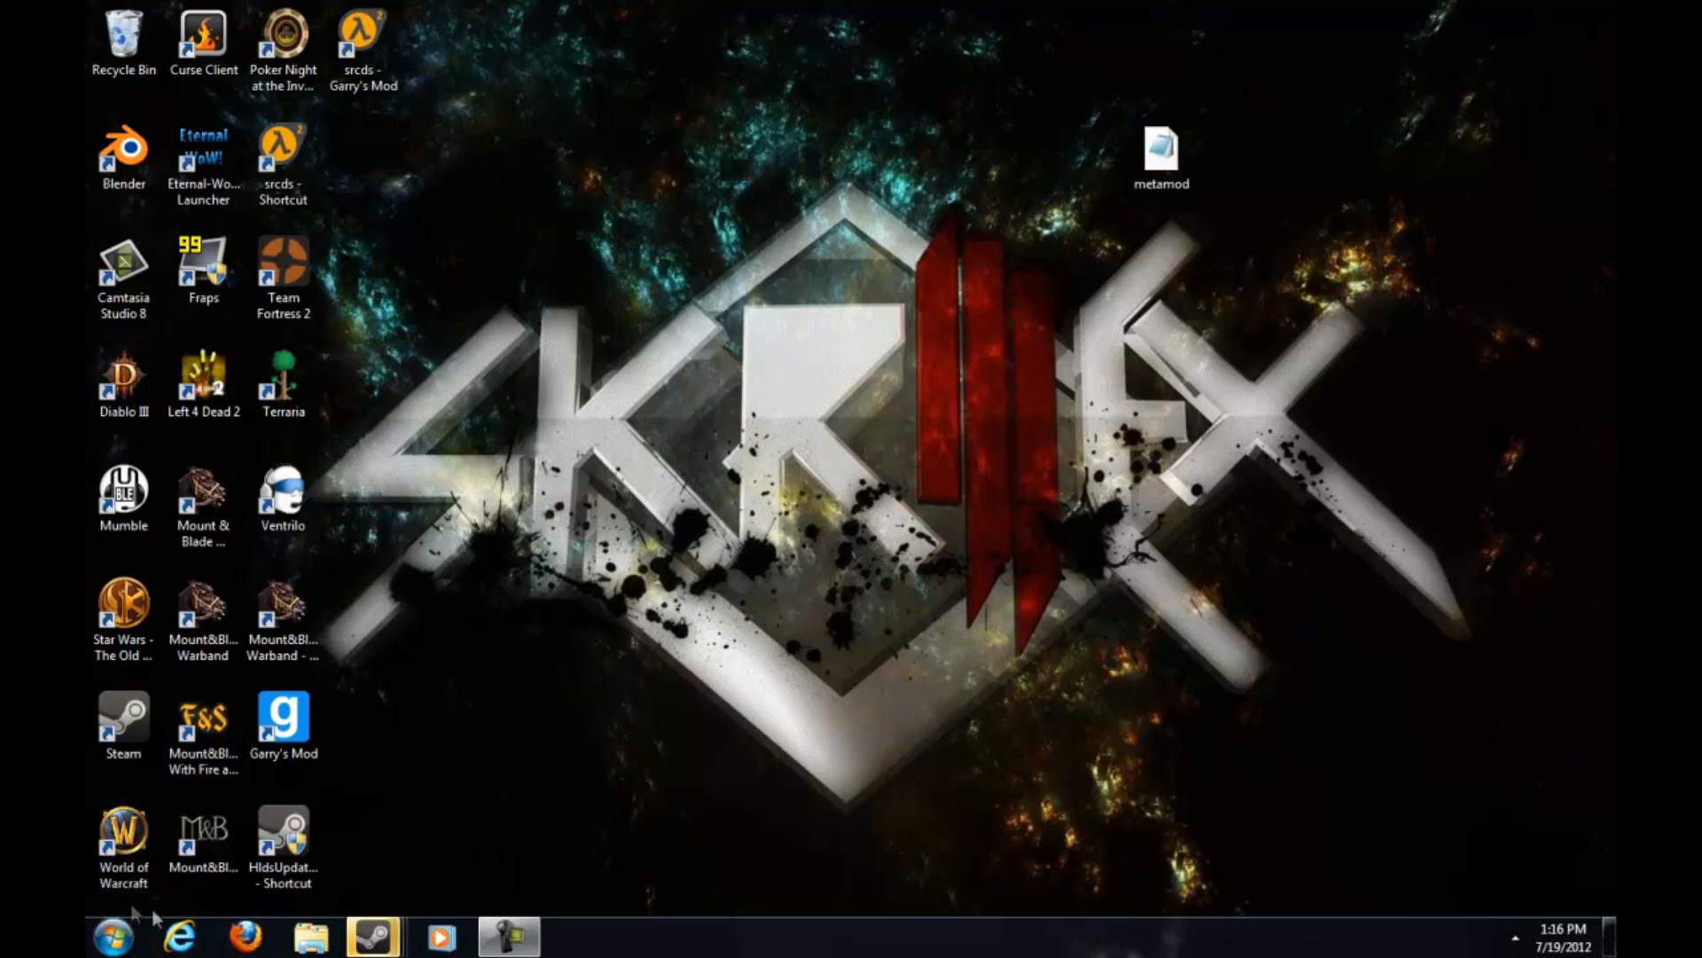
pyautogui.click(180, 937)
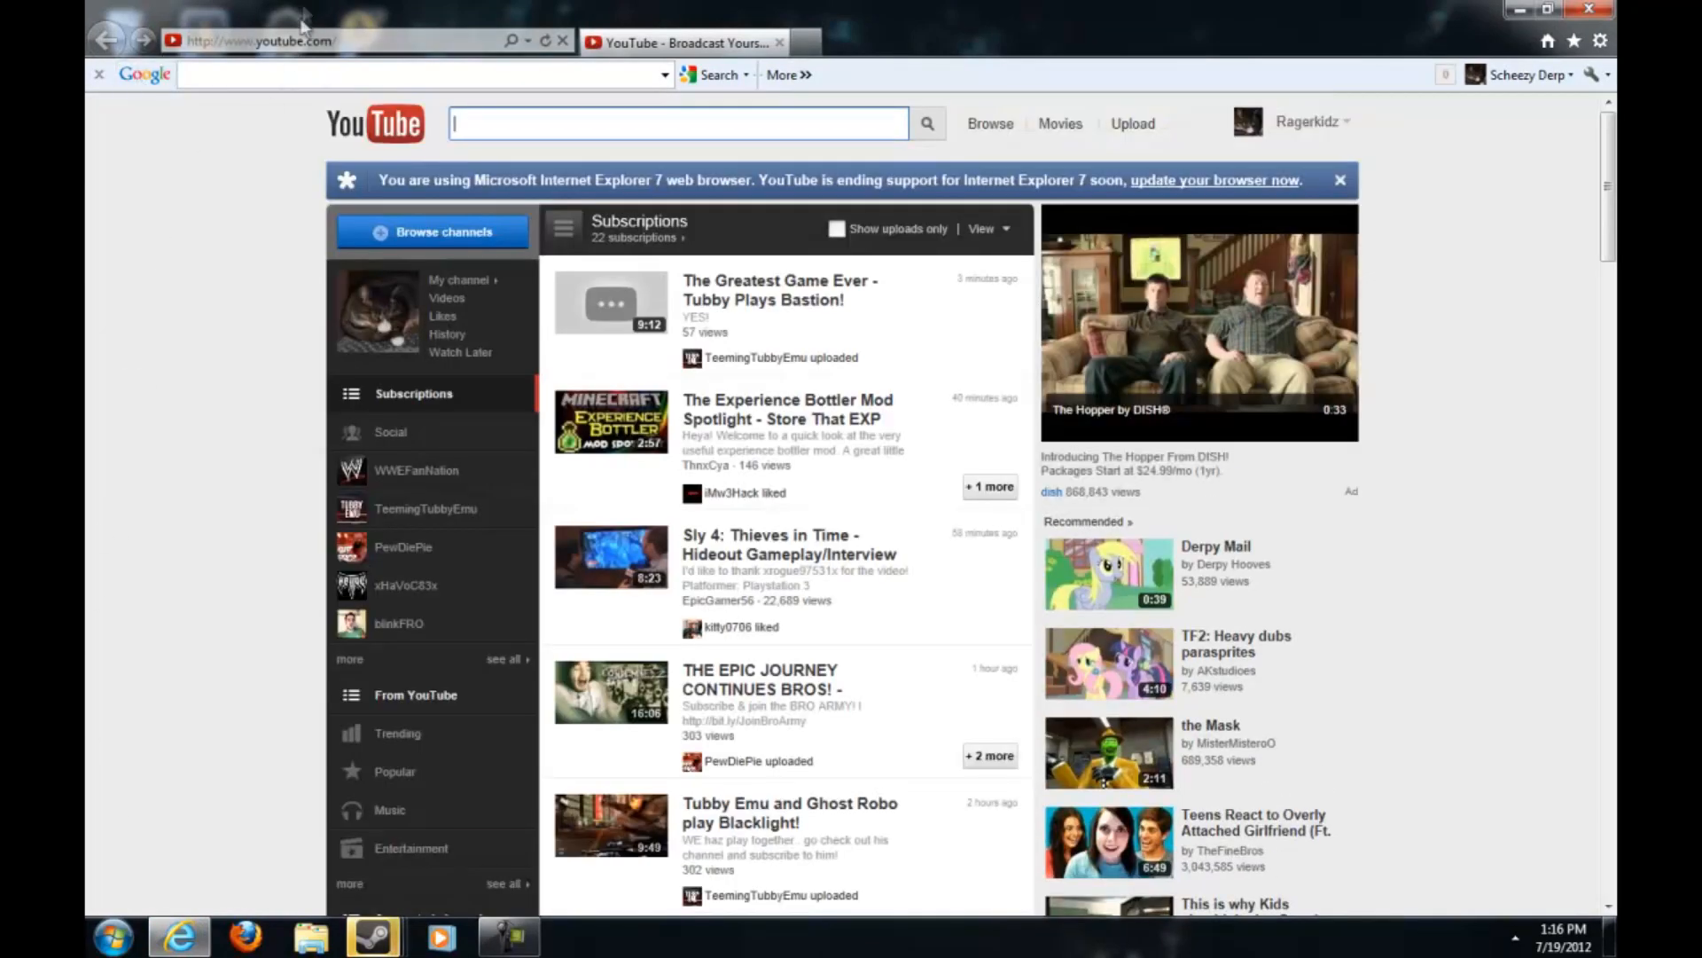
pyautogui.click(297, 41)
pyautogui.write('www.')
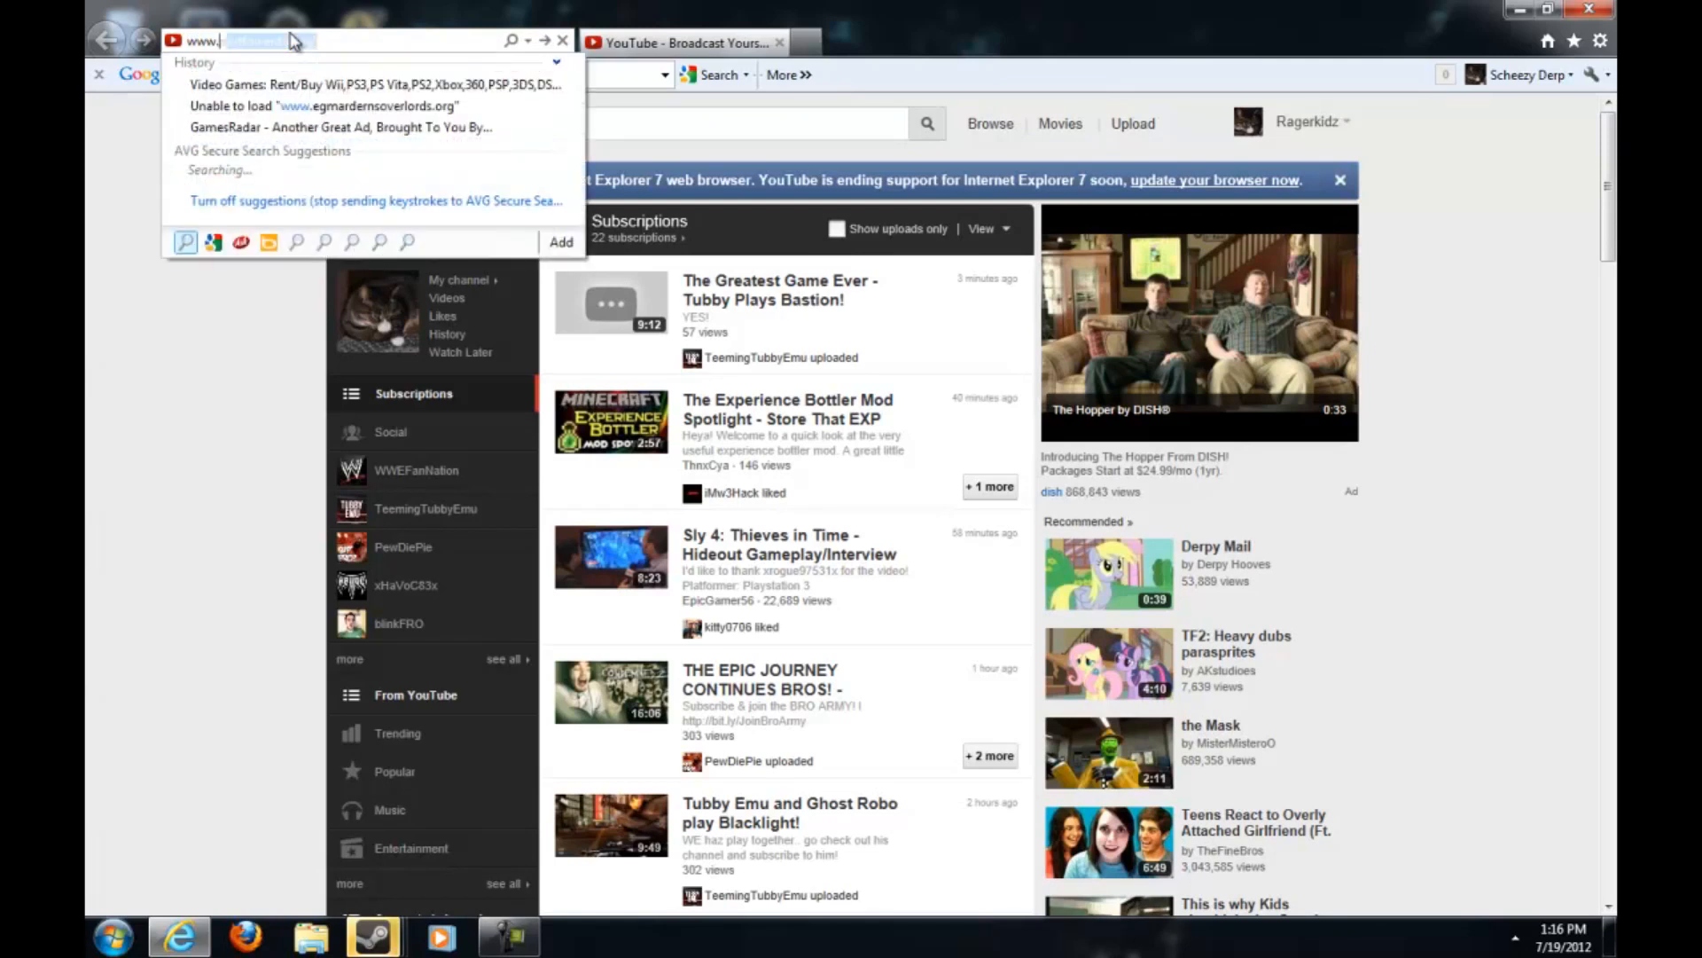
pyautogui.write('portfowar')
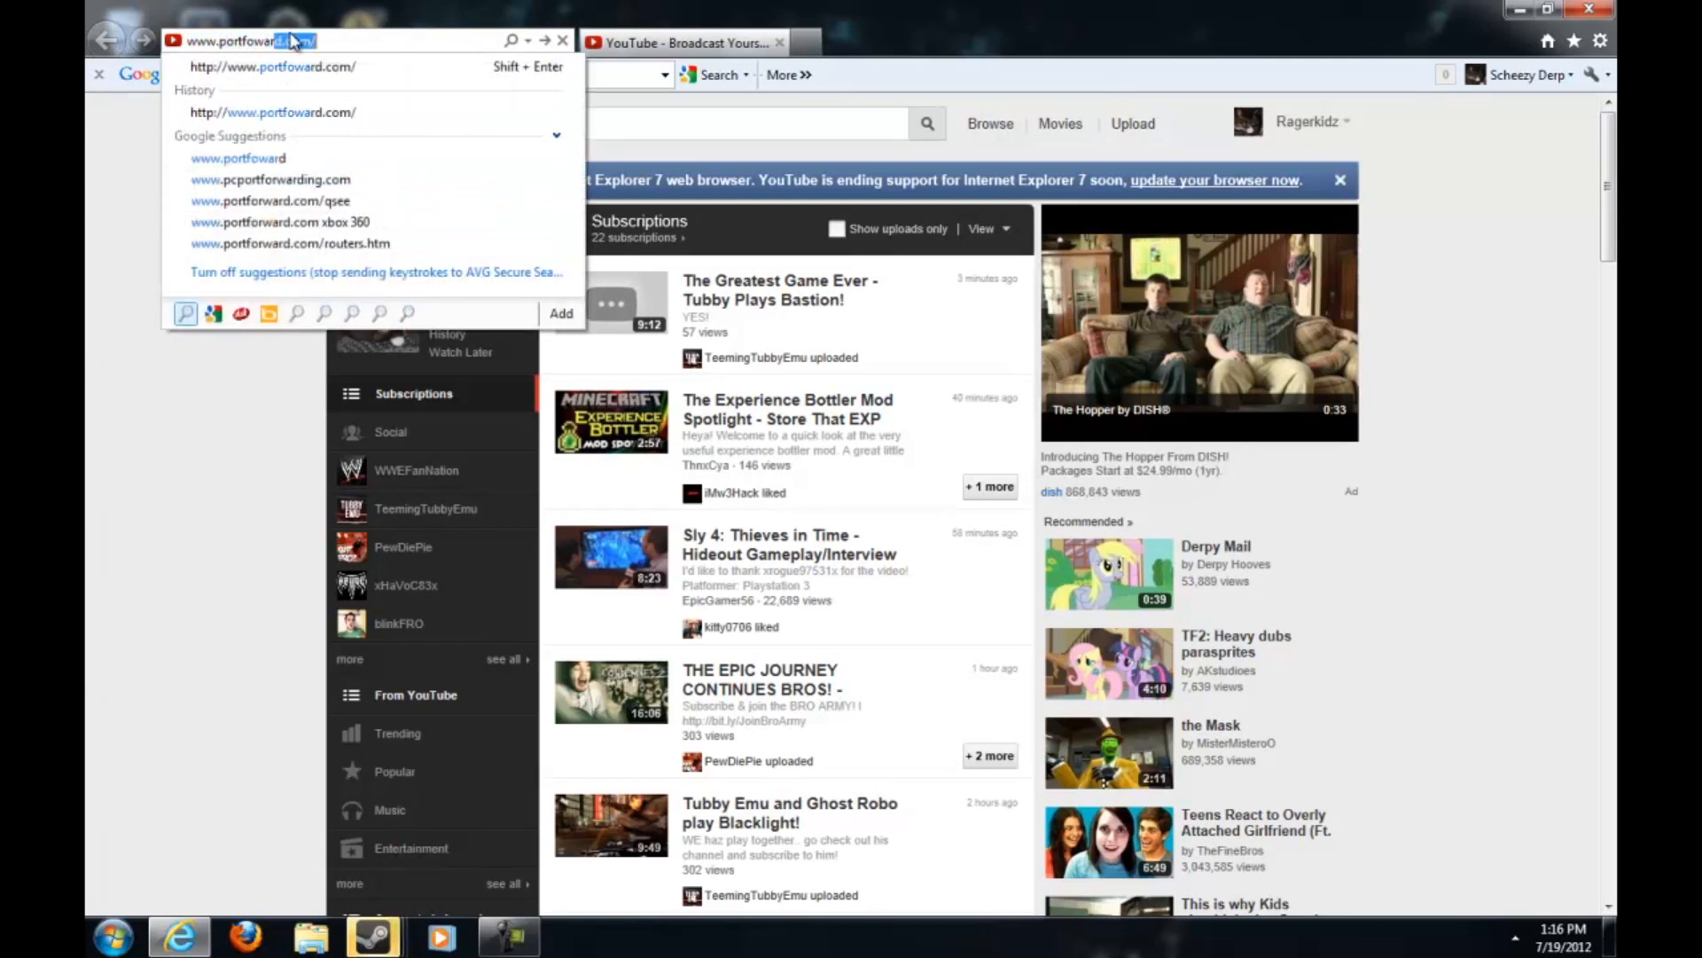
pyautogui.press('BackSpace')
pyautogui.write('r')
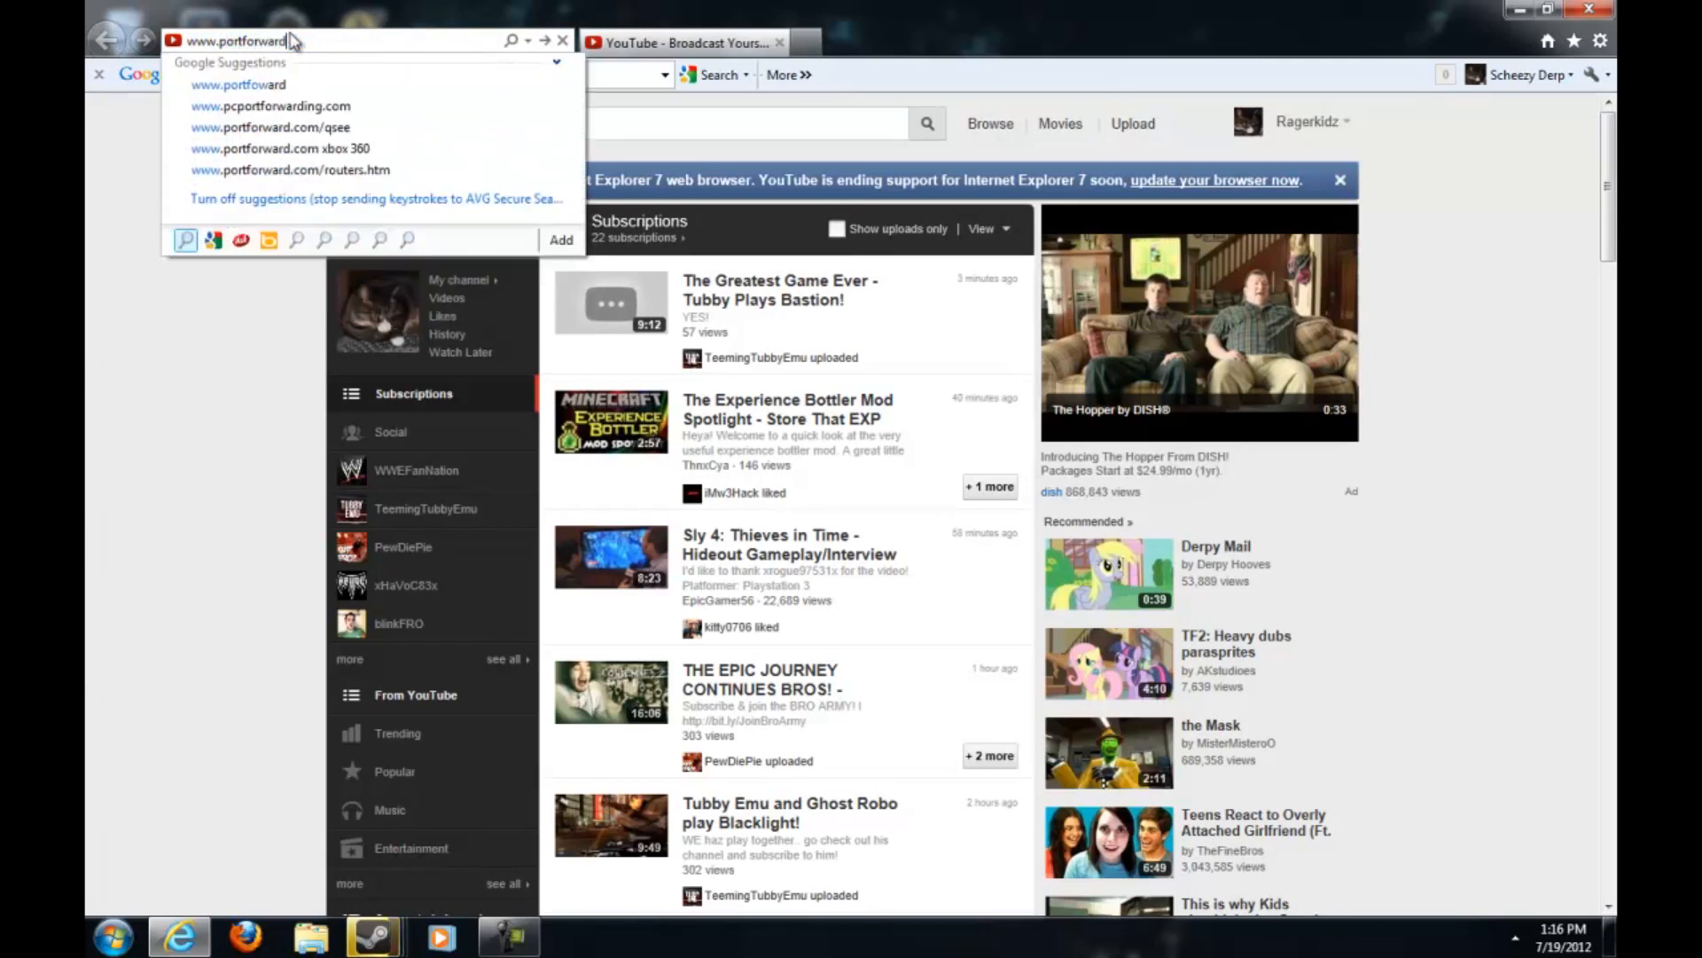
pyautogui.press('Return')
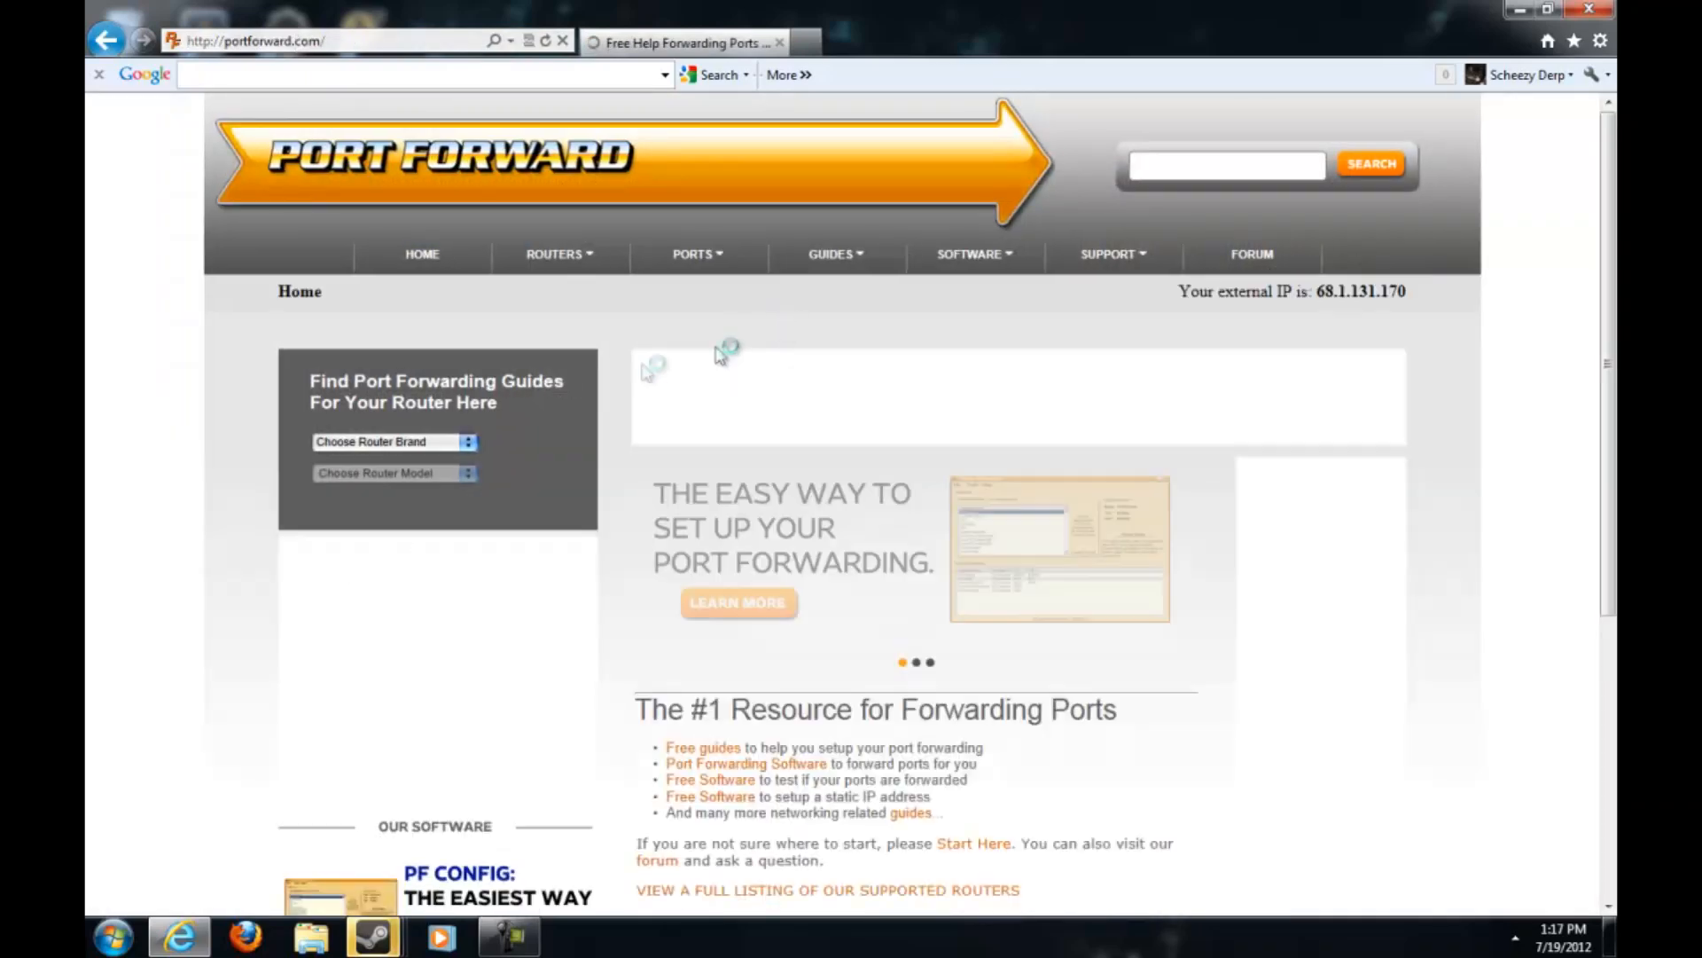
pyautogui.moveTo(560, 252)
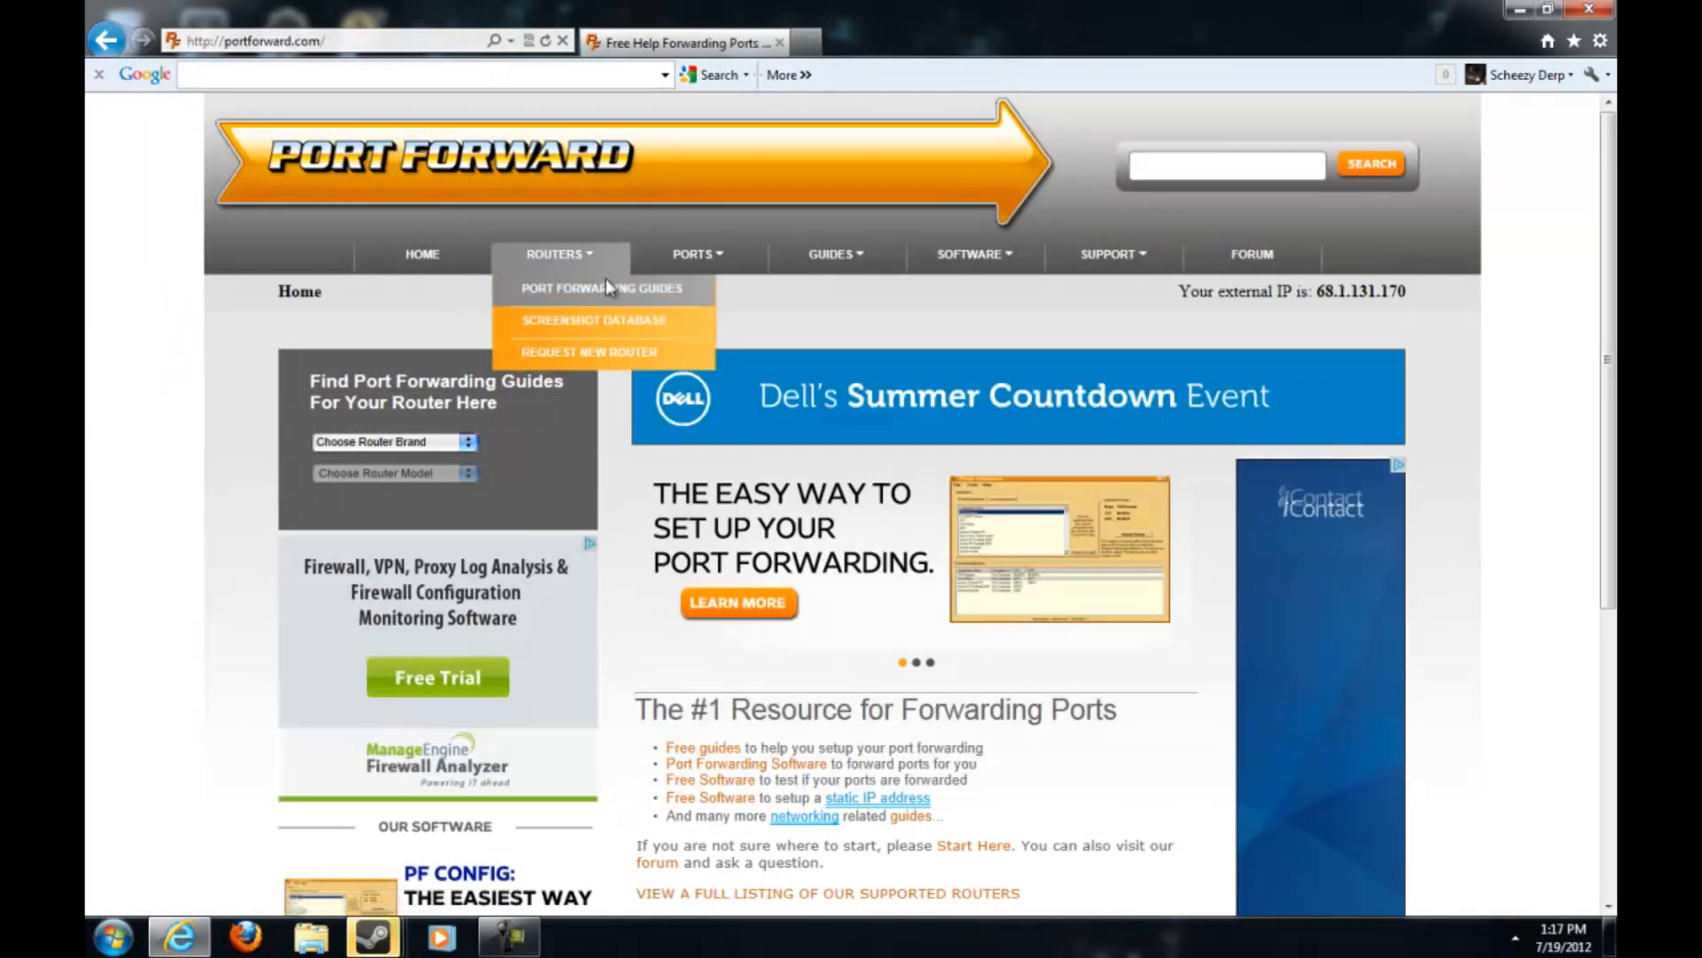
# From the port forwarding guides index, reach the Linksys WRT54GS router page.
pyautogui.click(608, 286)
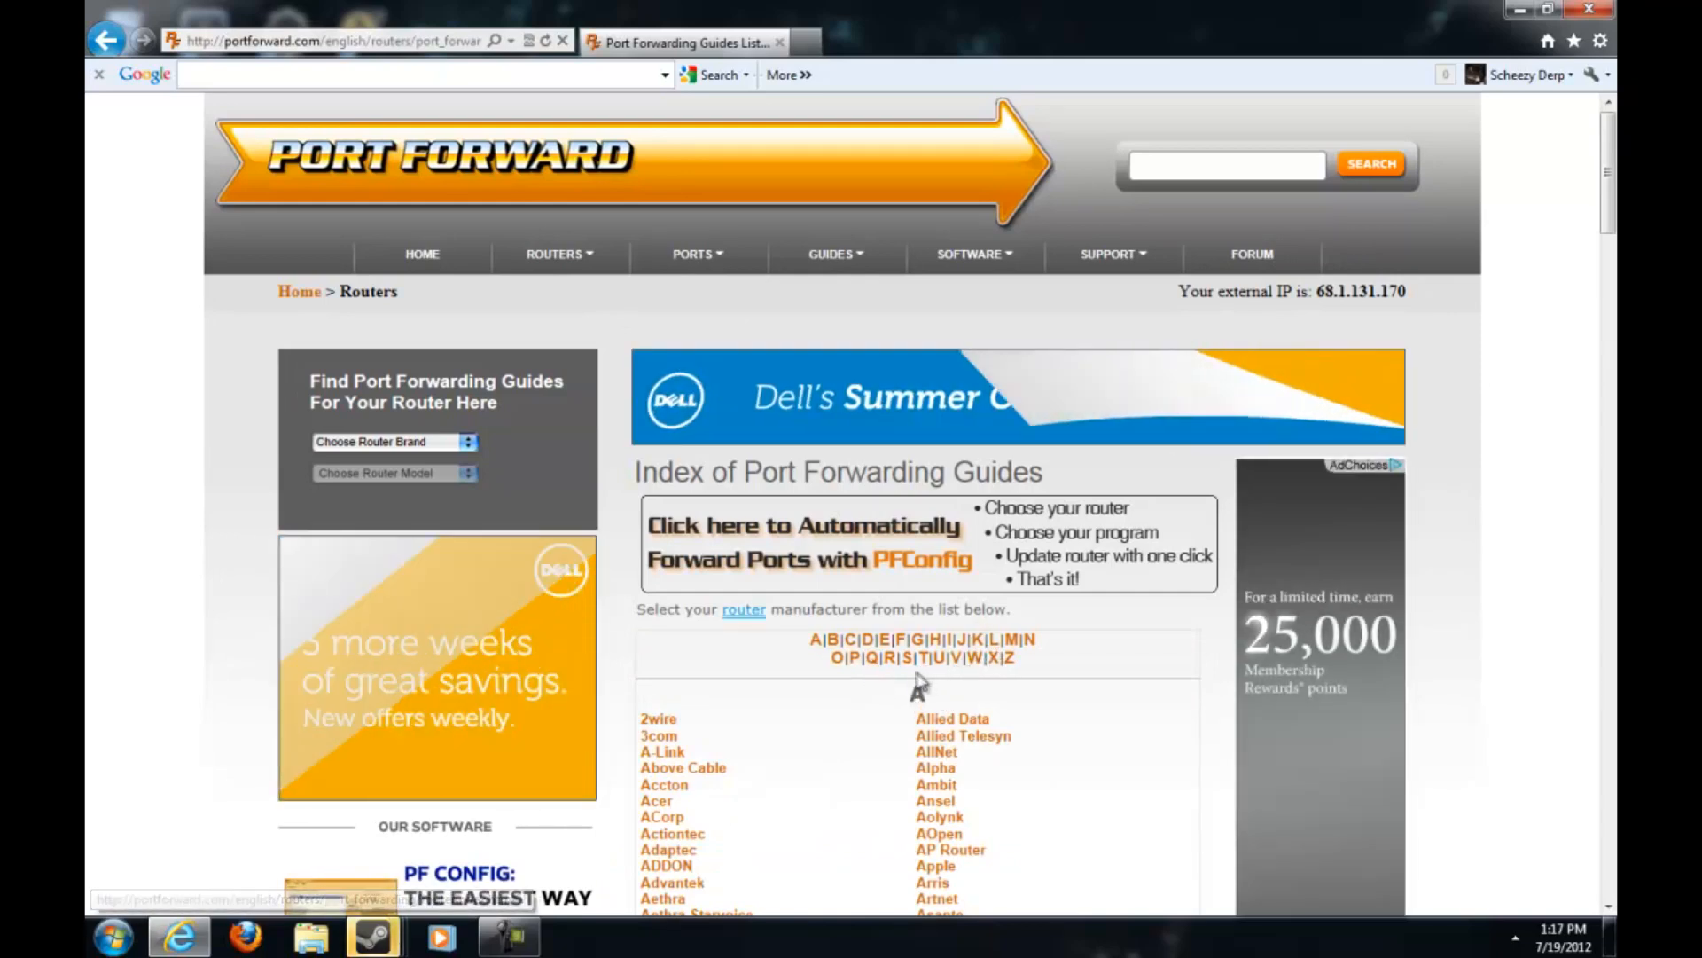
pyautogui.click(994, 640)
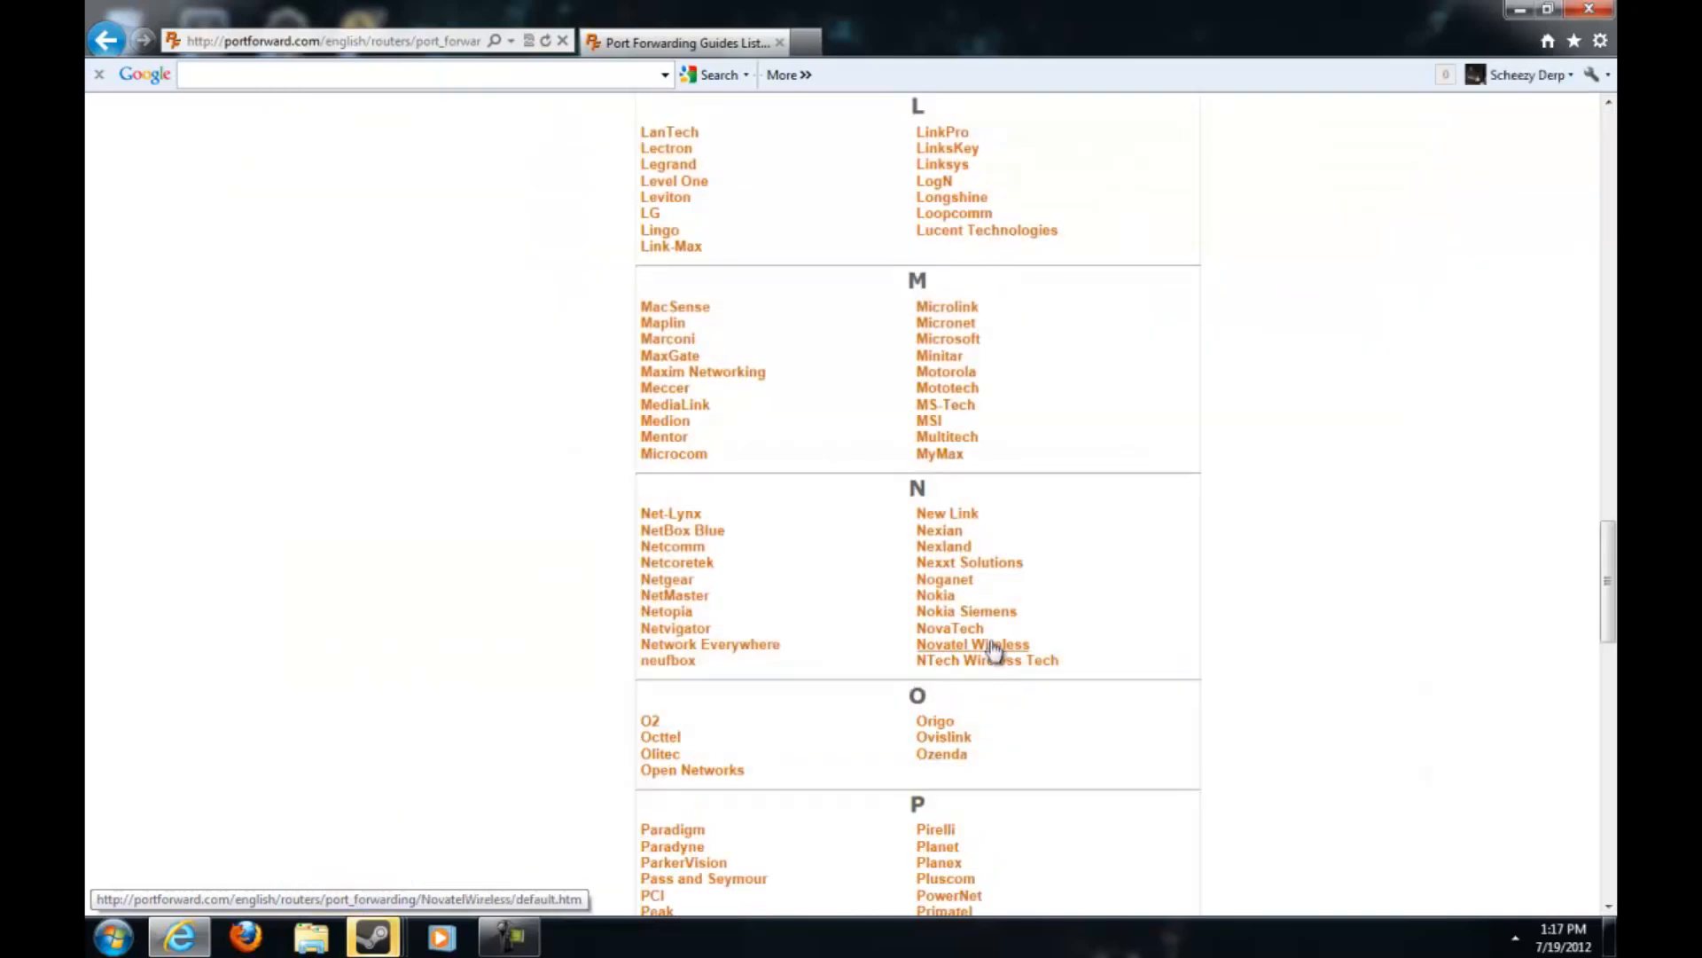
pyautogui.click(956, 171)
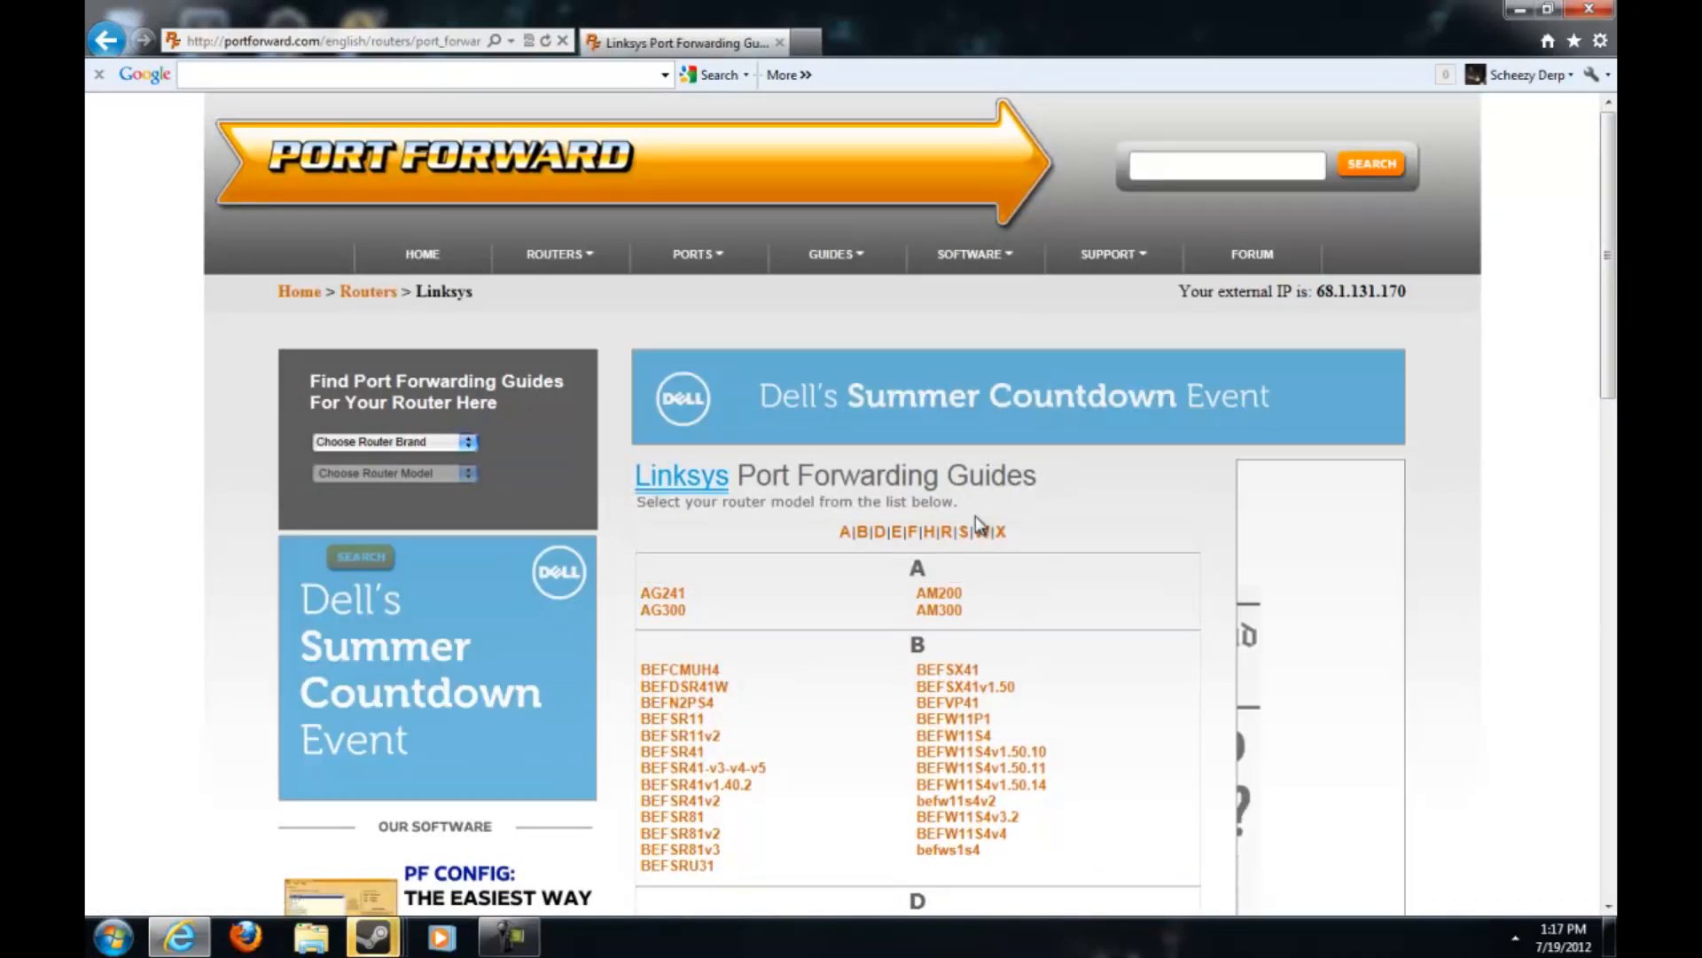
pyautogui.click(988, 533)
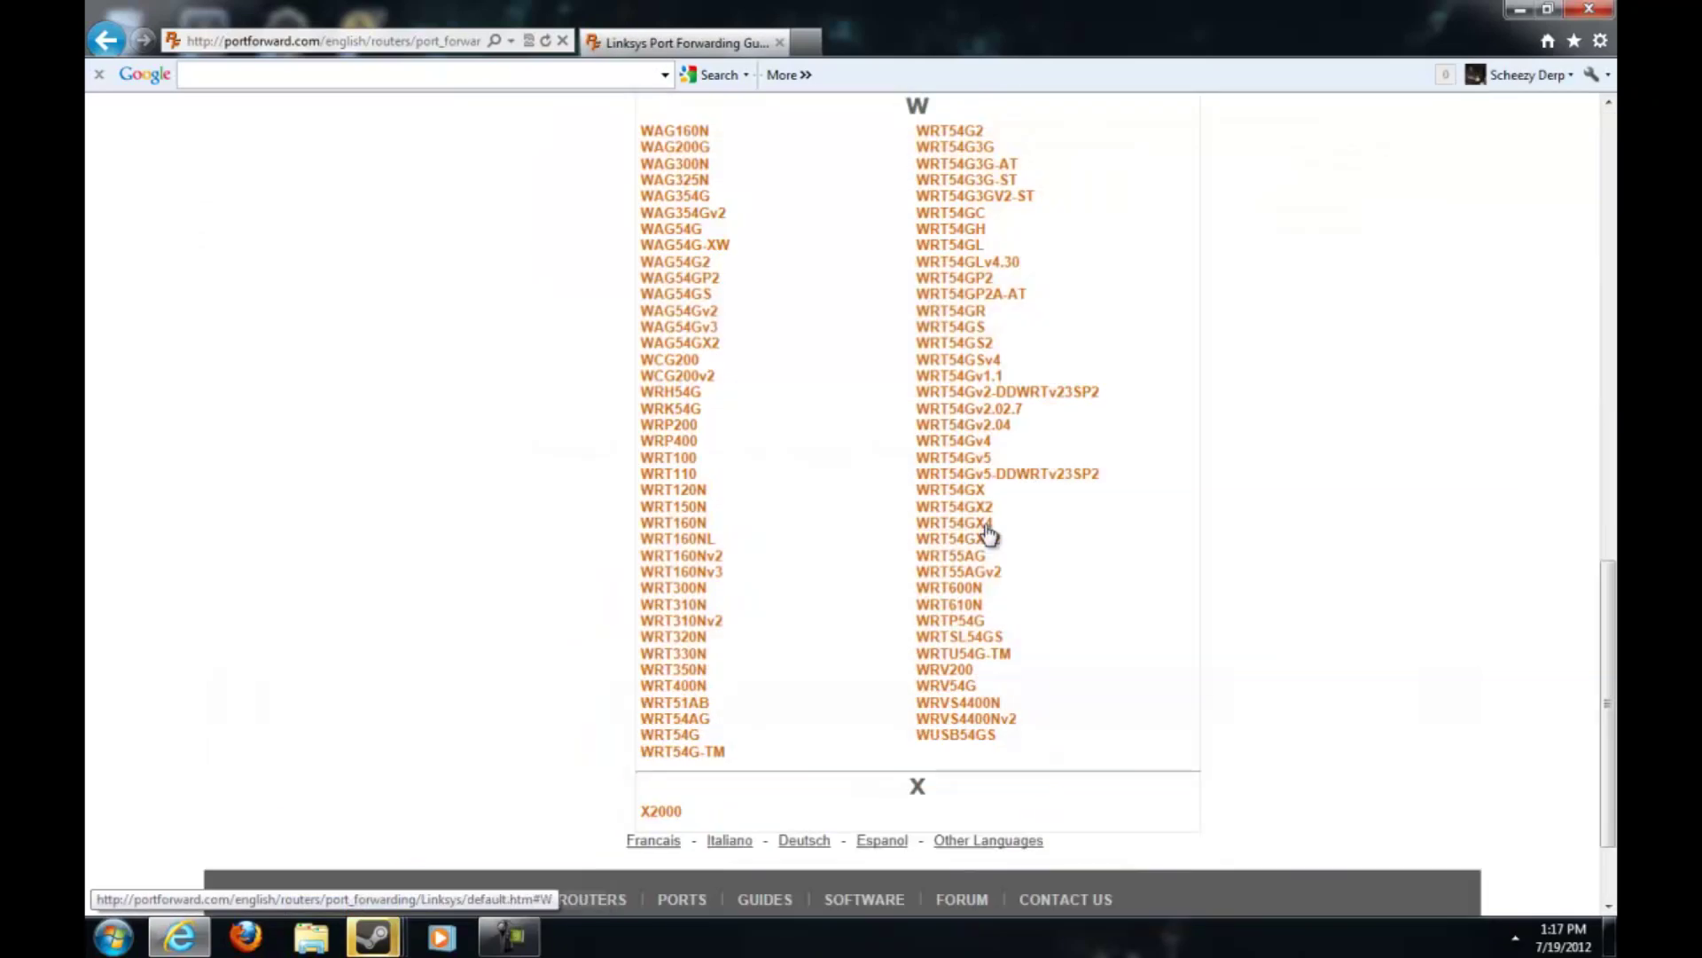
pyautogui.click(937, 332)
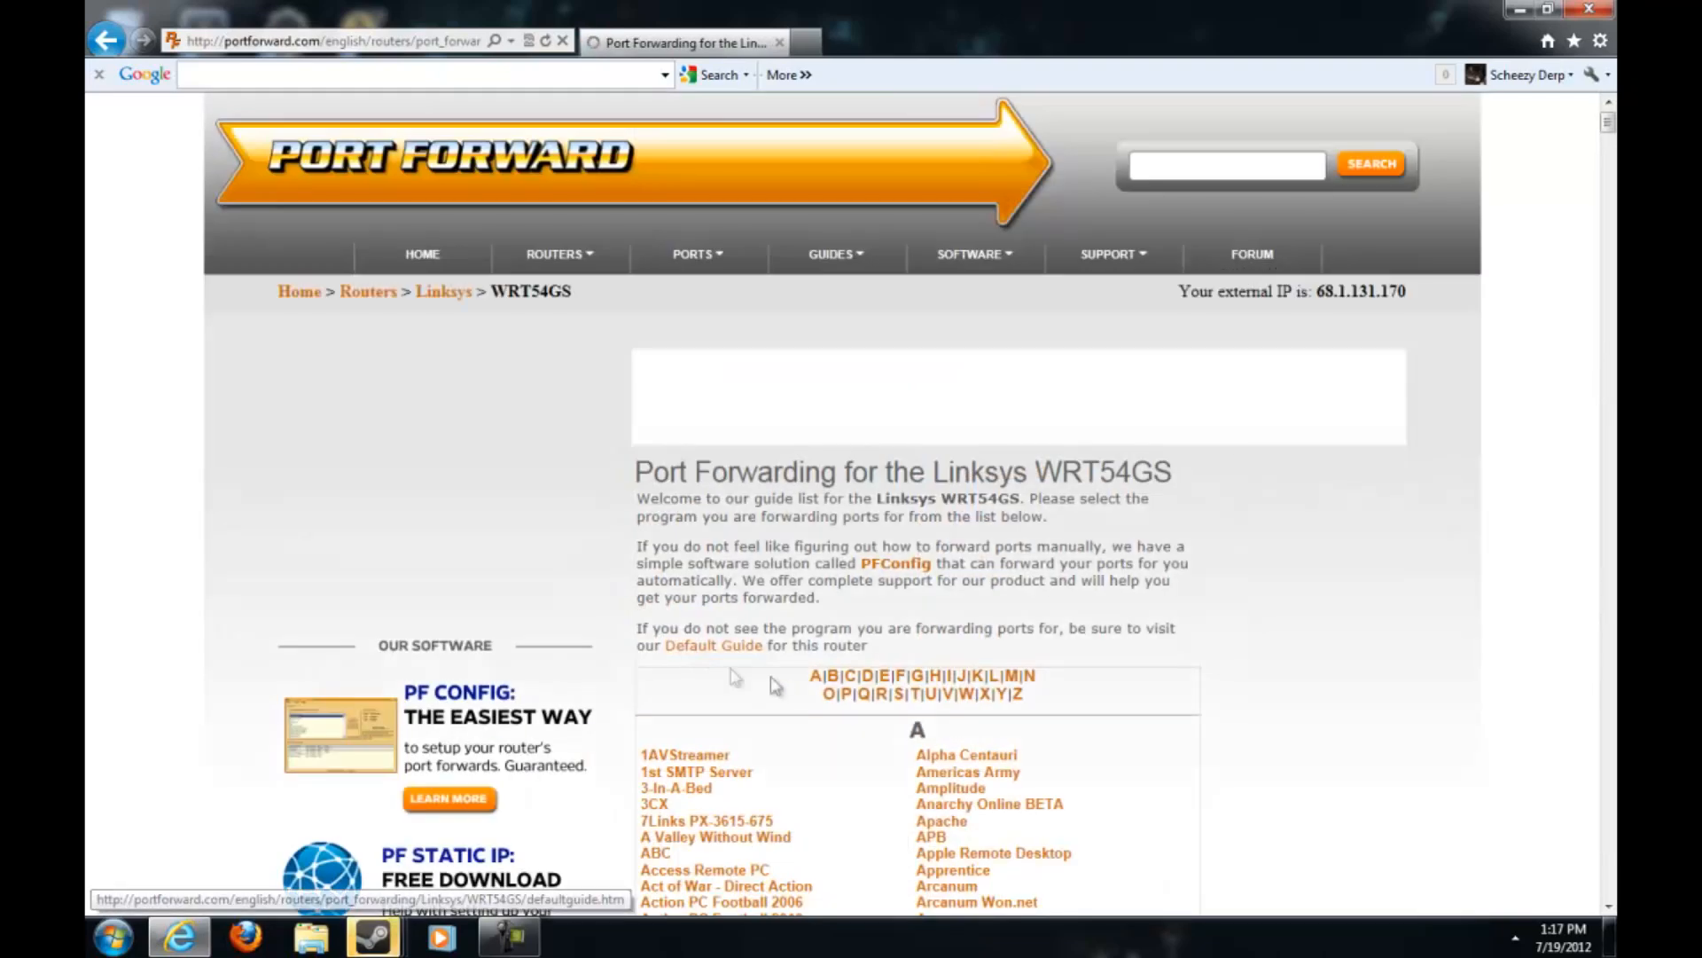
pyautogui.click(915, 693)
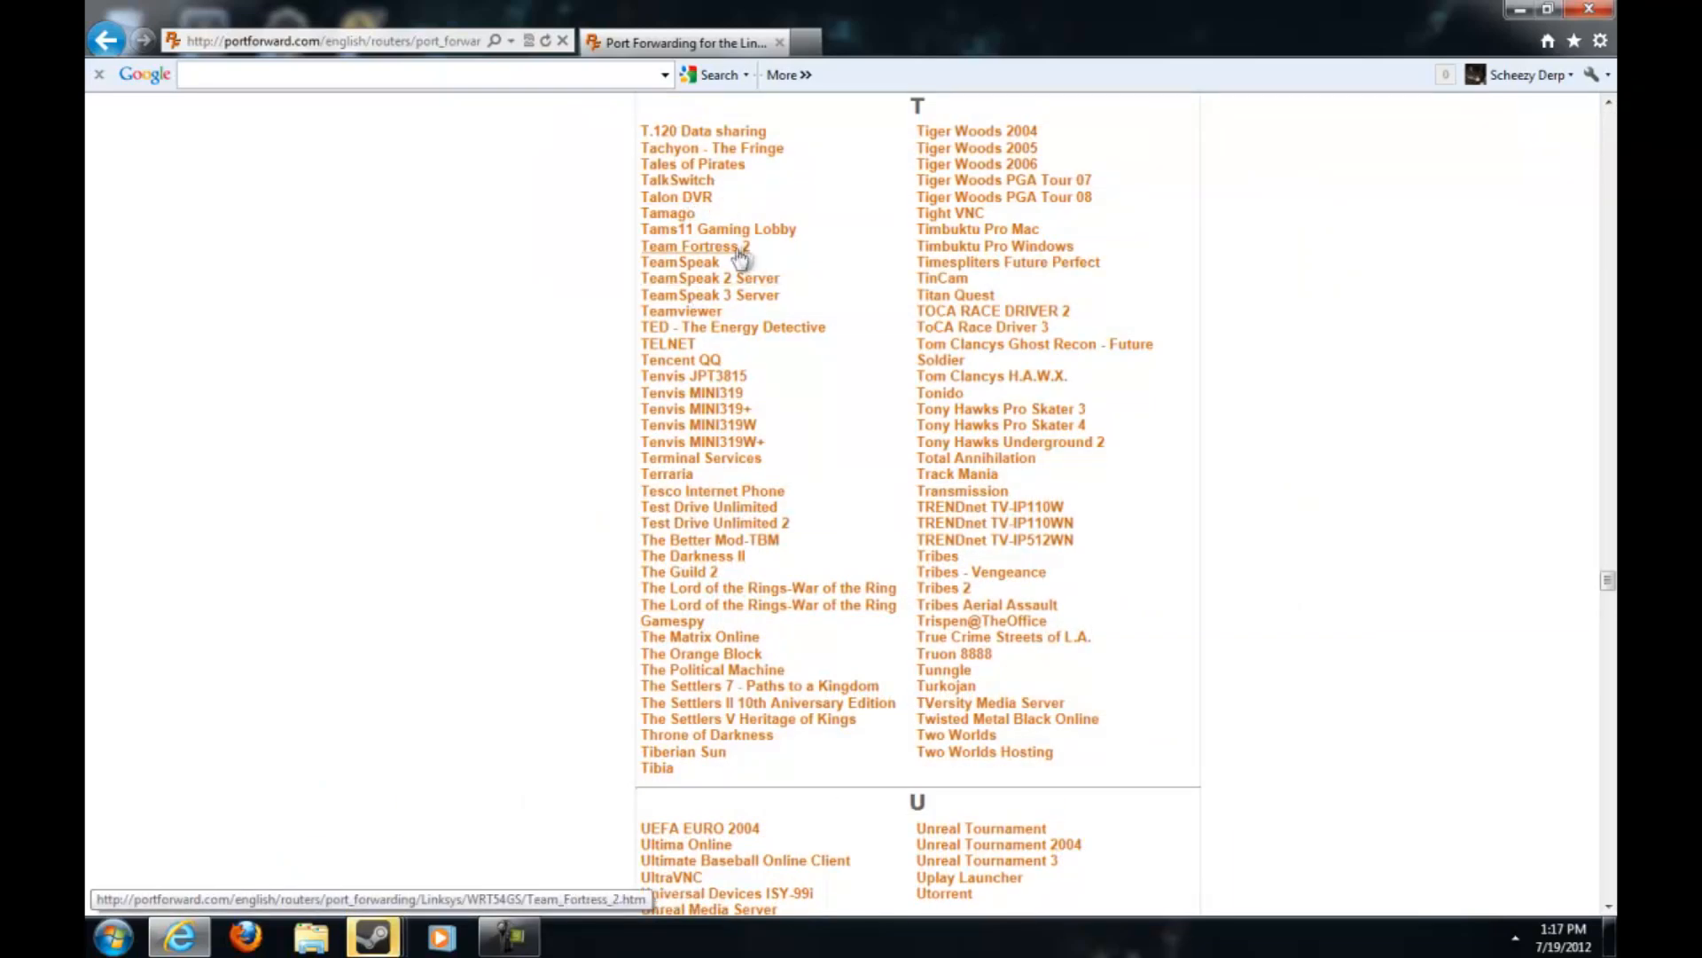
pyautogui.click(700, 250)
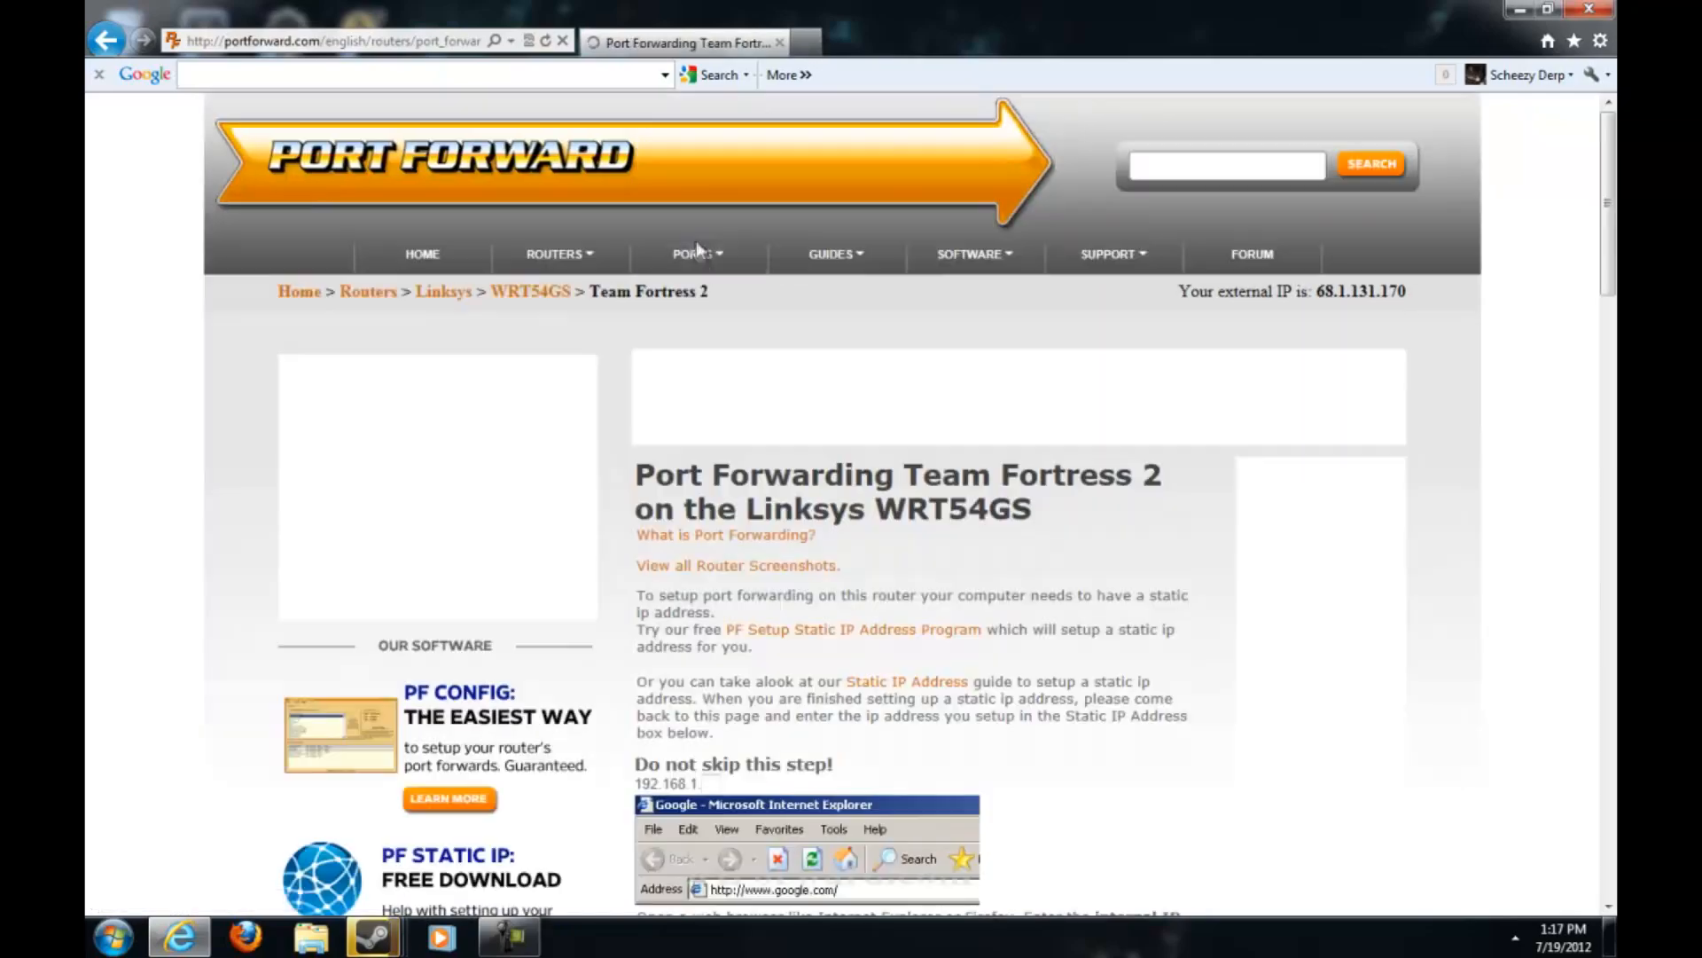
pyautogui.scroll(-3, 882, 622)
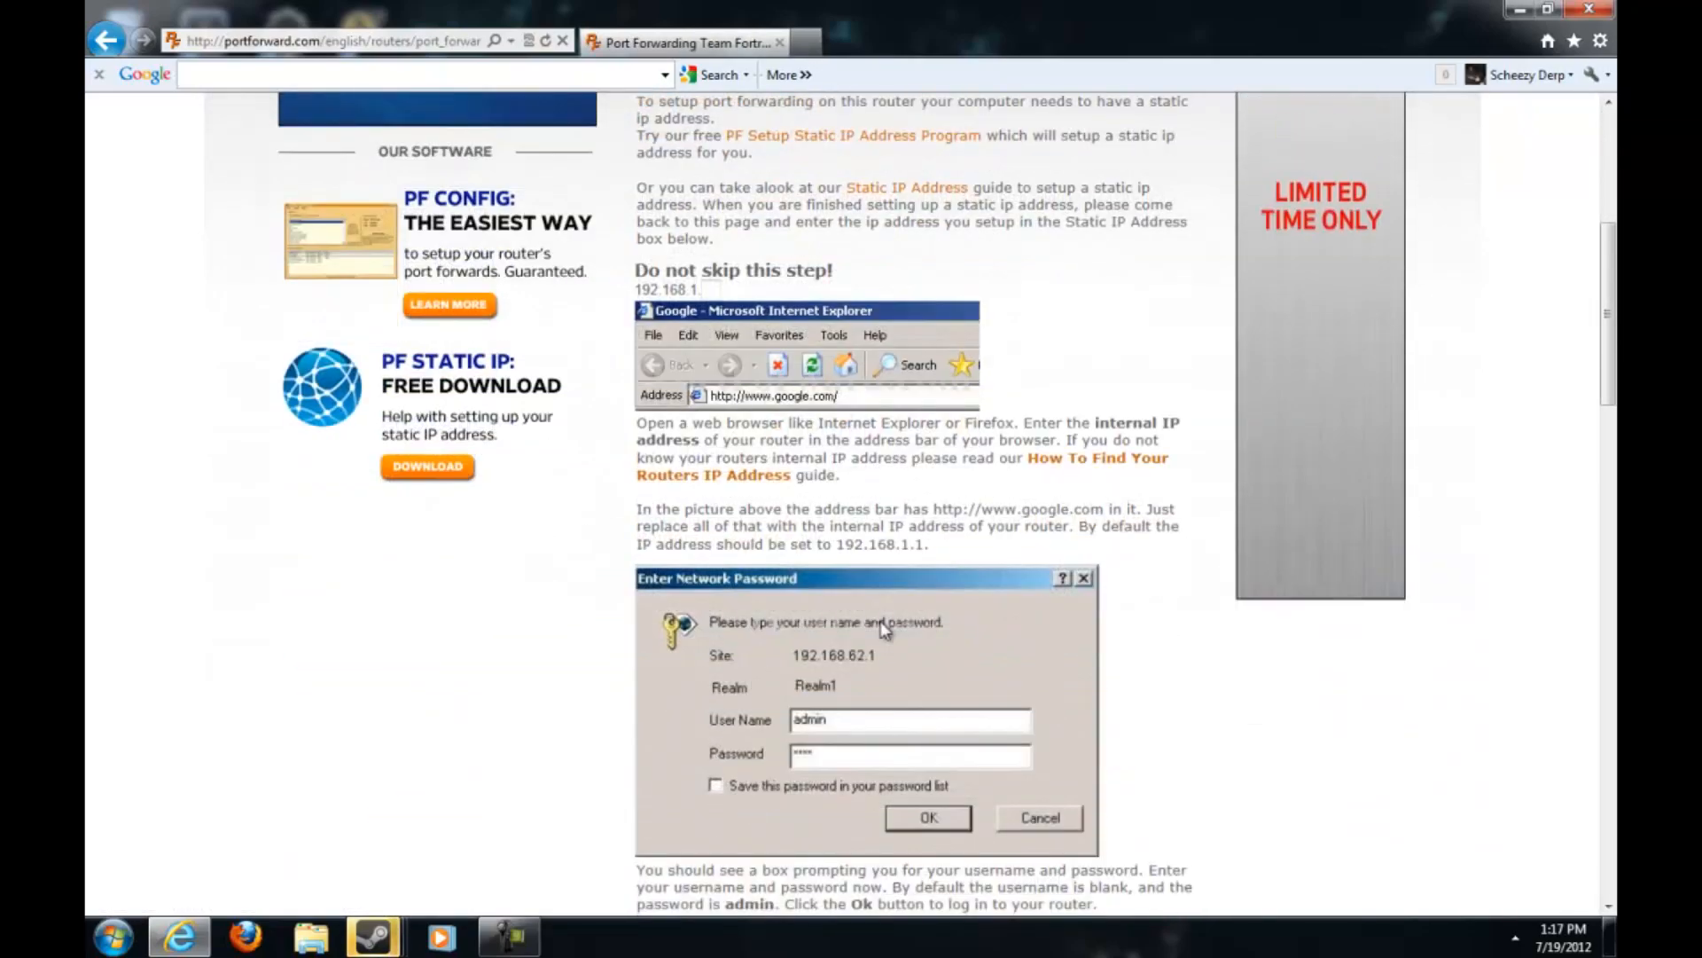
pyautogui.scroll(-2, 829, 579)
pyautogui.scroll(1, 829, 579)
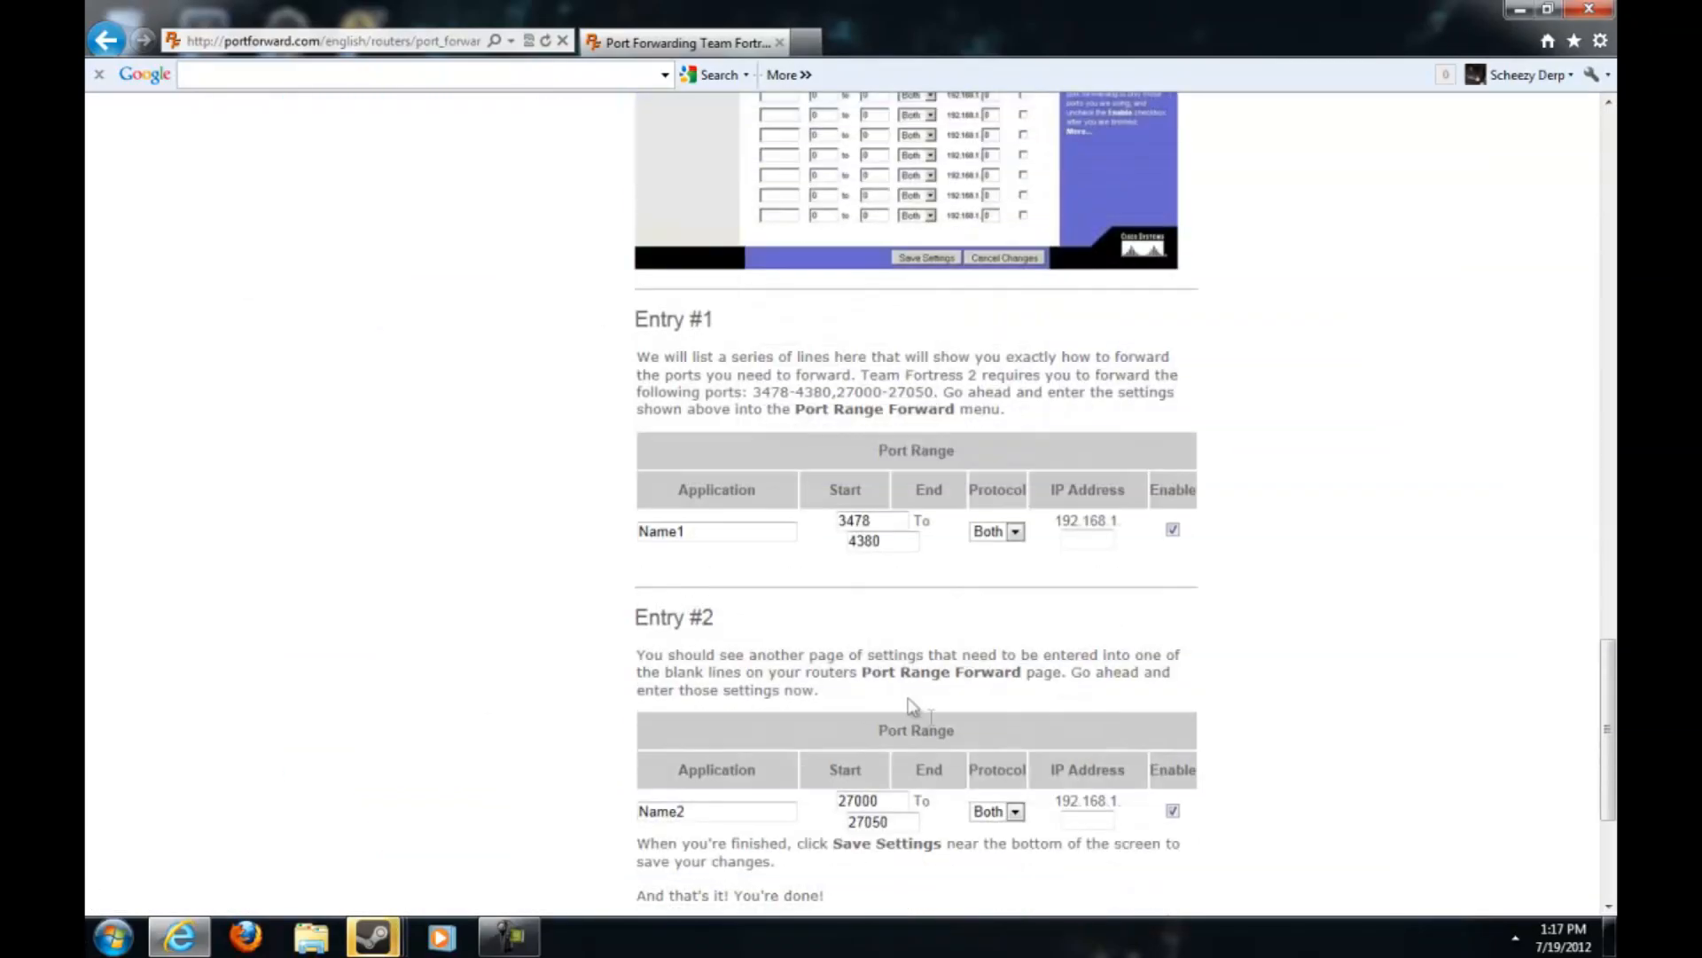
pyautogui.scroll(-3, 913, 705)
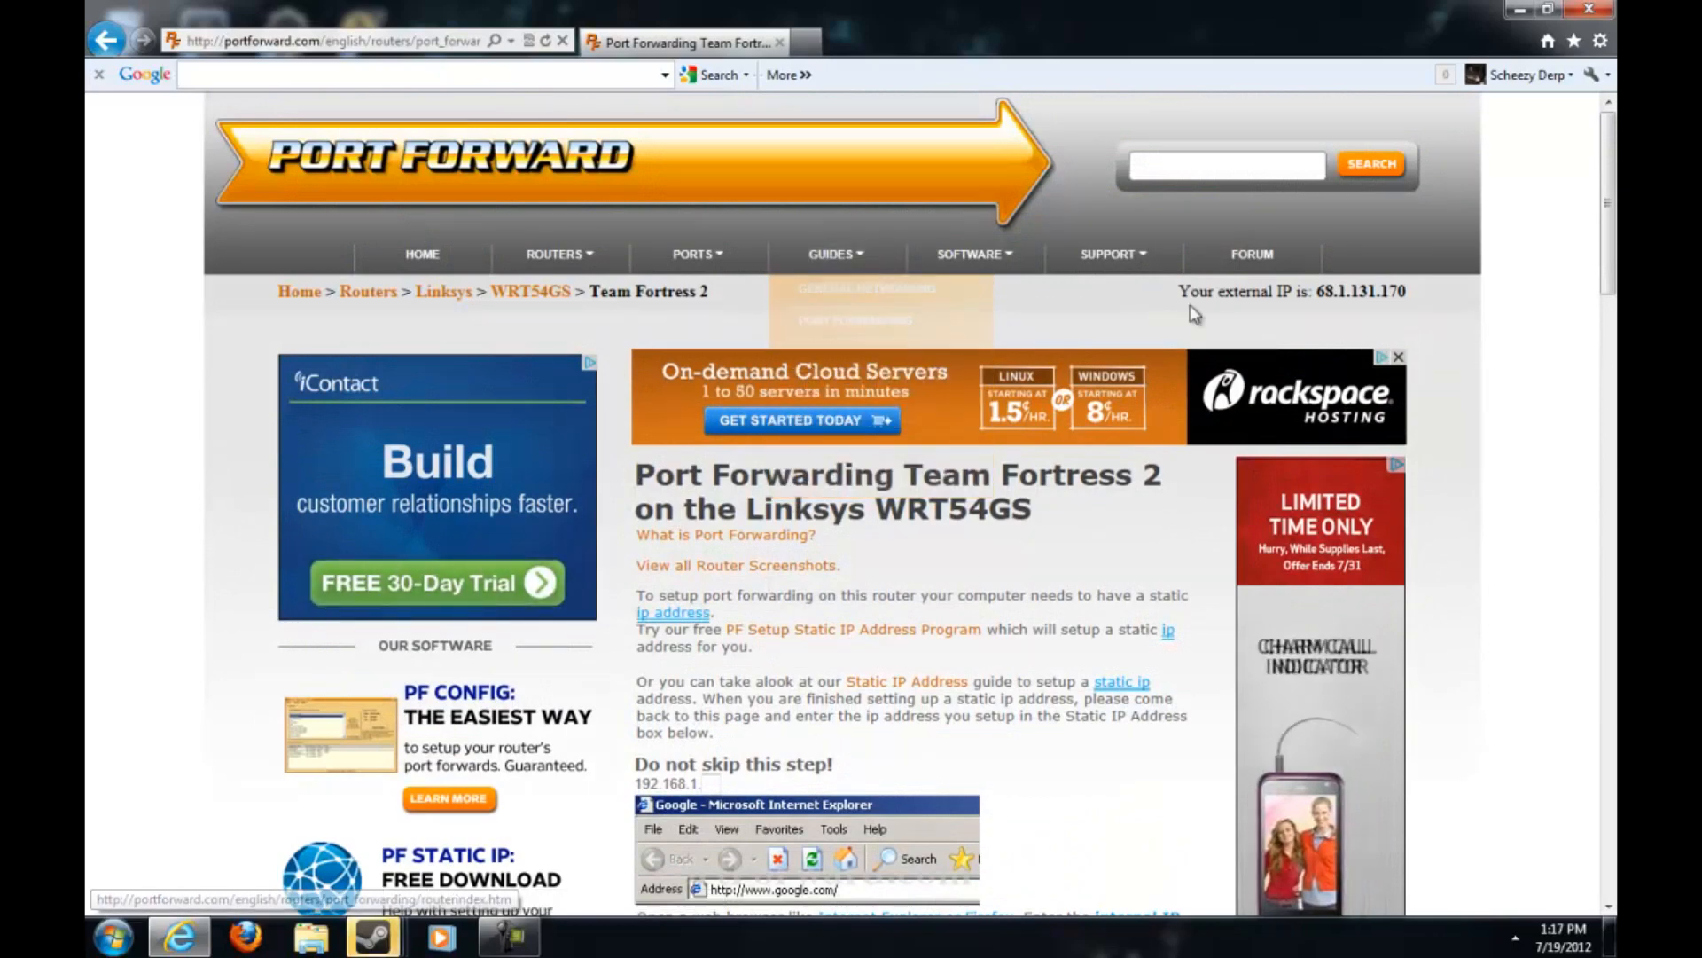
pyautogui.hotkey('alt', 'd')
# Run ipconfig in Command Prompt to find IPv4 192.168.1.101 and gateway 192.168.1.1.
pyautogui.click(113, 938)
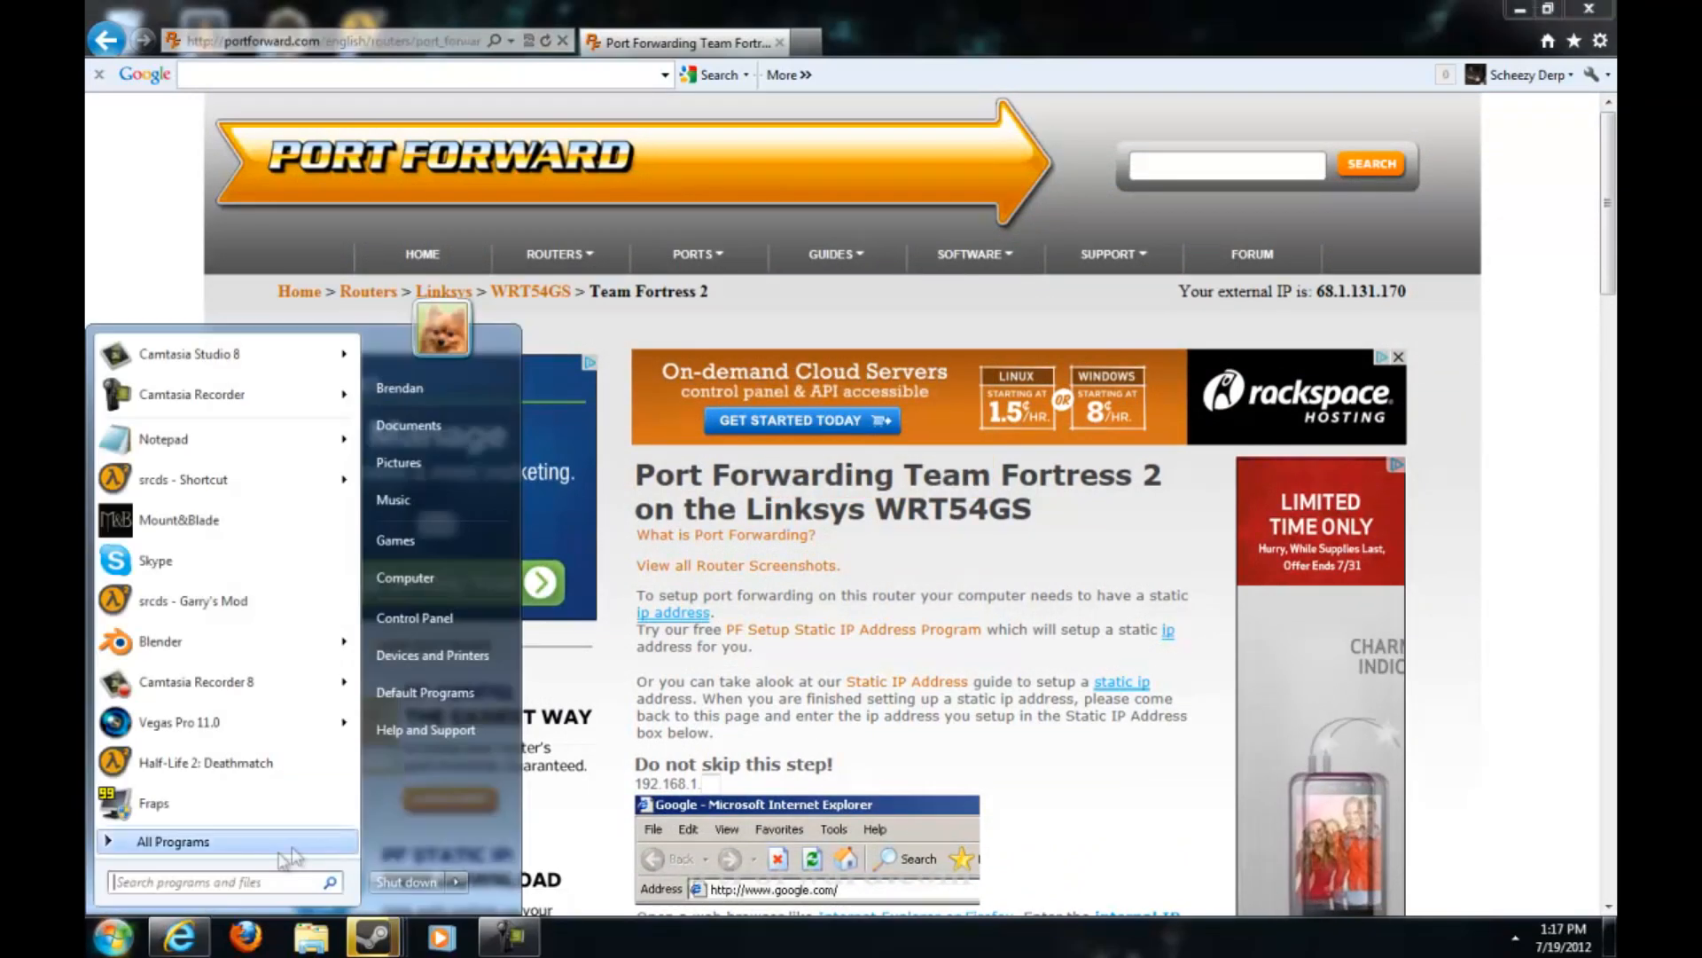
pyautogui.write('cmd')
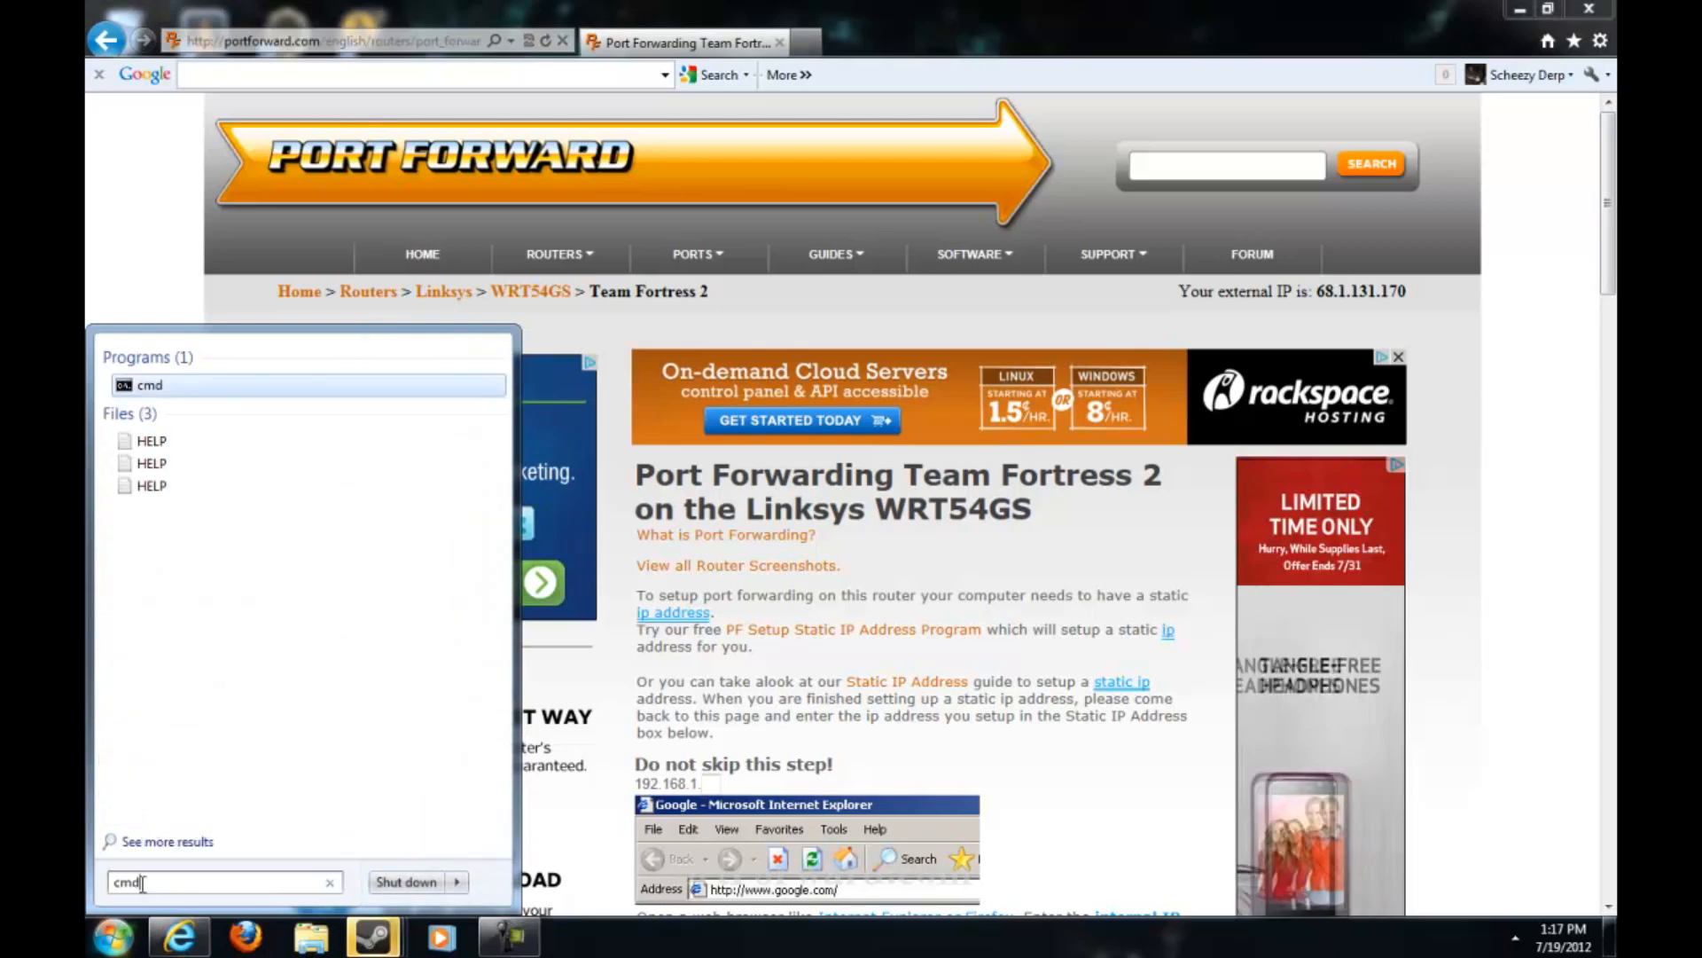
pyautogui.click(144, 386)
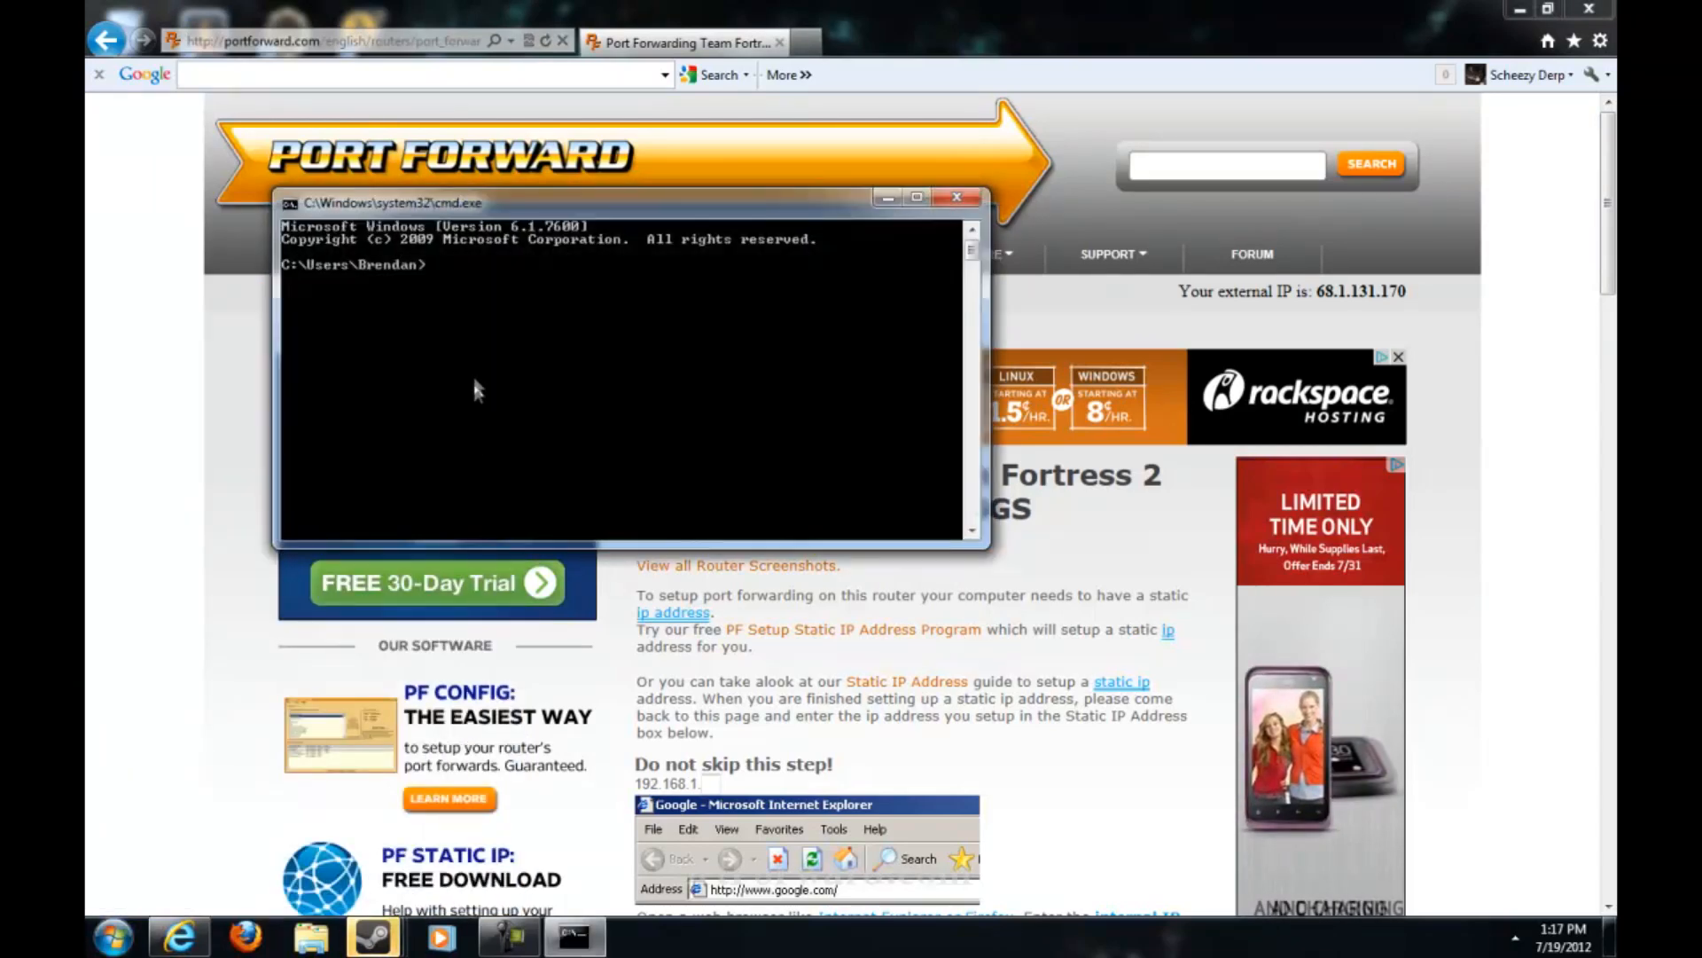
pyautogui.write('ipcon')
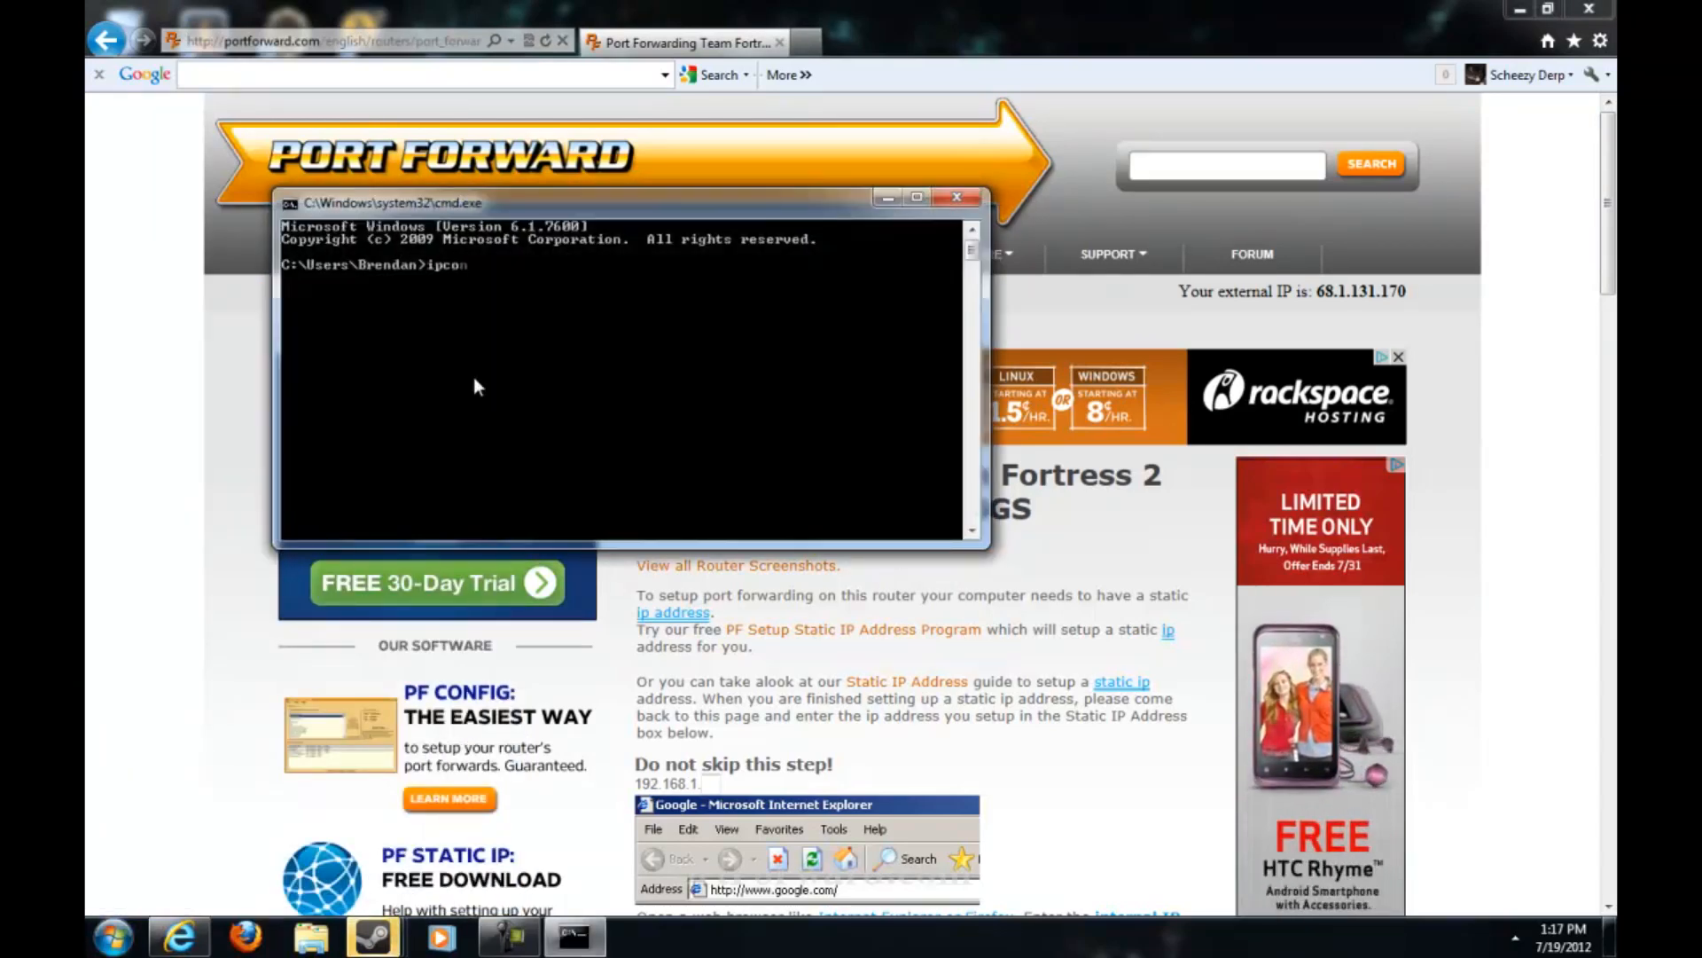
pyautogui.write('fig')
pyautogui.press('Return')
pyautogui.scroll(5, 474, 377)
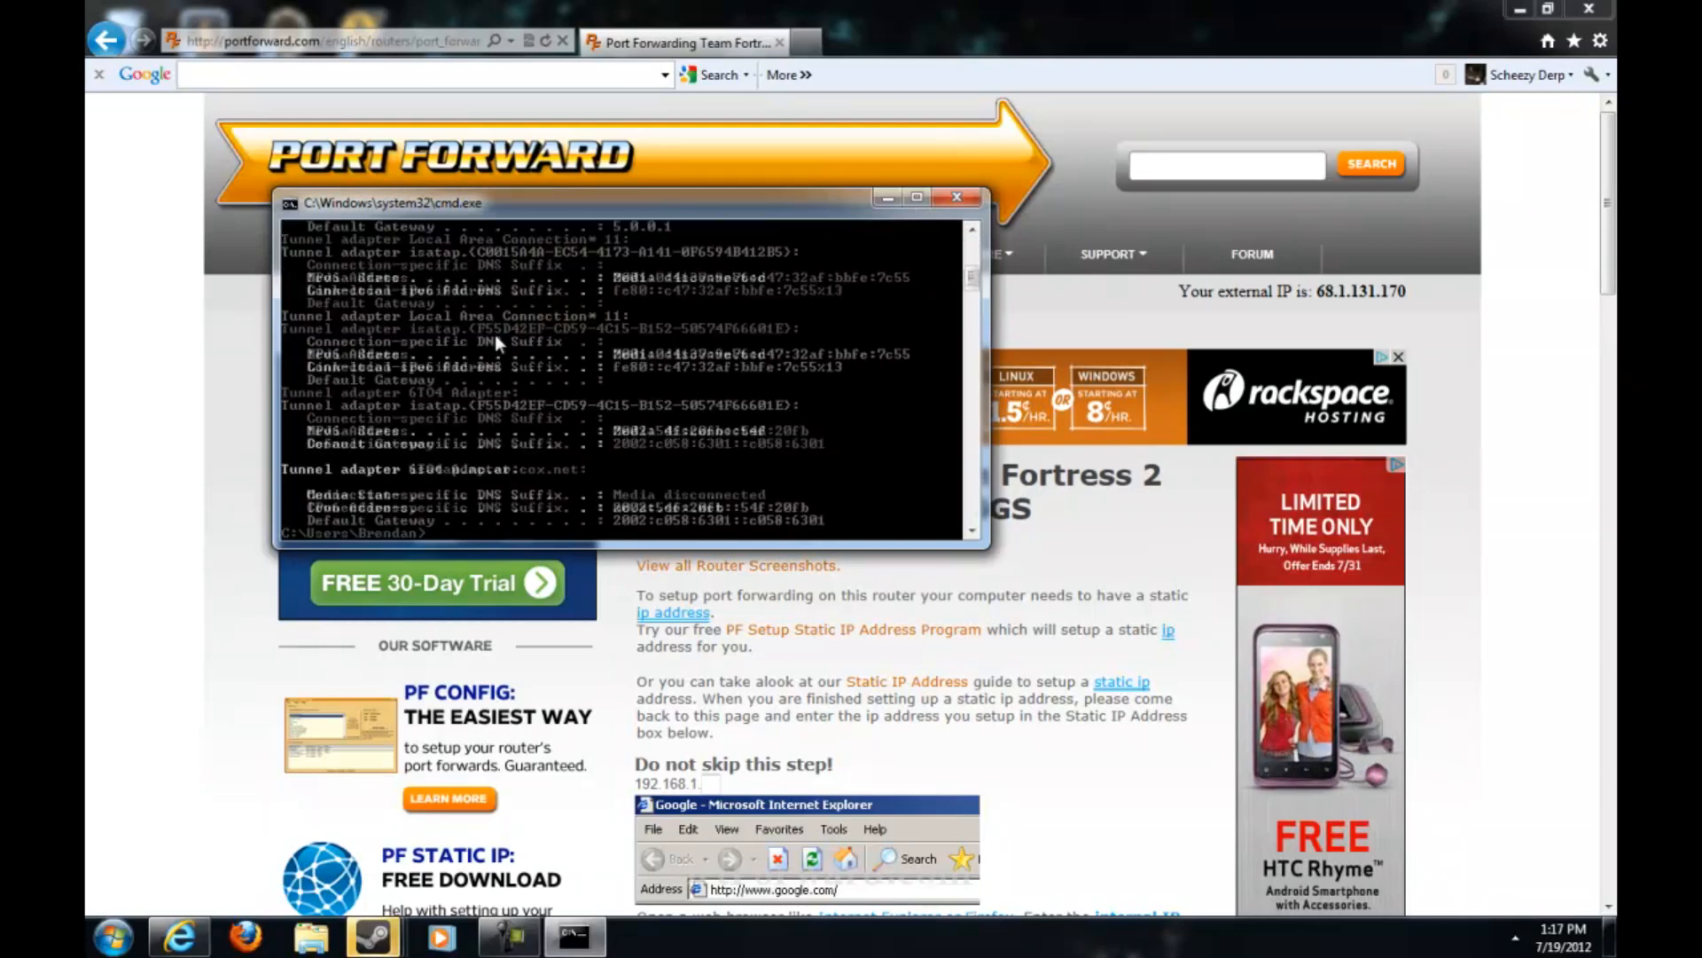
pyautogui.scroll(5, 496, 334)
pyautogui.scroll(5, 495, 334)
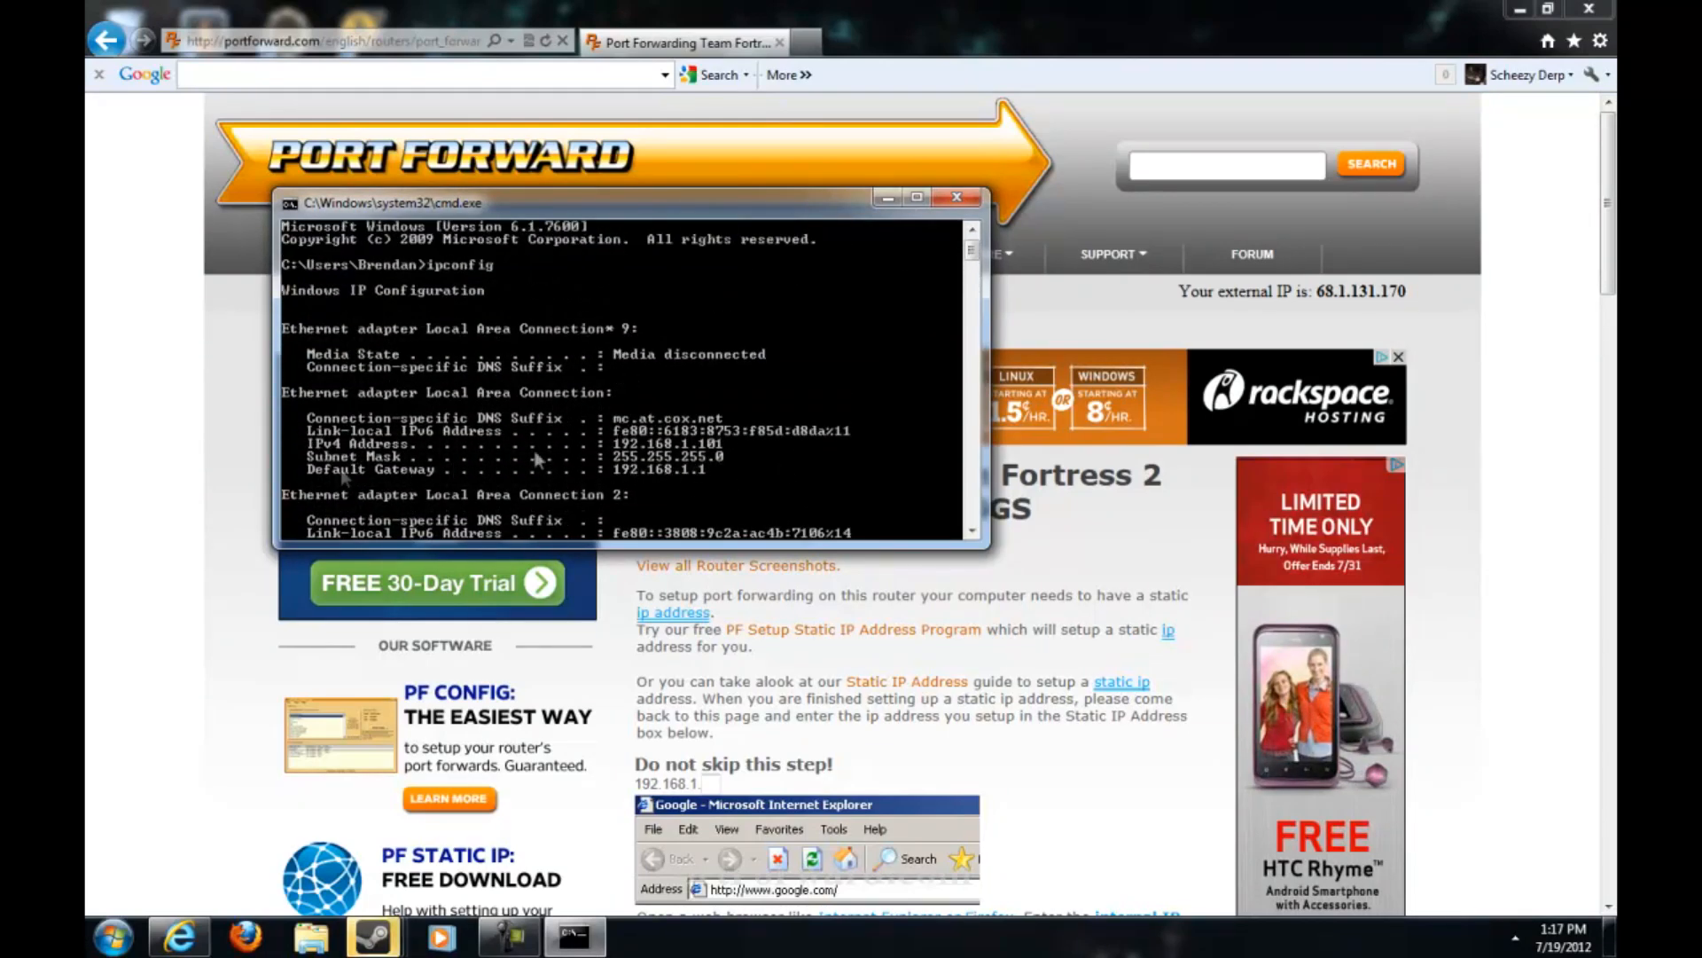
pyautogui.click(885, 198)
# Sign in to the router at 192.168.1.1 and show Applications & Gaming port range forwarding.
pyautogui.click(334, 41)
pyautogui.write('1')
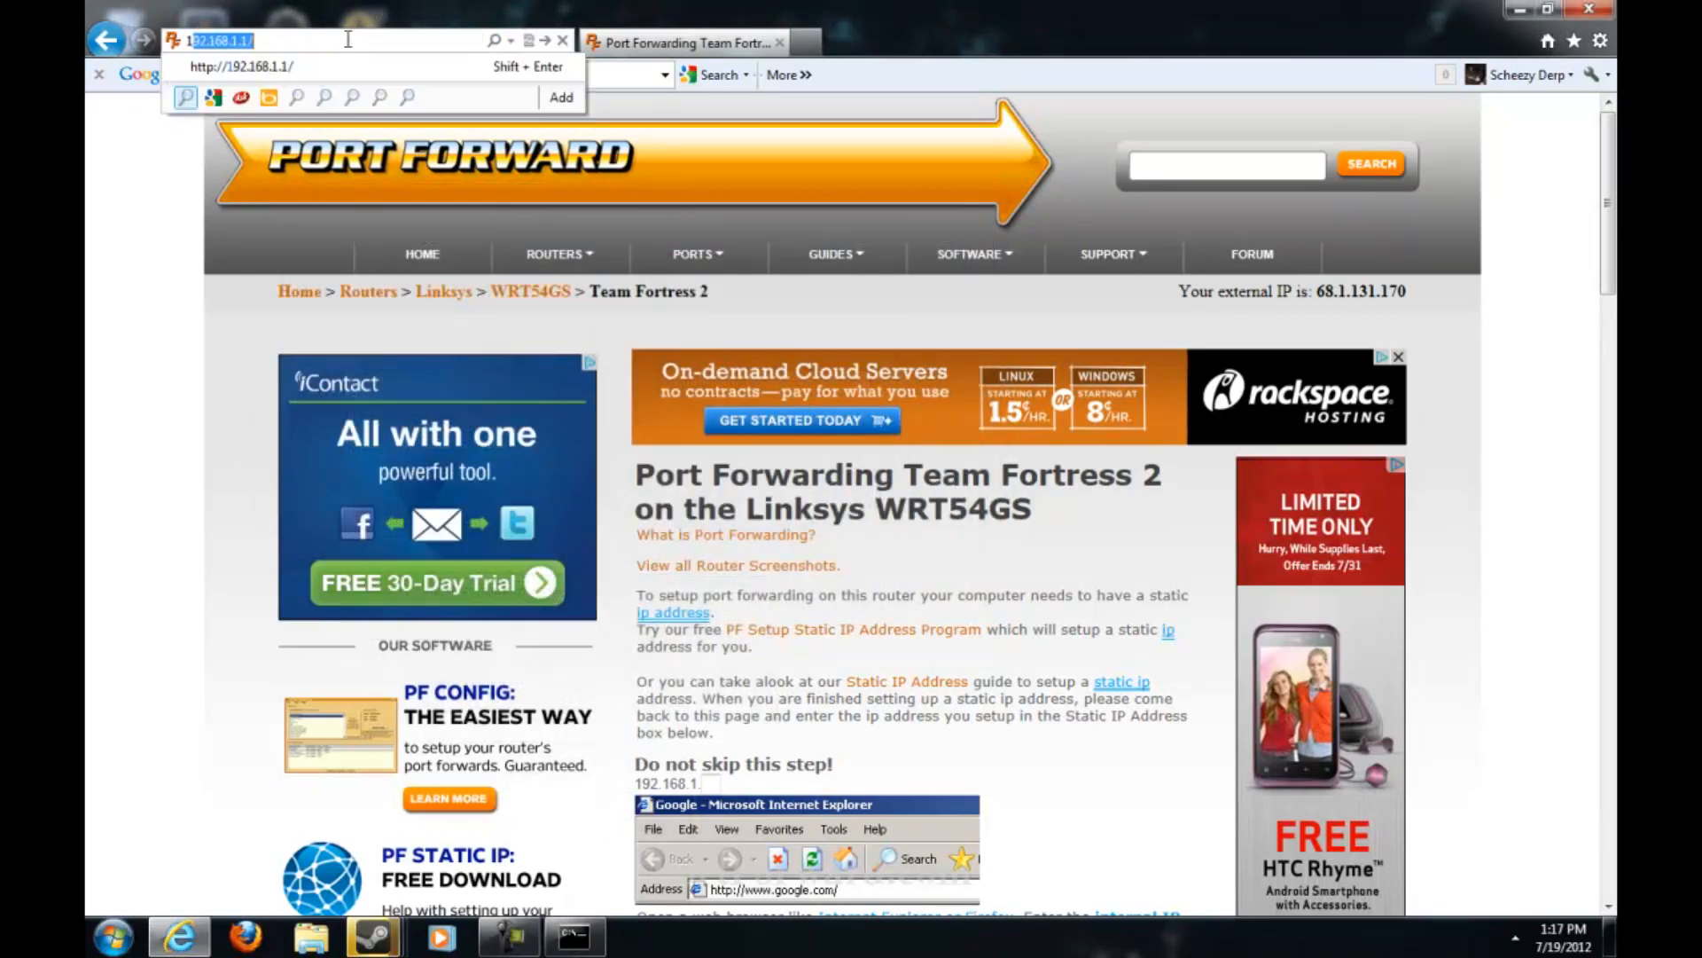
pyautogui.write('92')
pyautogui.click(313, 66)
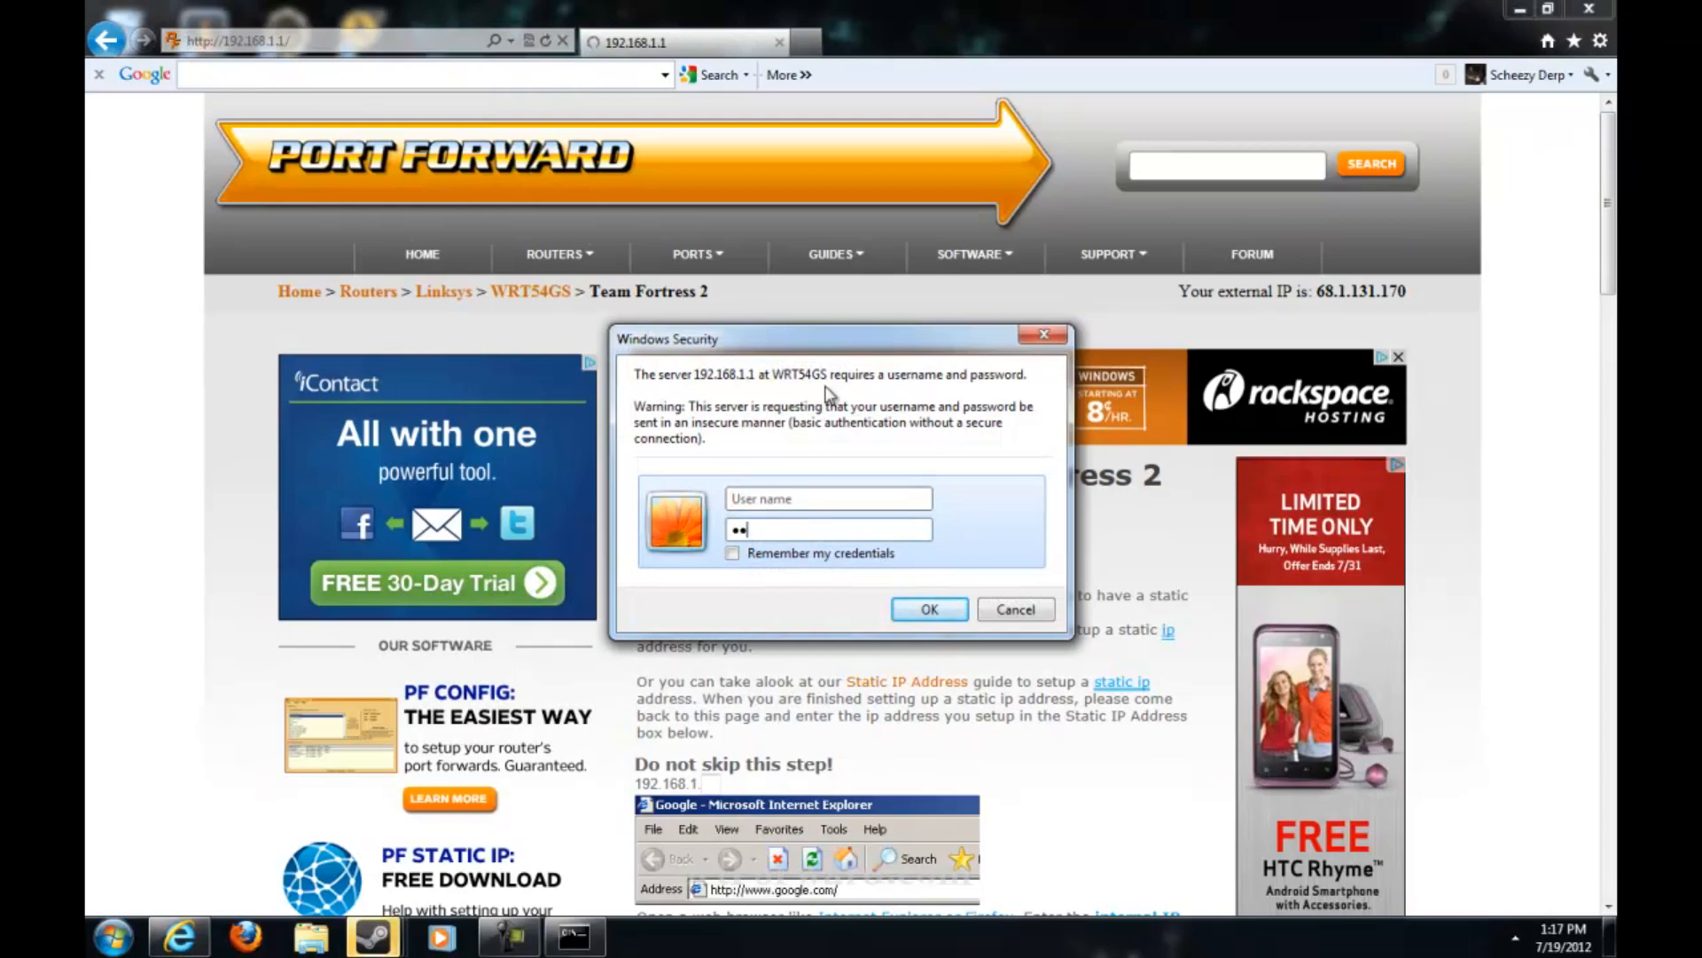
pyautogui.press('Return')
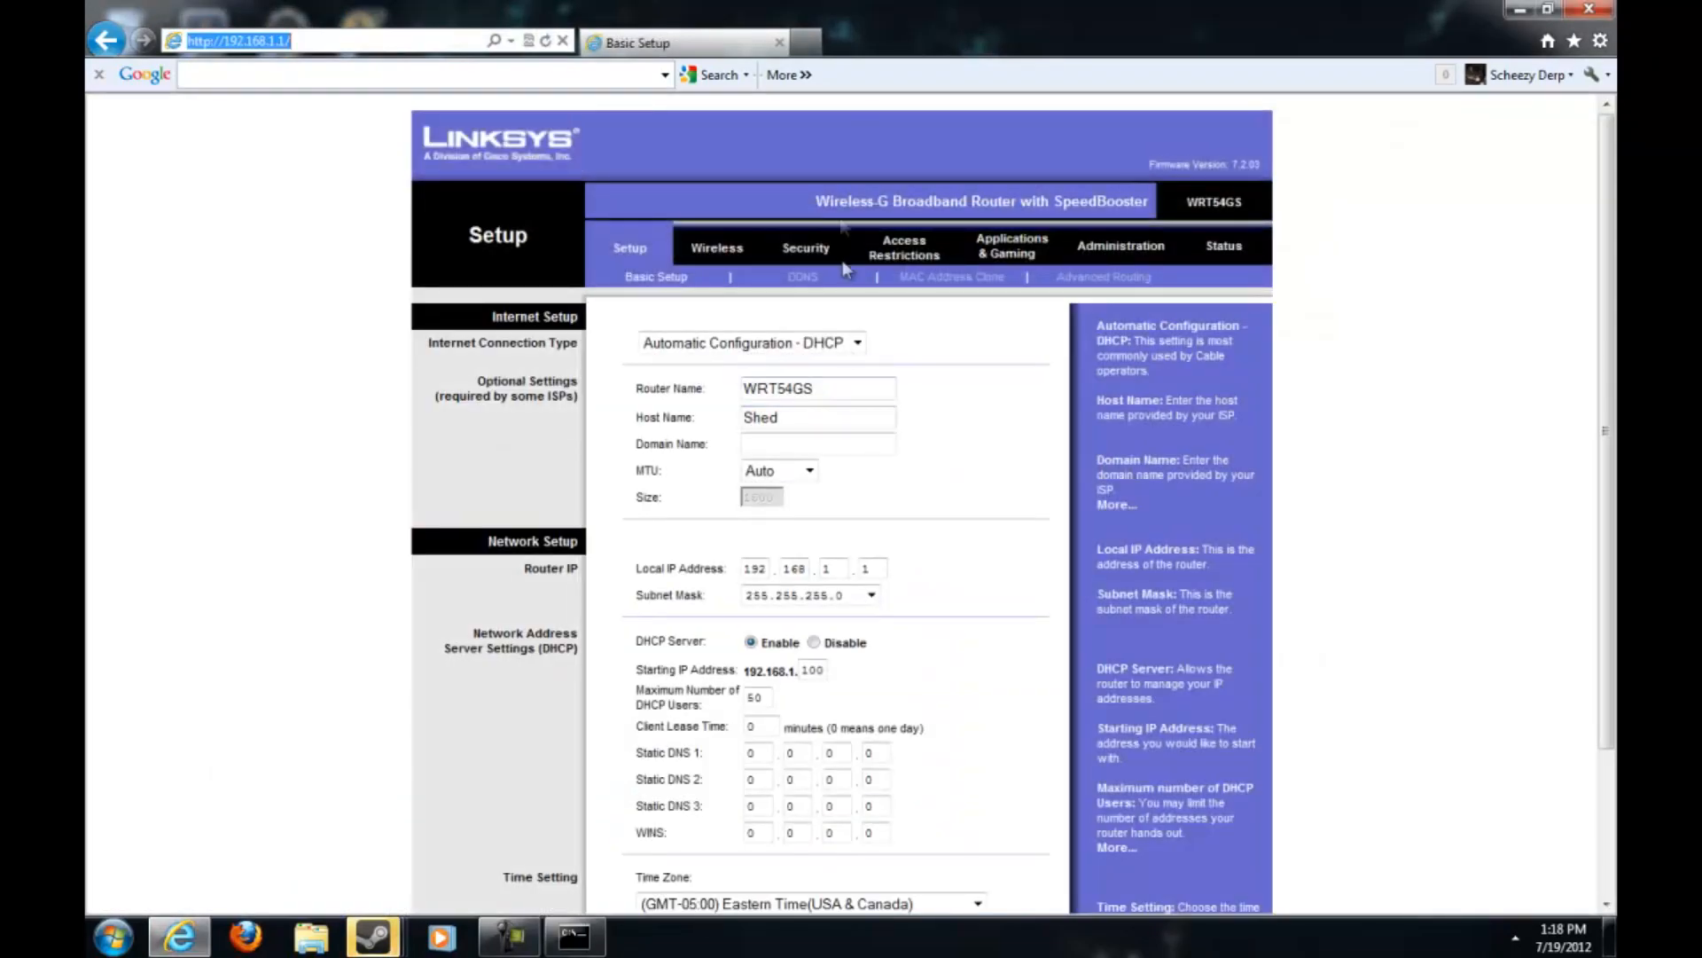
pyautogui.click(1019, 248)
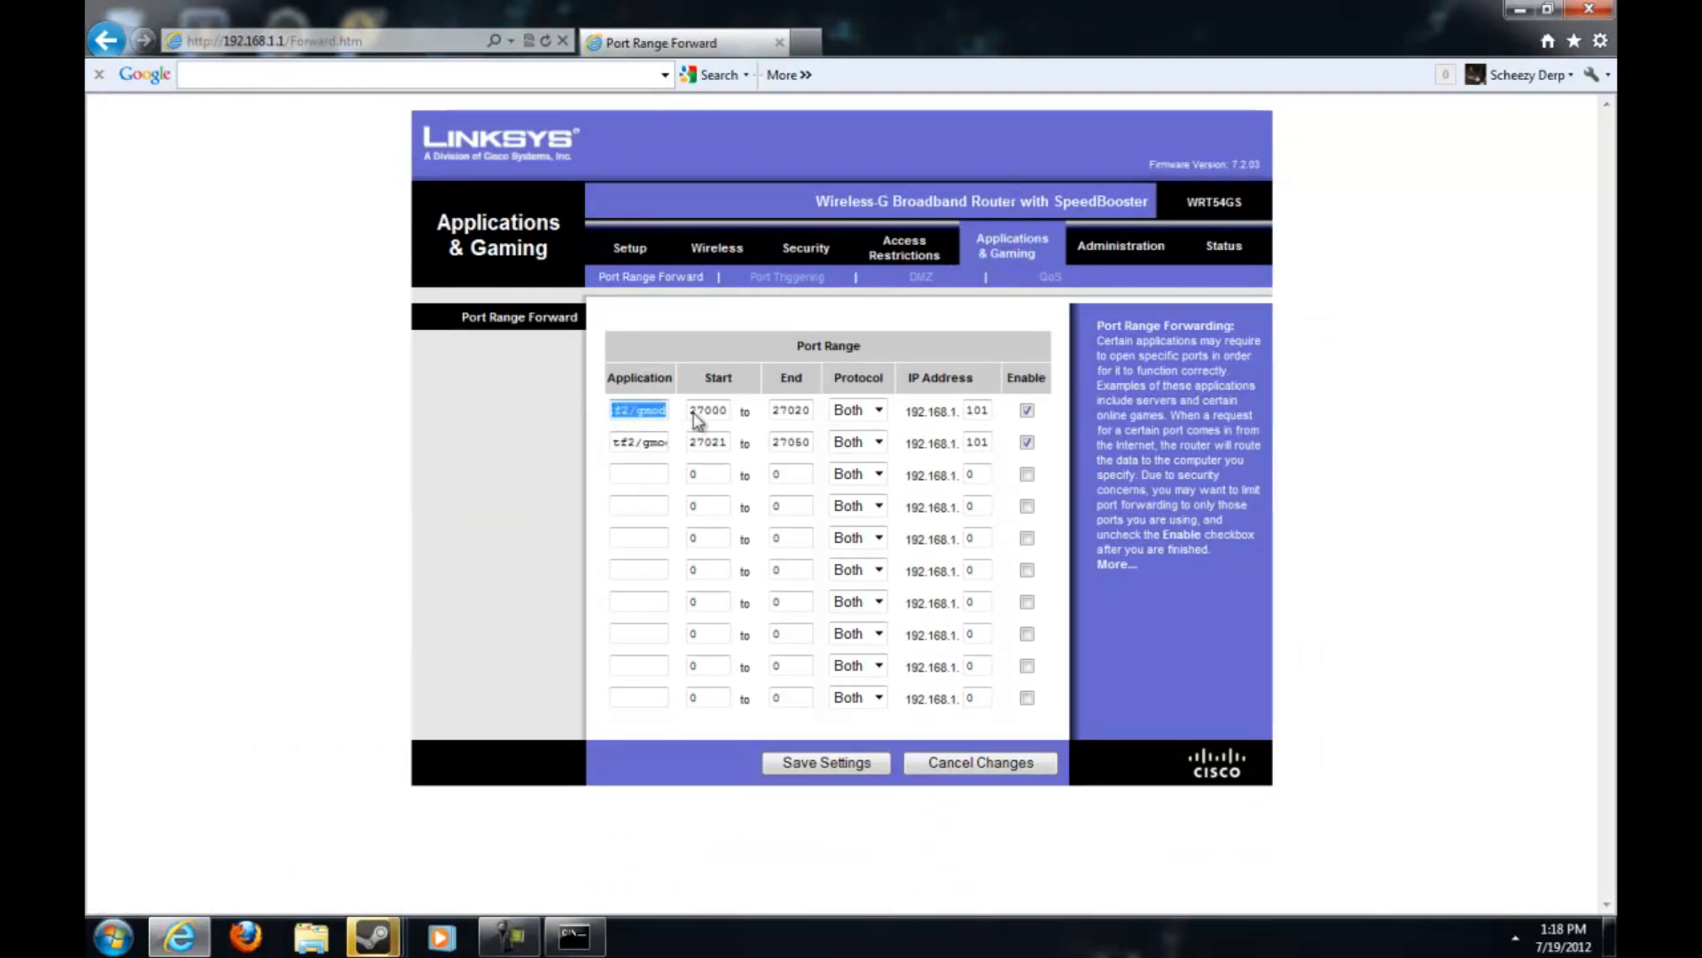
pyautogui.click(414, 516)
pyautogui.hotkey('ctrl', 'a')
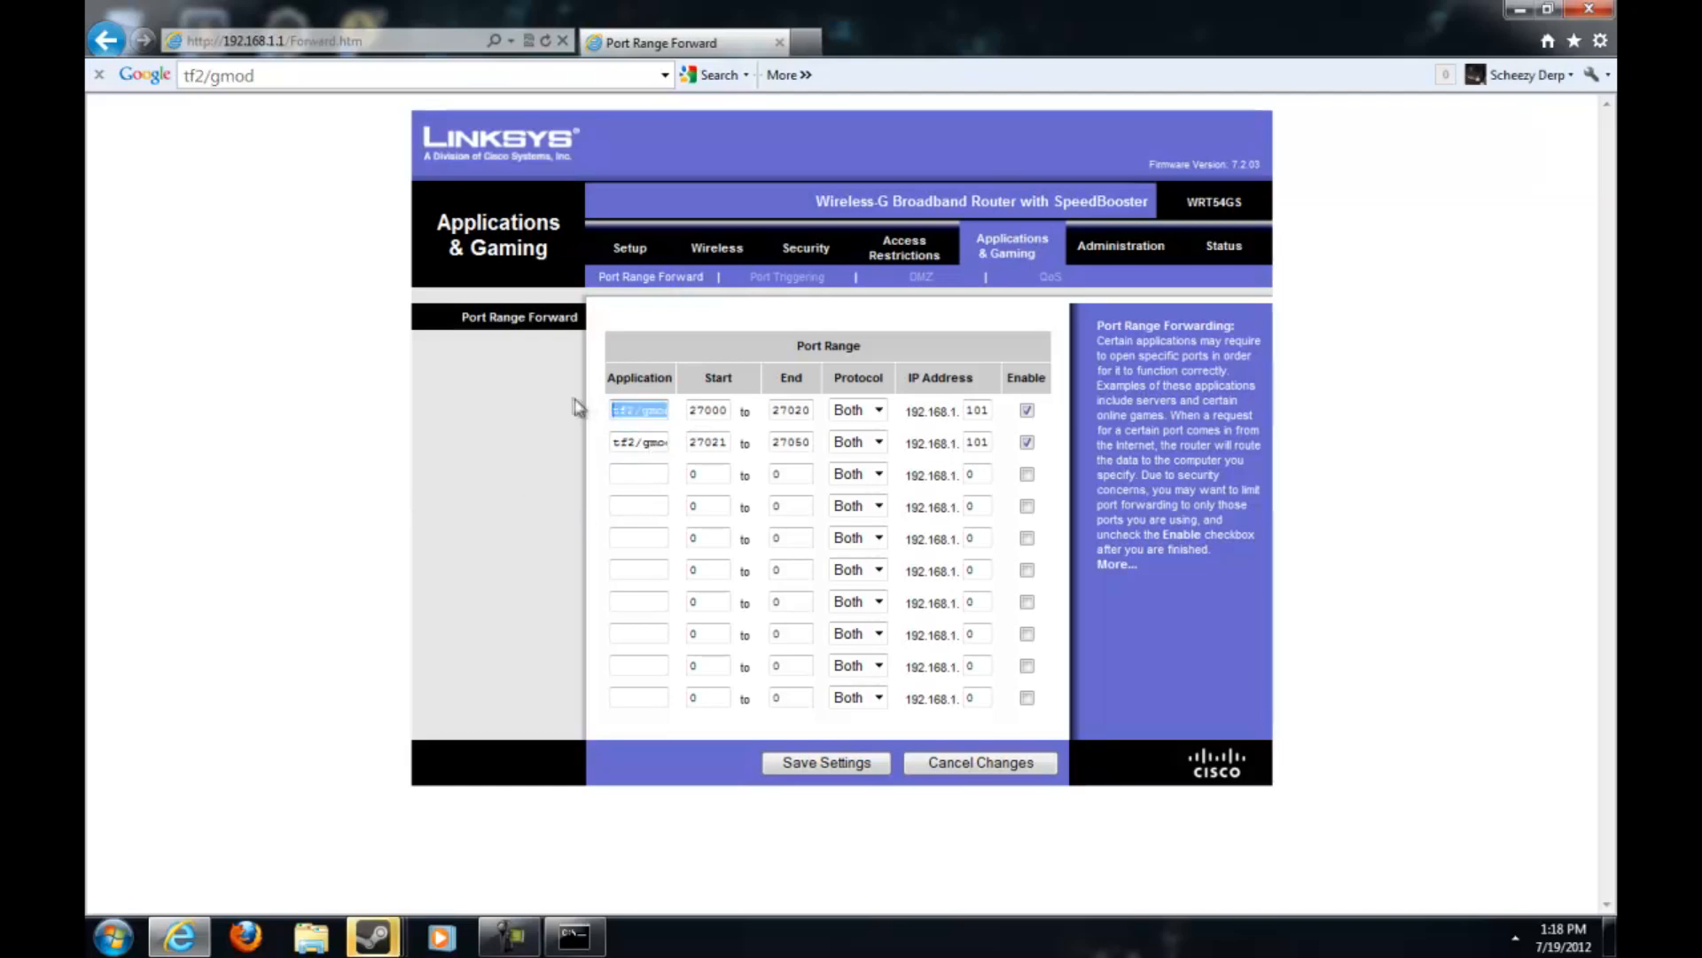
pyautogui.press('BackSpace')
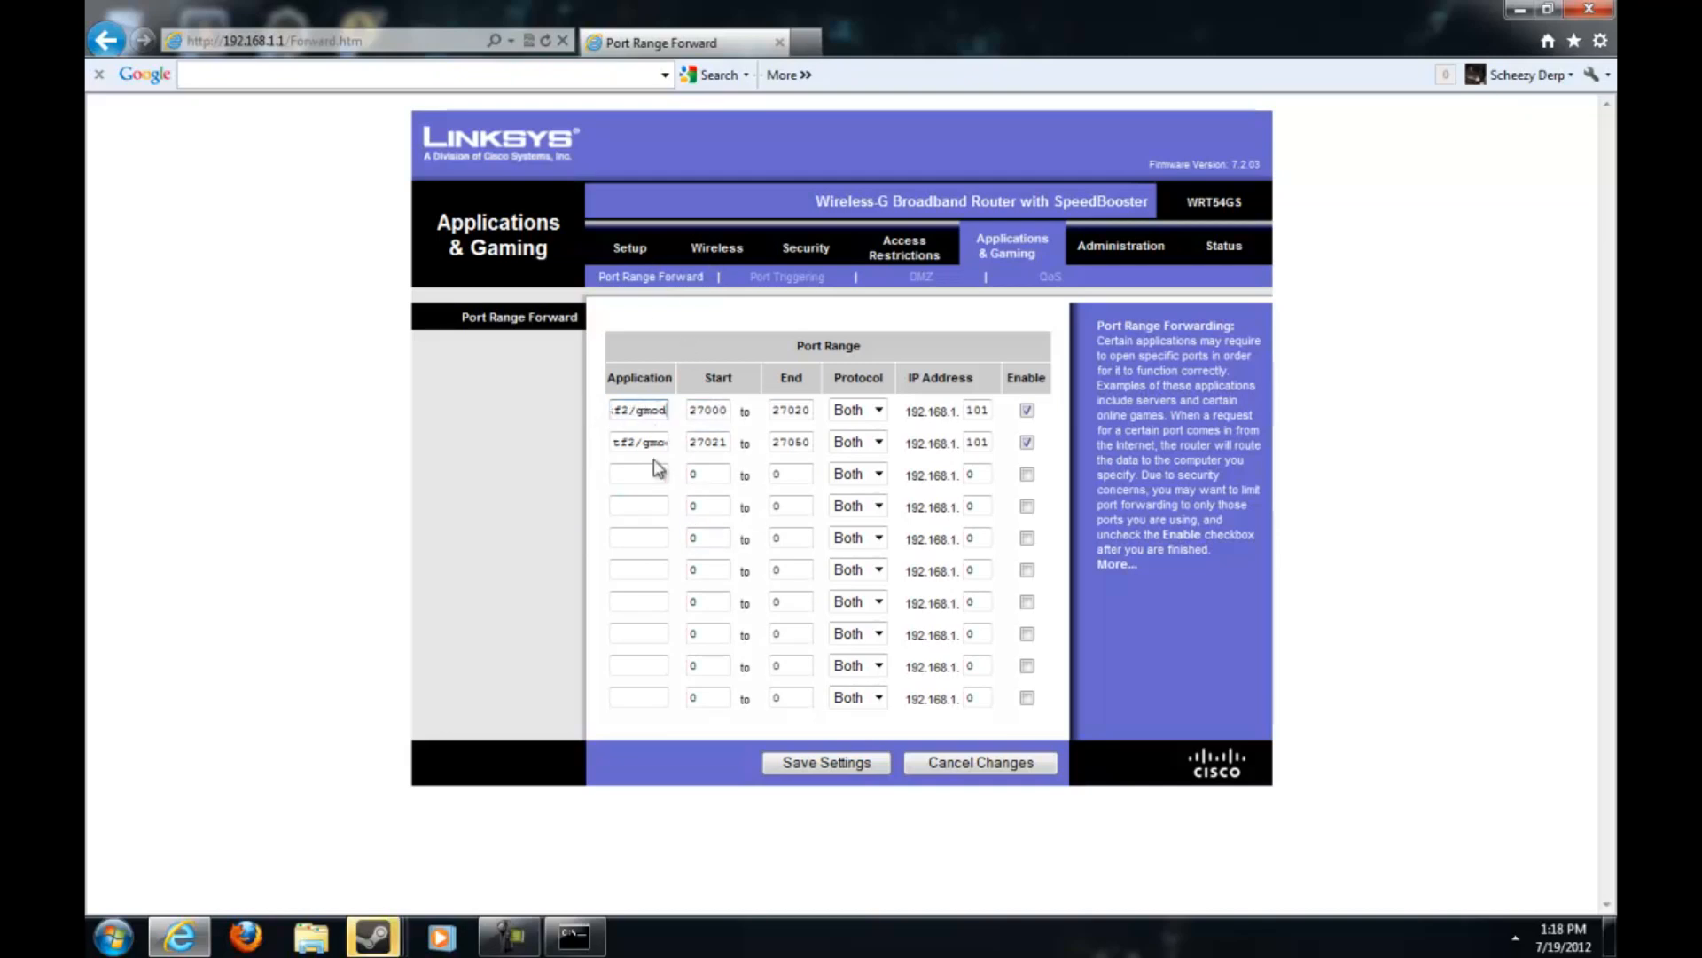
pyautogui.moveTo(718, 409); pyautogui.dragTo(661, 410)
pyautogui.press('BackSpace')
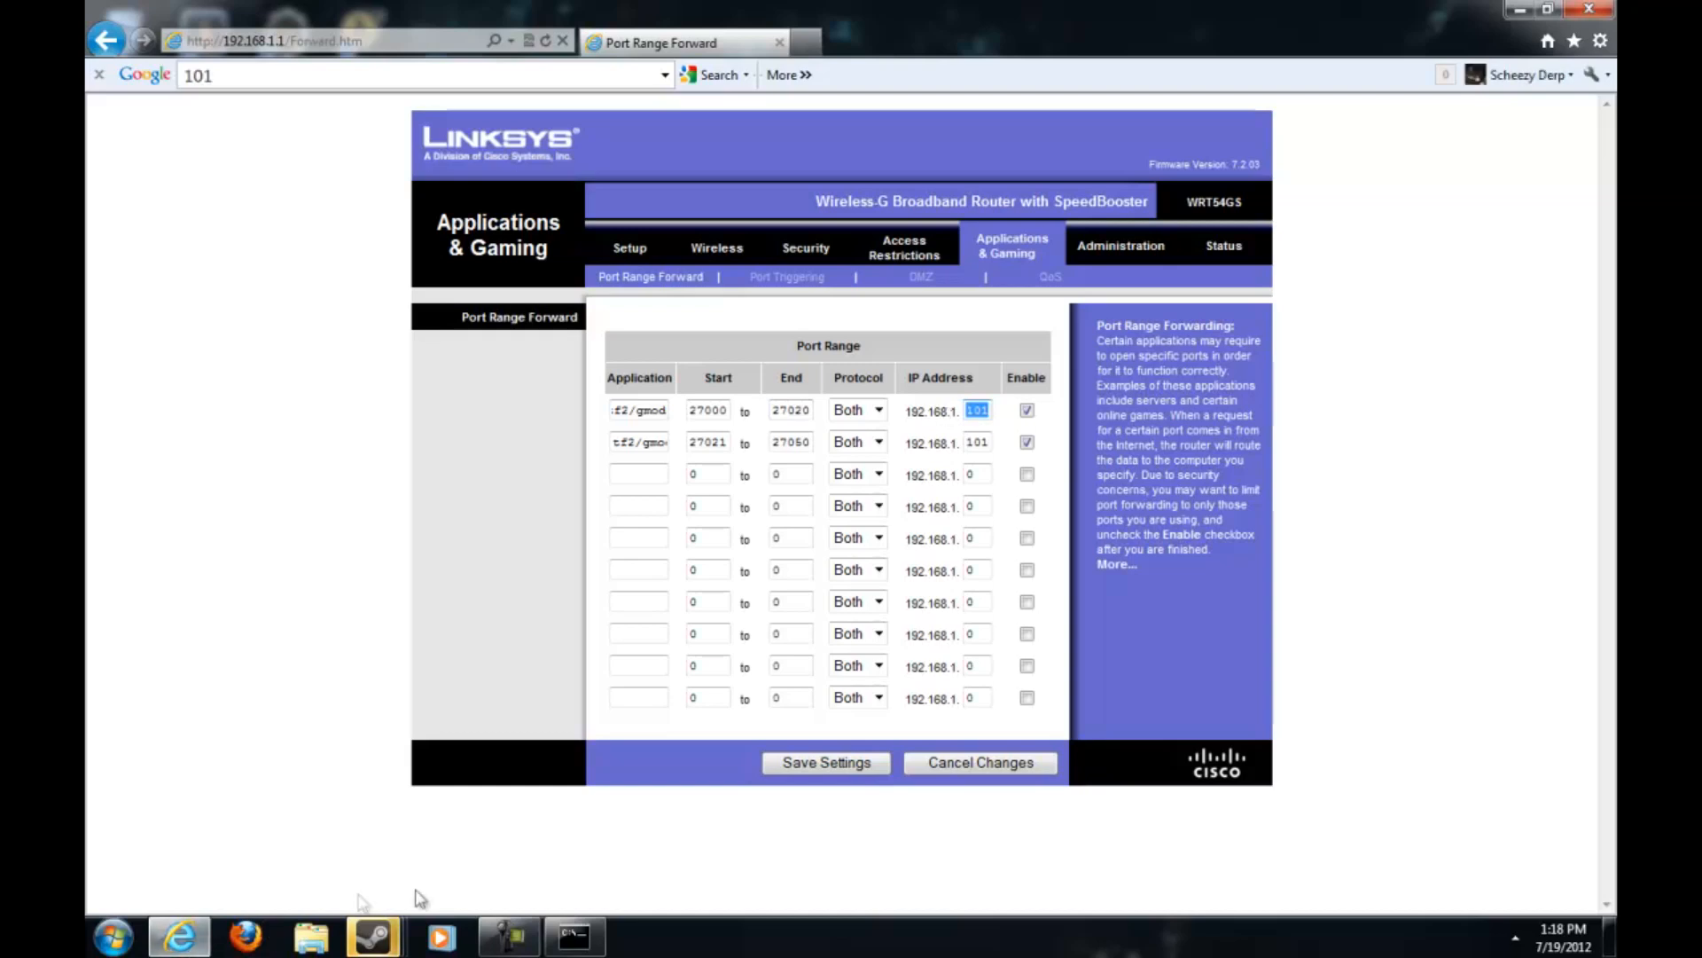
pyautogui.click(572, 937)
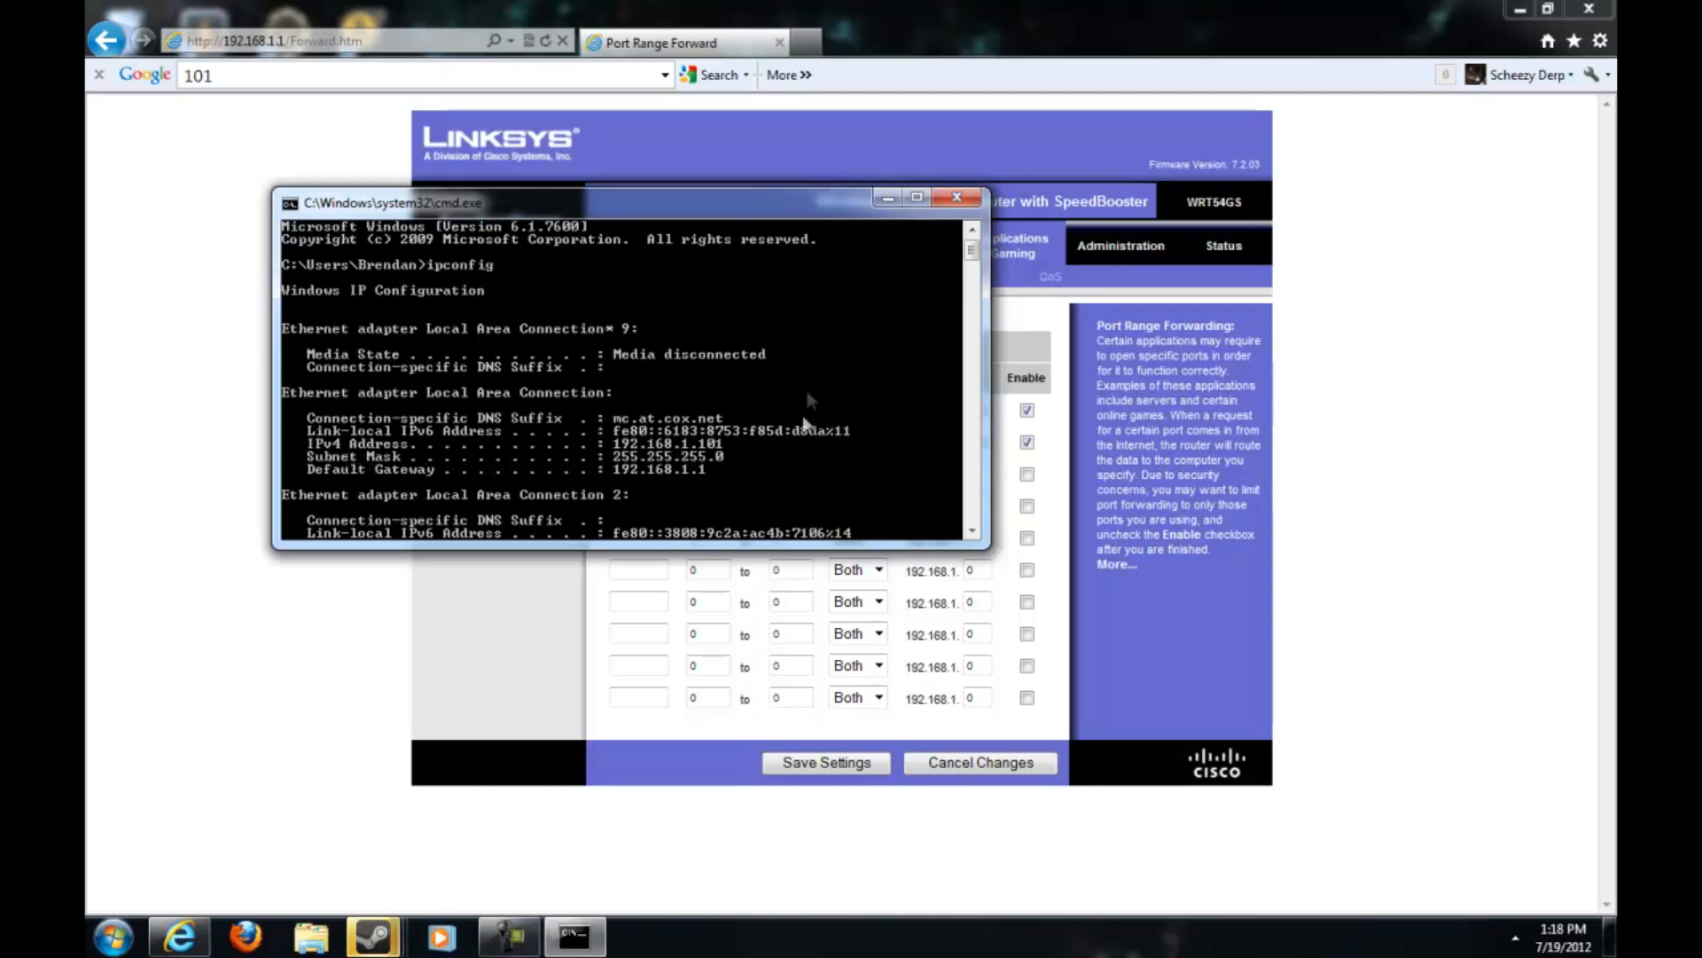
pyautogui.click(887, 200)
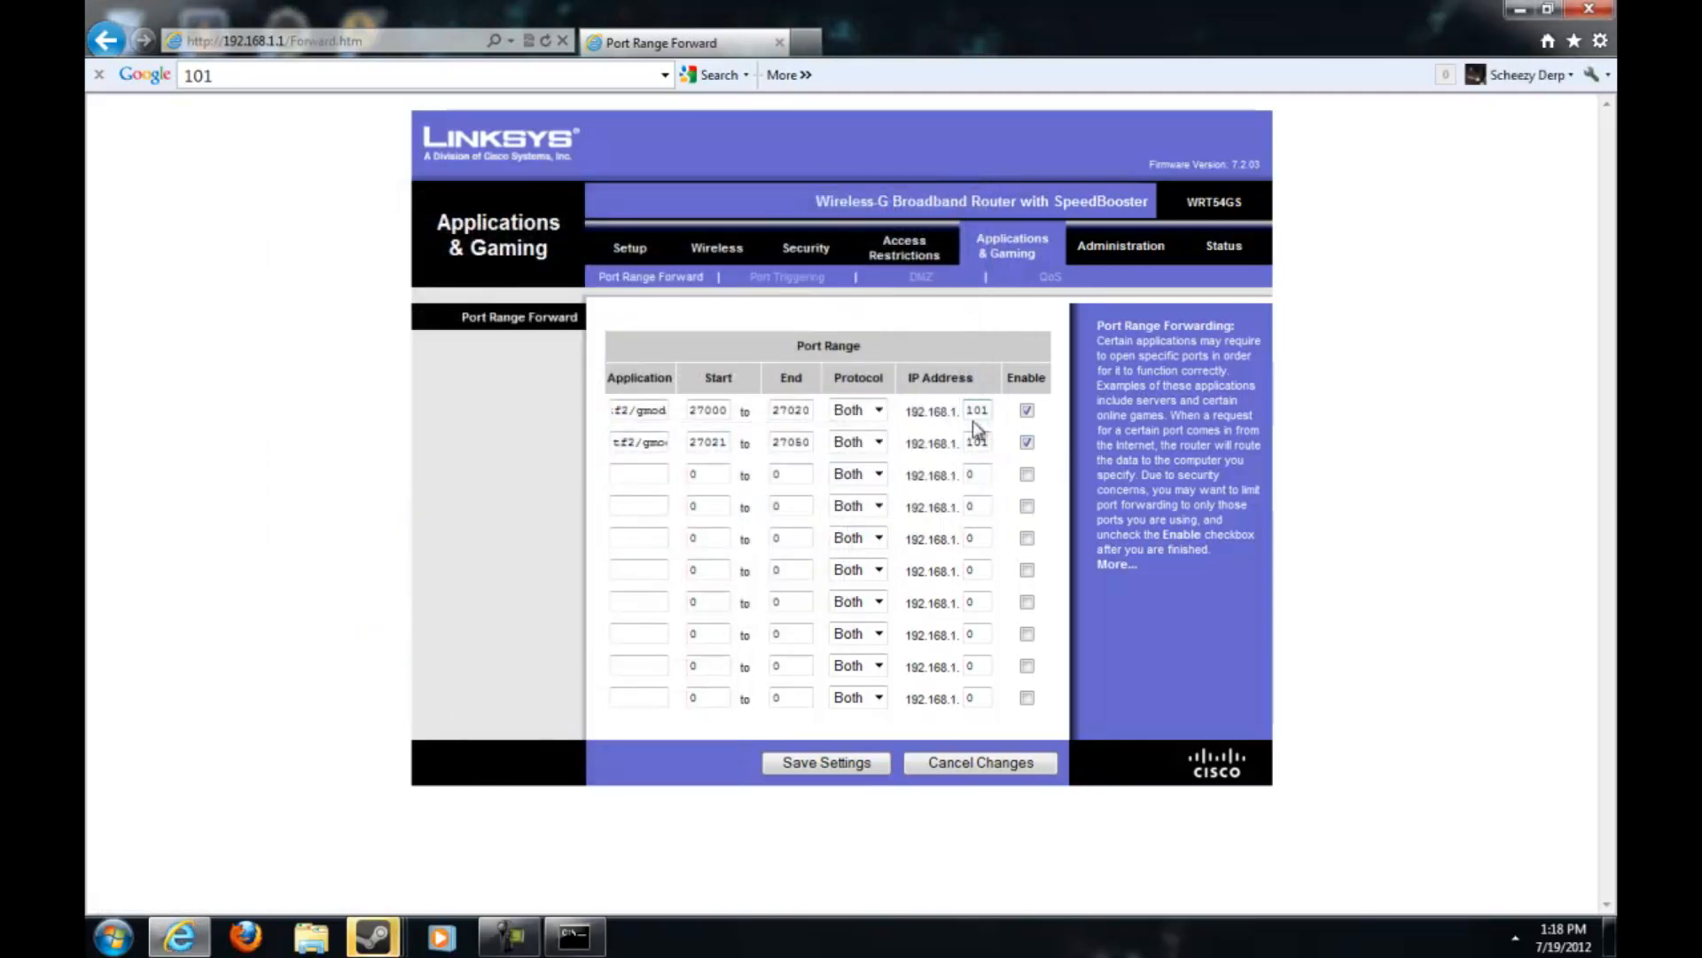
pyautogui.moveTo(993, 411); pyautogui.dragTo(961, 405)
# Save the router's port forwarding settings.
pyautogui.click(869, 763)
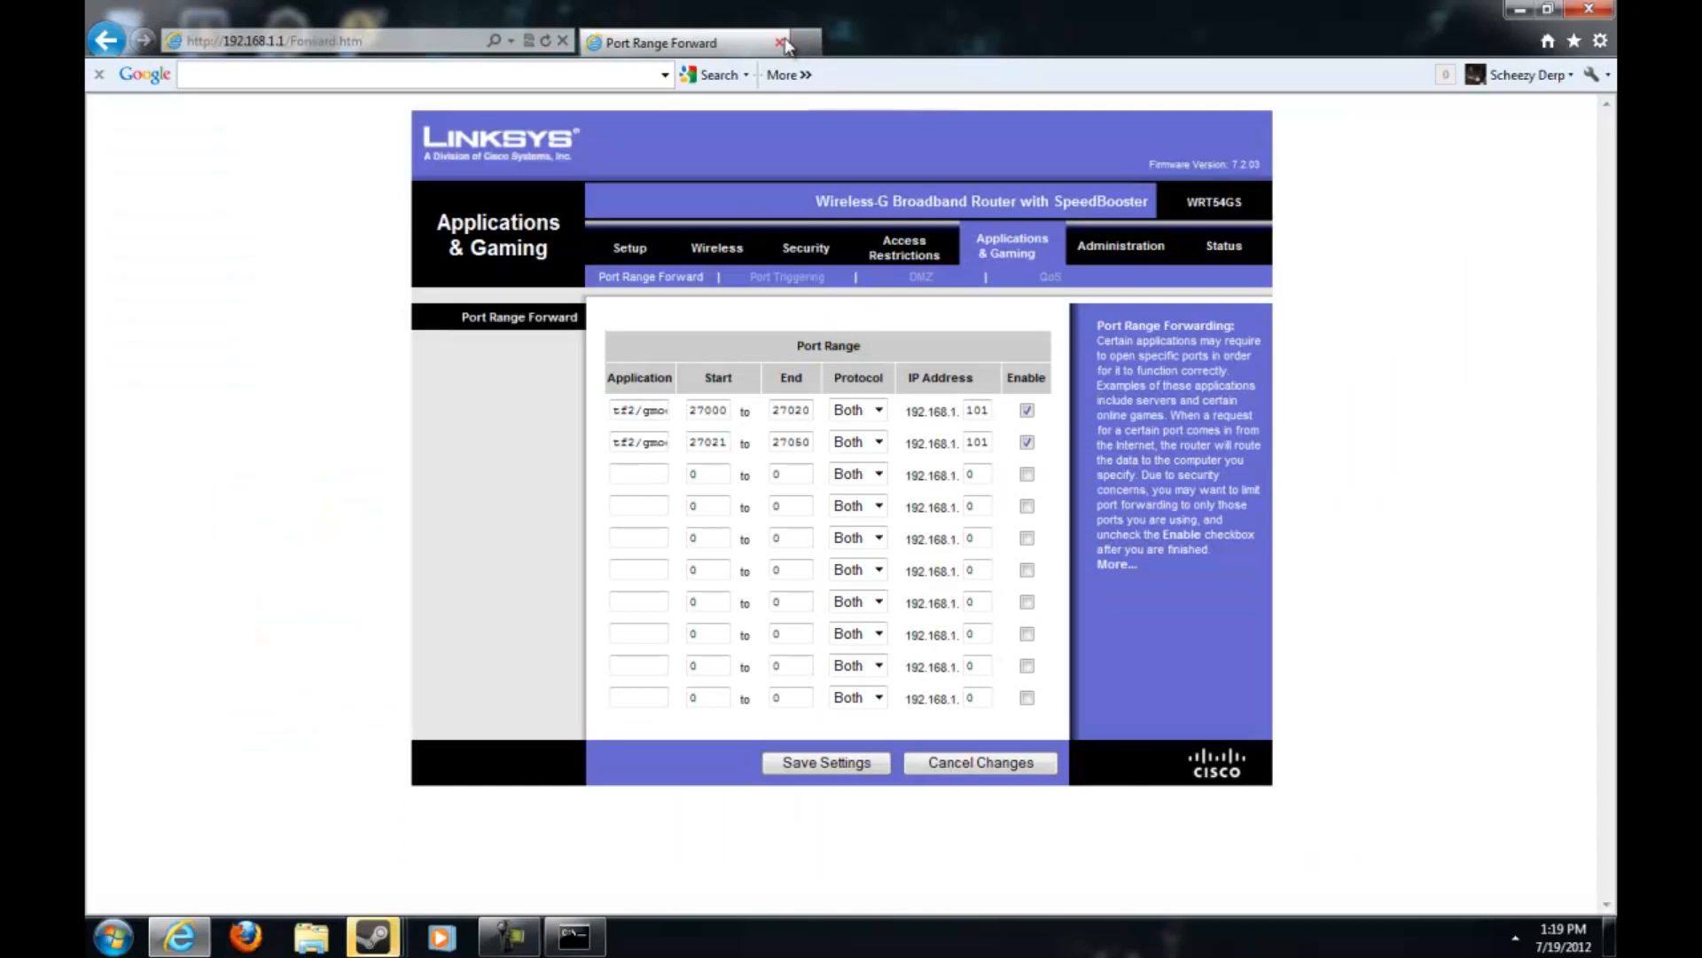
# Relaunch Internet Explorer and load the Metamod:Source site at sourcemm.net.
pyautogui.click(782, 43)
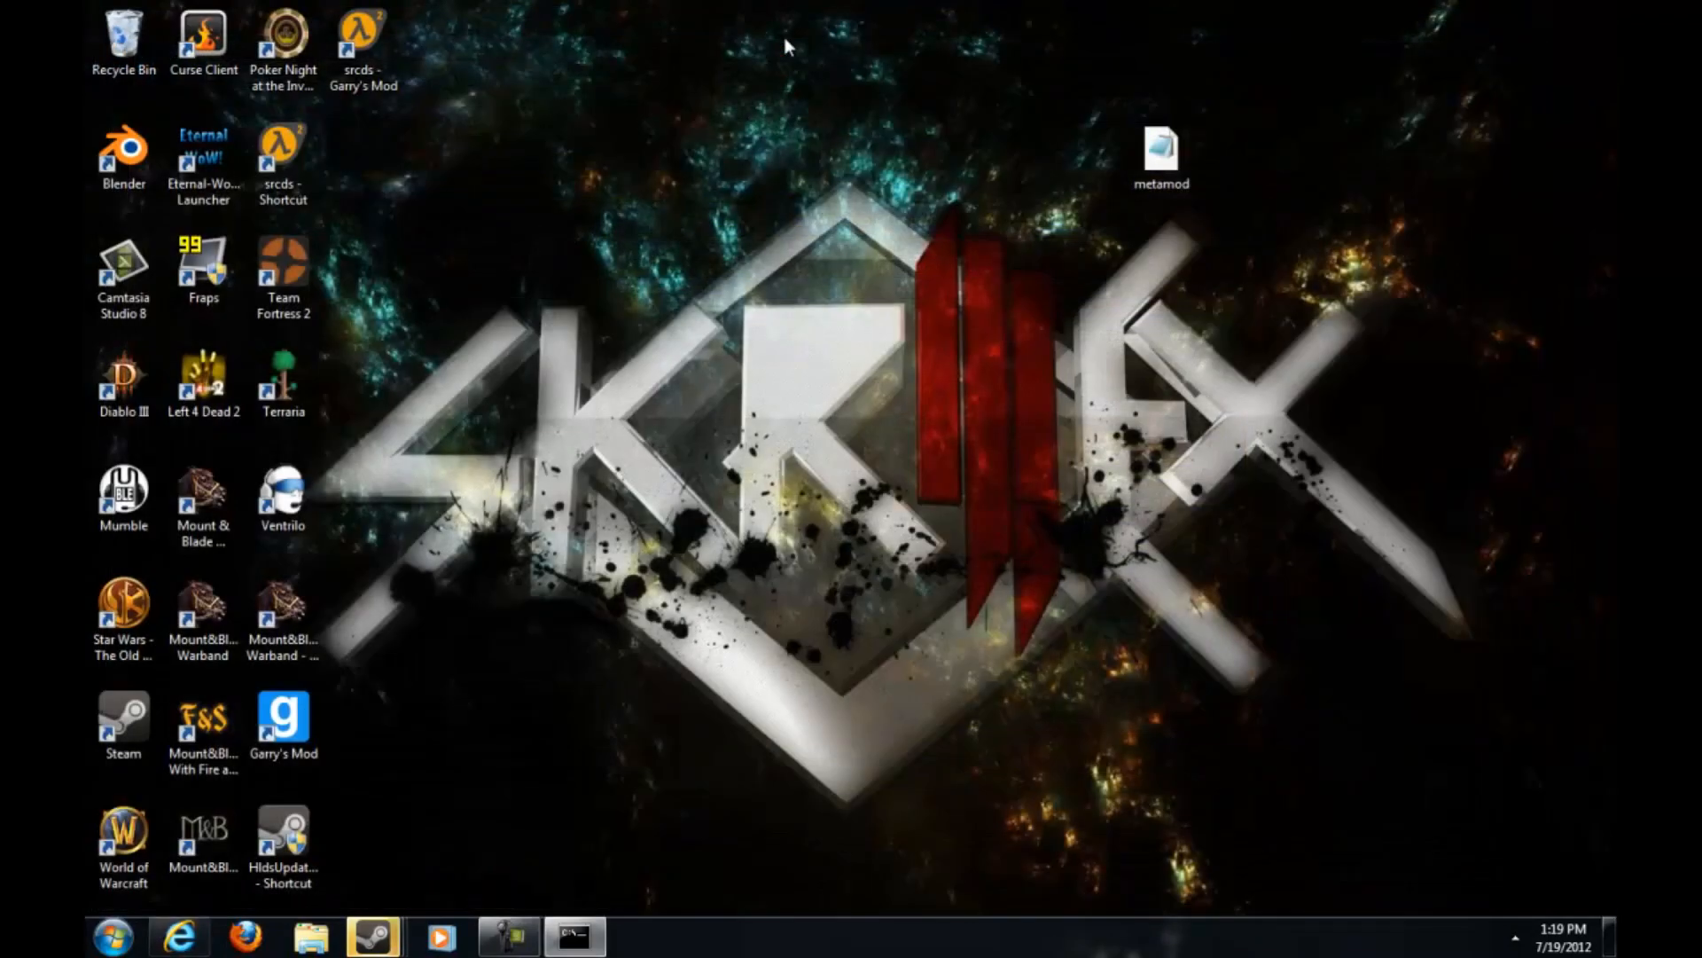
pyautogui.click(180, 938)
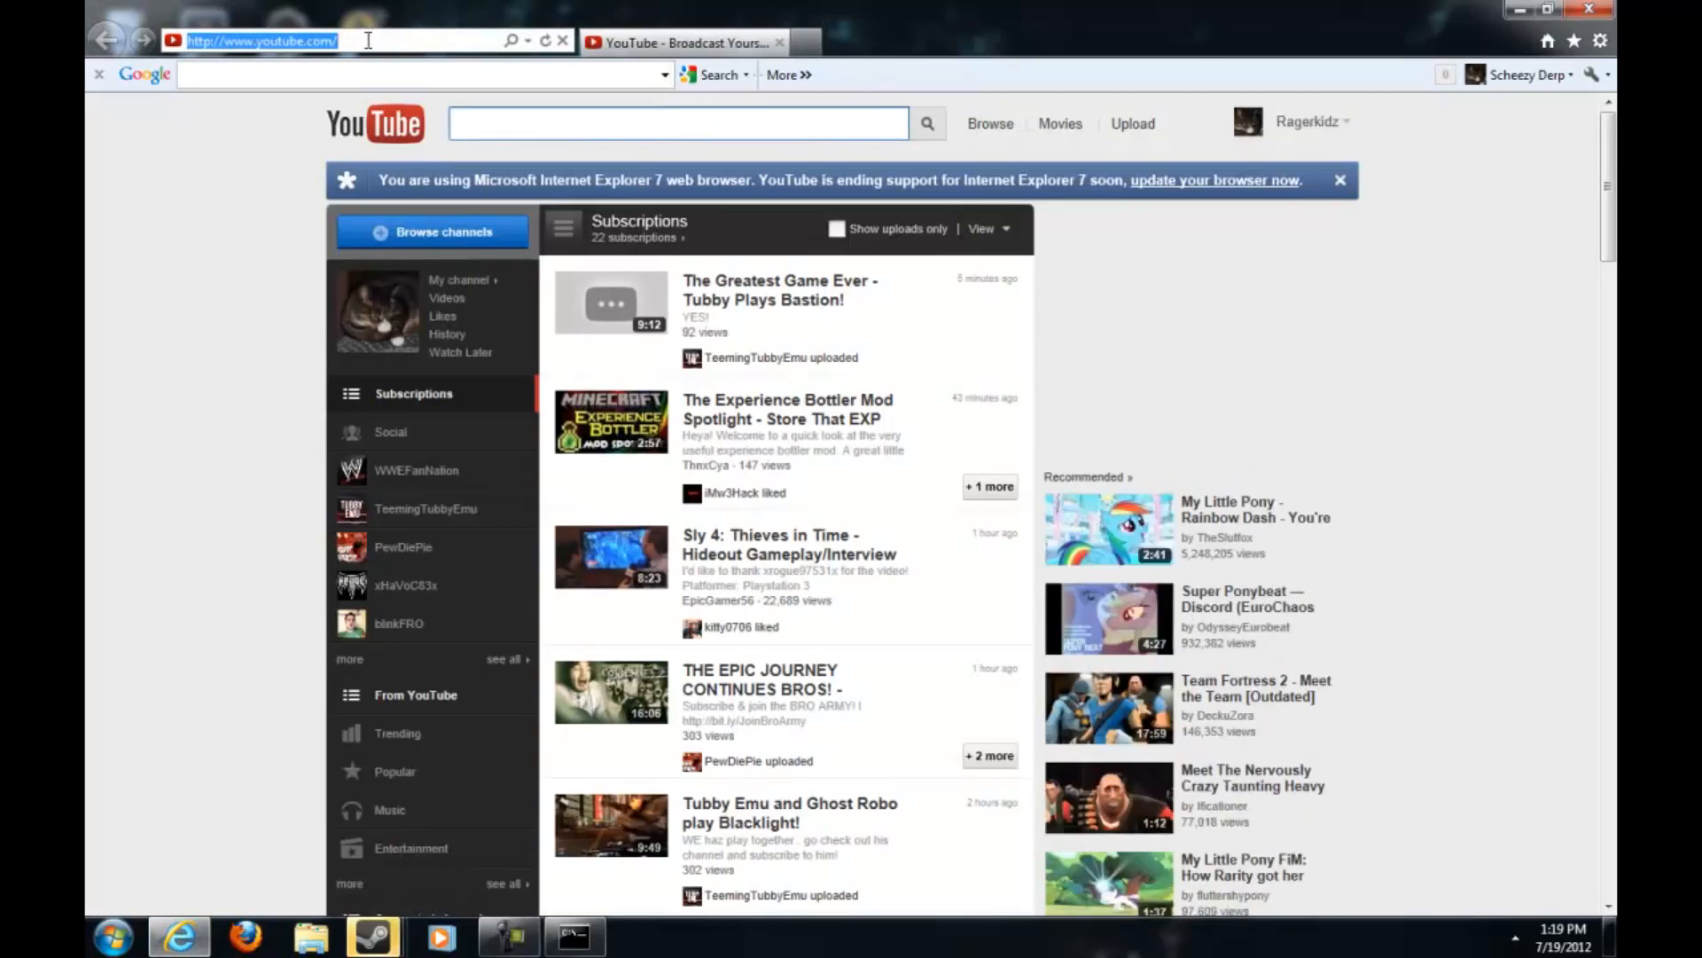
pyautogui.click(366, 42)
pyautogui.write('sourcemm.ne')
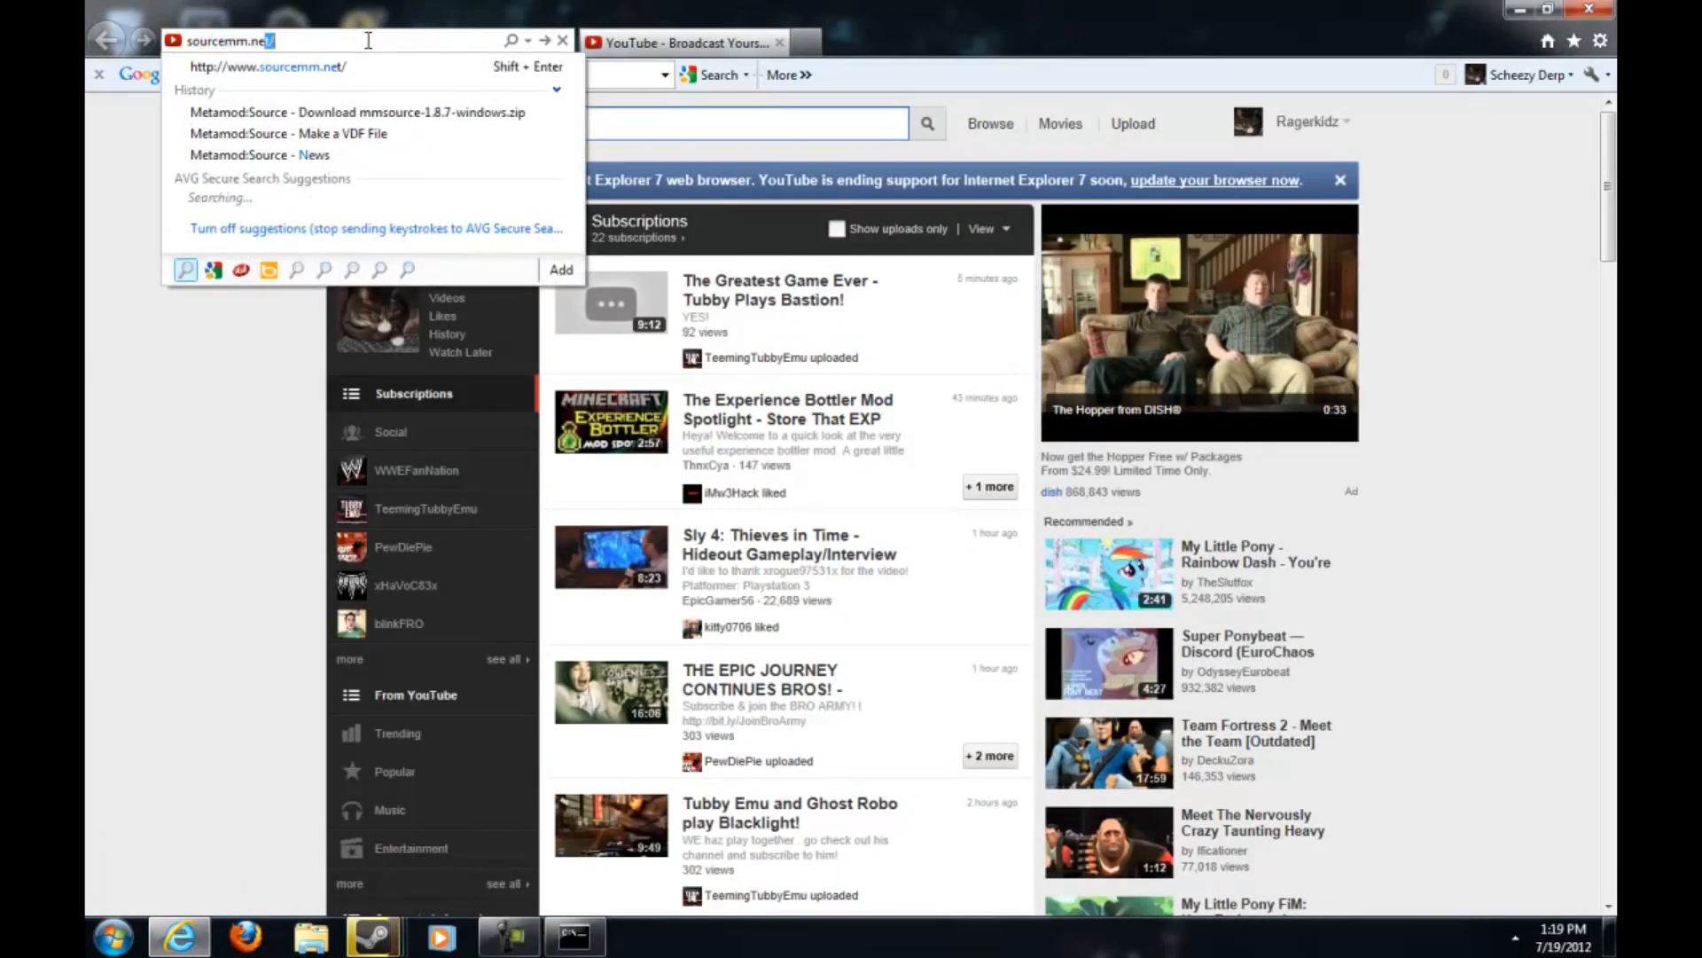
pyautogui.press('Return')
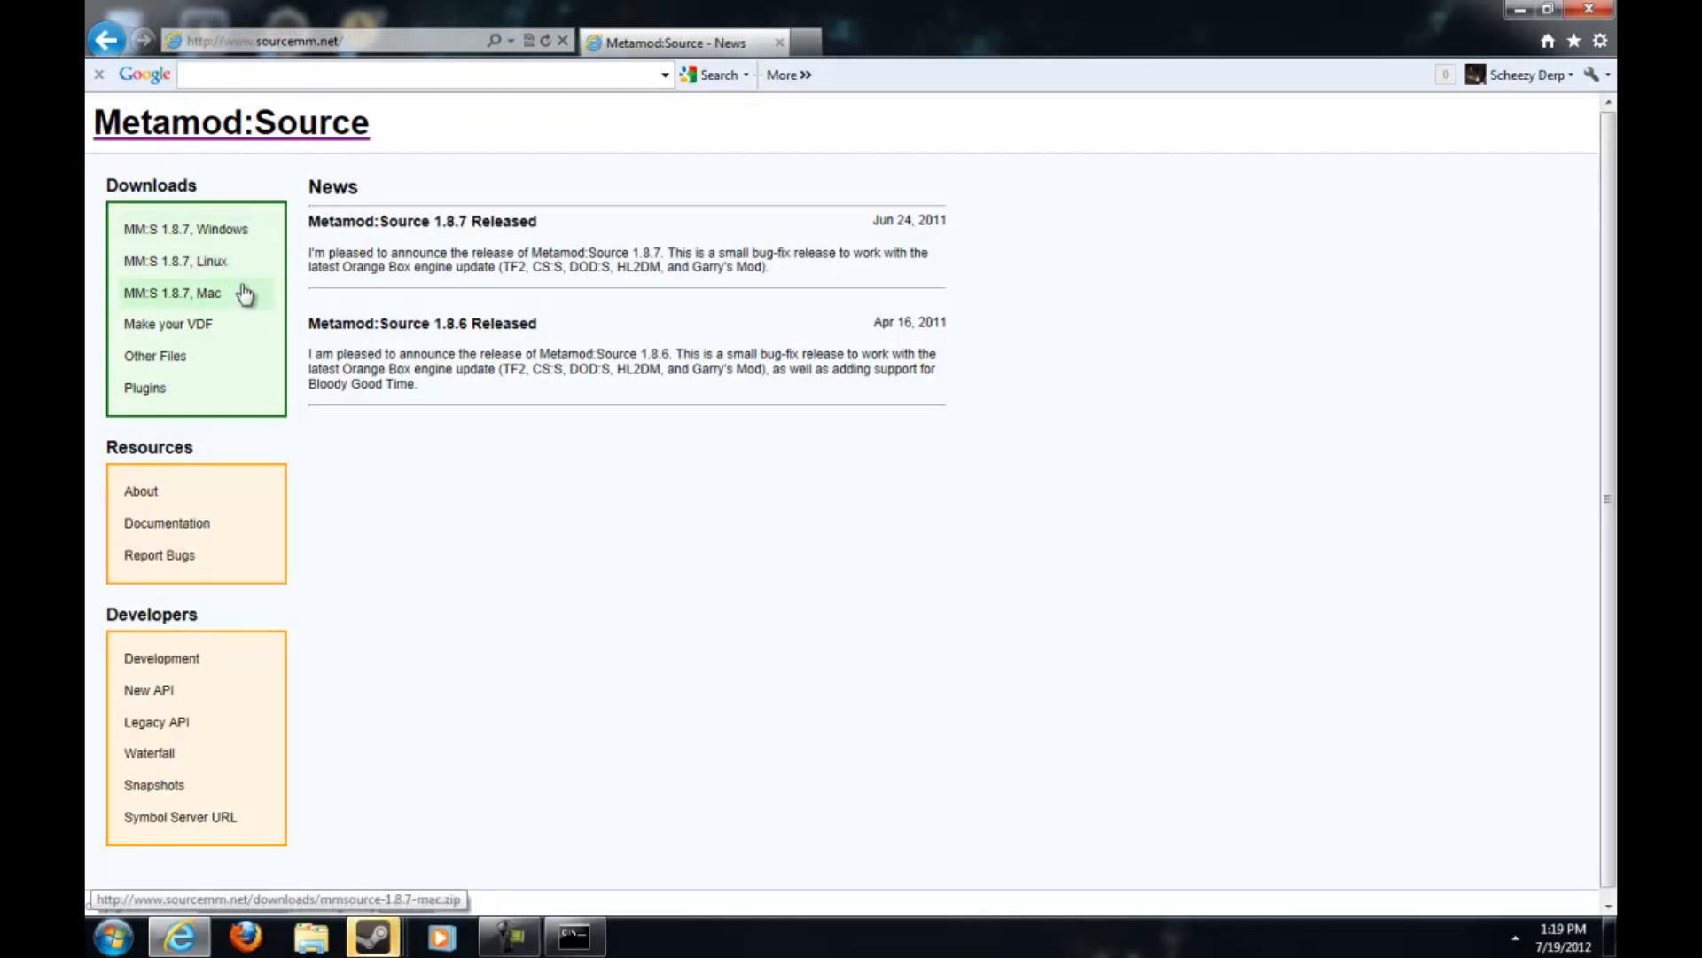
# Download mmsource-1.8.7-windows.zip from the TX, USA mirror into WinRAR and minimize it.
pyautogui.click(216, 231)
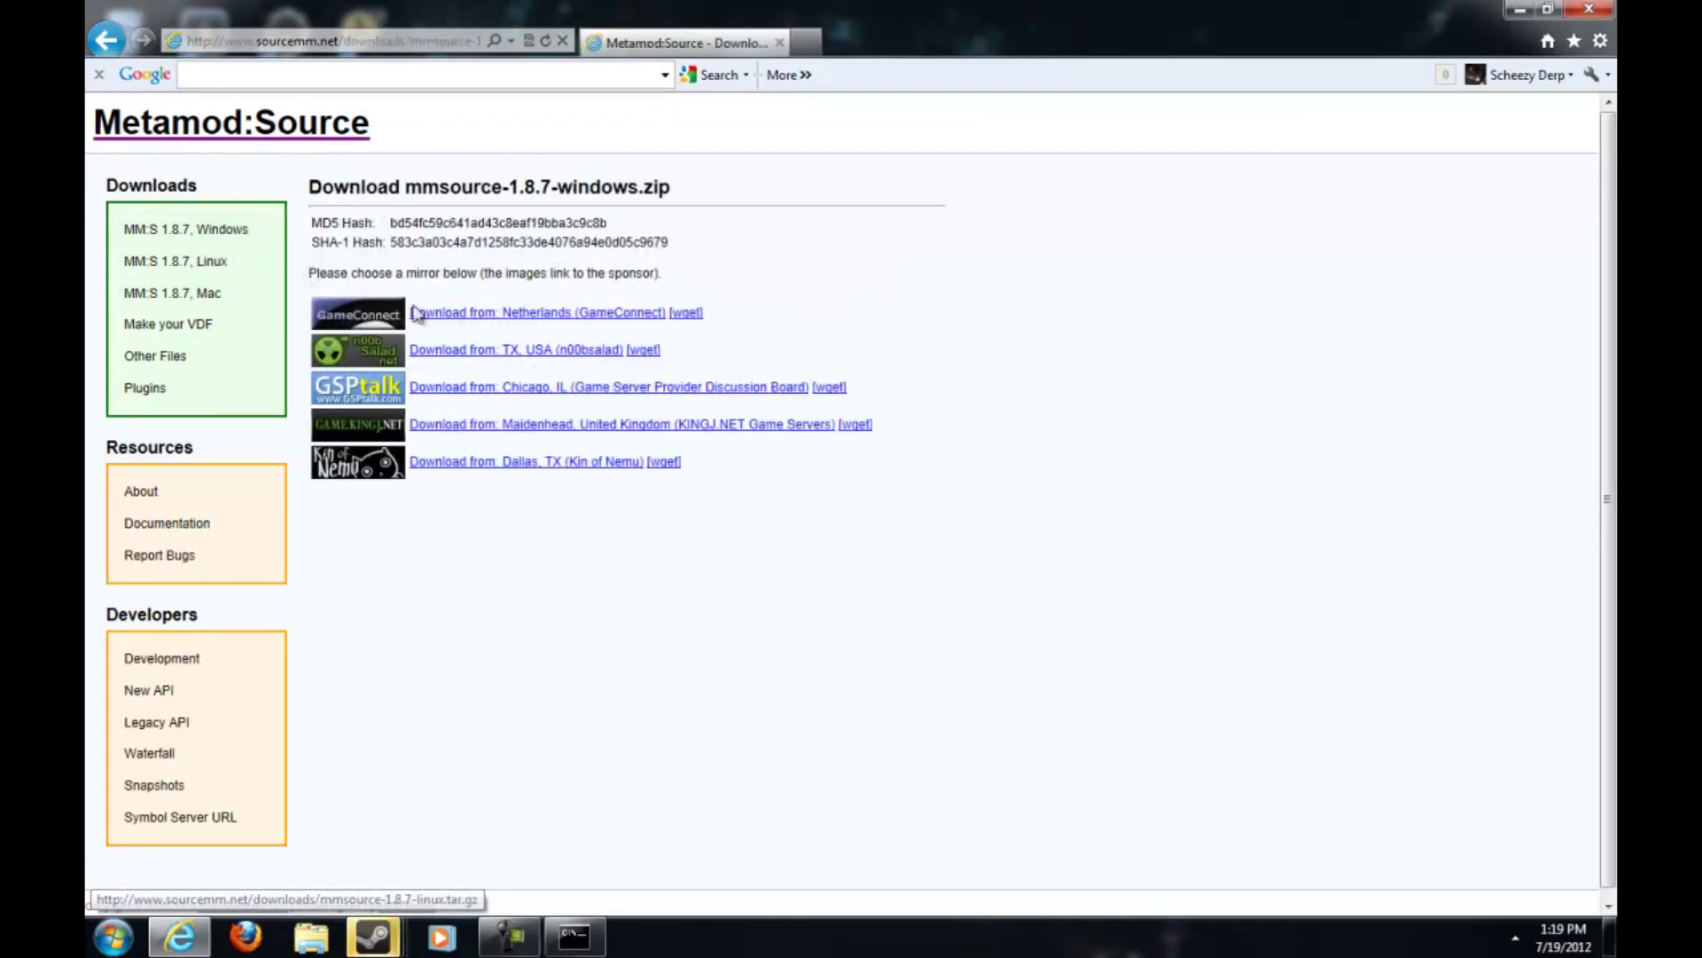
pyautogui.click(512, 352)
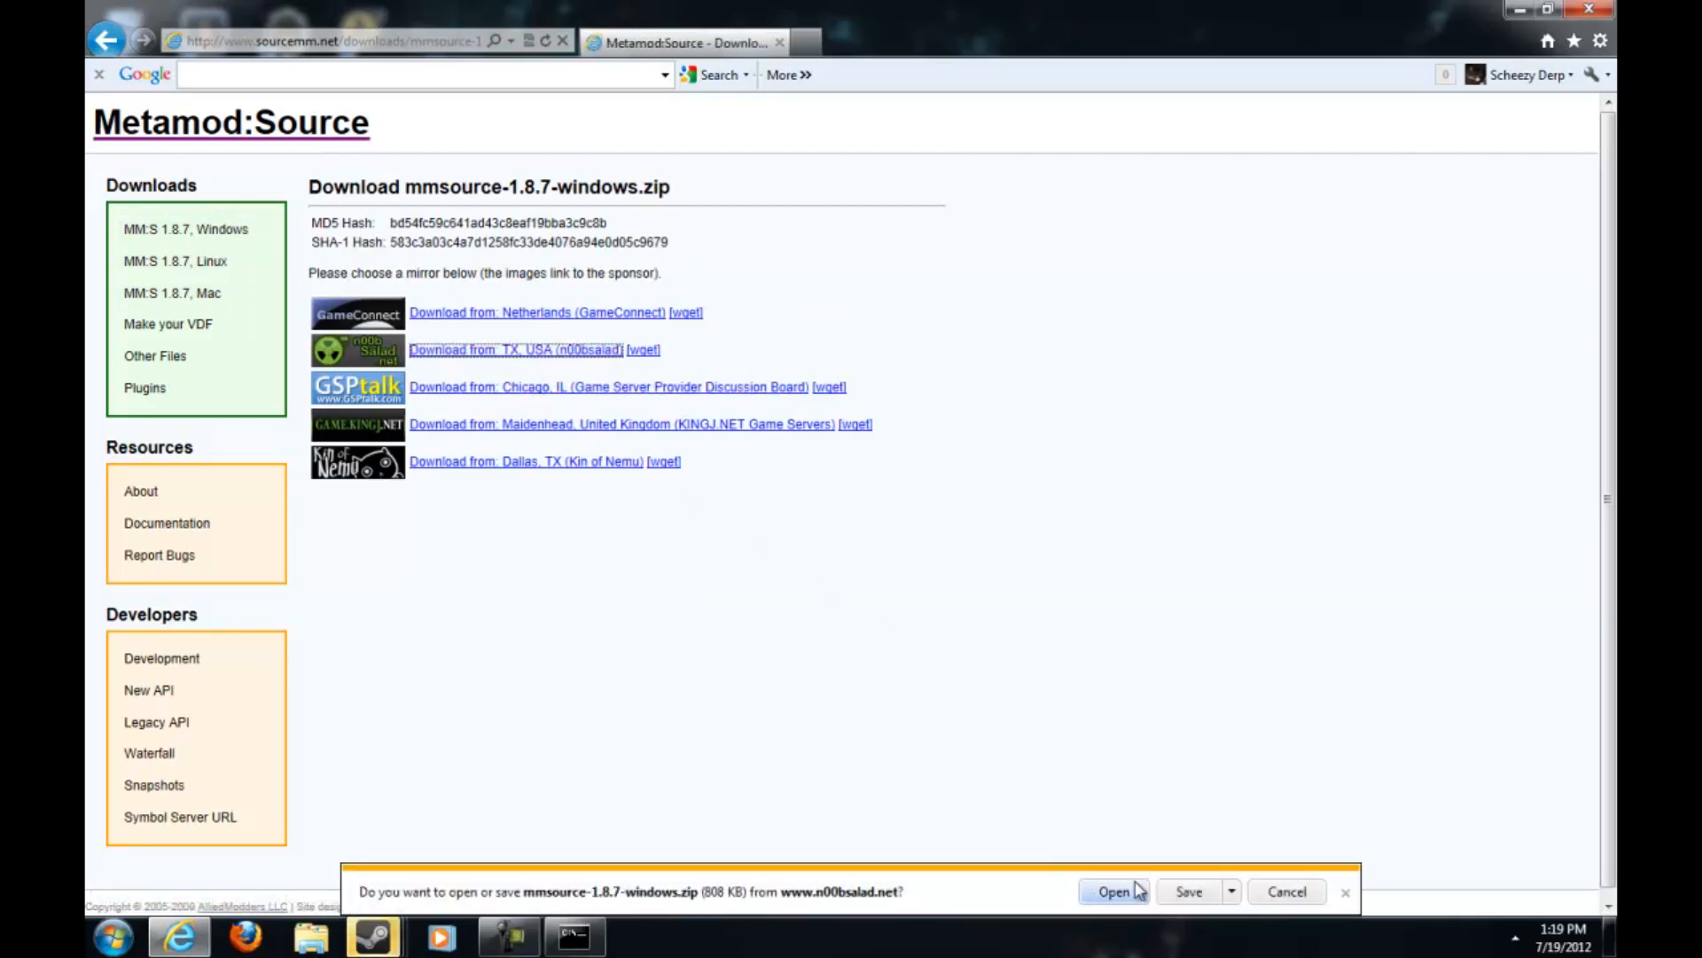
pyautogui.click(1138, 892)
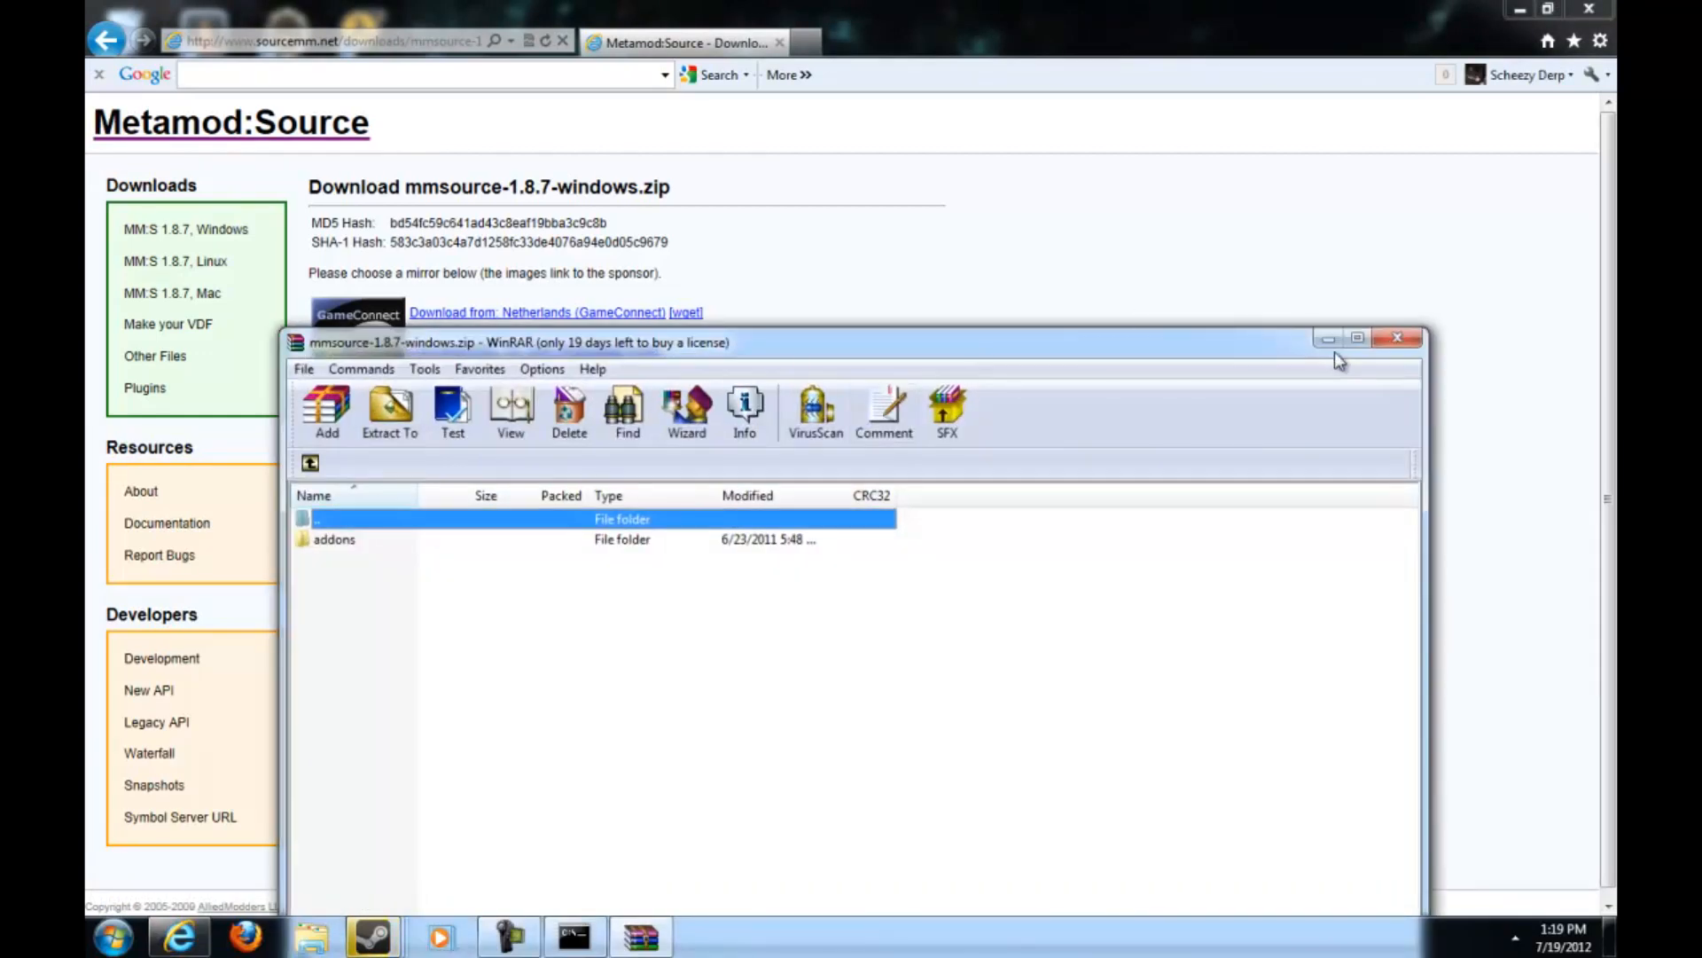
pyautogui.click(1329, 341)
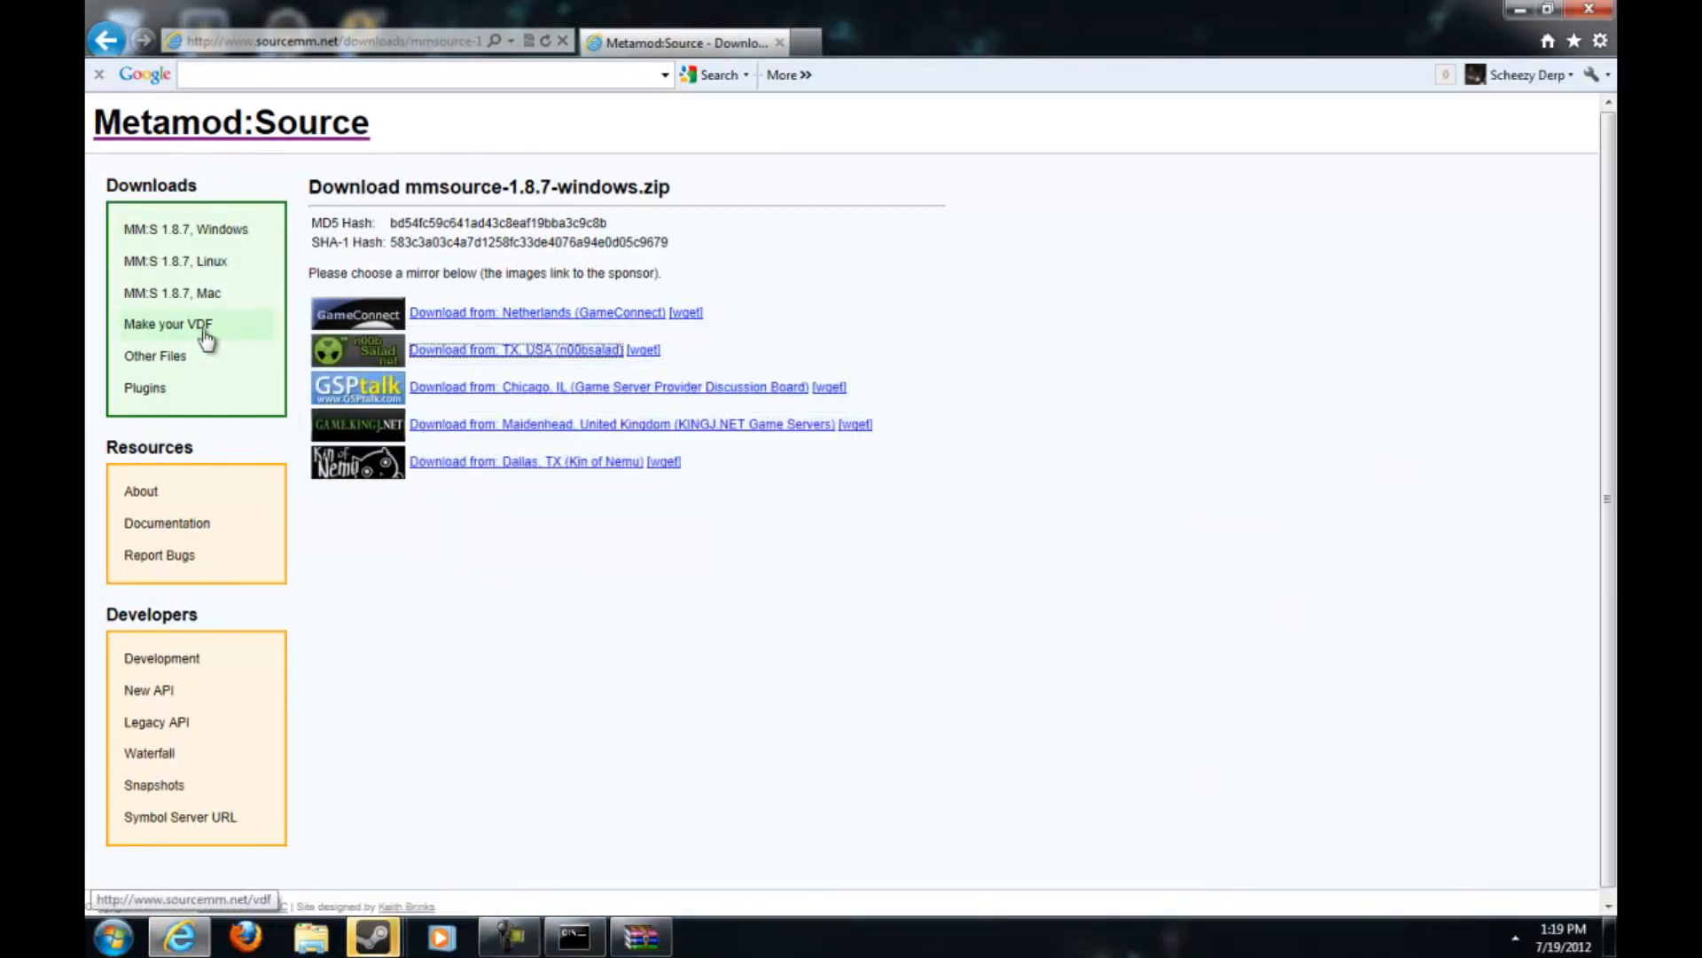
# On the Make a VDF File page, generate metamod.vdf for Team Fortress 2.
pyautogui.click(206, 335)
pyautogui.click(459, 245)
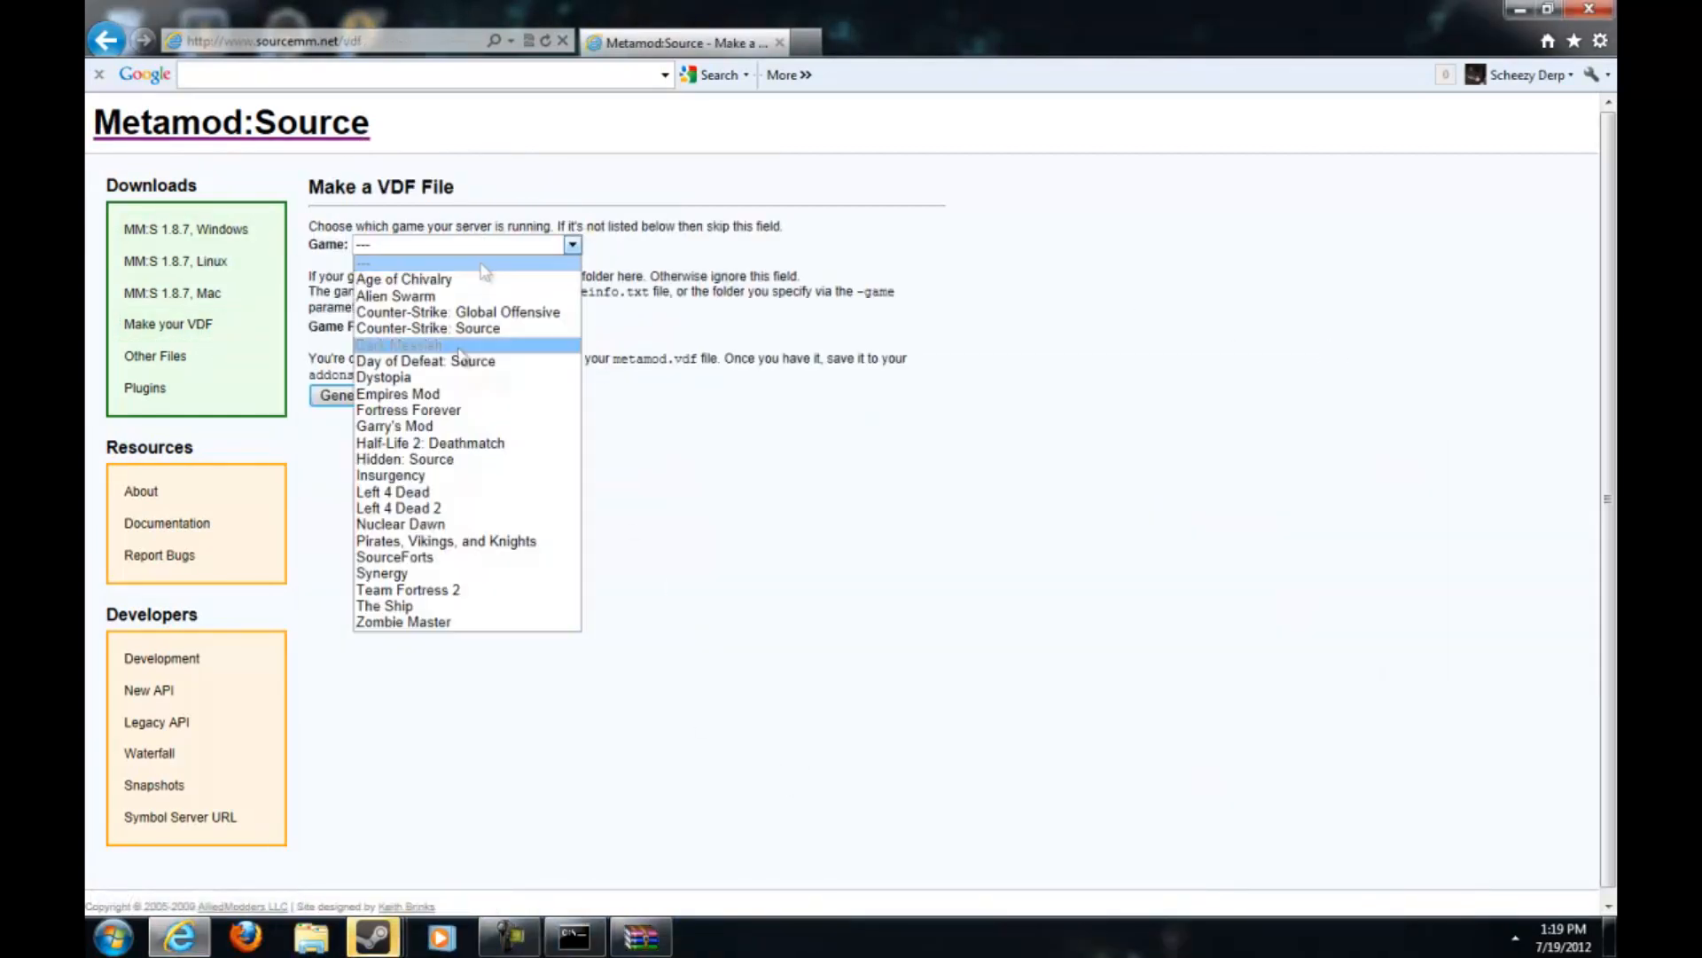
pyautogui.click(417, 590)
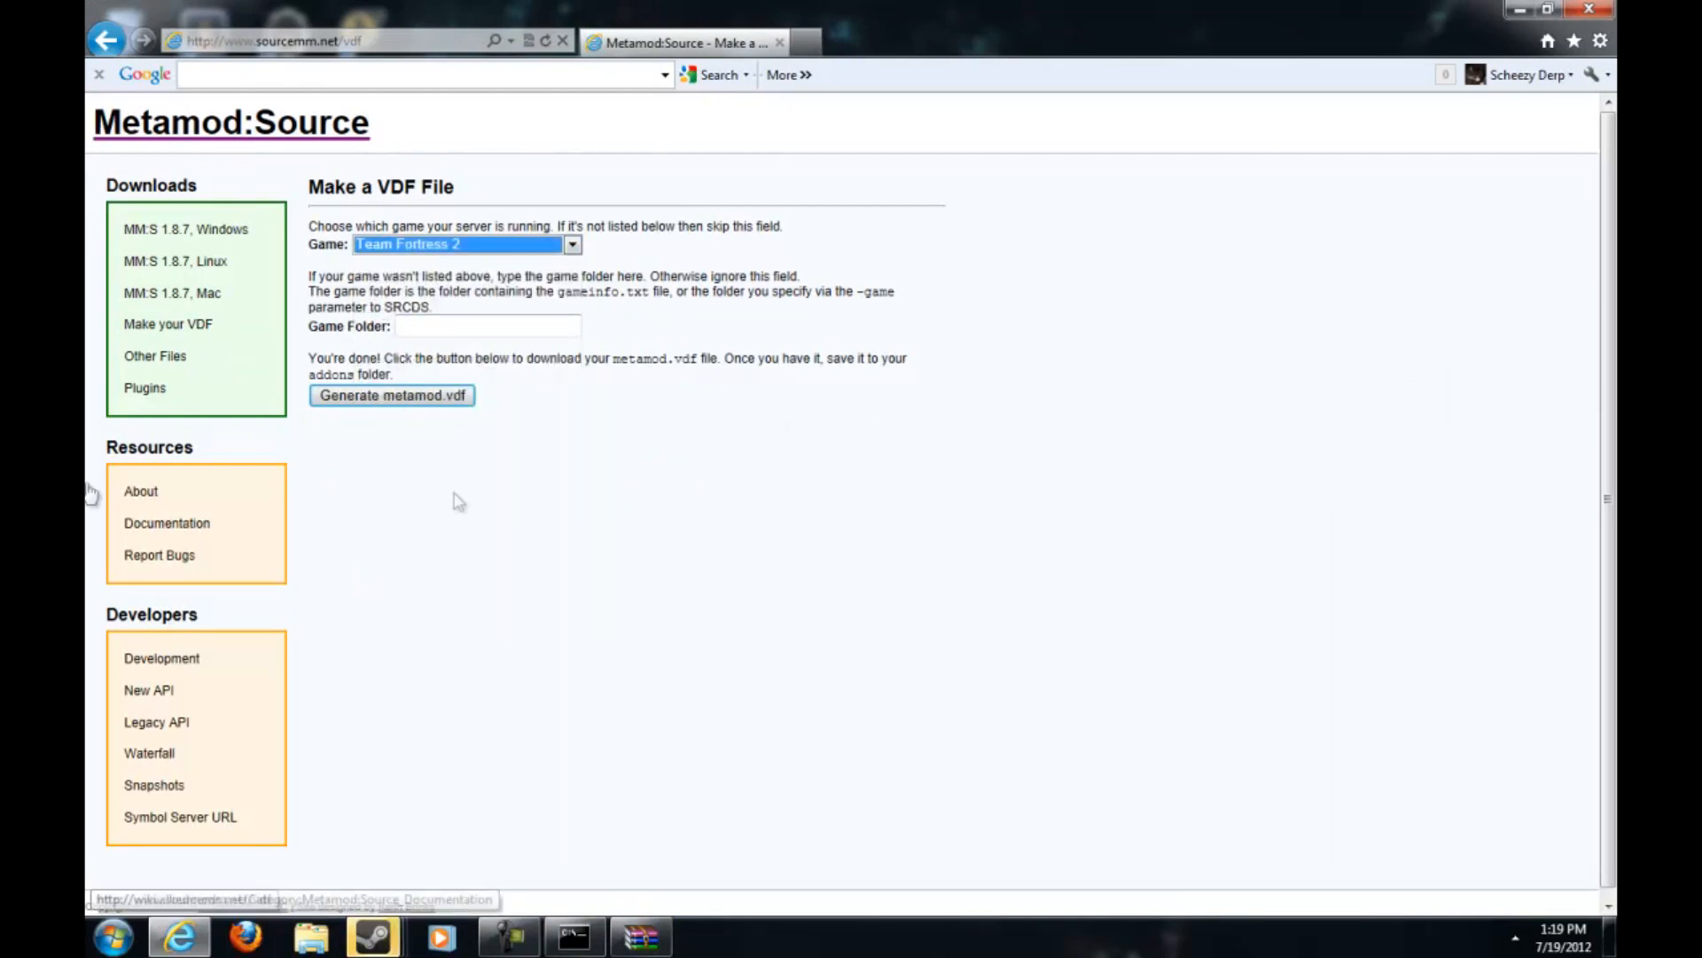
pyautogui.click(388, 400)
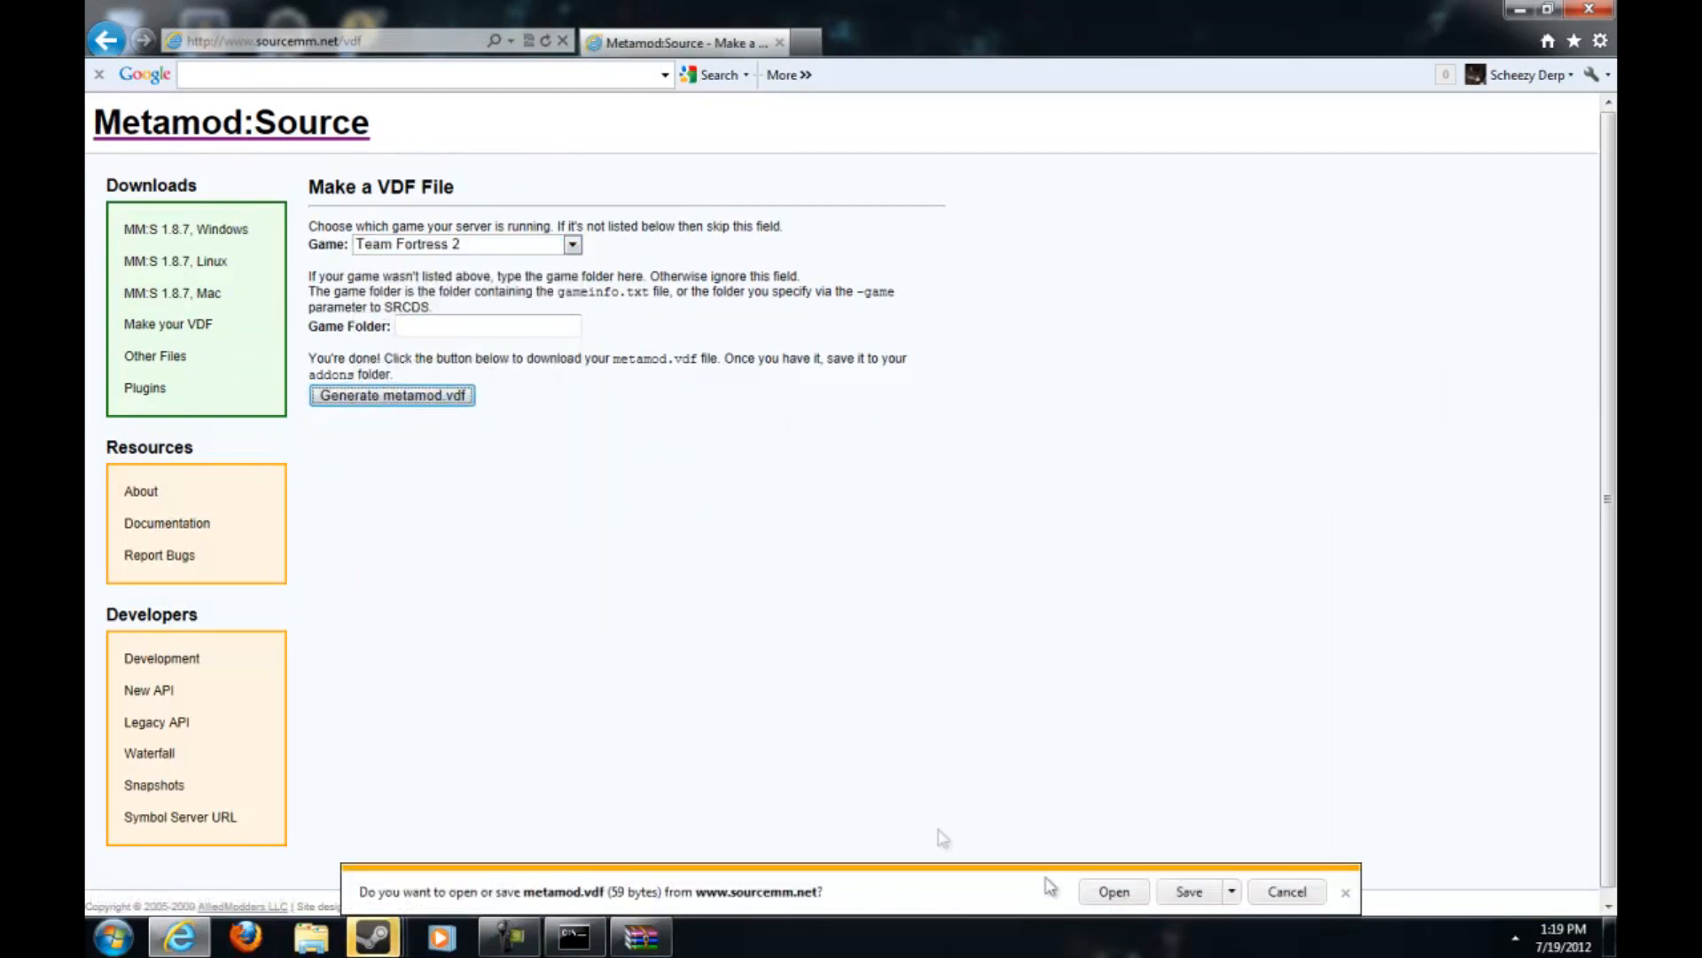
# Decline replacing the existing metamod.vdf on the desktop and dismiss the download.
pyautogui.click(1232, 892)
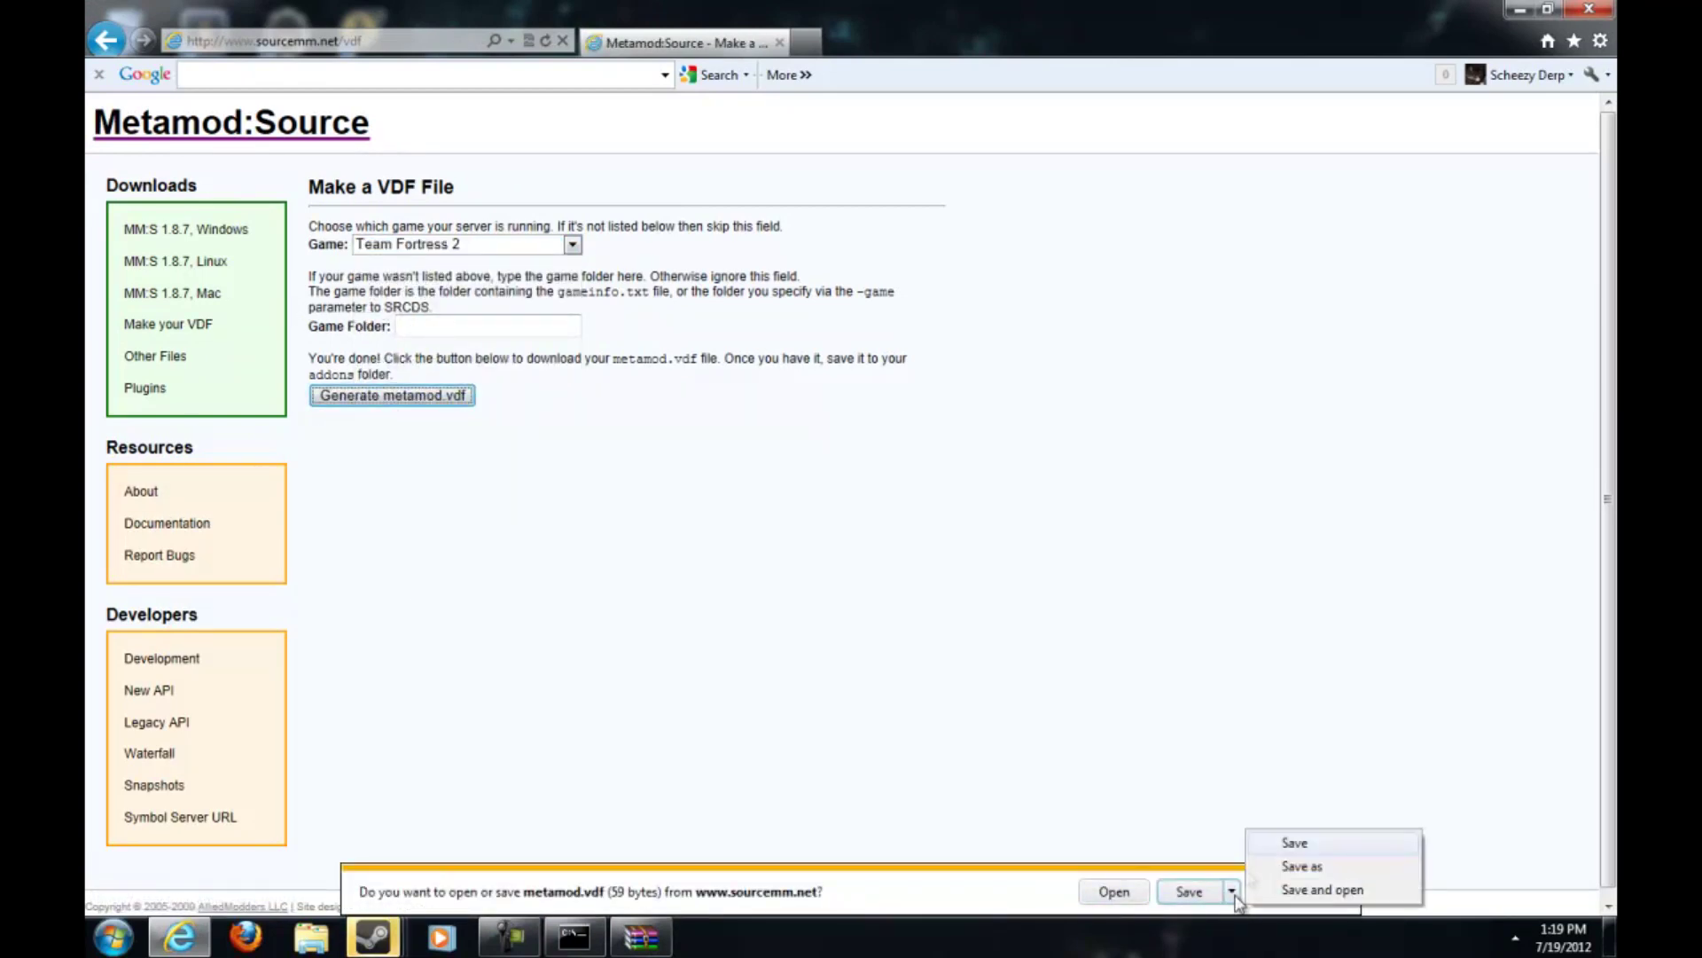
pyautogui.click(1303, 867)
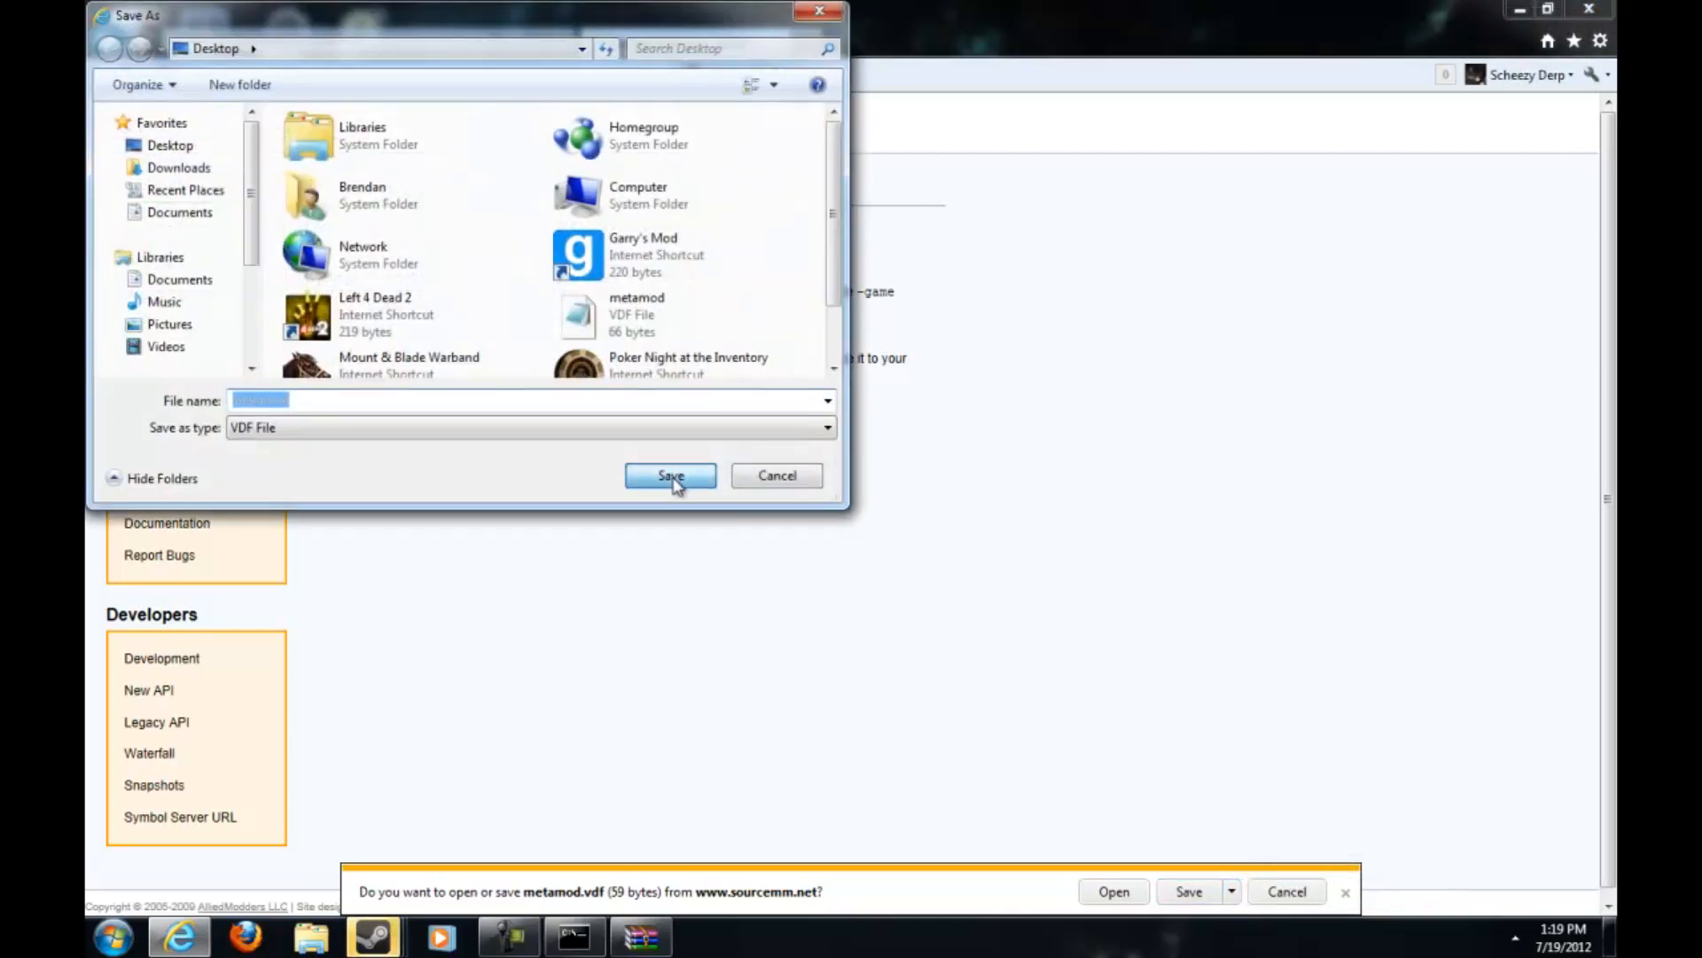
pyautogui.click(672, 479)
pyautogui.click(982, 469)
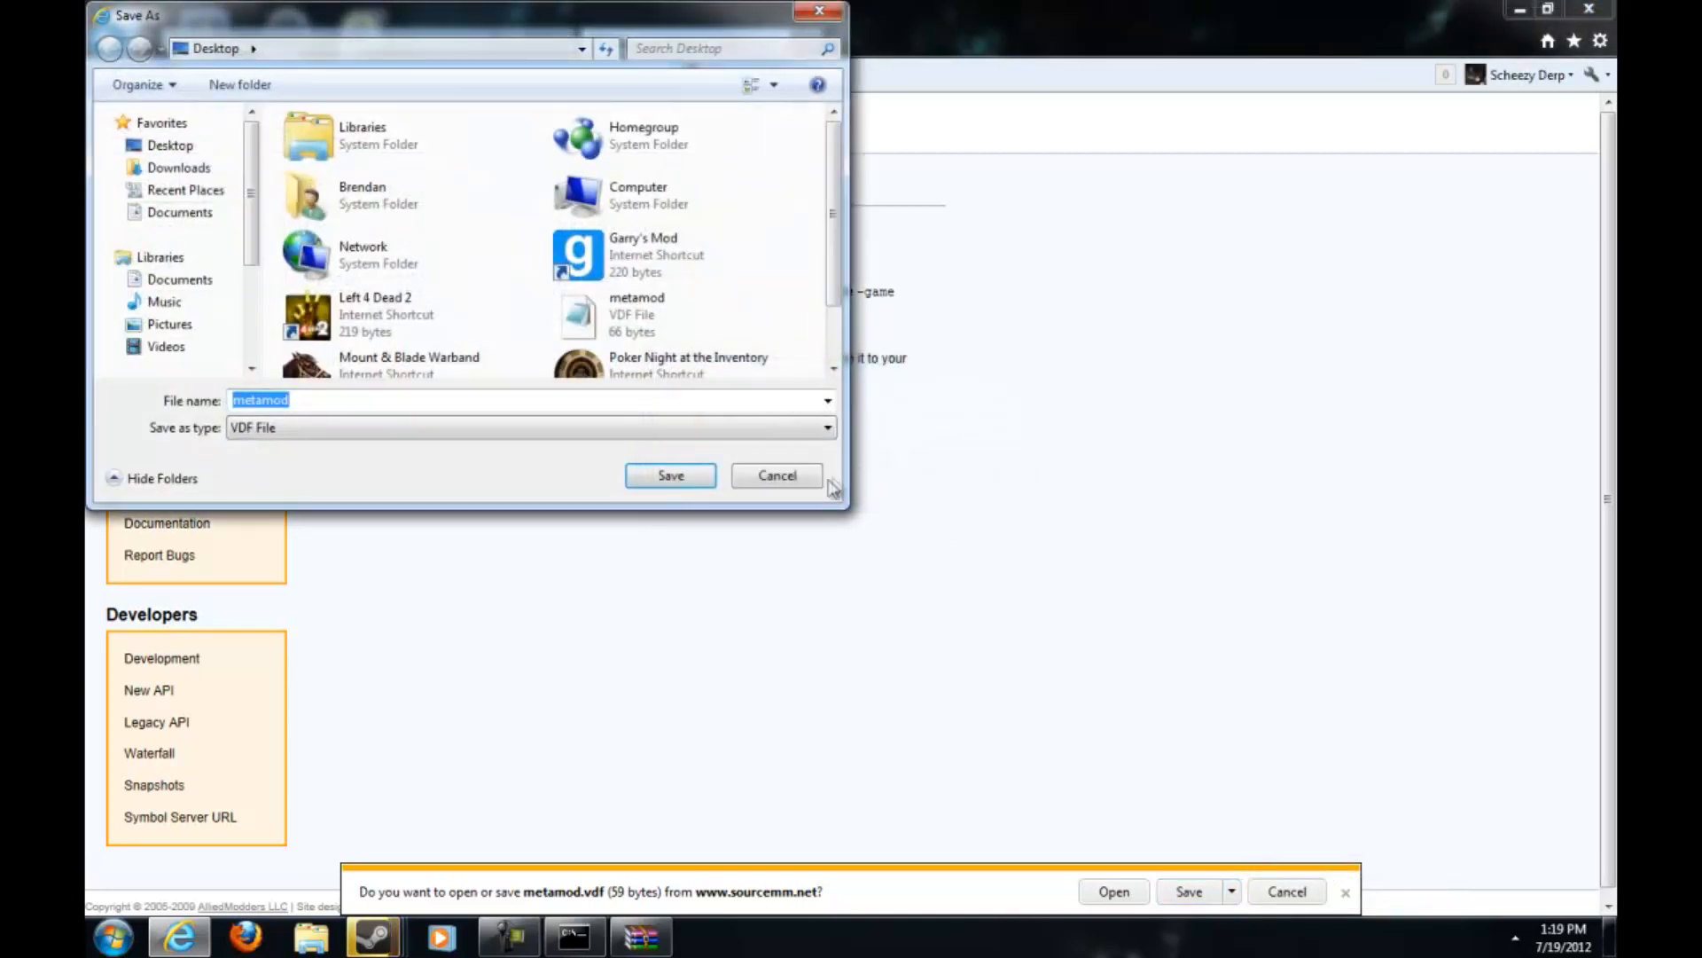
pyautogui.click(775, 473)
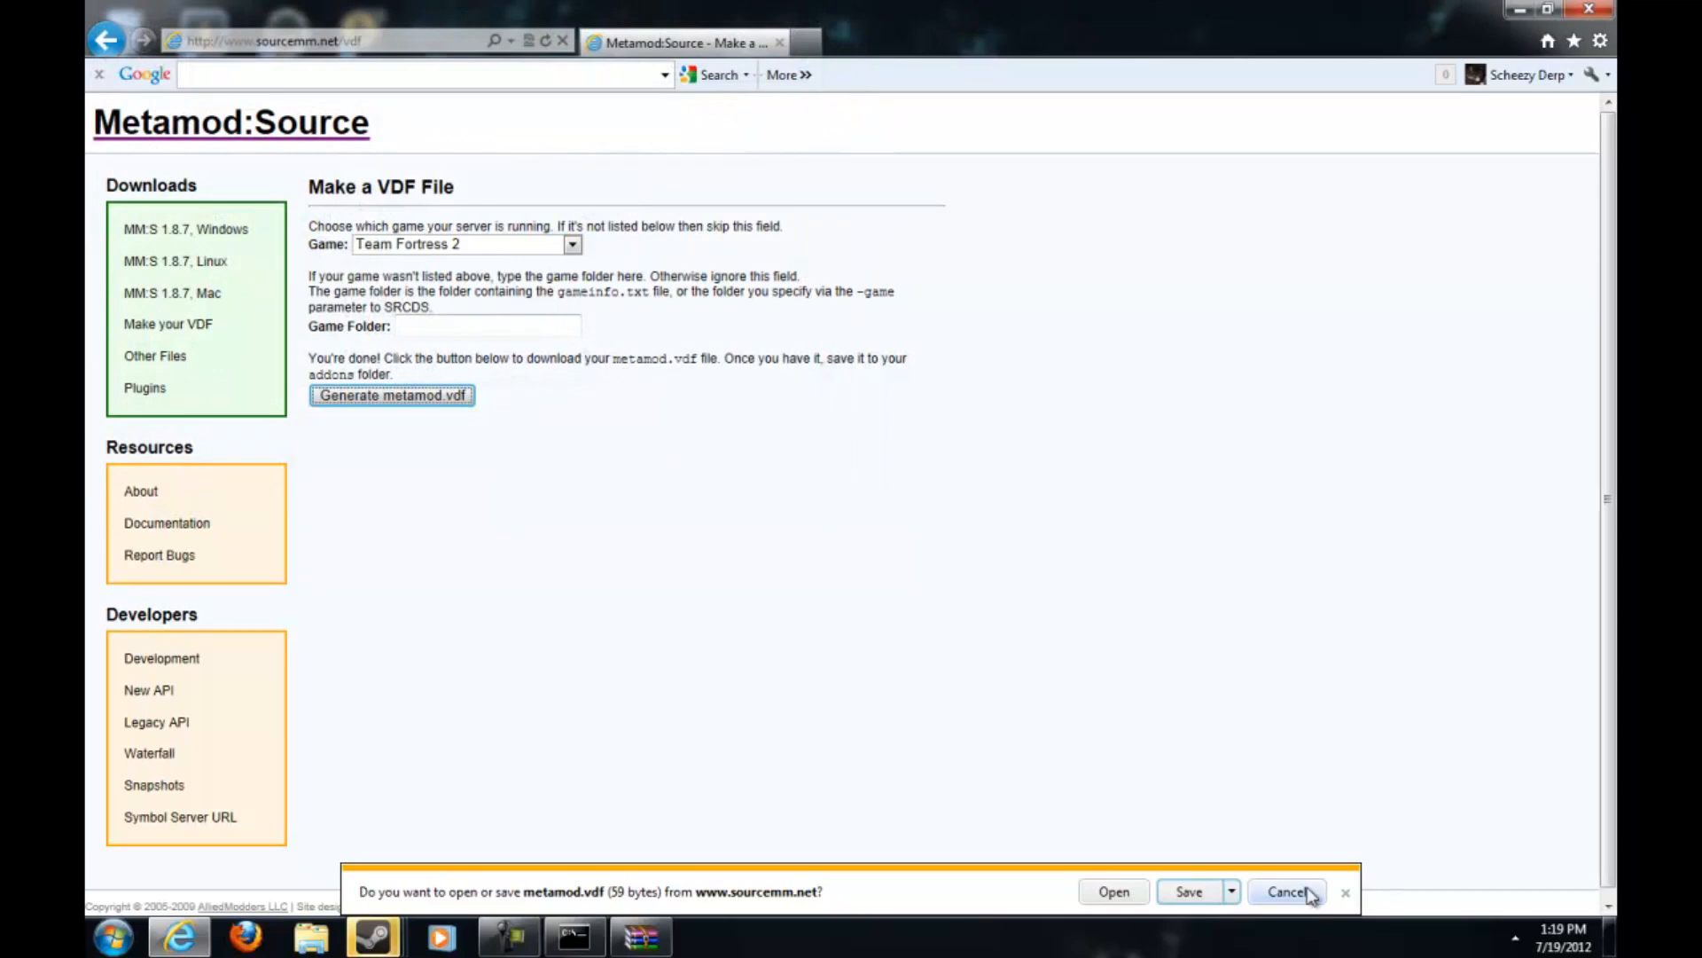
pyautogui.click(1286, 892)
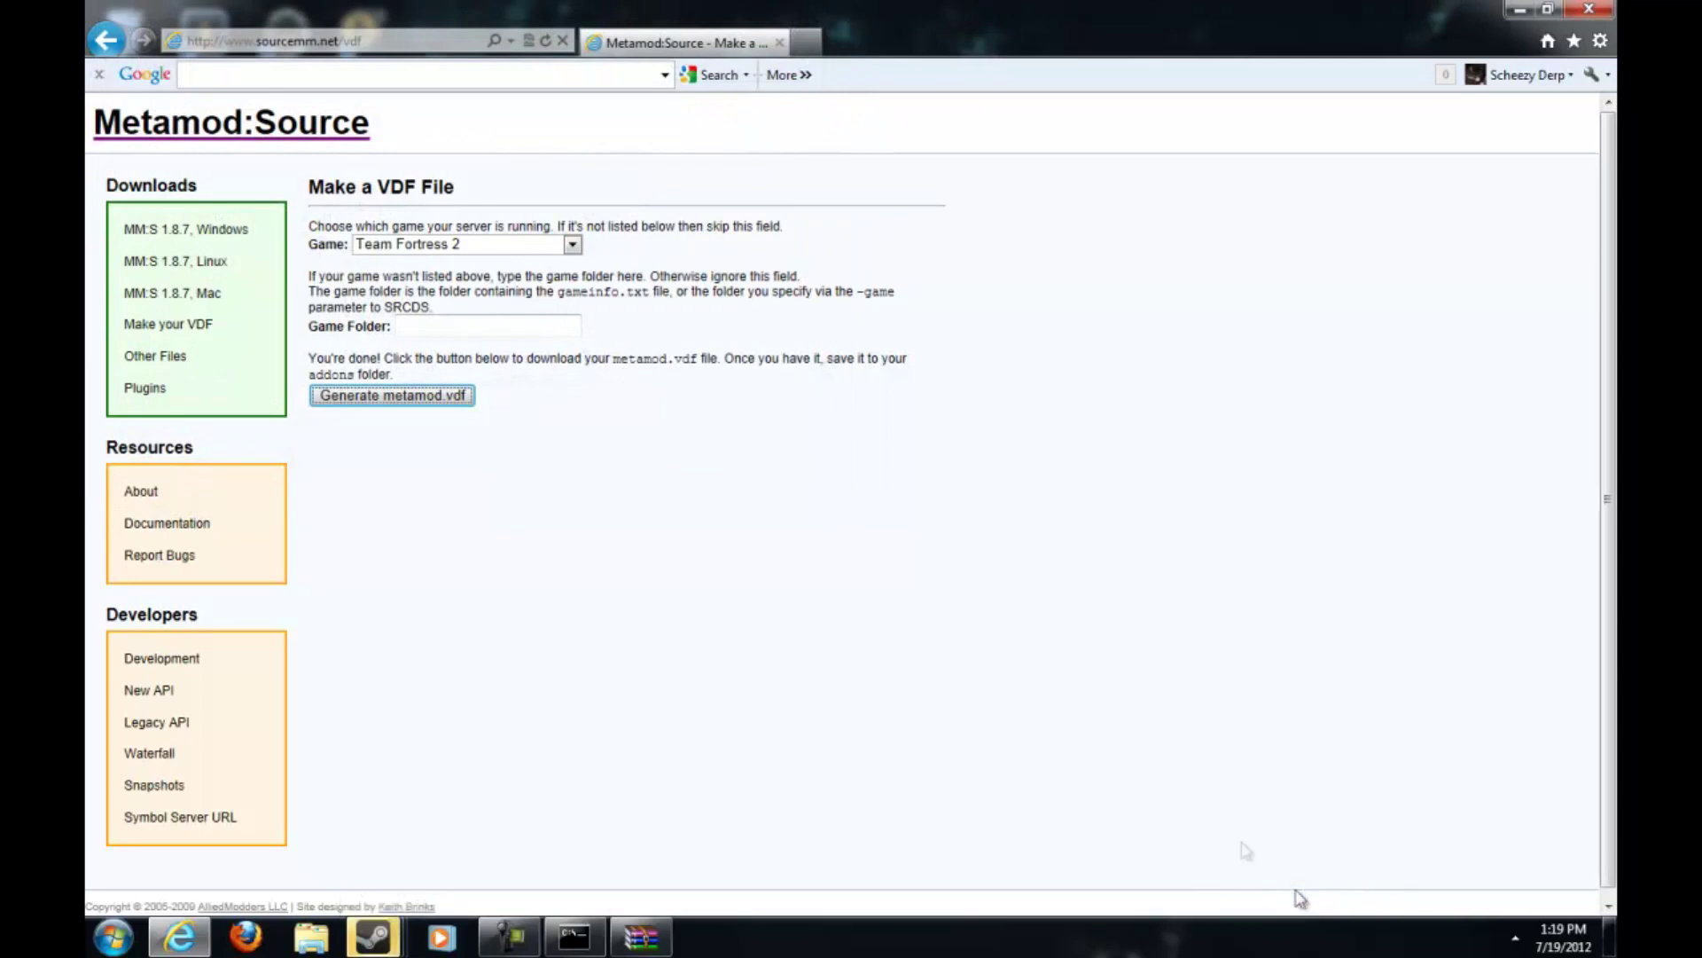
# Start downloading sourcemod-1.4.4-windows.zip from sourcemod.net's TX, USA (n00bsalad) mirror.
pyautogui.click(439, 42)
pyautogui.write('www.')
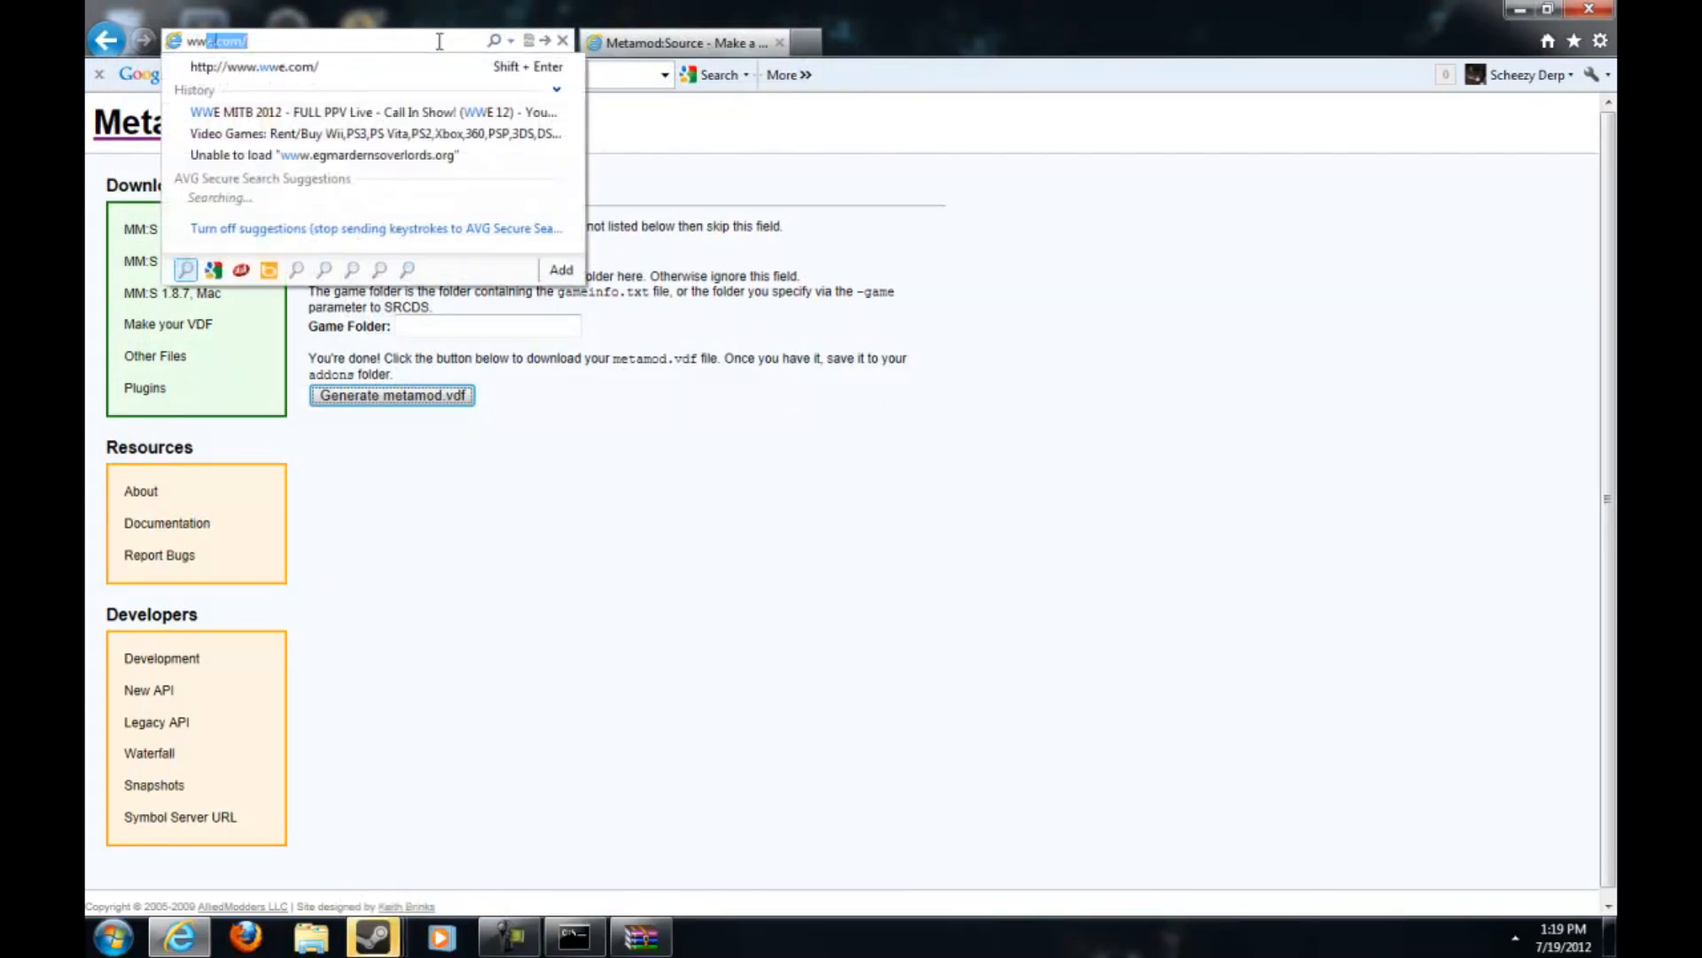
pyautogui.write('source')
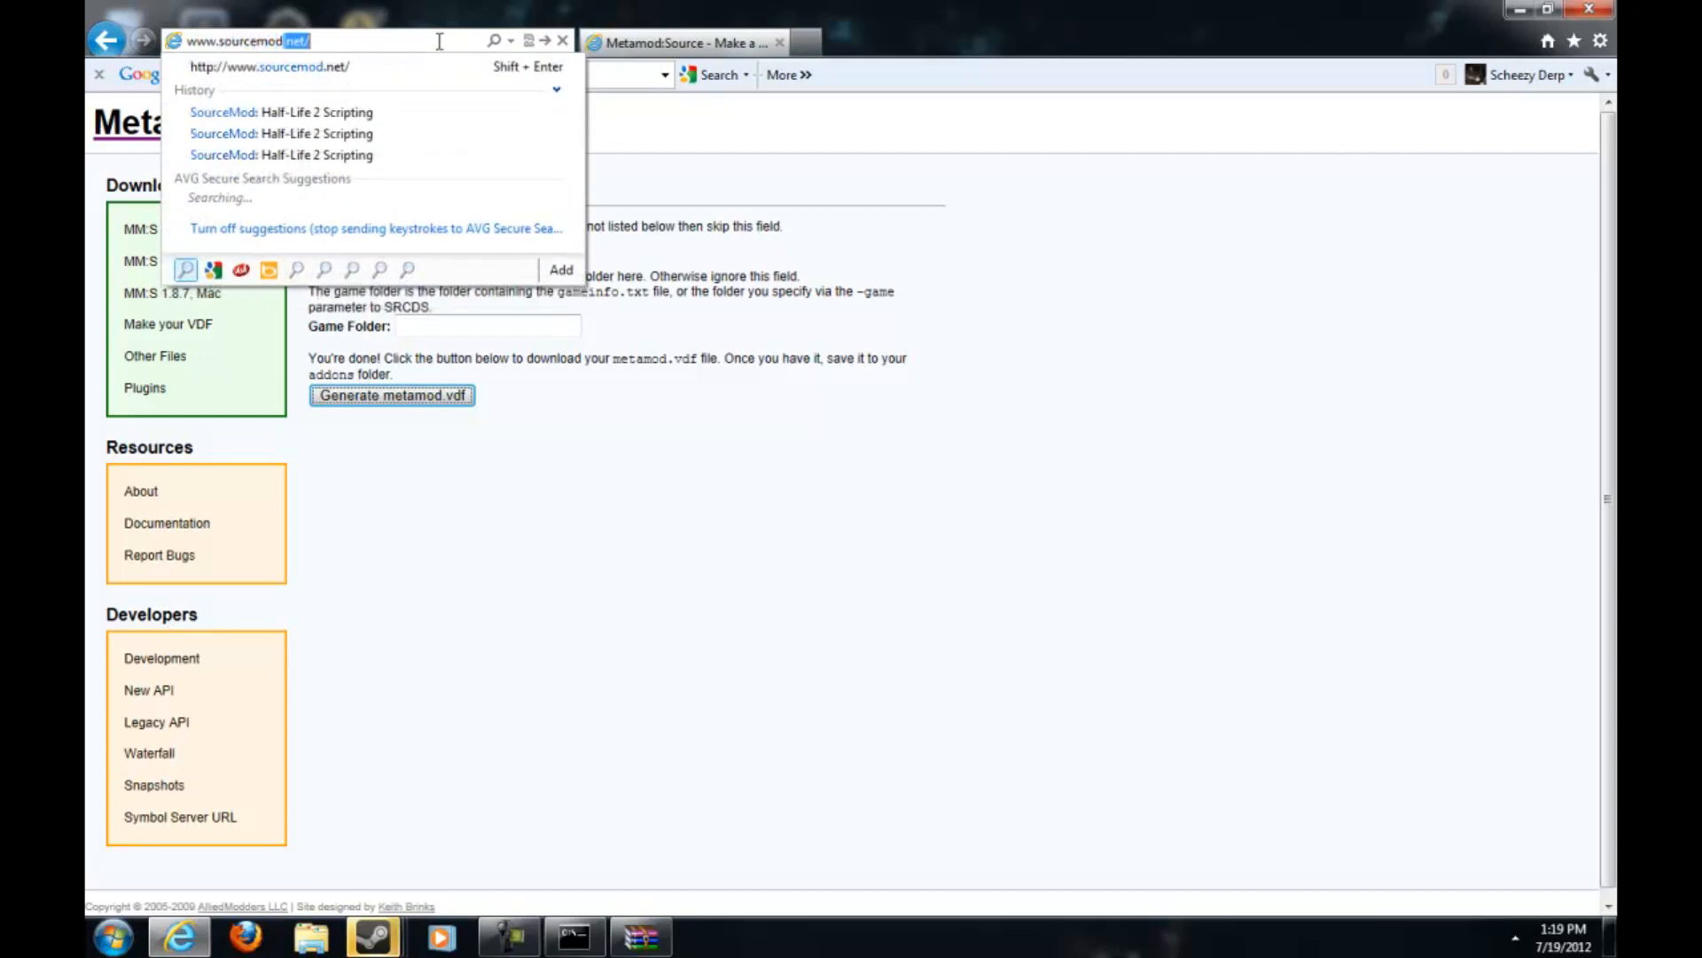
pyautogui.write('mod')
pyautogui.press('Return')
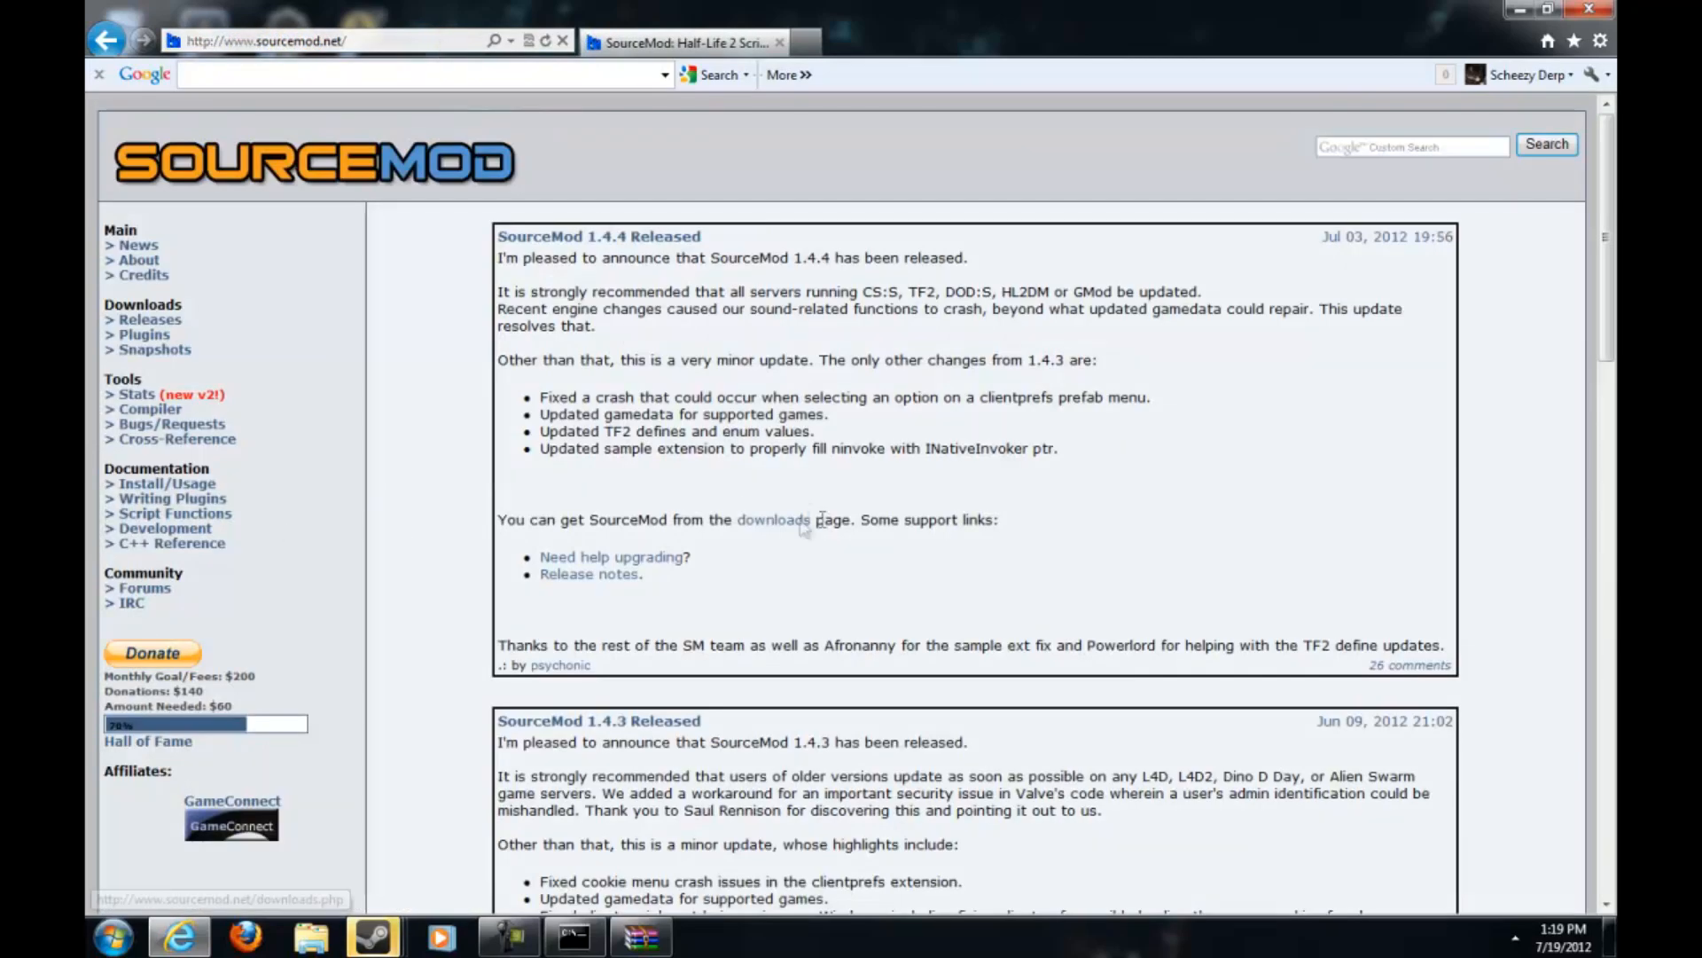
pyautogui.click(769, 521)
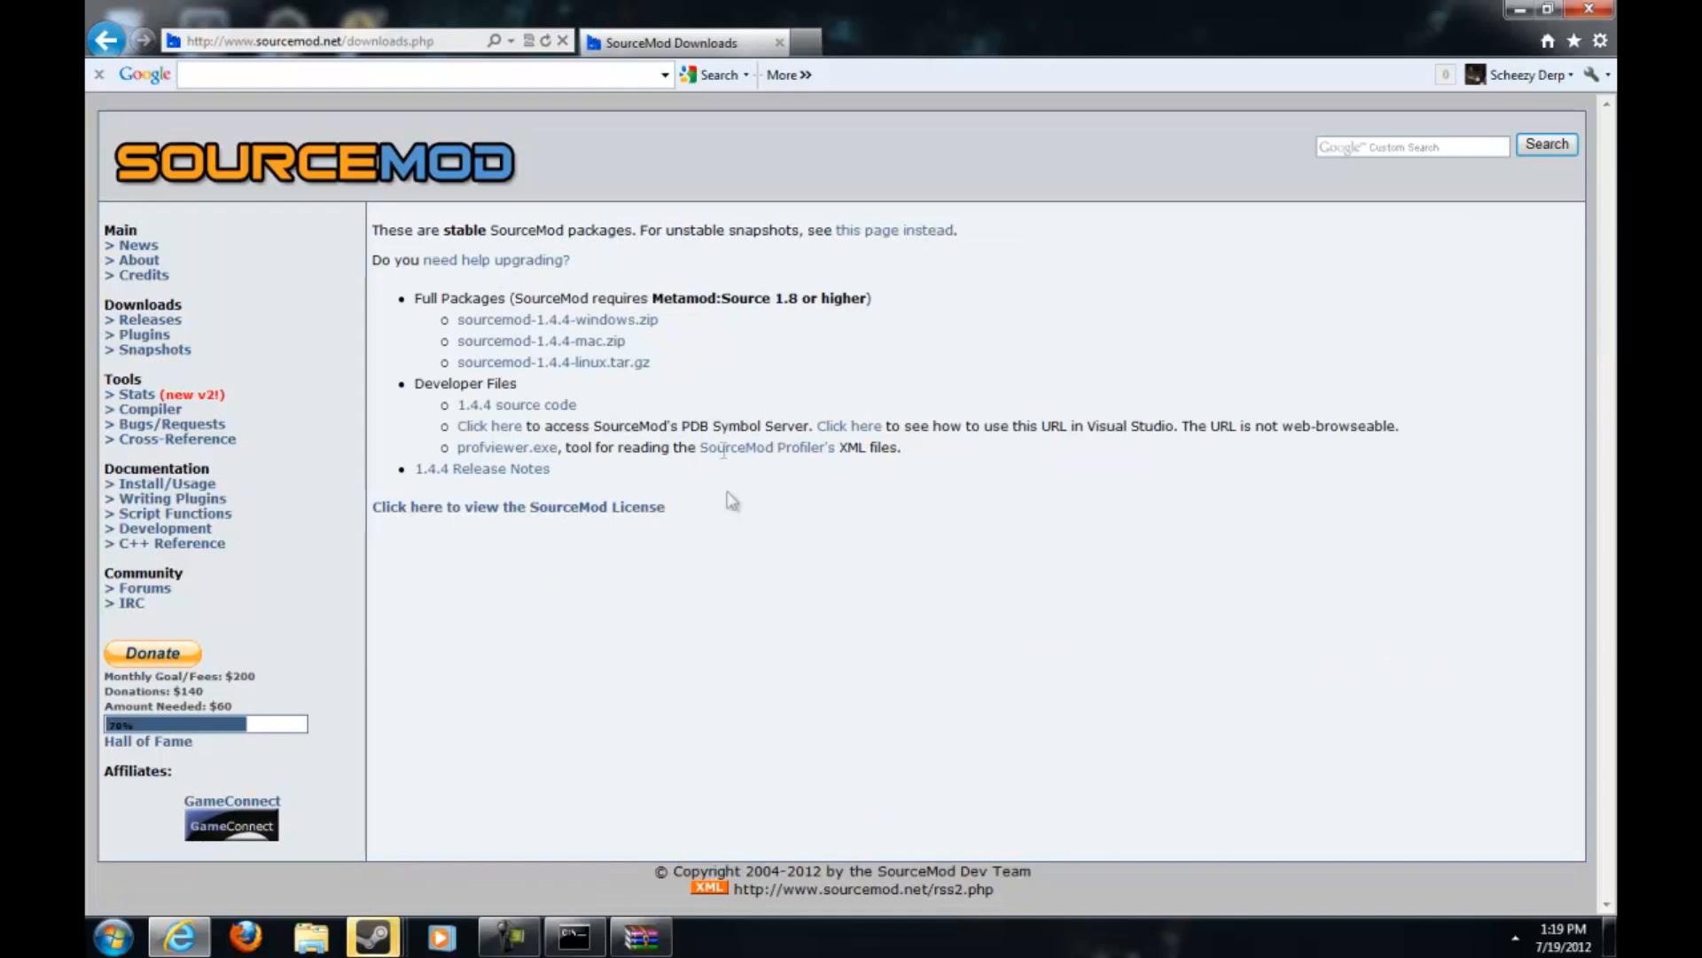
pyautogui.click(585, 321)
pyautogui.click(517, 399)
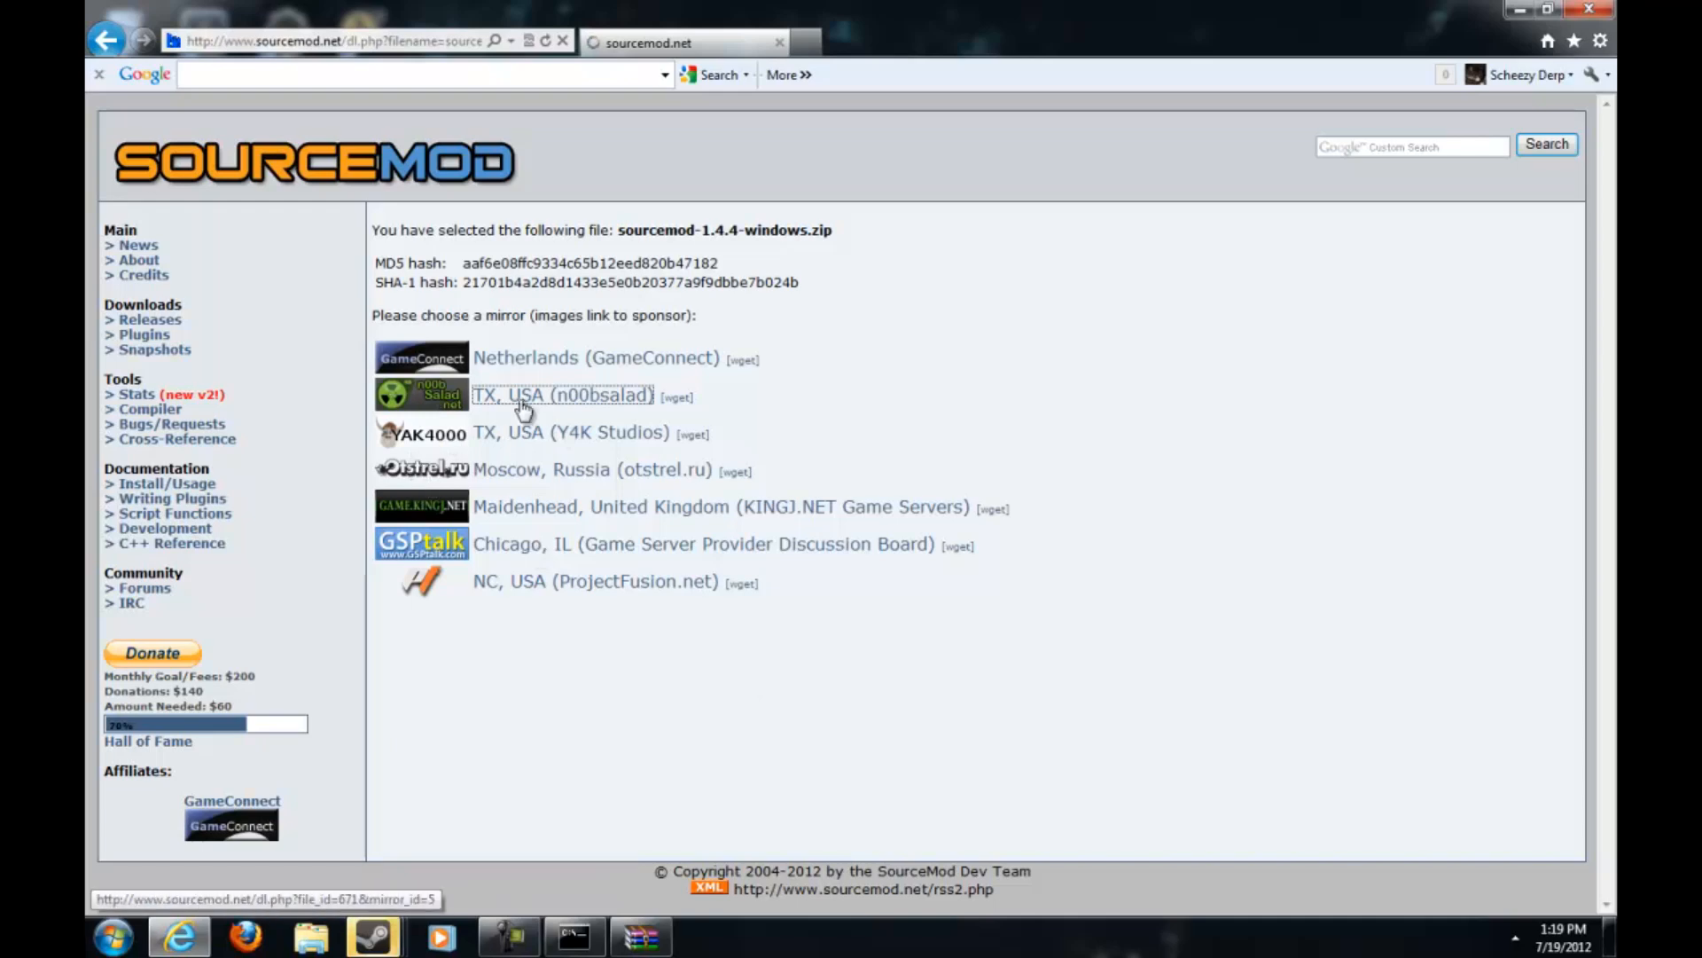
pyautogui.click(1116, 898)
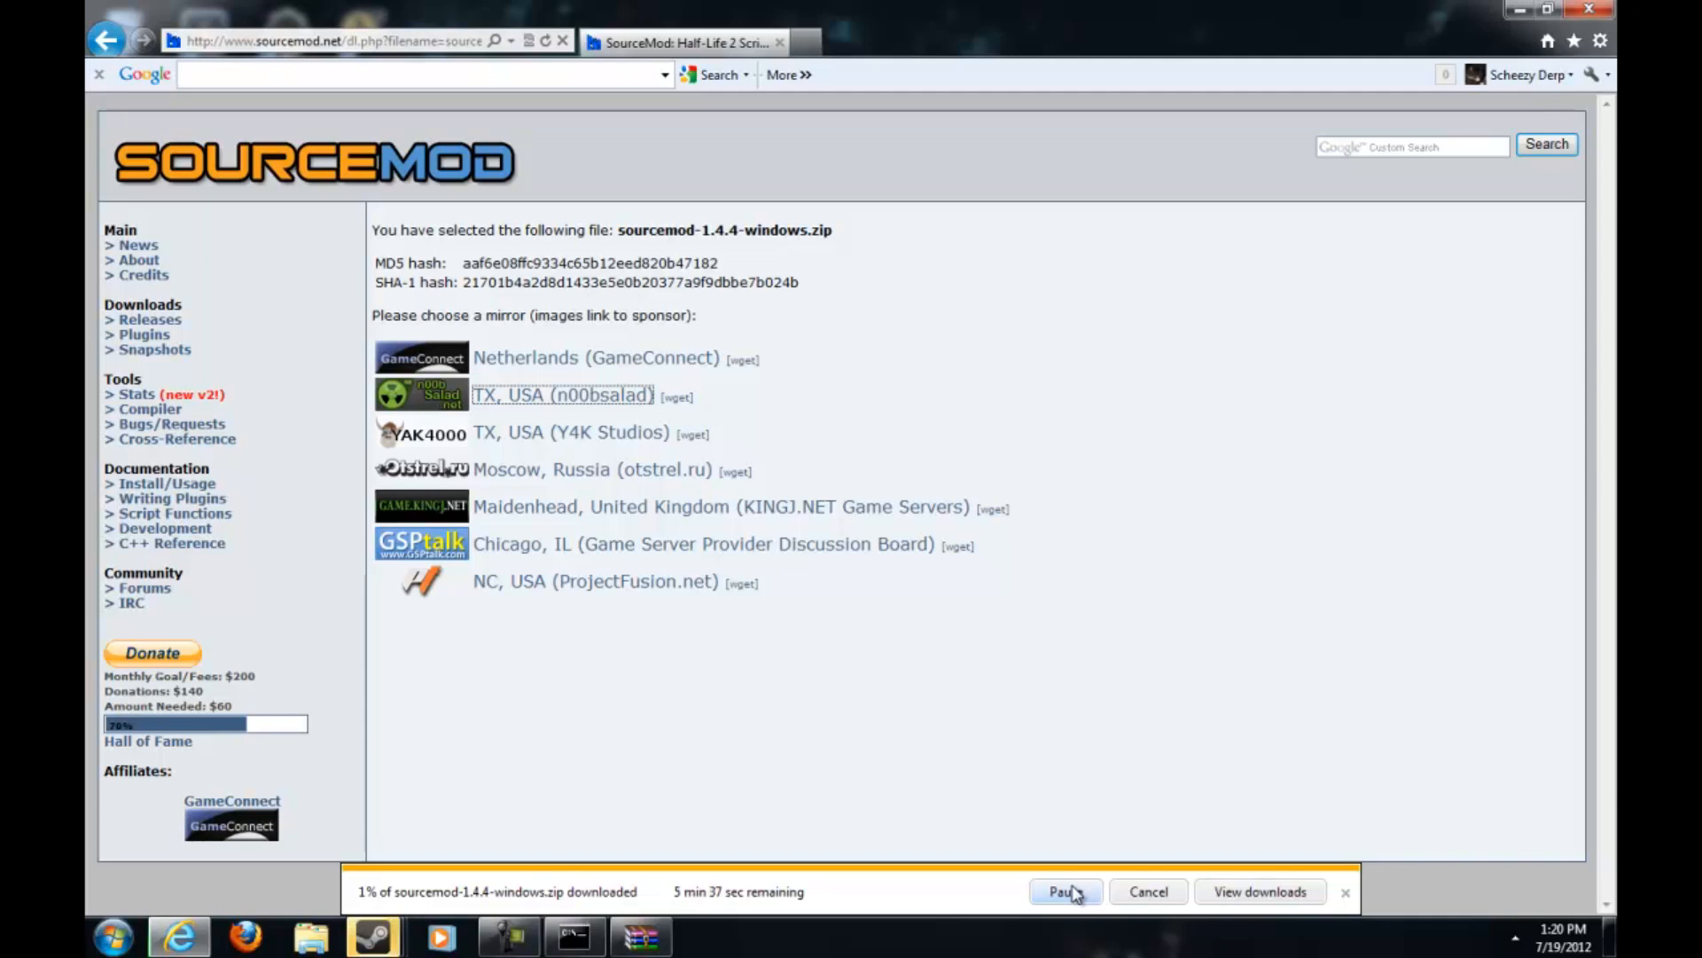
# Dismiss the Steam window previews and minimize the browser to show the desktop.
pyautogui.click(374, 938)
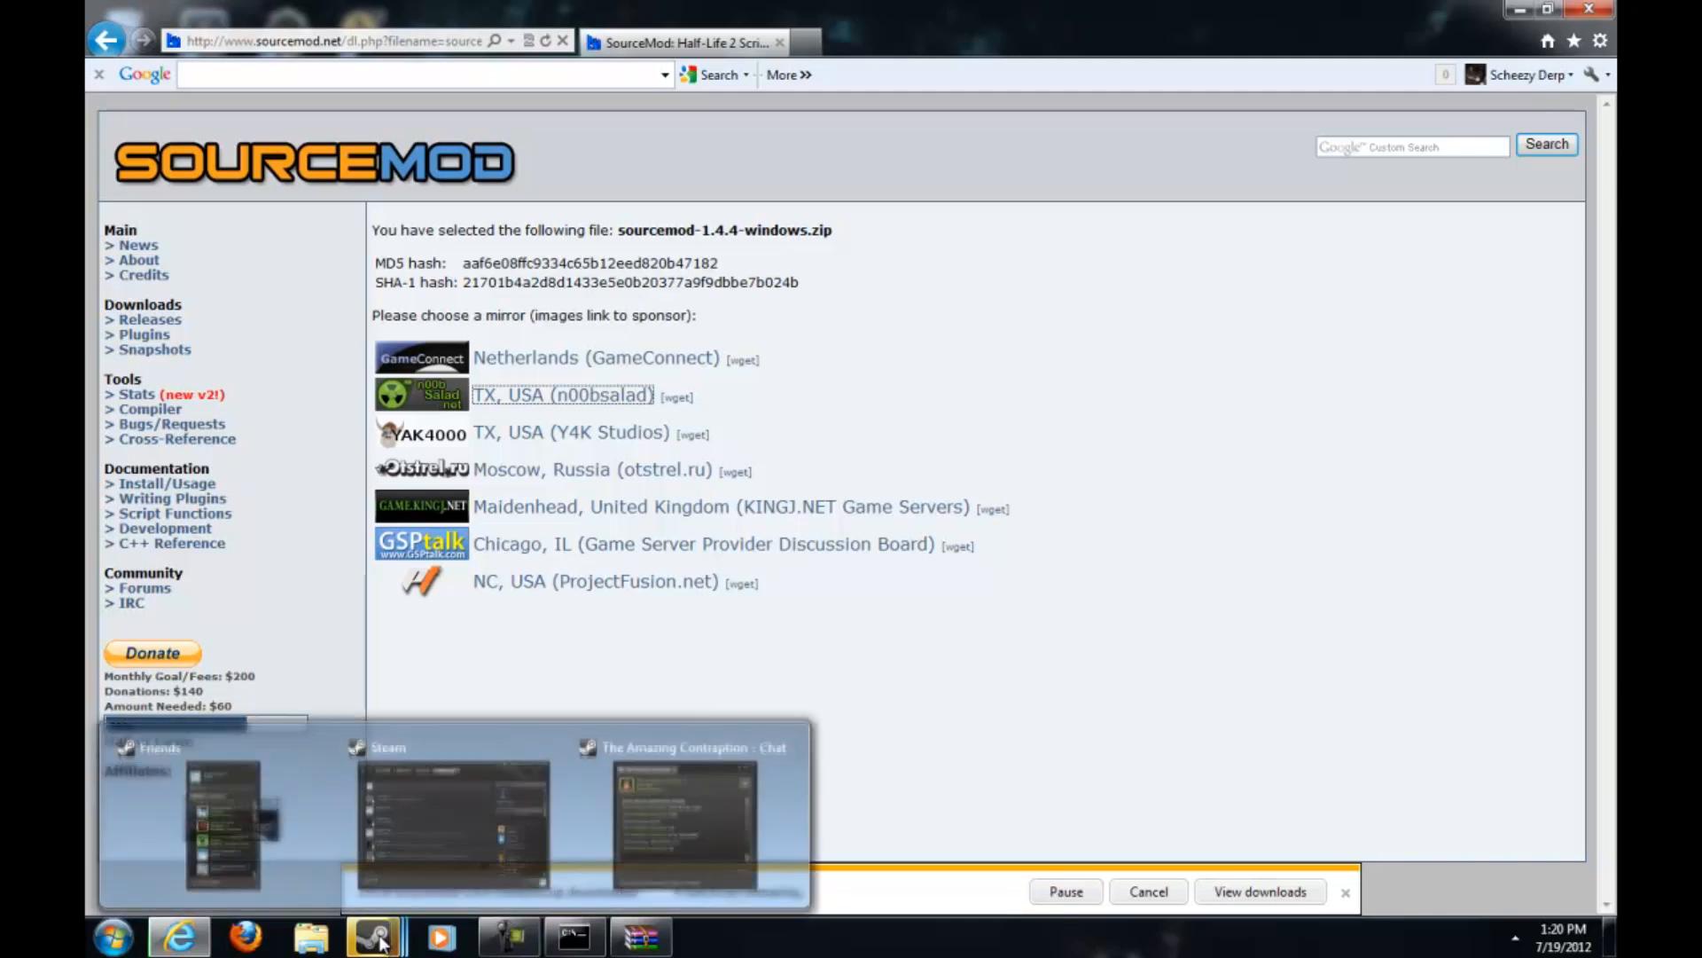
pyautogui.click(1111, 564)
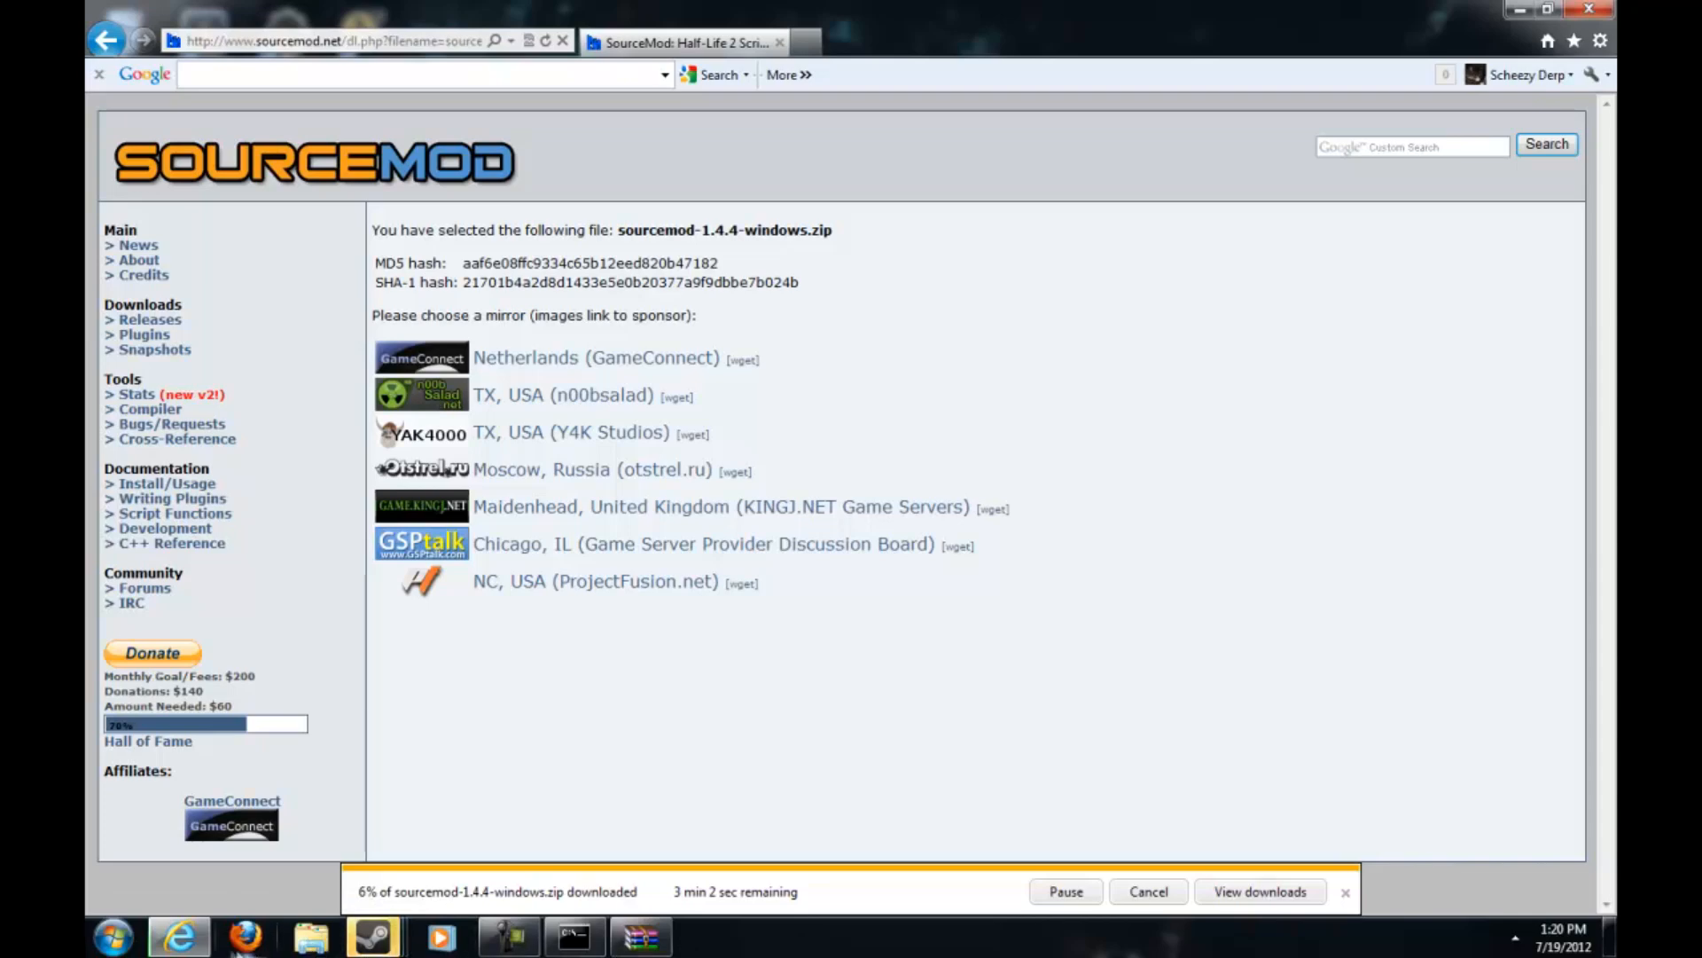
pyautogui.click(1527, 10)
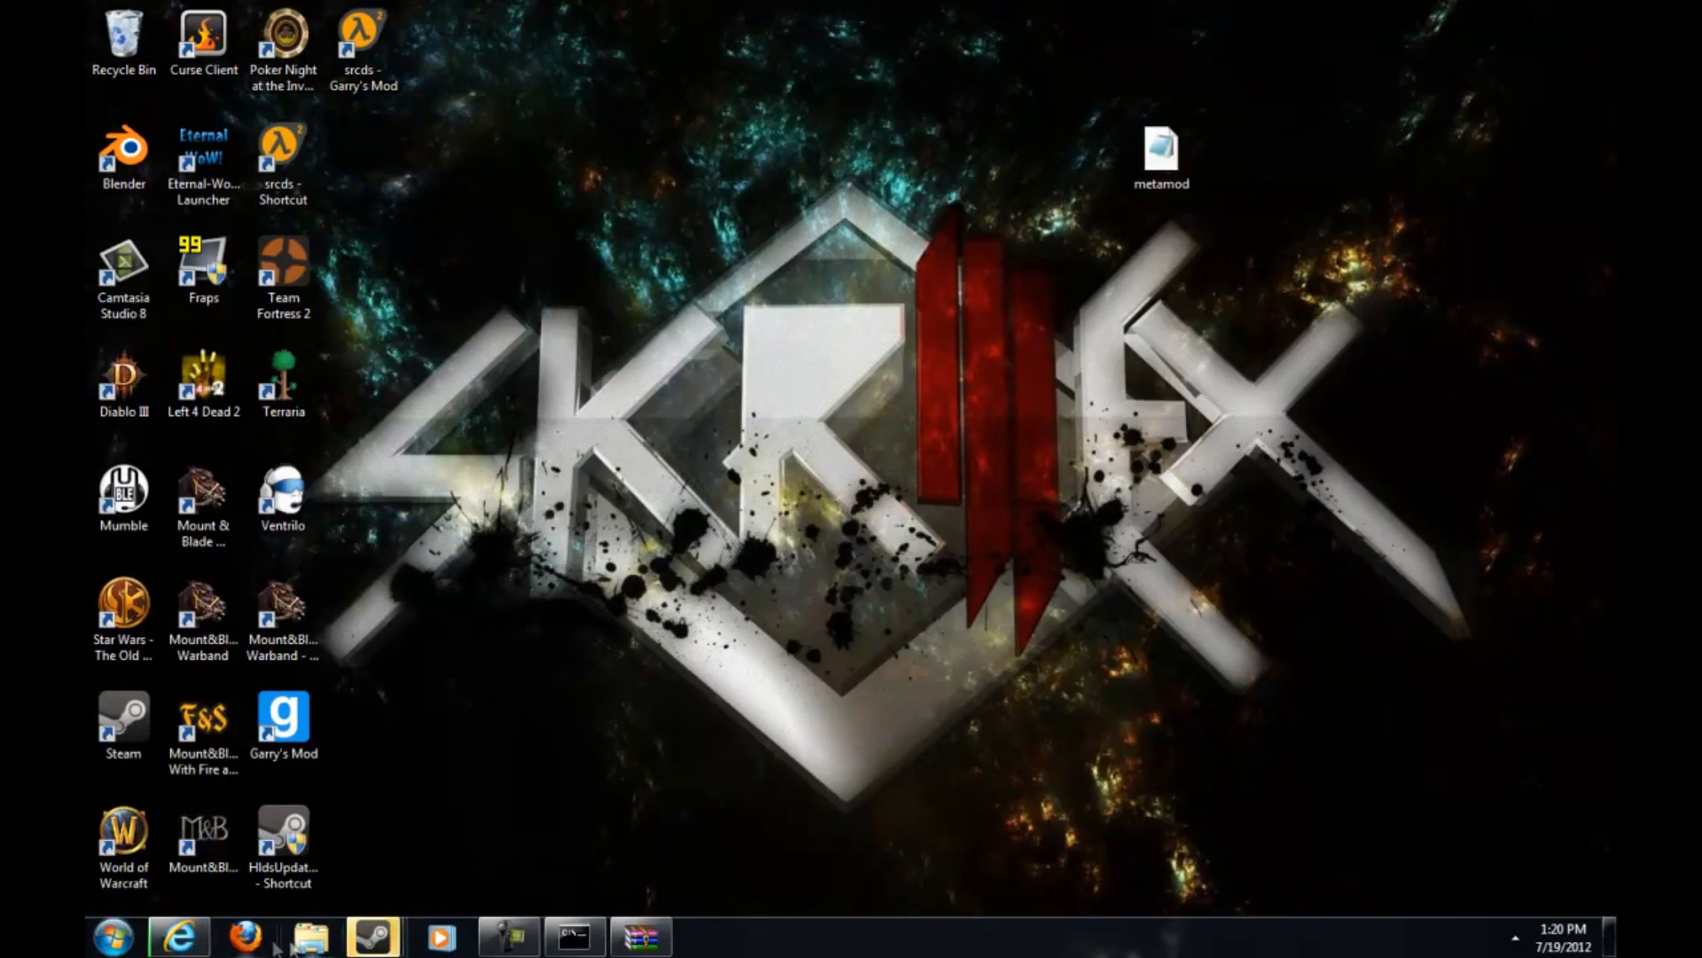
# Restore the mmsource archive in WinRAR and show Downloads with the sourcemod-1.4.4-windows ZIP.
pyautogui.click(180, 938)
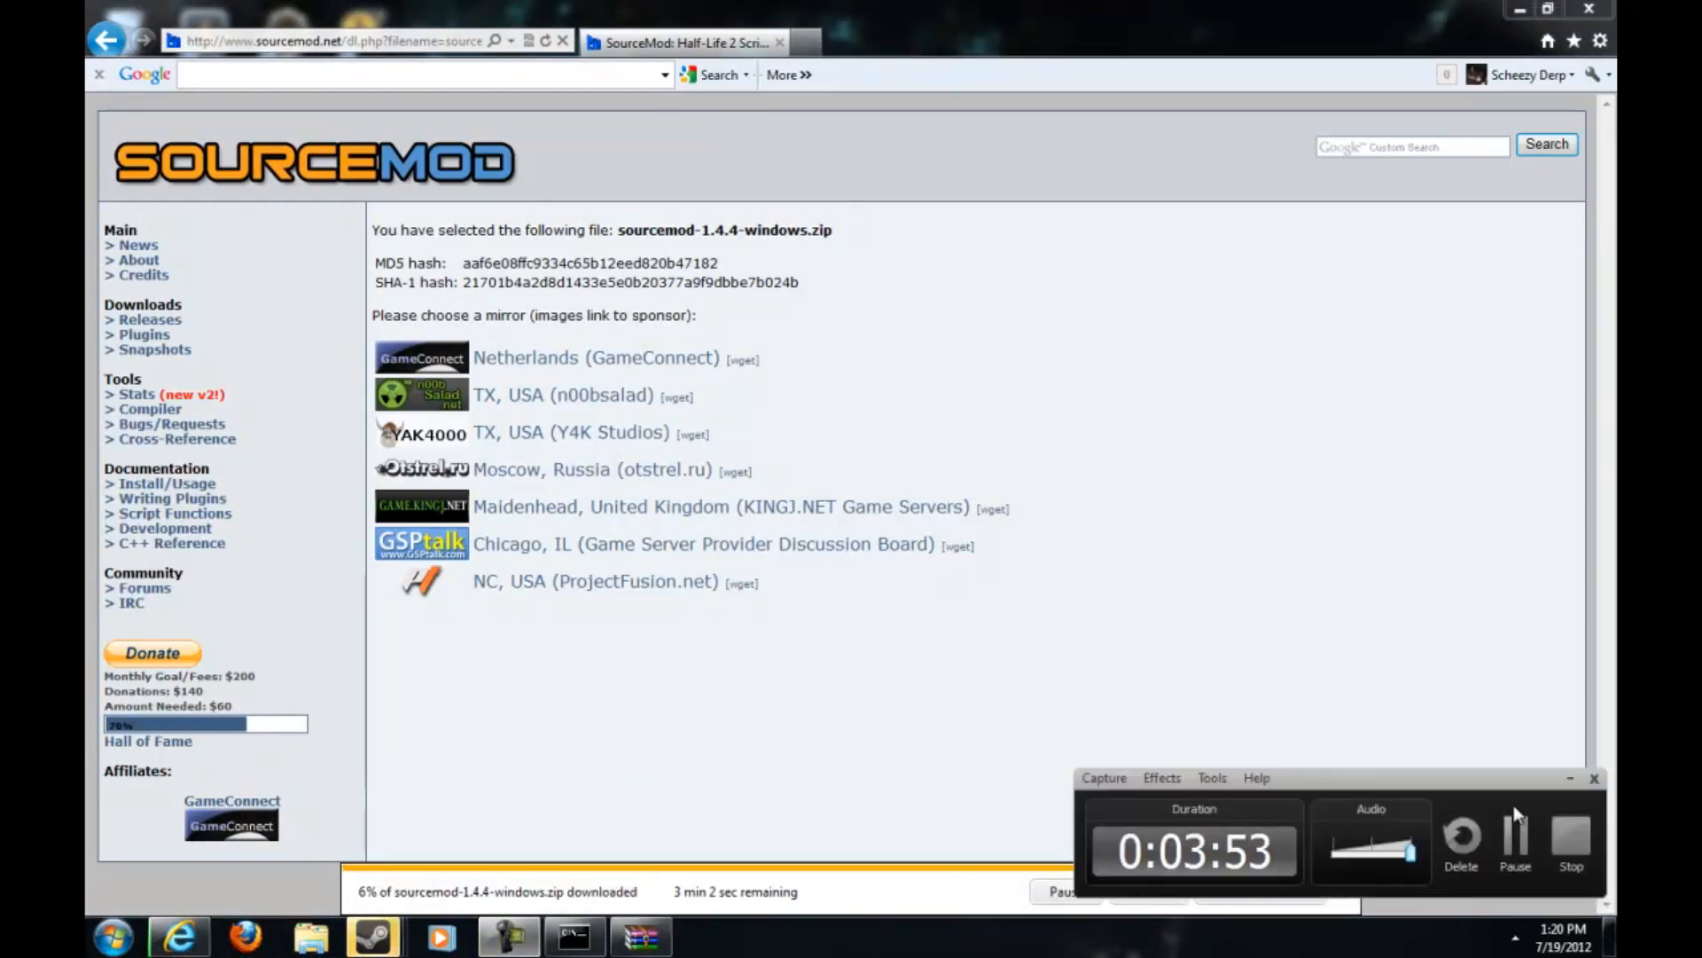
pyautogui.moveTo(638, 937)
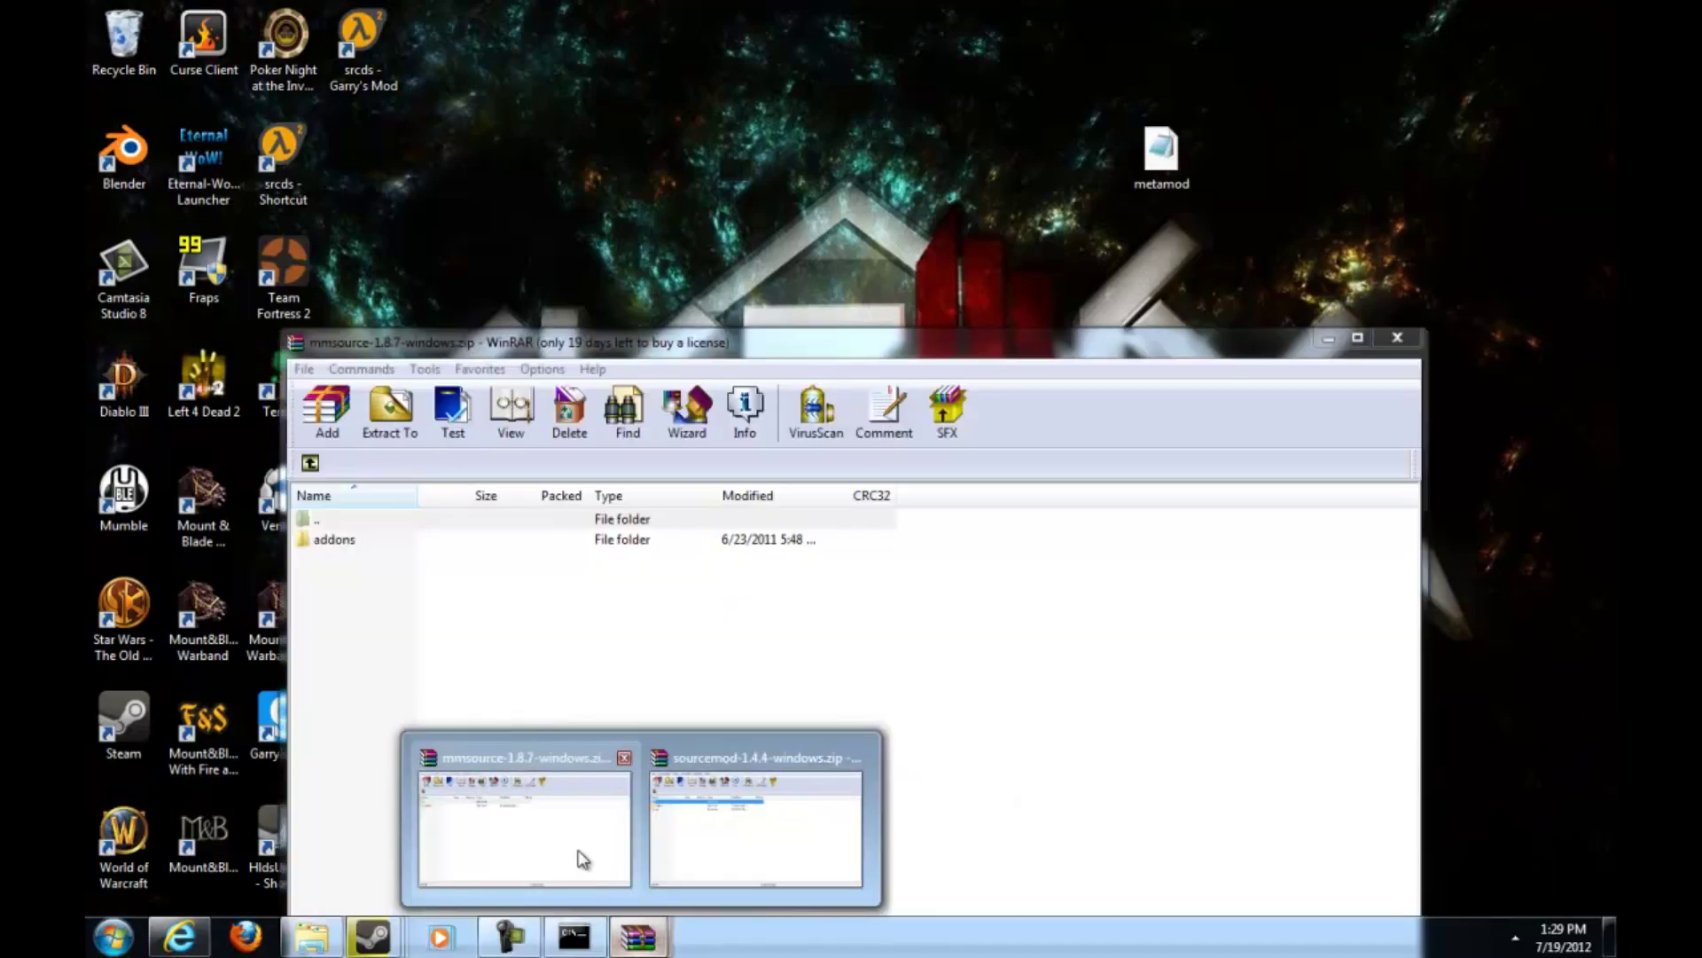
pyautogui.click(582, 860)
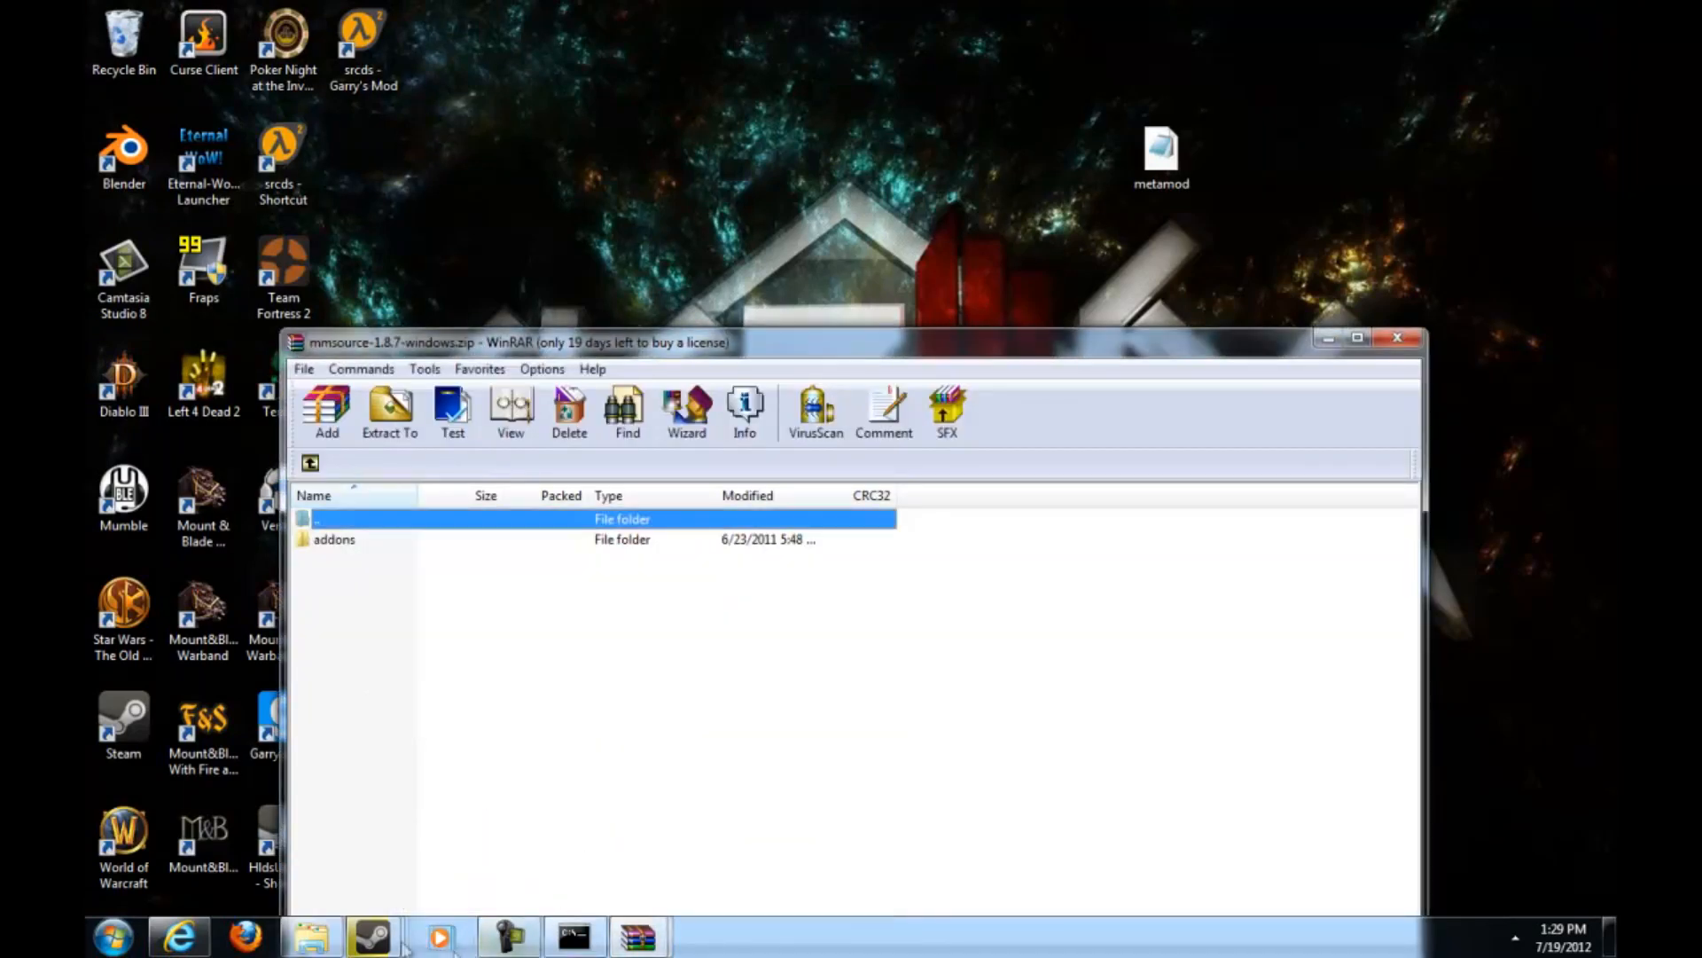
pyautogui.click(323, 941)
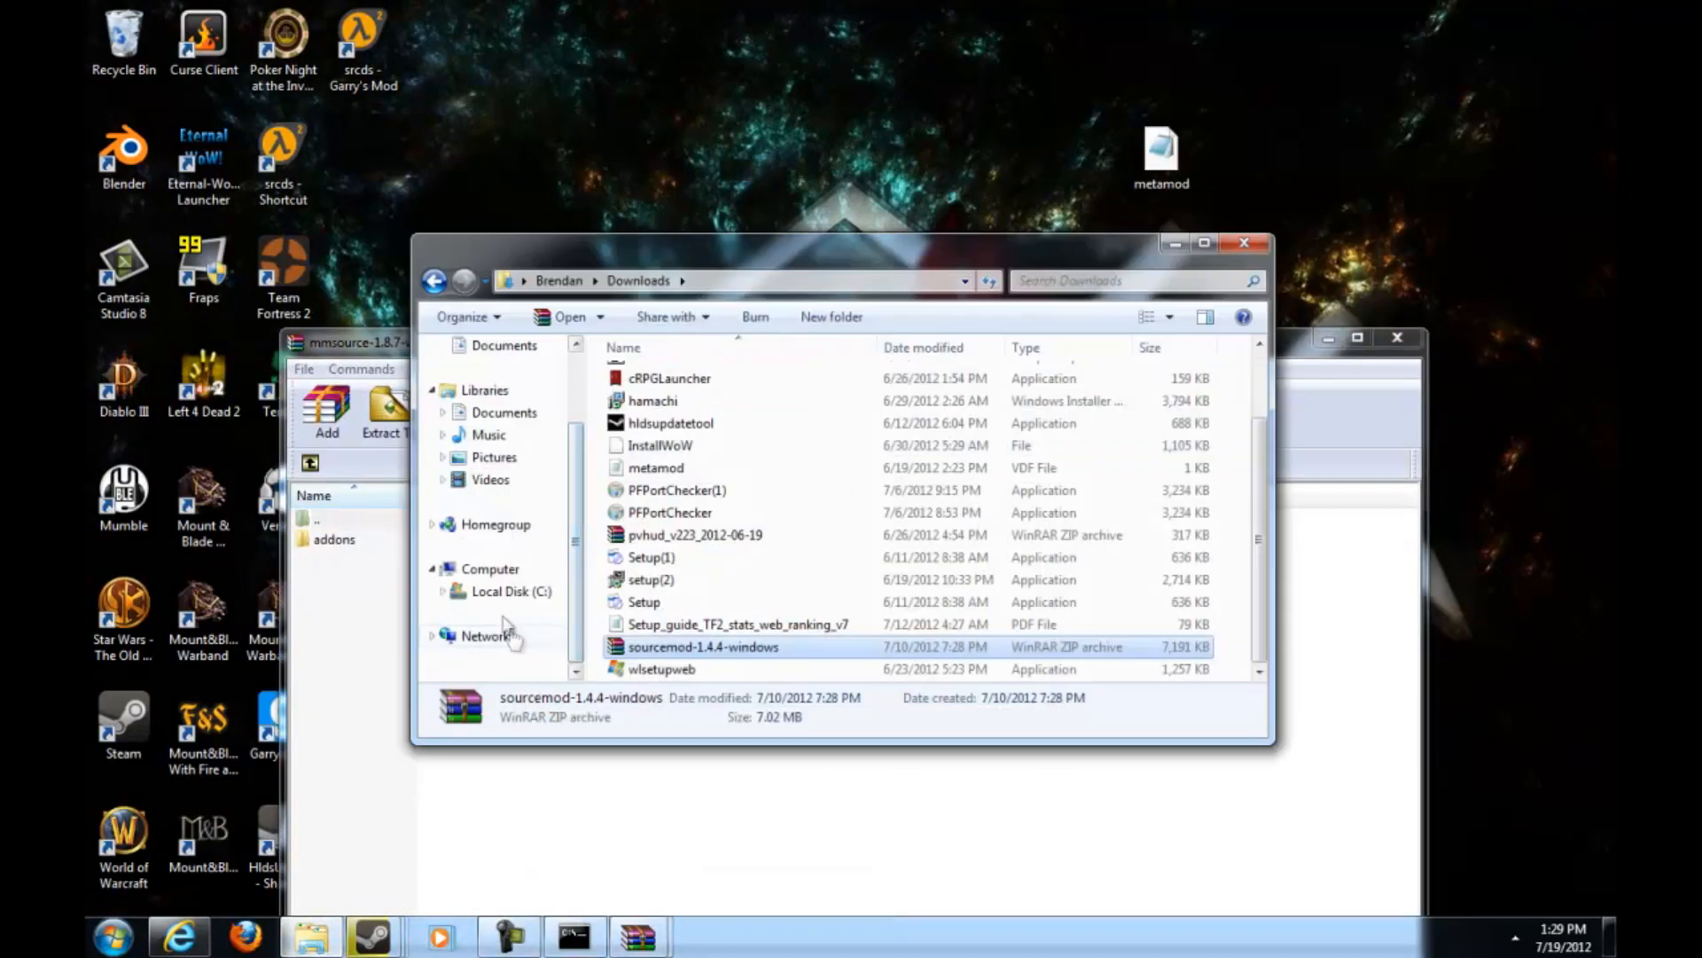
# Browse Local Disk (C:) into tf2server\orangebox\tf in Windows Explorer.
pyautogui.click(503, 594)
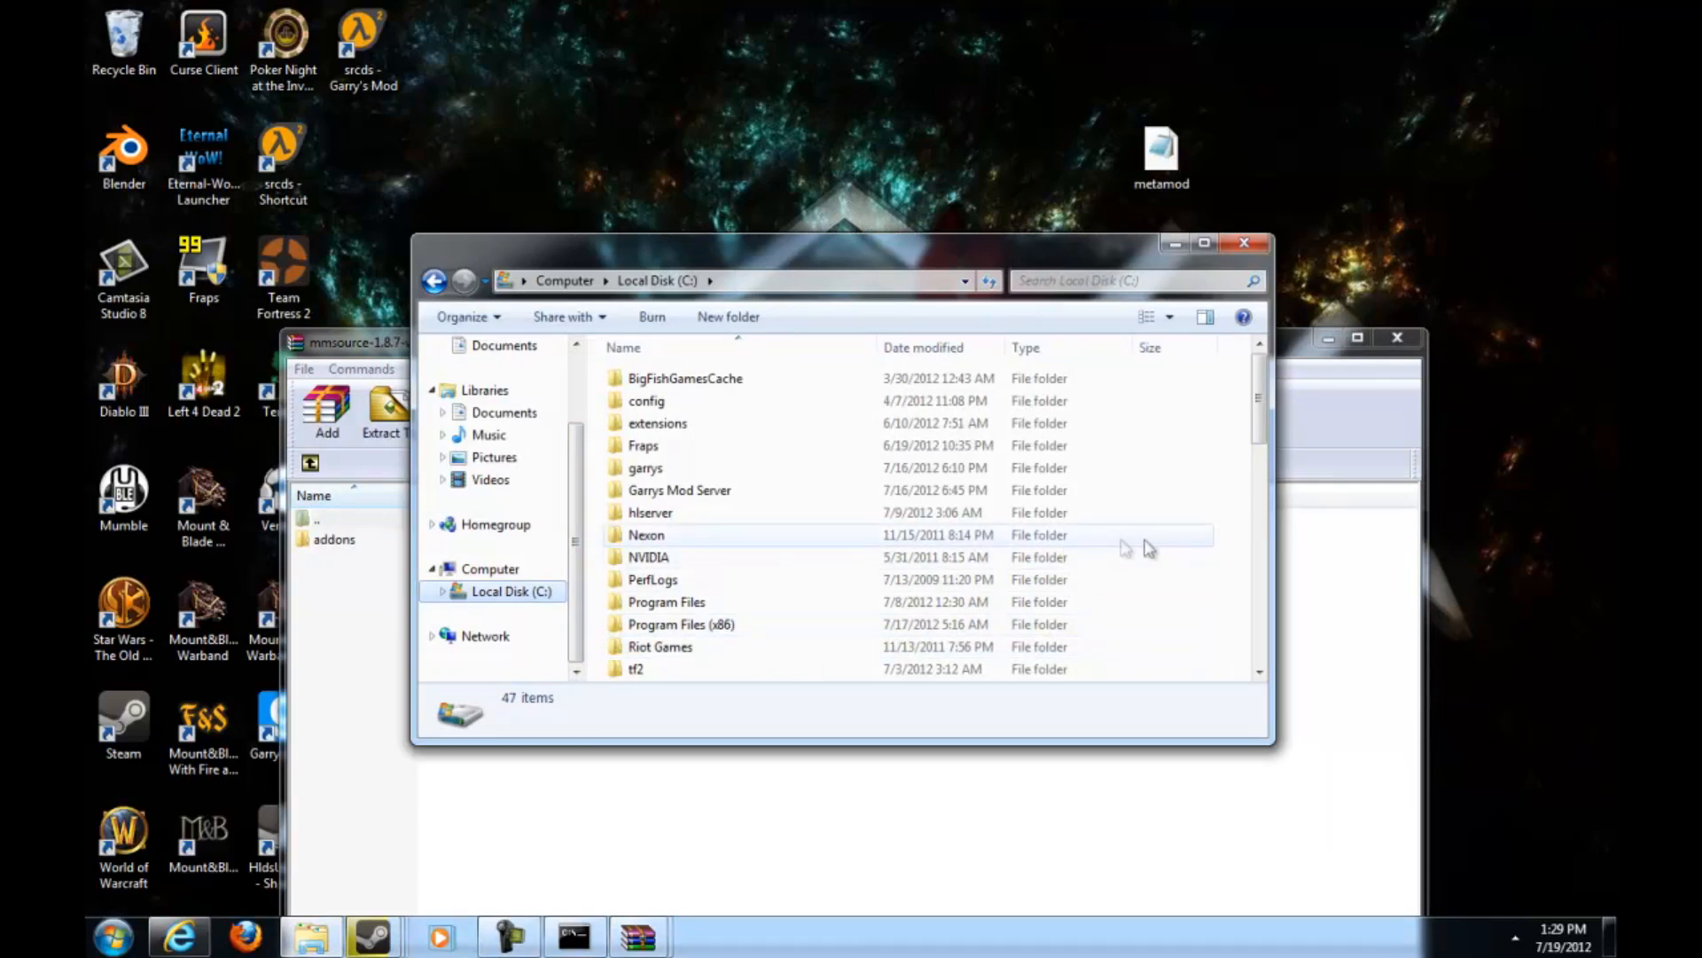
pyautogui.scroll(-2, 1157, 585)
pyautogui.doubleClick(652, 556)
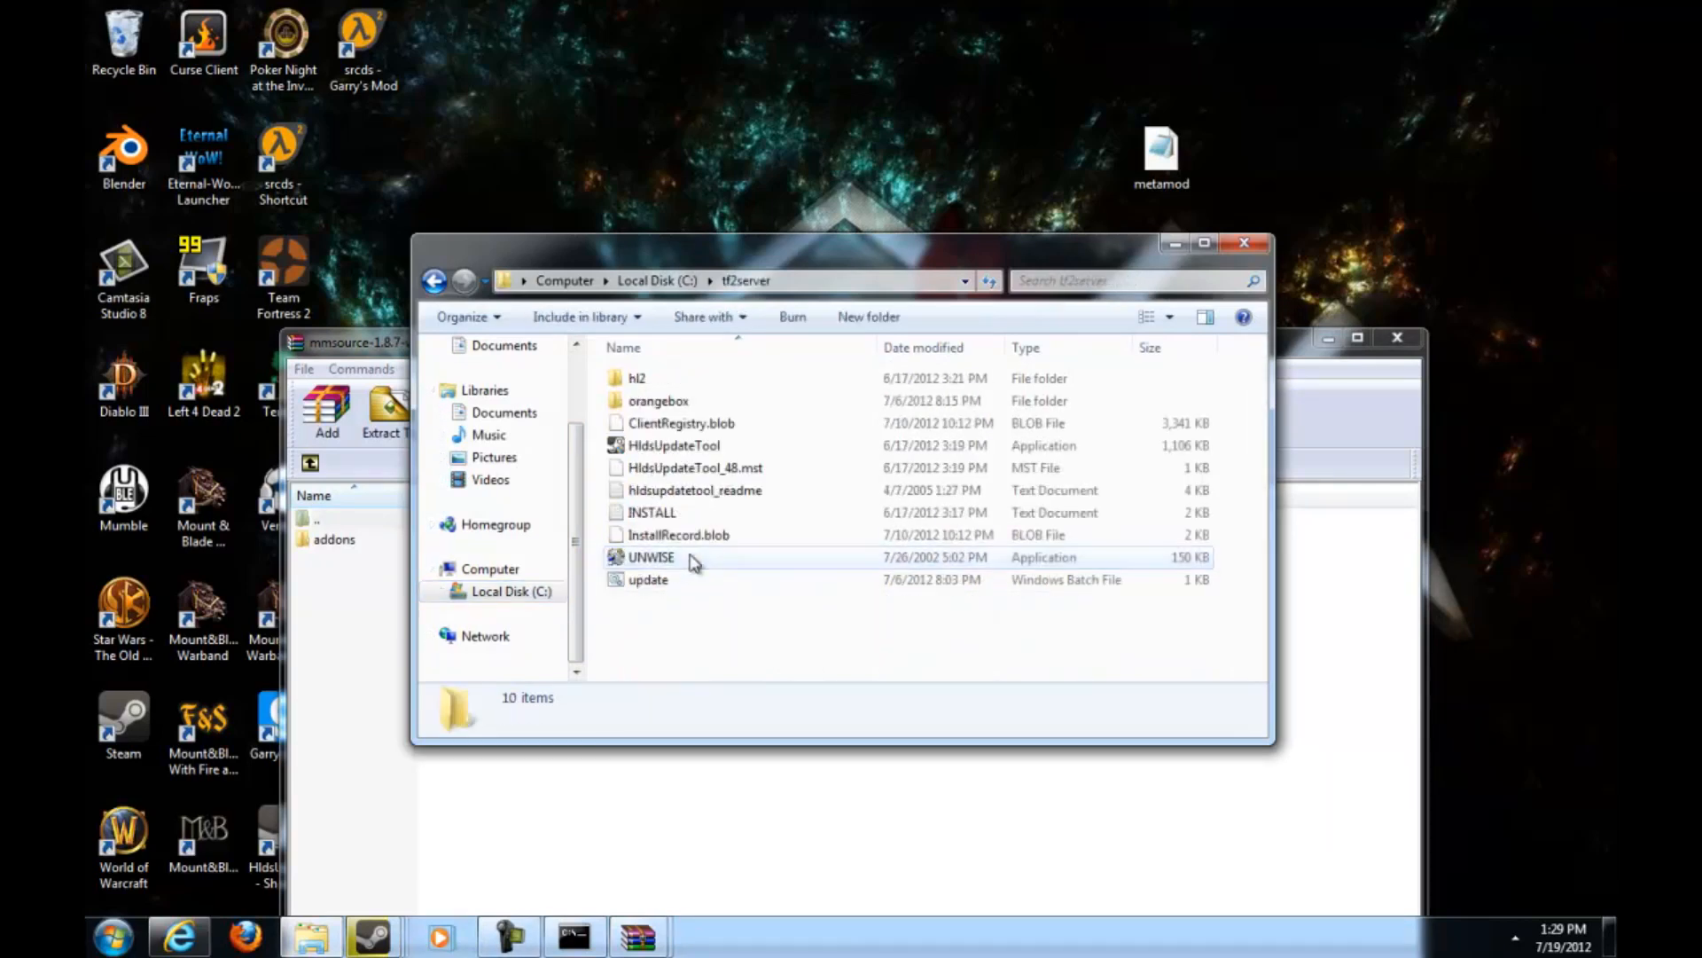
pyautogui.moveTo(782, 257); pyautogui.dragTo(1089, 210)
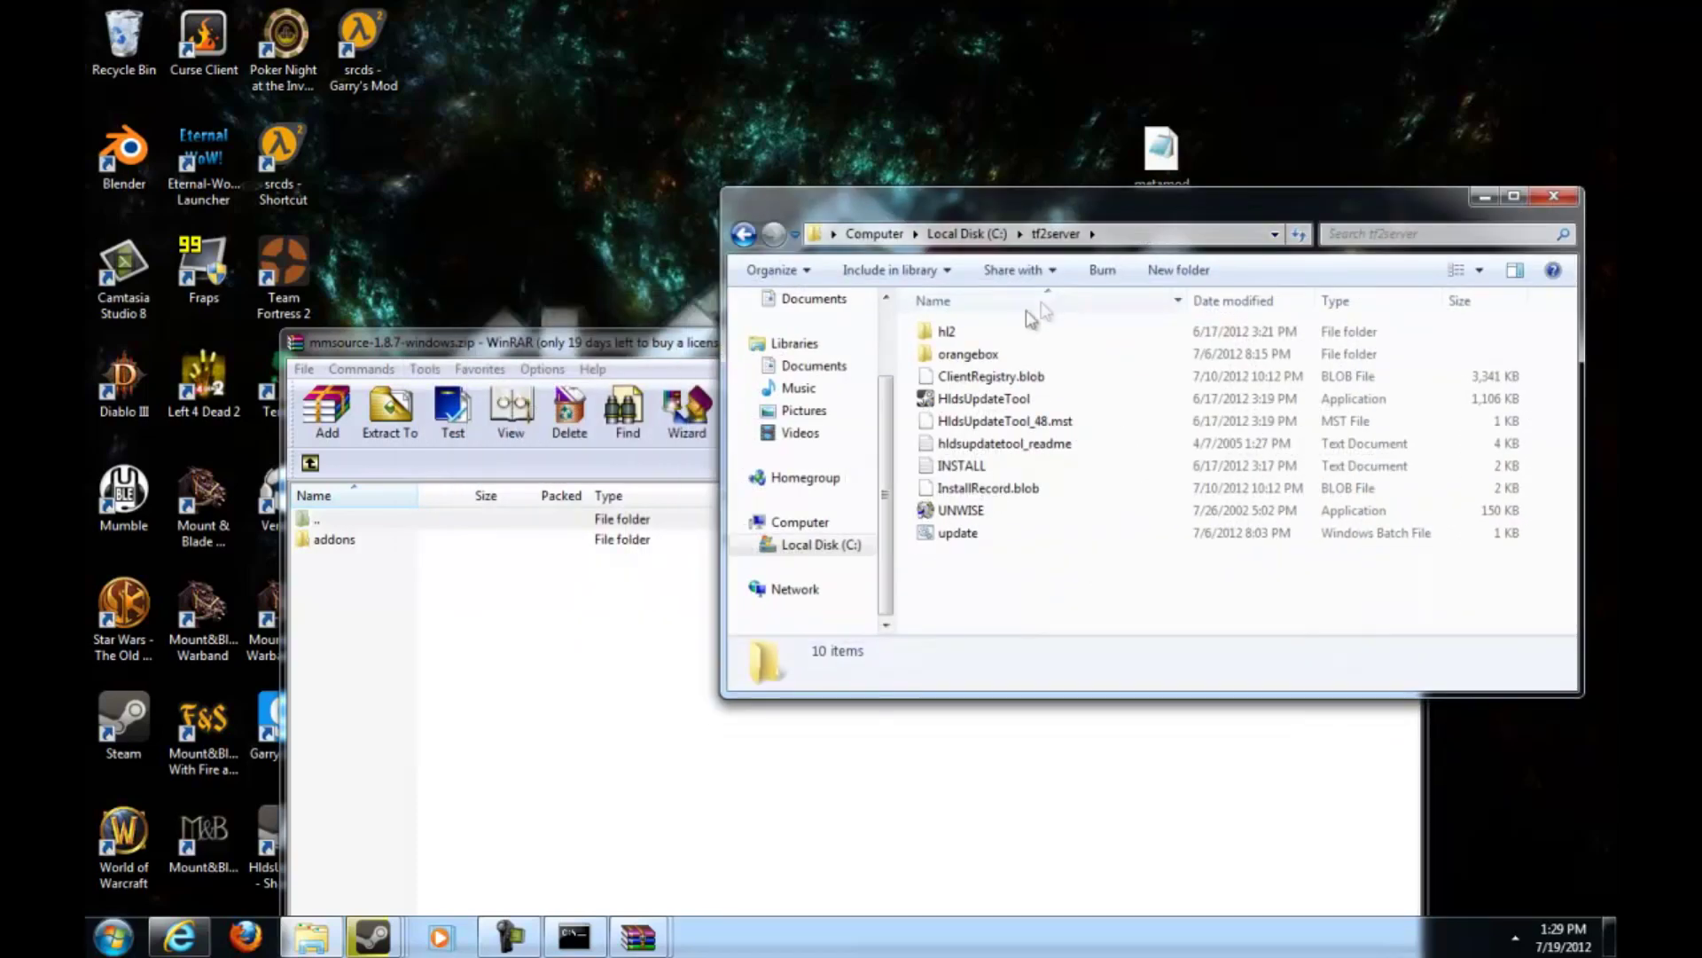
pyautogui.doubleClick(969, 353)
pyautogui.doubleClick(991, 398)
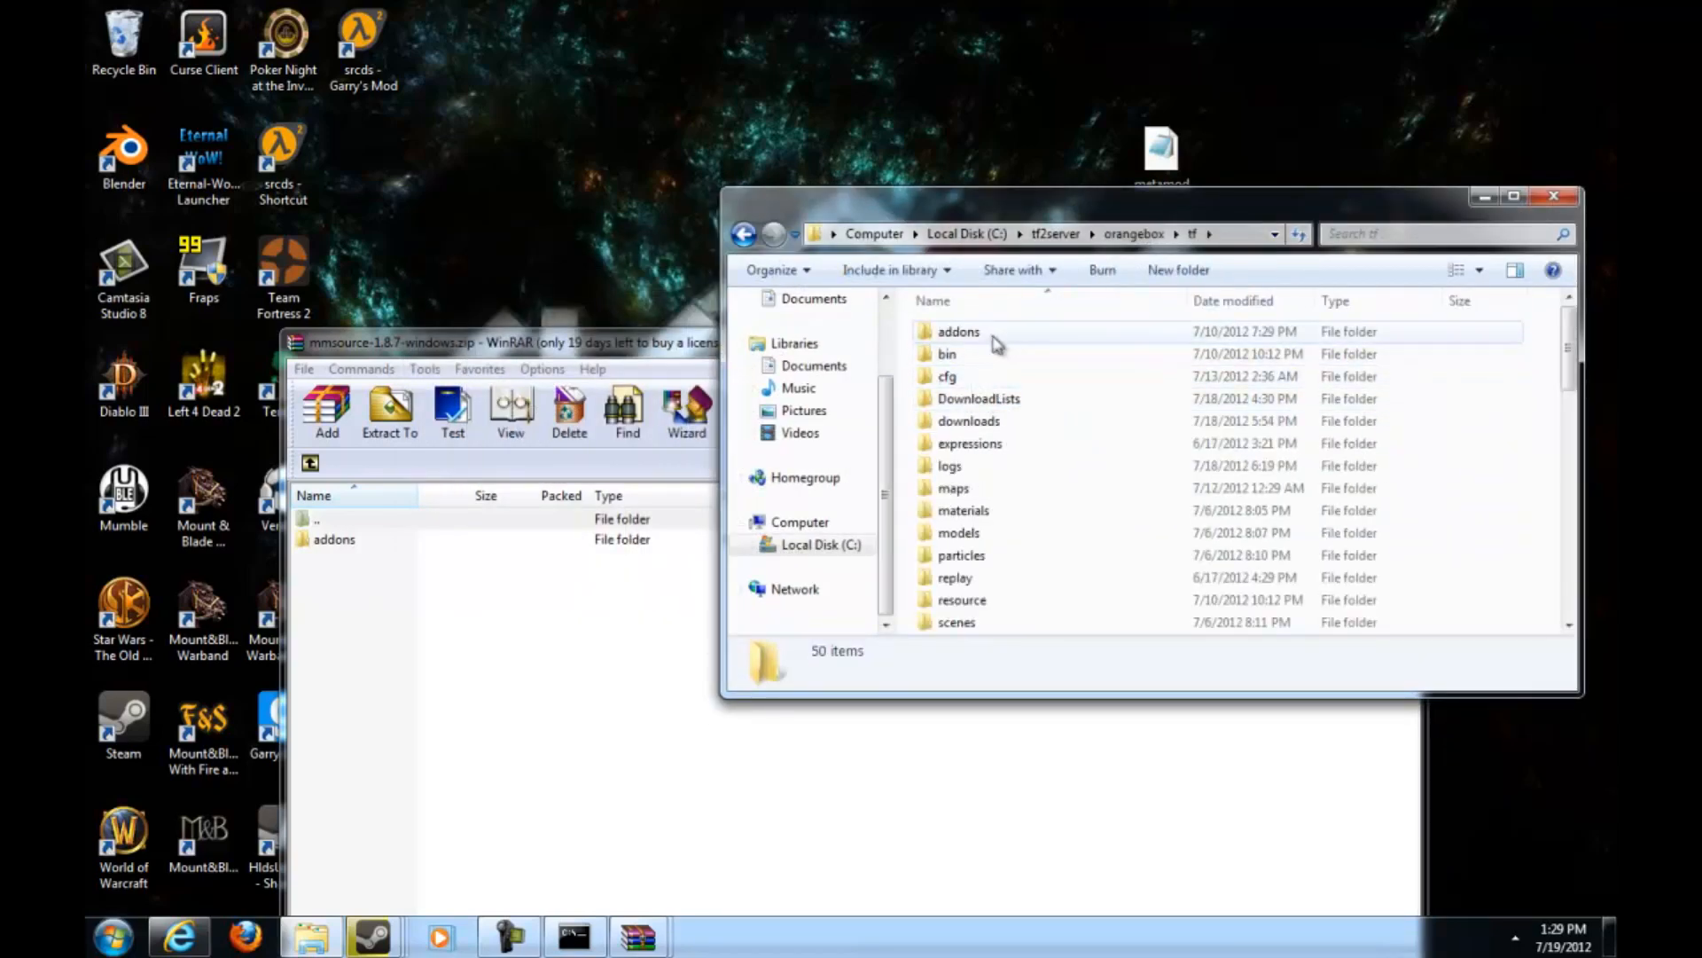
# Create a new 'addons' folder in tf, decline the merge, and delete the leftover folder.
pyautogui.click(1531, 499)
pyautogui.rightClick(1529, 498)
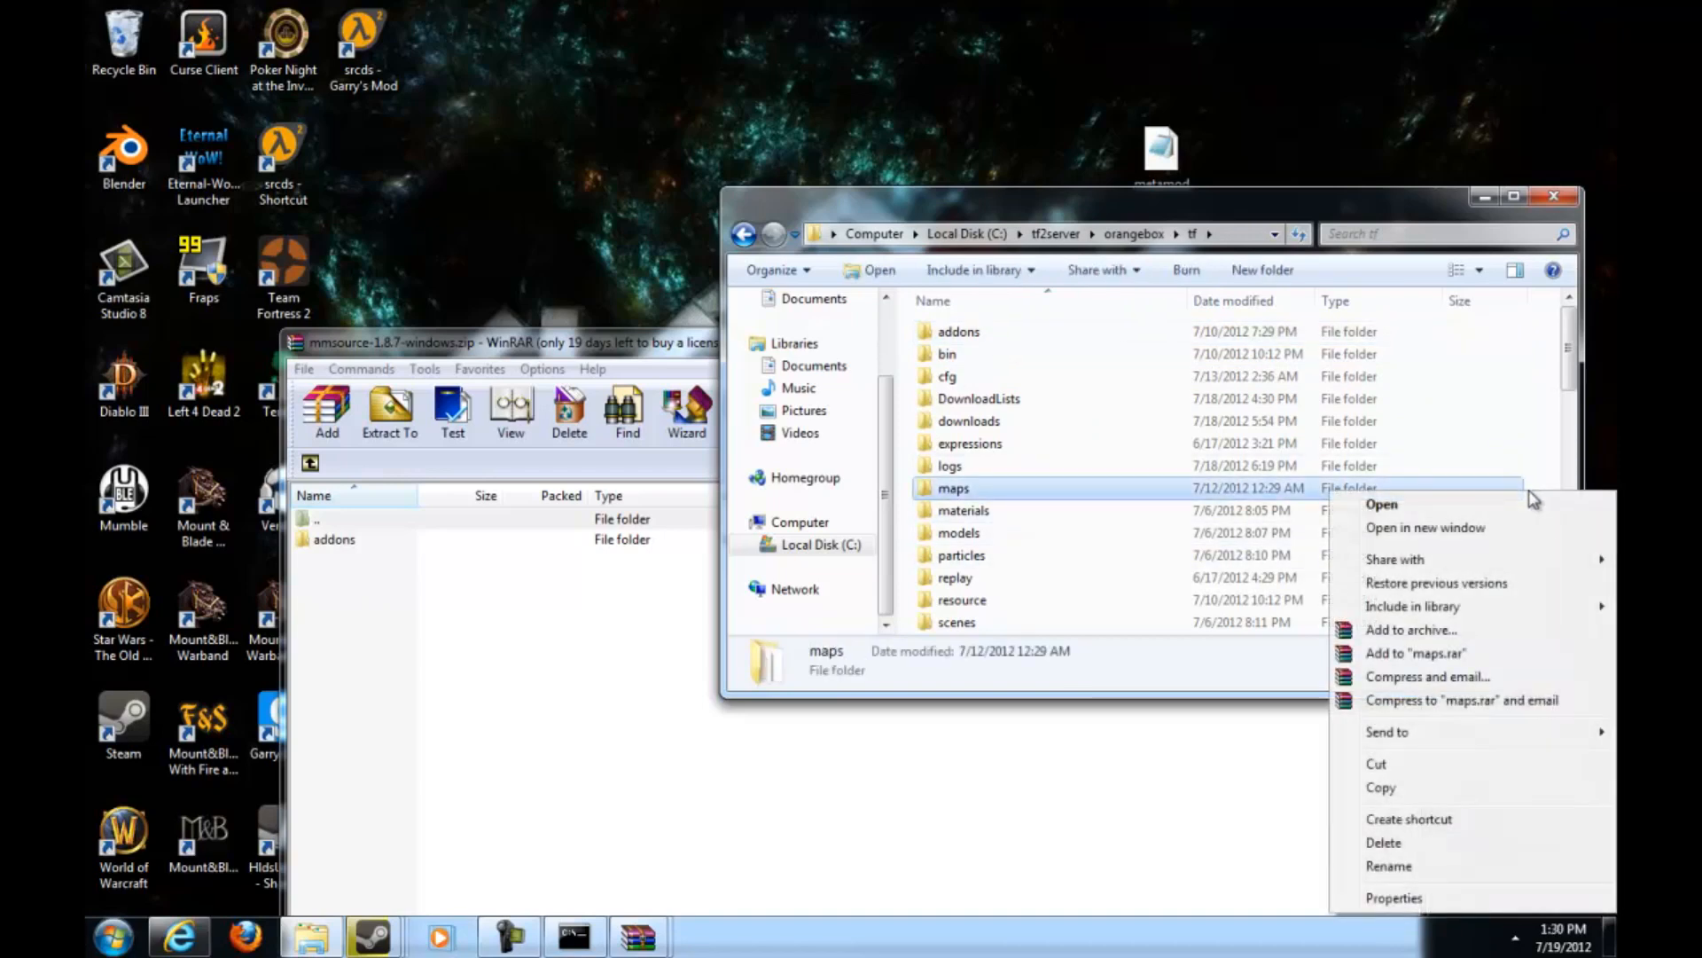
pyautogui.click(1544, 407)
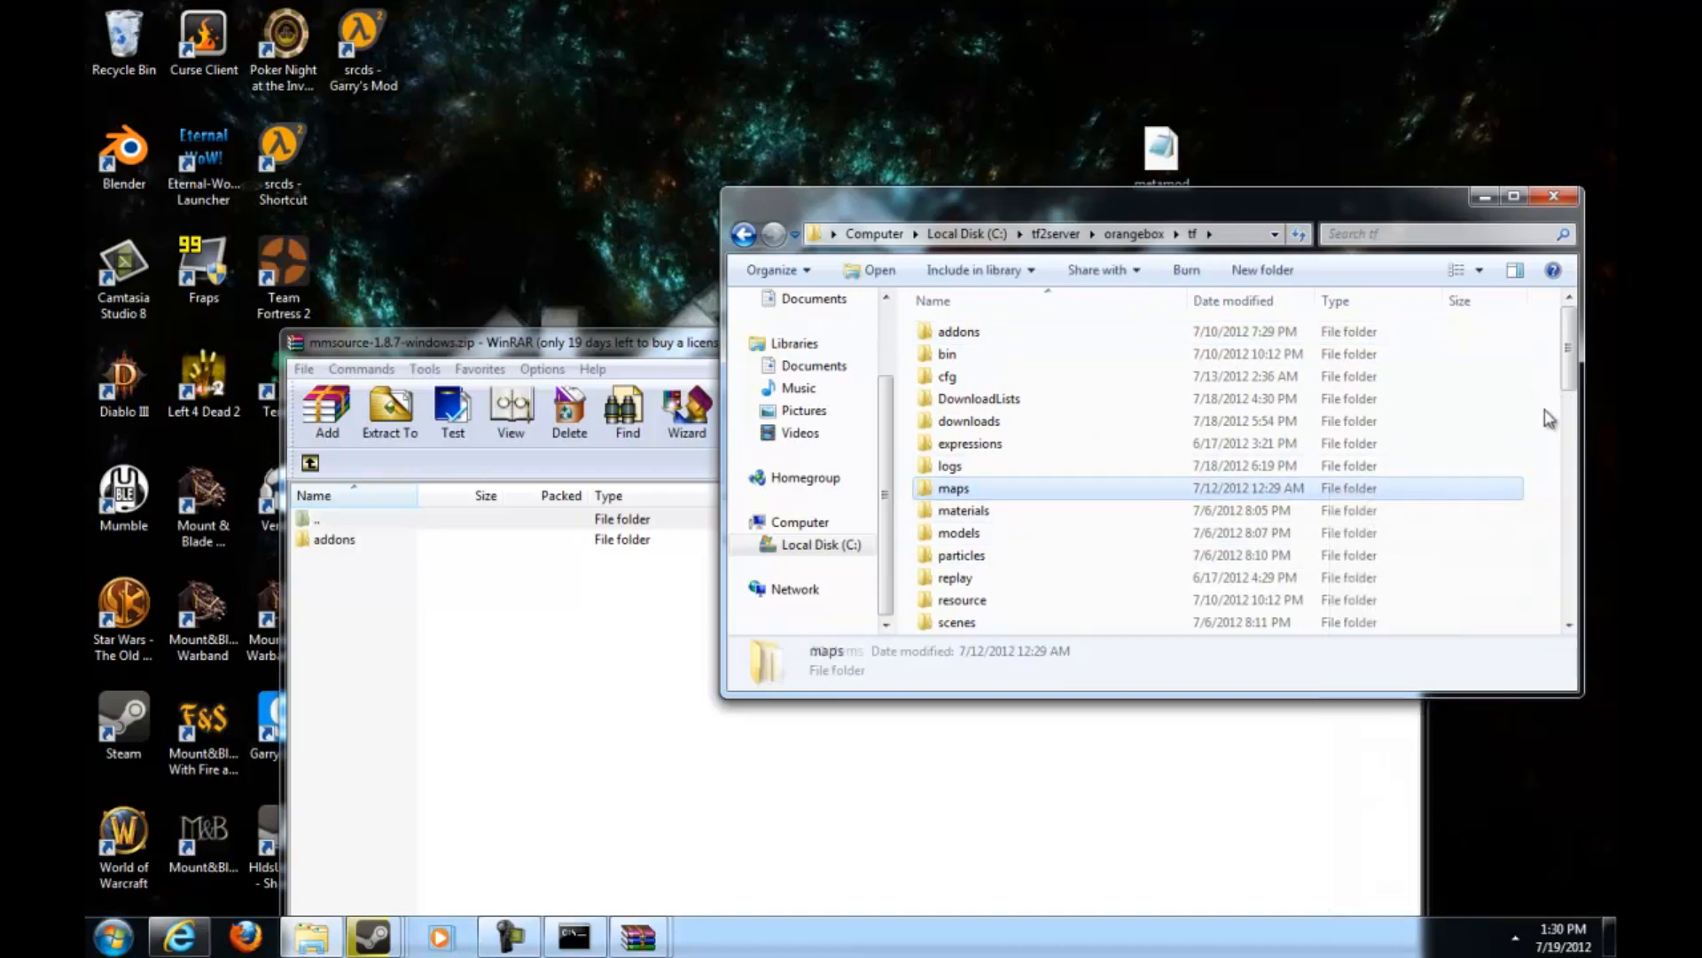
pyautogui.rightClick(1543, 407)
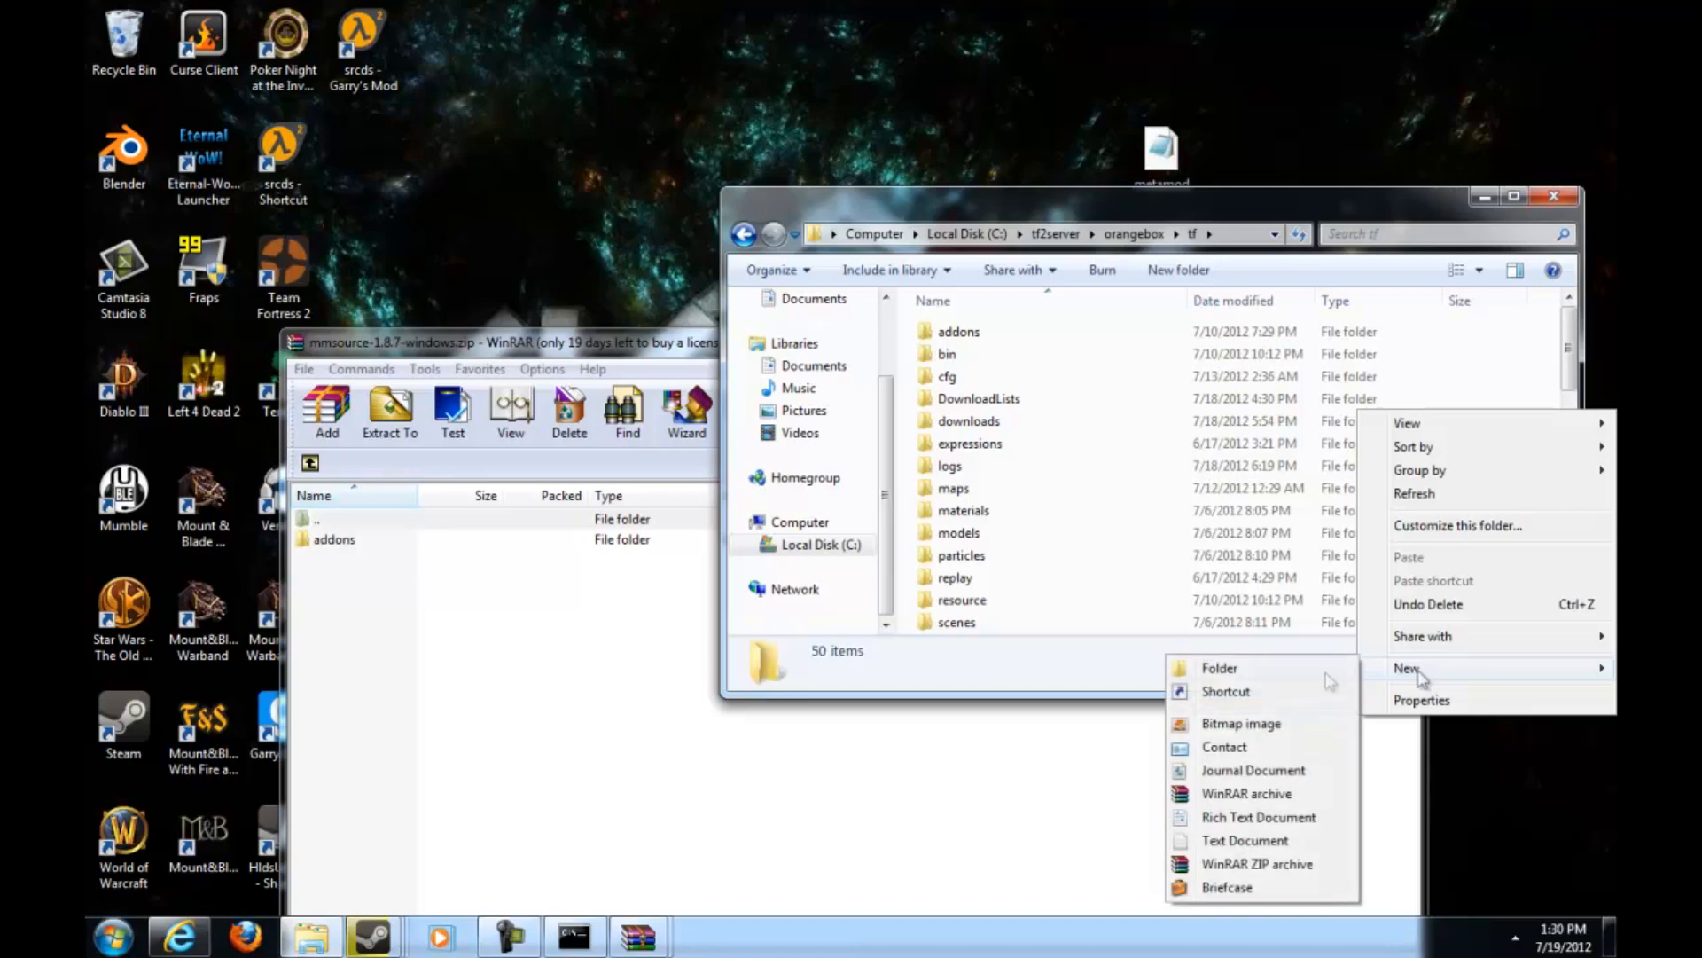
pyautogui.click(1262, 675)
pyautogui.write('addons')
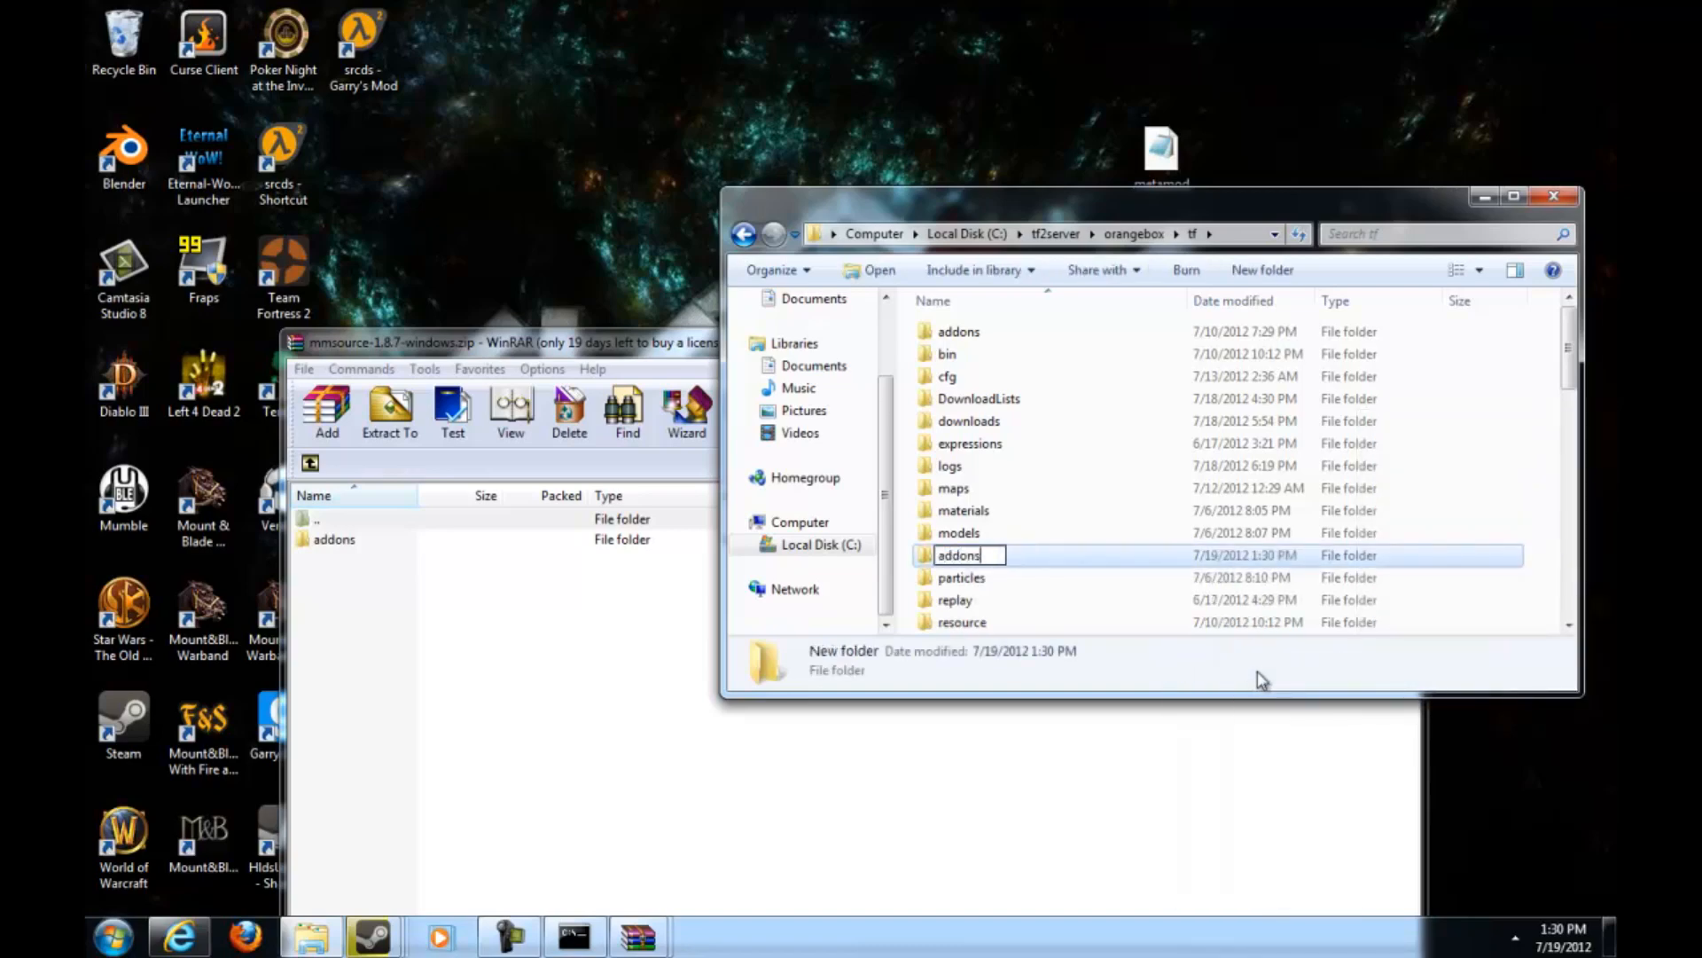
pyautogui.press('Return')
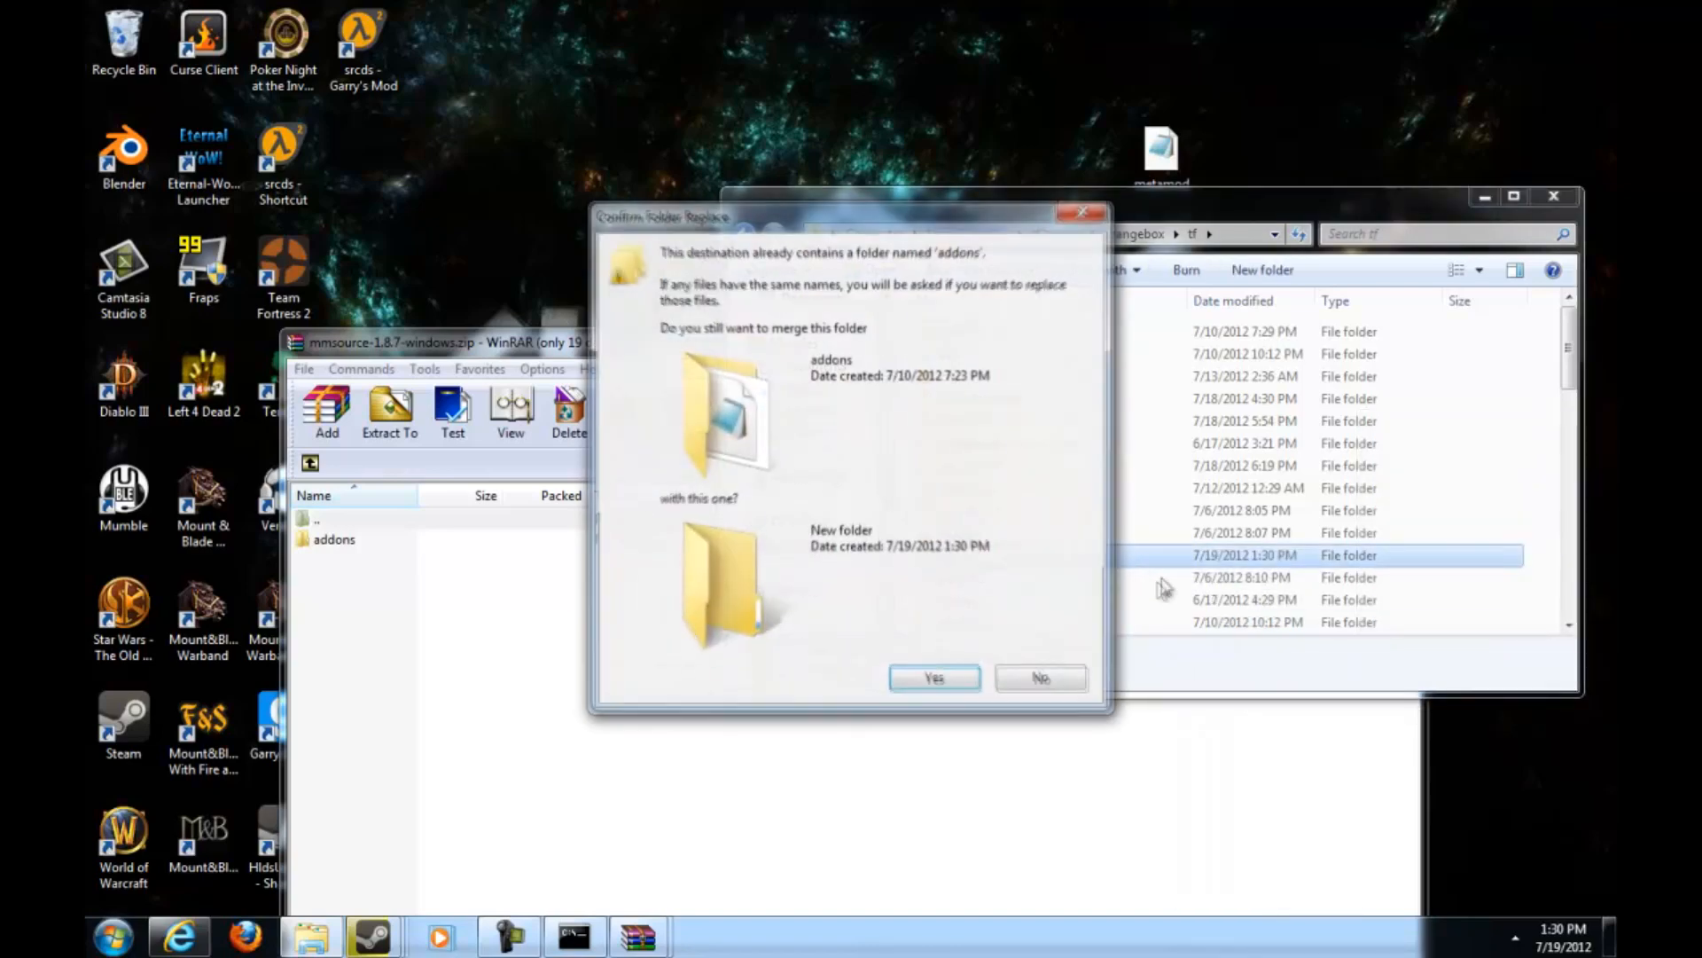
pyautogui.click(1035, 678)
pyautogui.hotkey('shift', 'F10')
pyautogui.click(1240, 484)
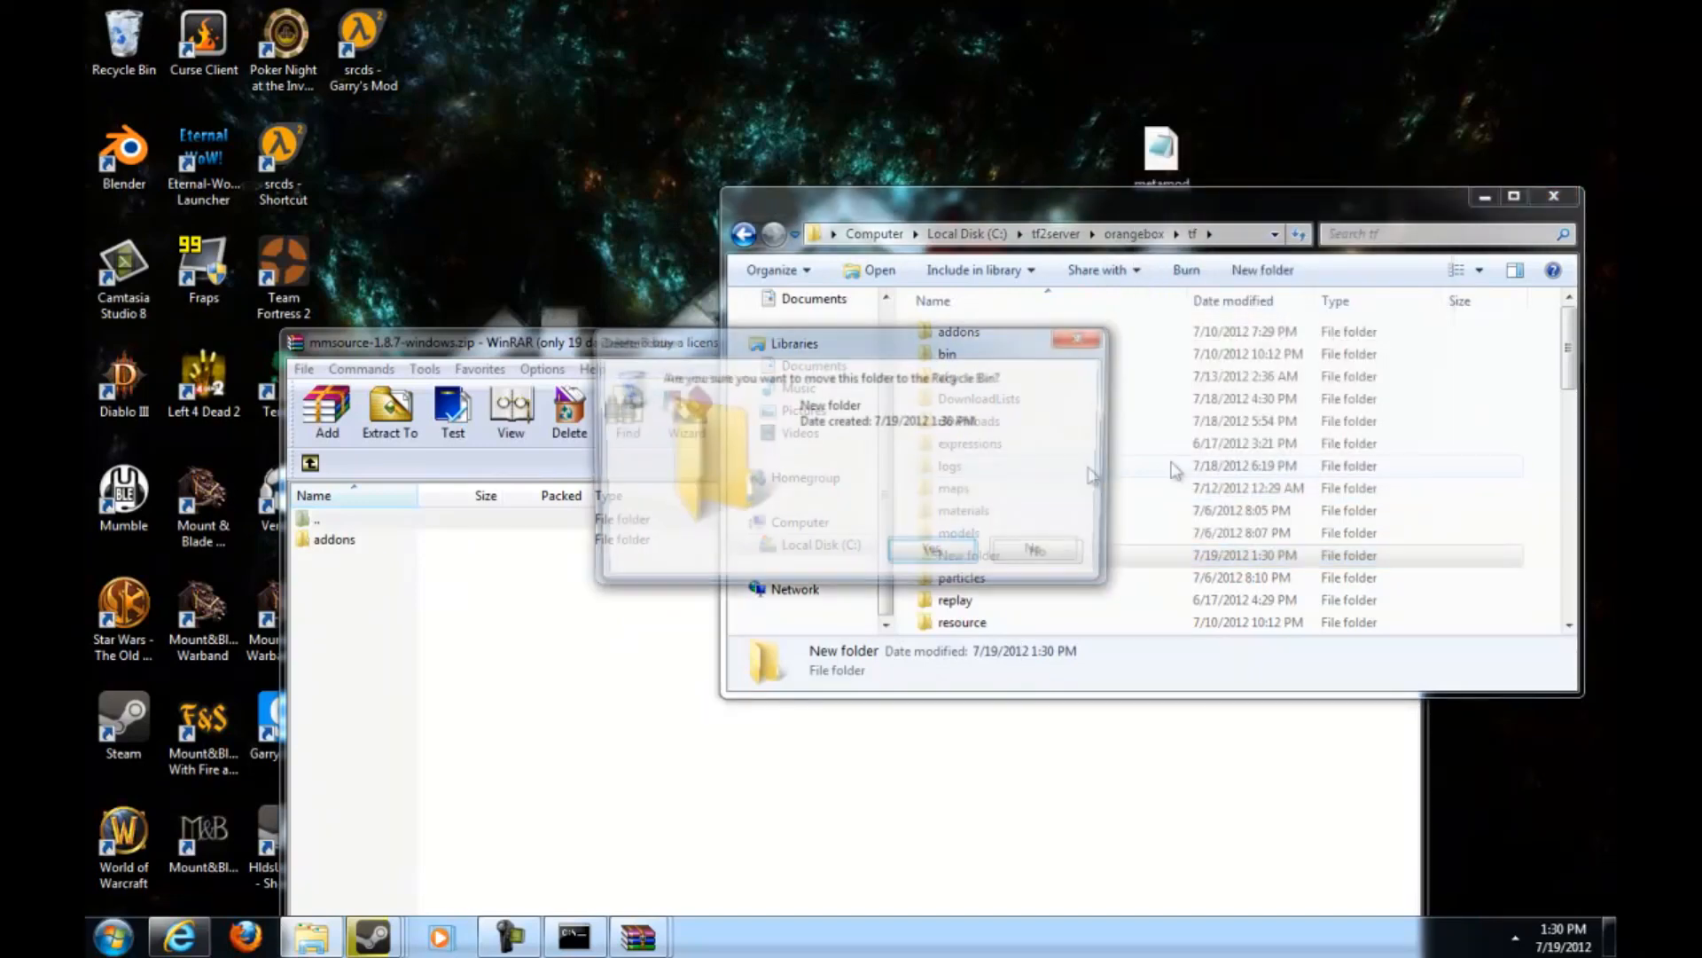
pyautogui.click(929, 554)
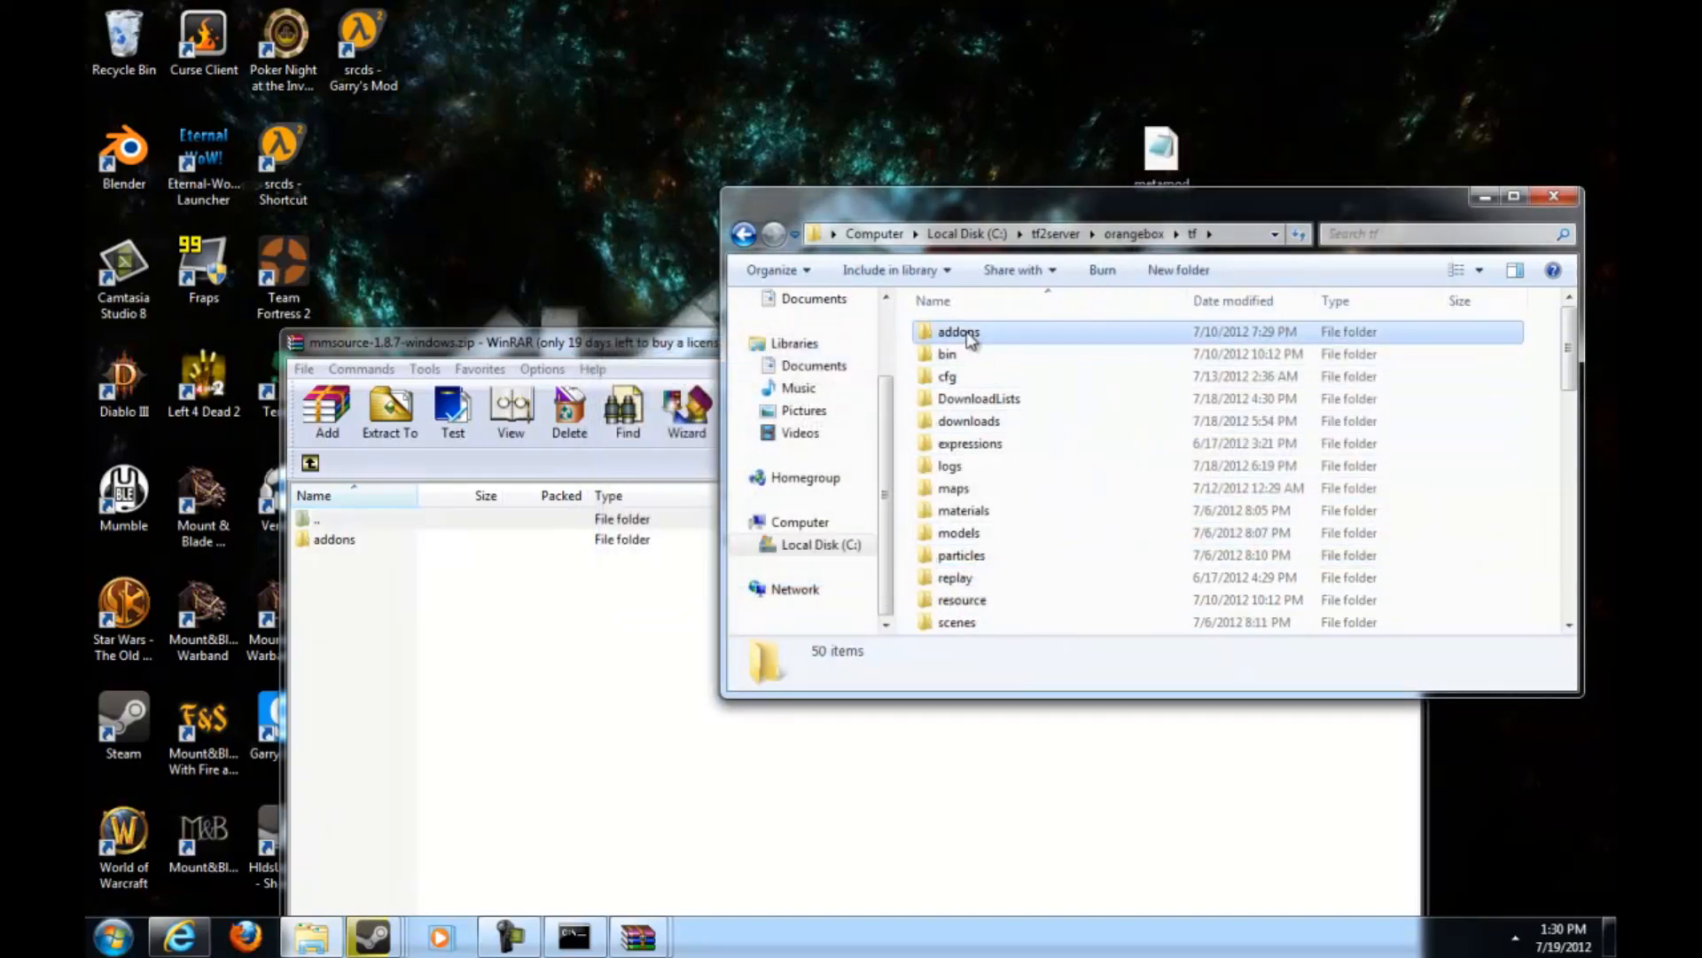
# Enter the existing addons folder, and the addons folder inside the Metamod archive.
pyautogui.doubleClick(1303, 330)
pyautogui.click(321, 549)
pyautogui.doubleClick(321, 548)
# Copy the archive's metamod folder into tf\addons, declining to replace the existing one.
pyautogui.moveTo(342, 542); pyautogui.dragTo(659, 476)
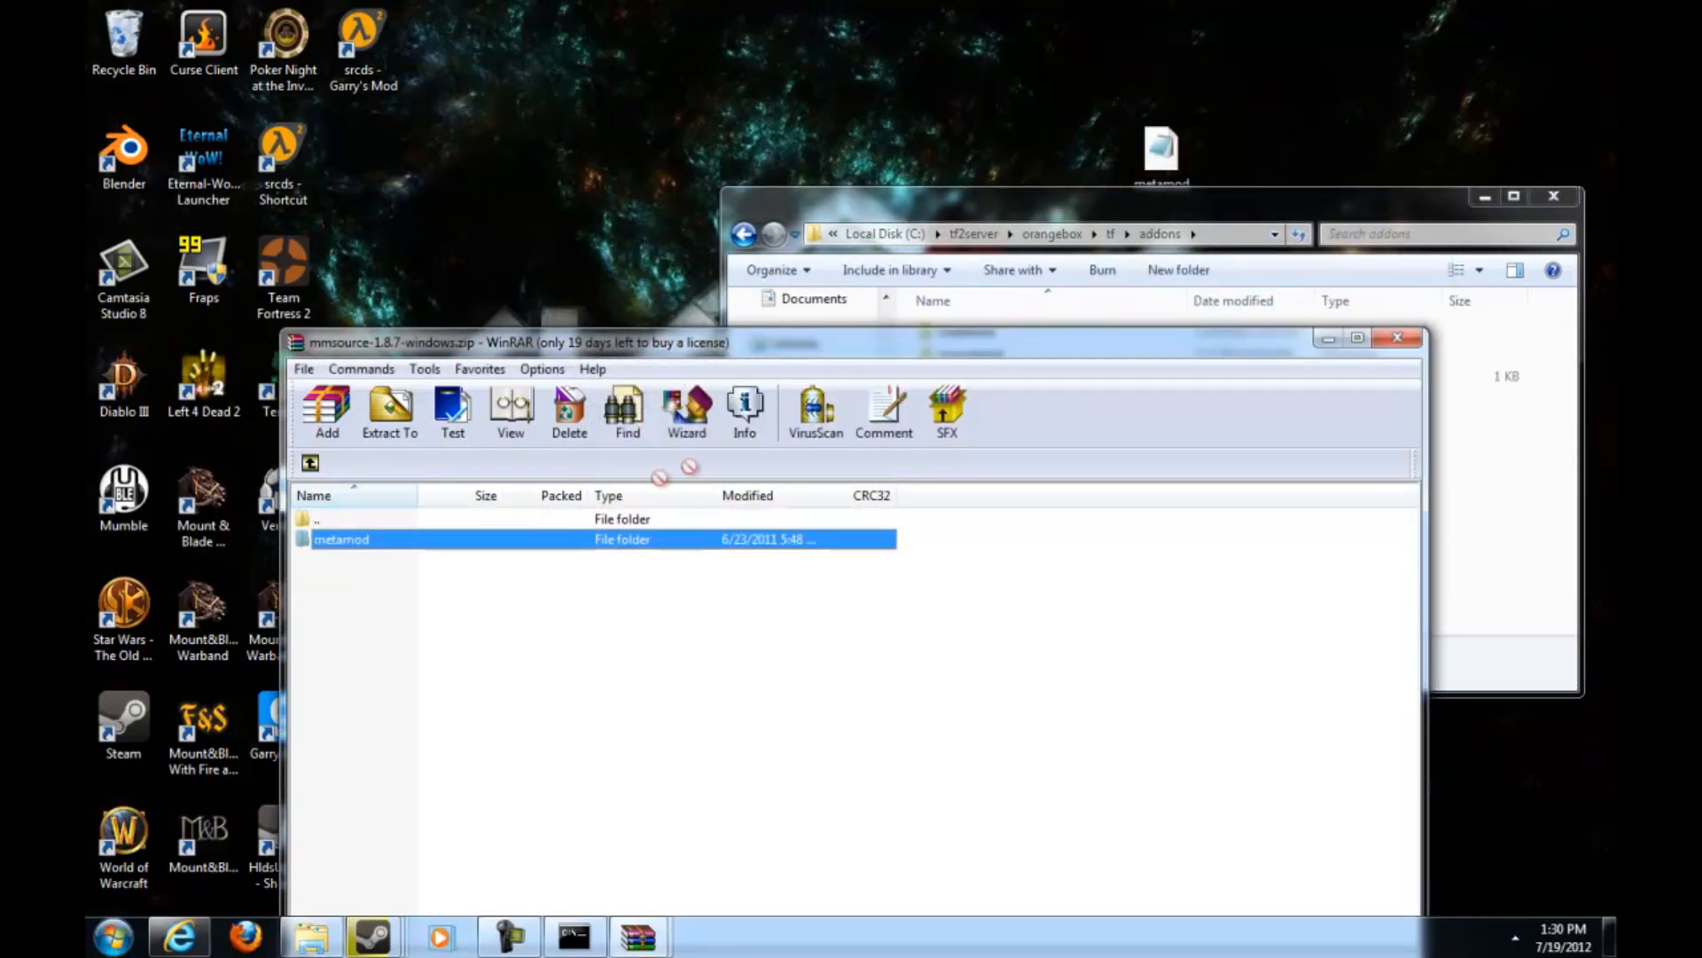
pyautogui.moveTo(1152, 441); pyautogui.dragTo(1104, 398)
pyautogui.moveTo(848, 355); pyautogui.dragTo(1192, 545)
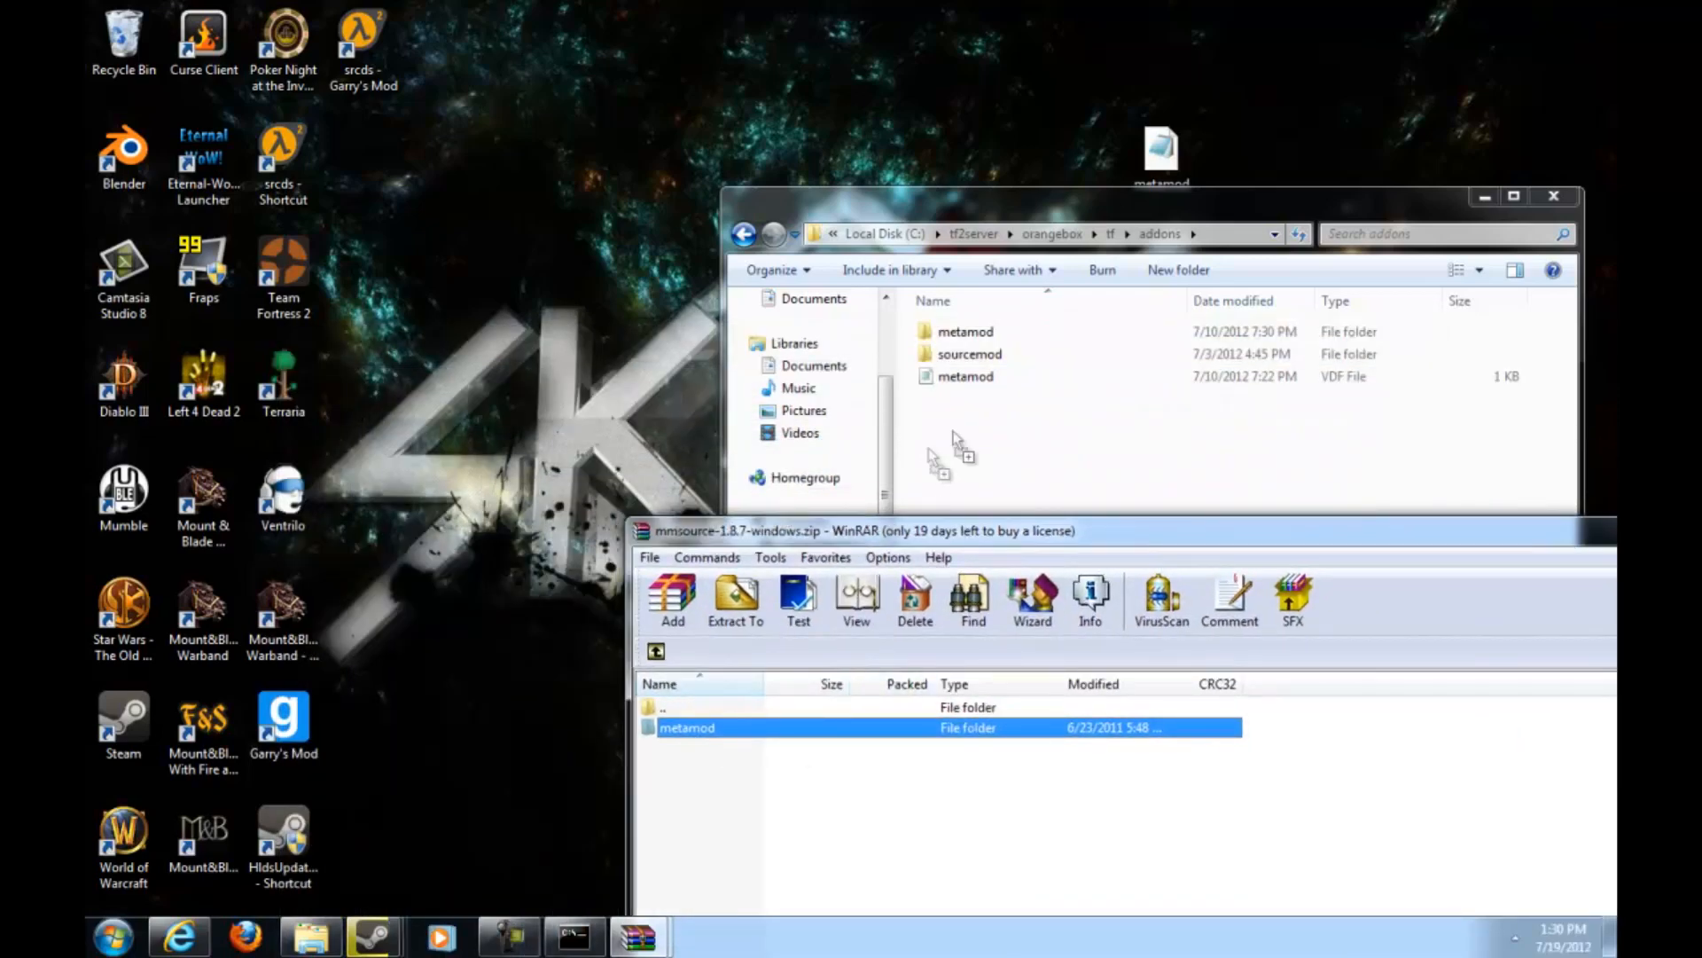
pyautogui.moveTo(727, 699); pyautogui.dragTo(940, 465)
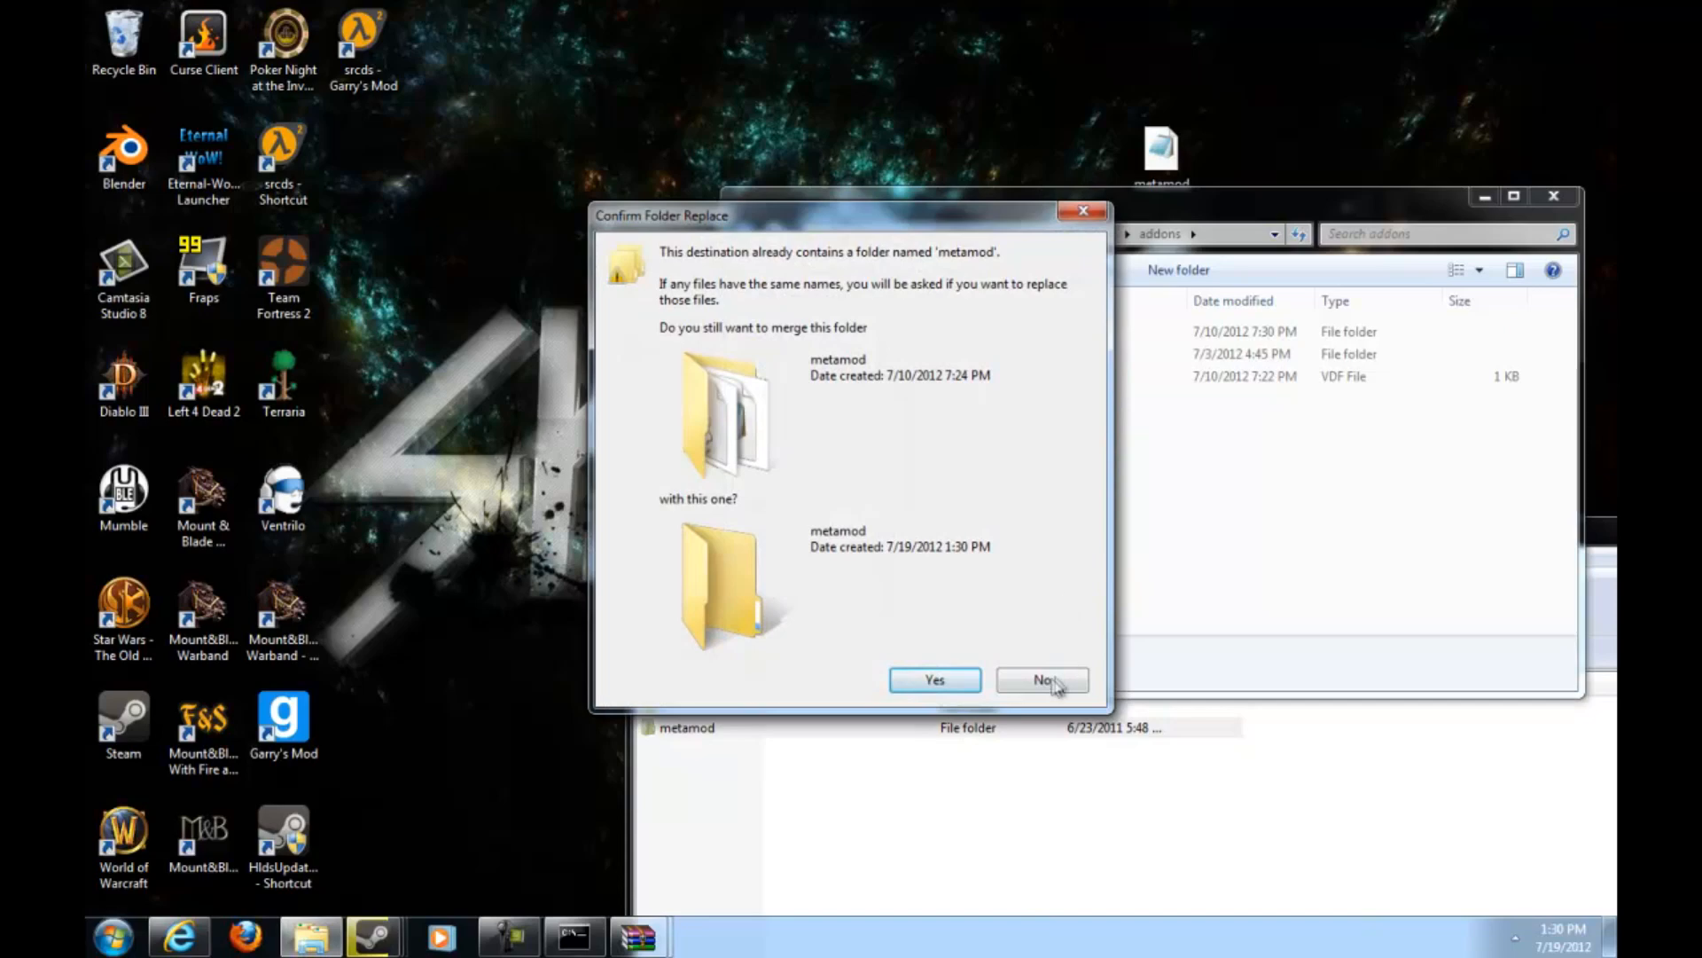
pyautogui.click(1054, 682)
# Leave the Metamod archive and open sourcemod-1.4.4-windows.zip from the downloads folder.
pyautogui.click(1061, 878)
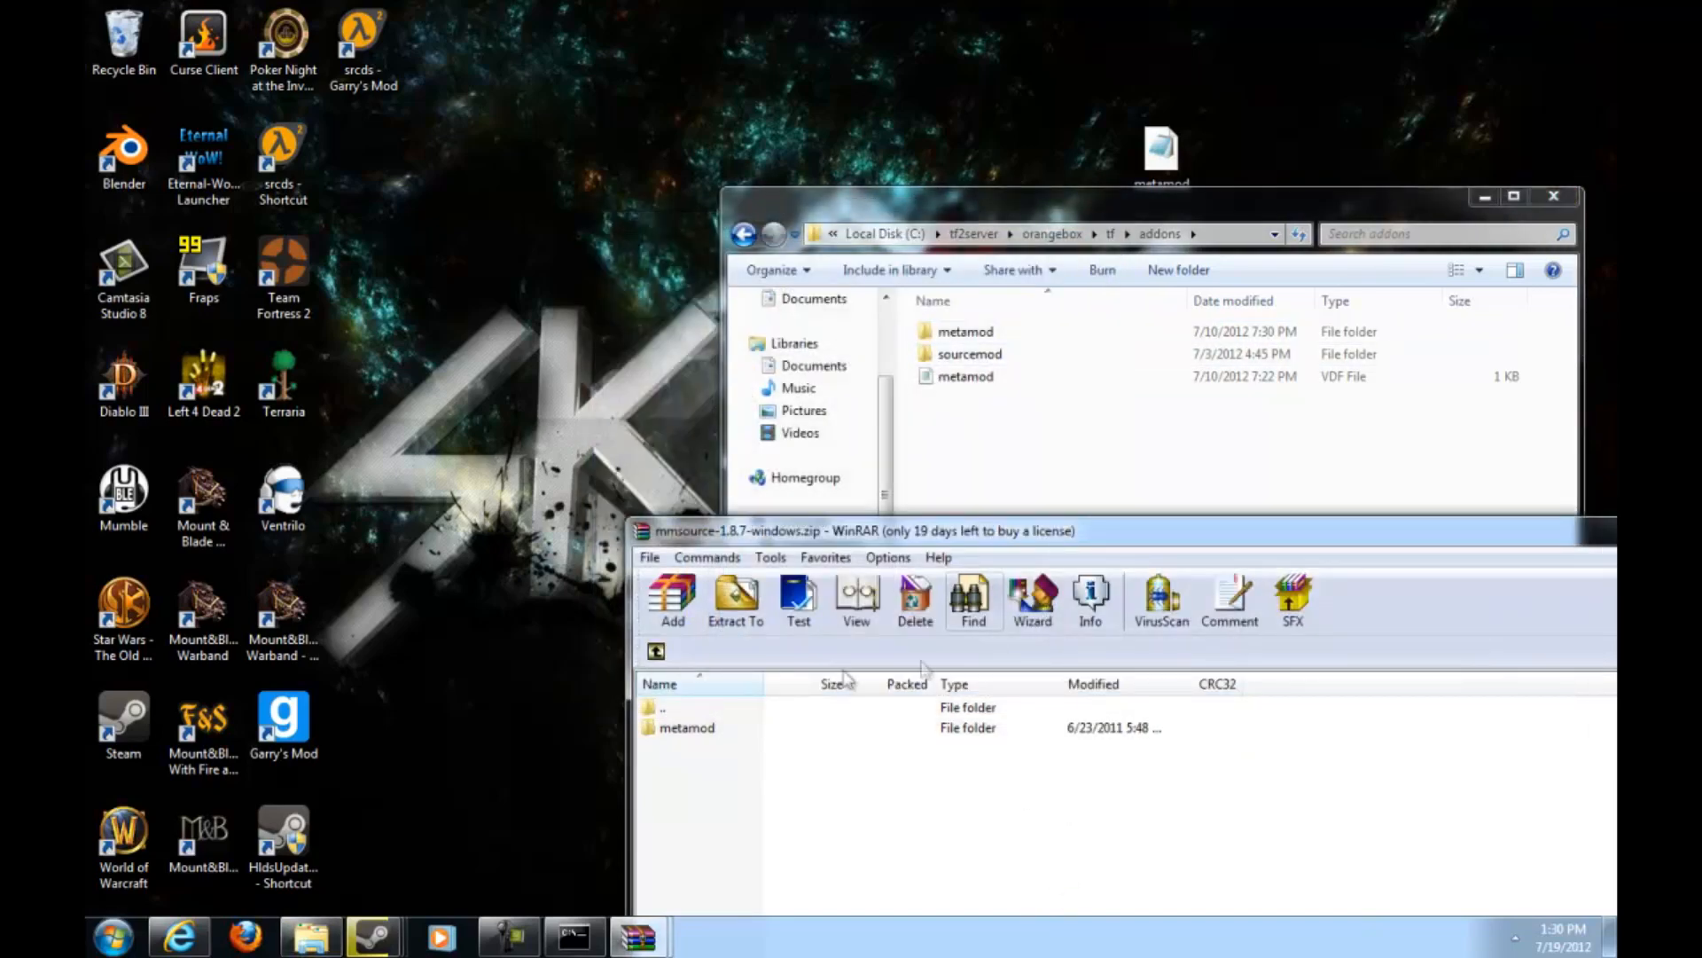
pyautogui.doubleClick(685, 727)
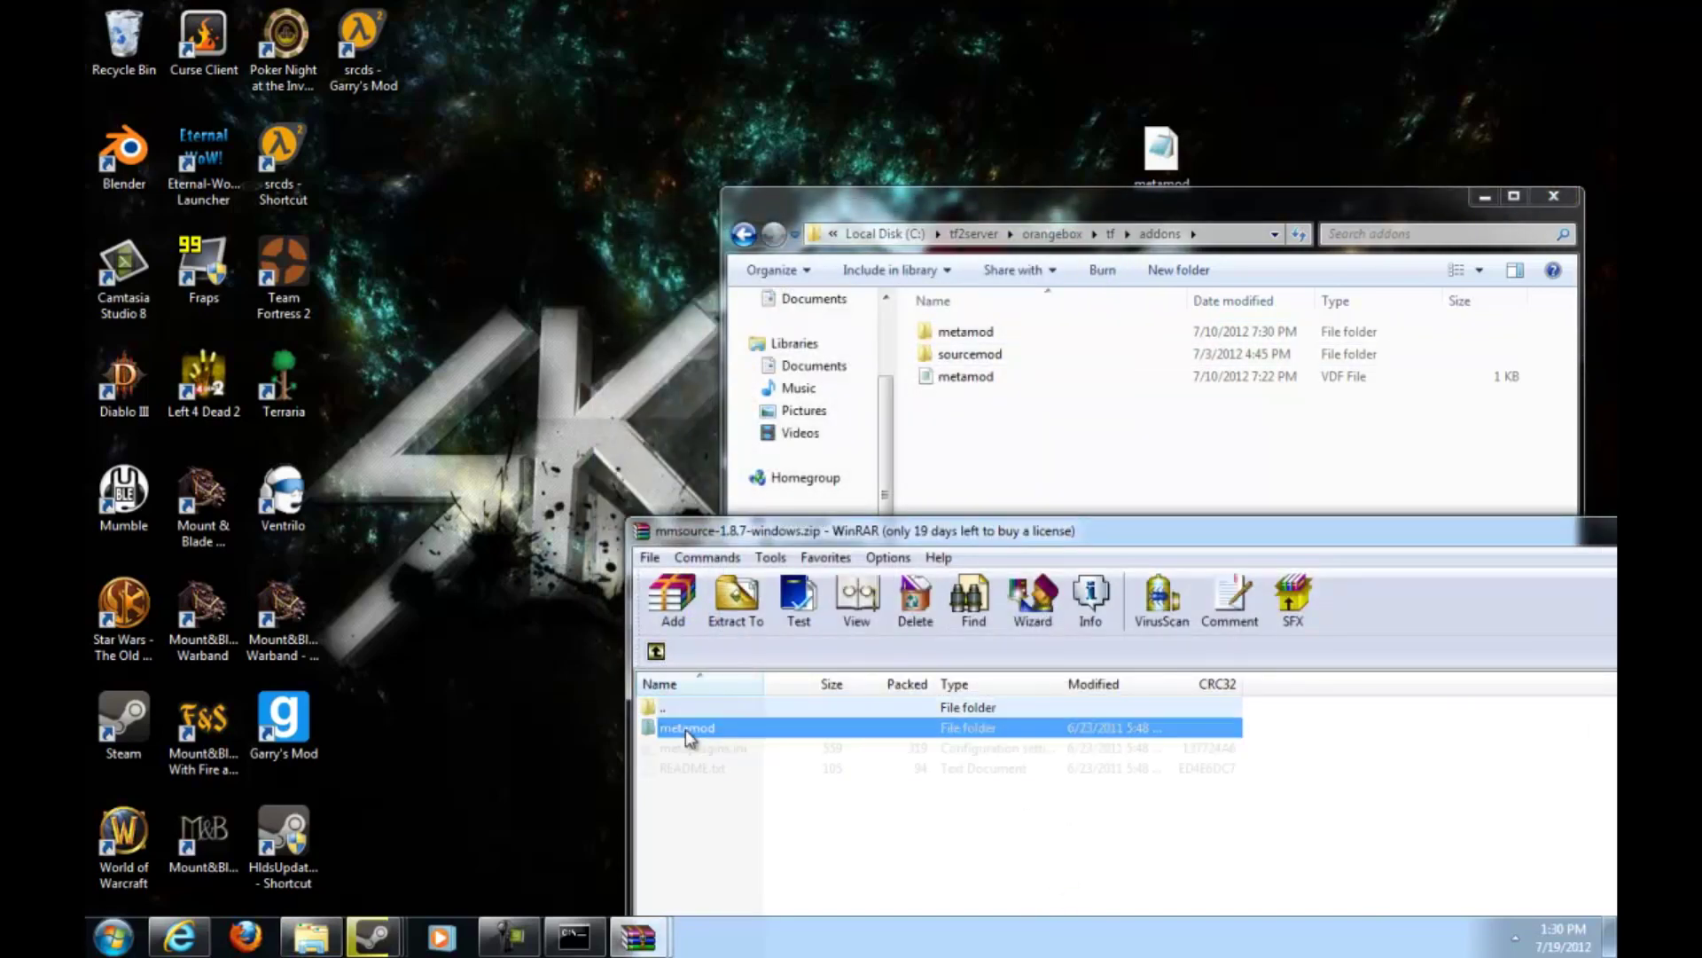
pyautogui.click(655, 654)
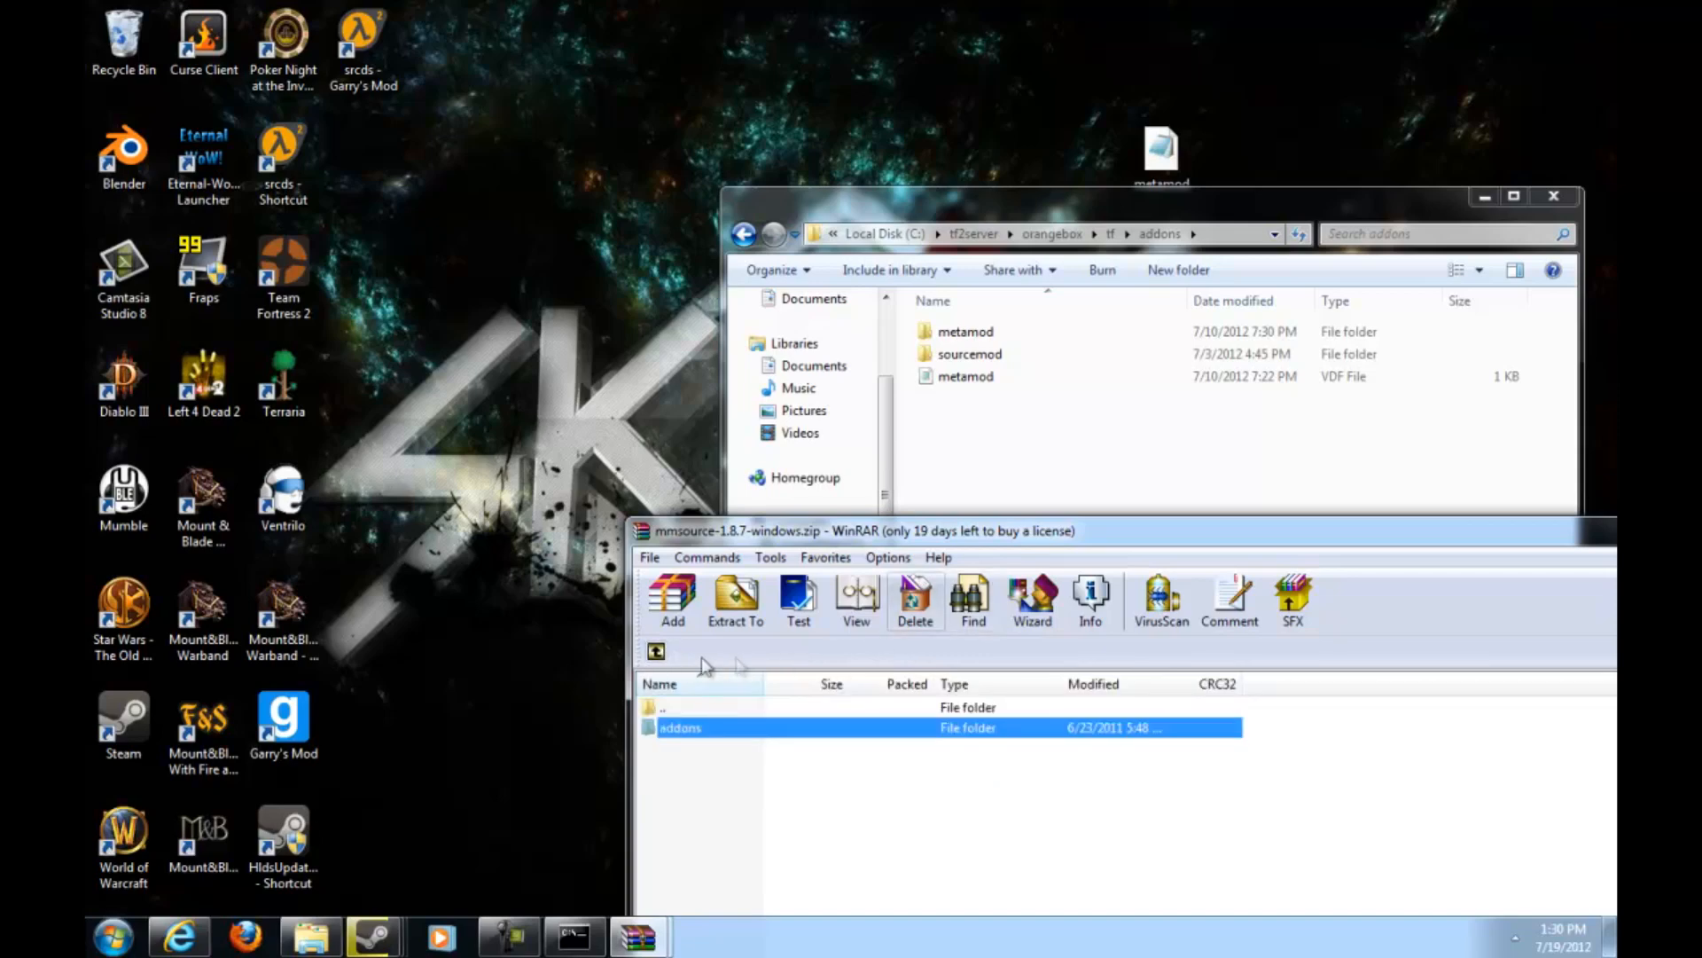
pyautogui.click(656, 651)
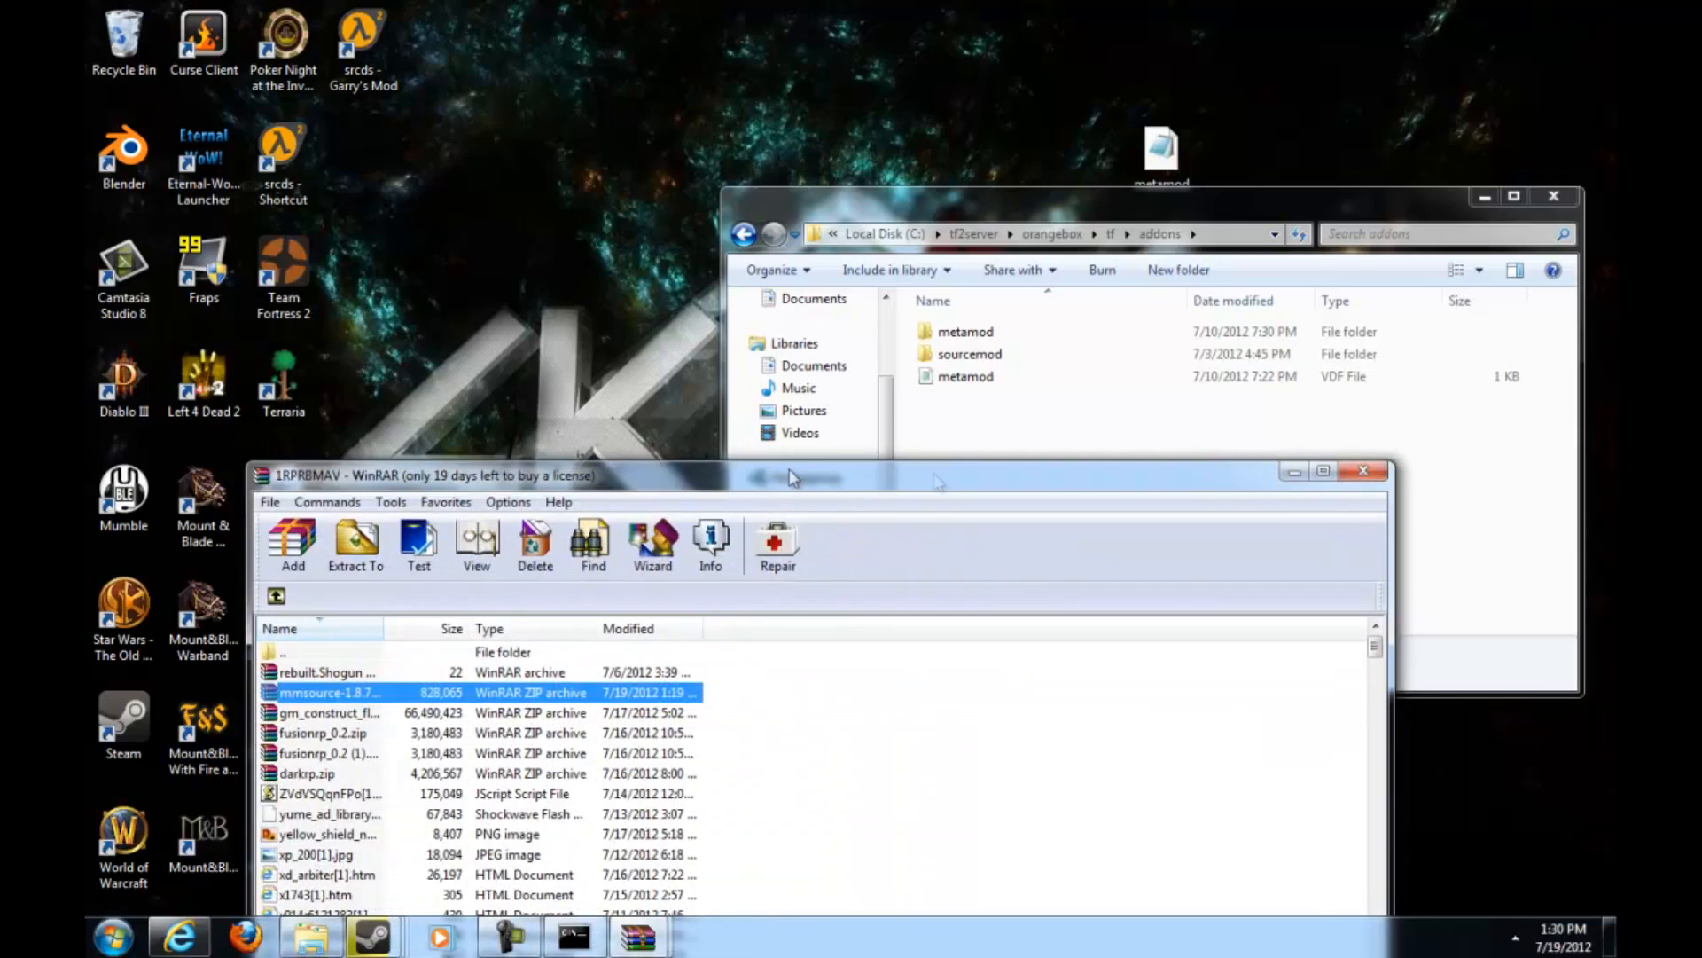
pyautogui.click(1284, 473)
pyautogui.moveTo(639, 938)
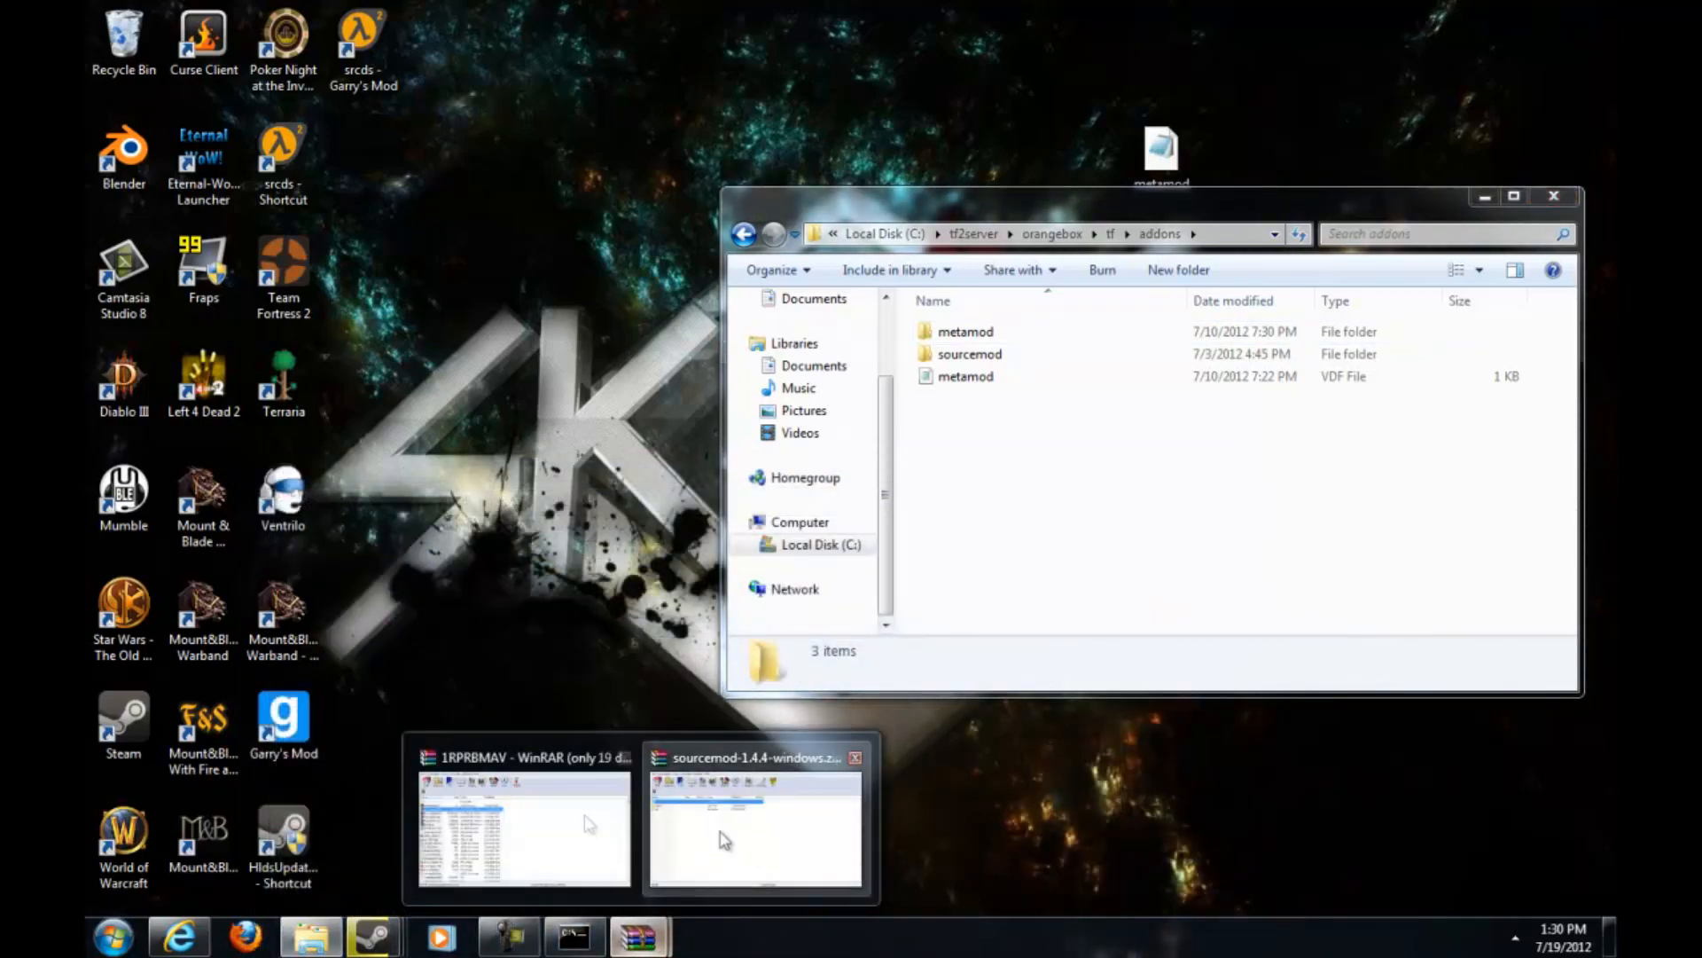
pyautogui.click(755, 827)
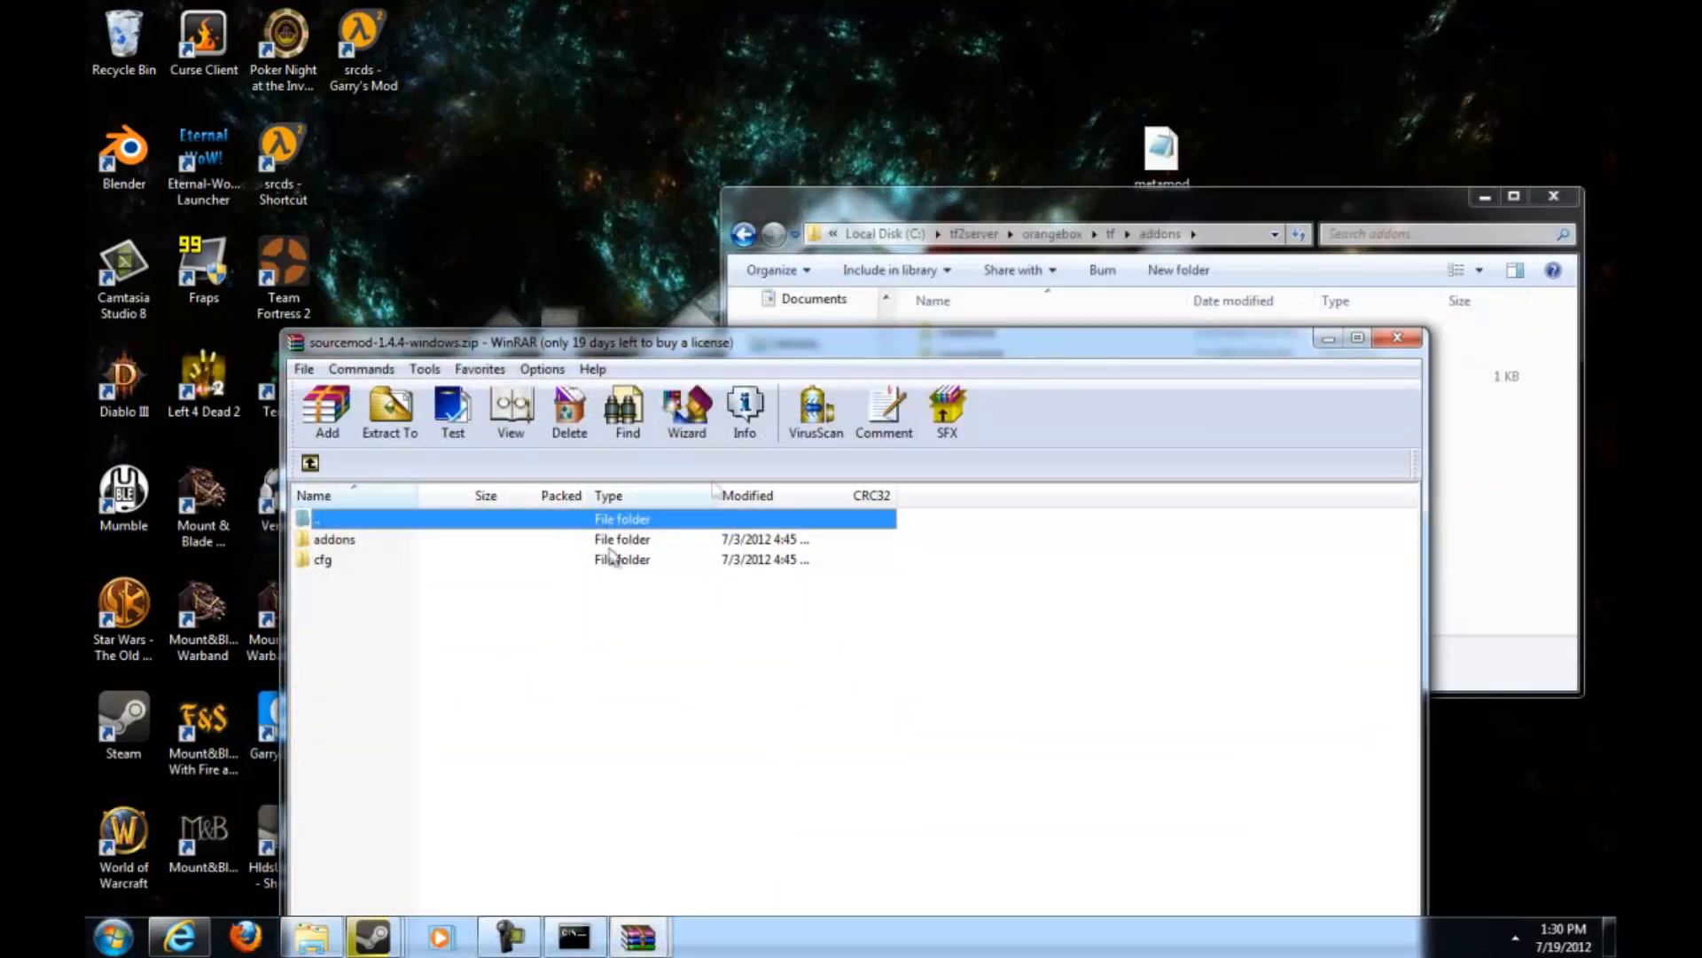
# Inspect the archive's metamod and sourcemod folders, then copy sourcemod into tf\addons.
pyautogui.moveTo(870, 350); pyautogui.dragTo(1082, 554)
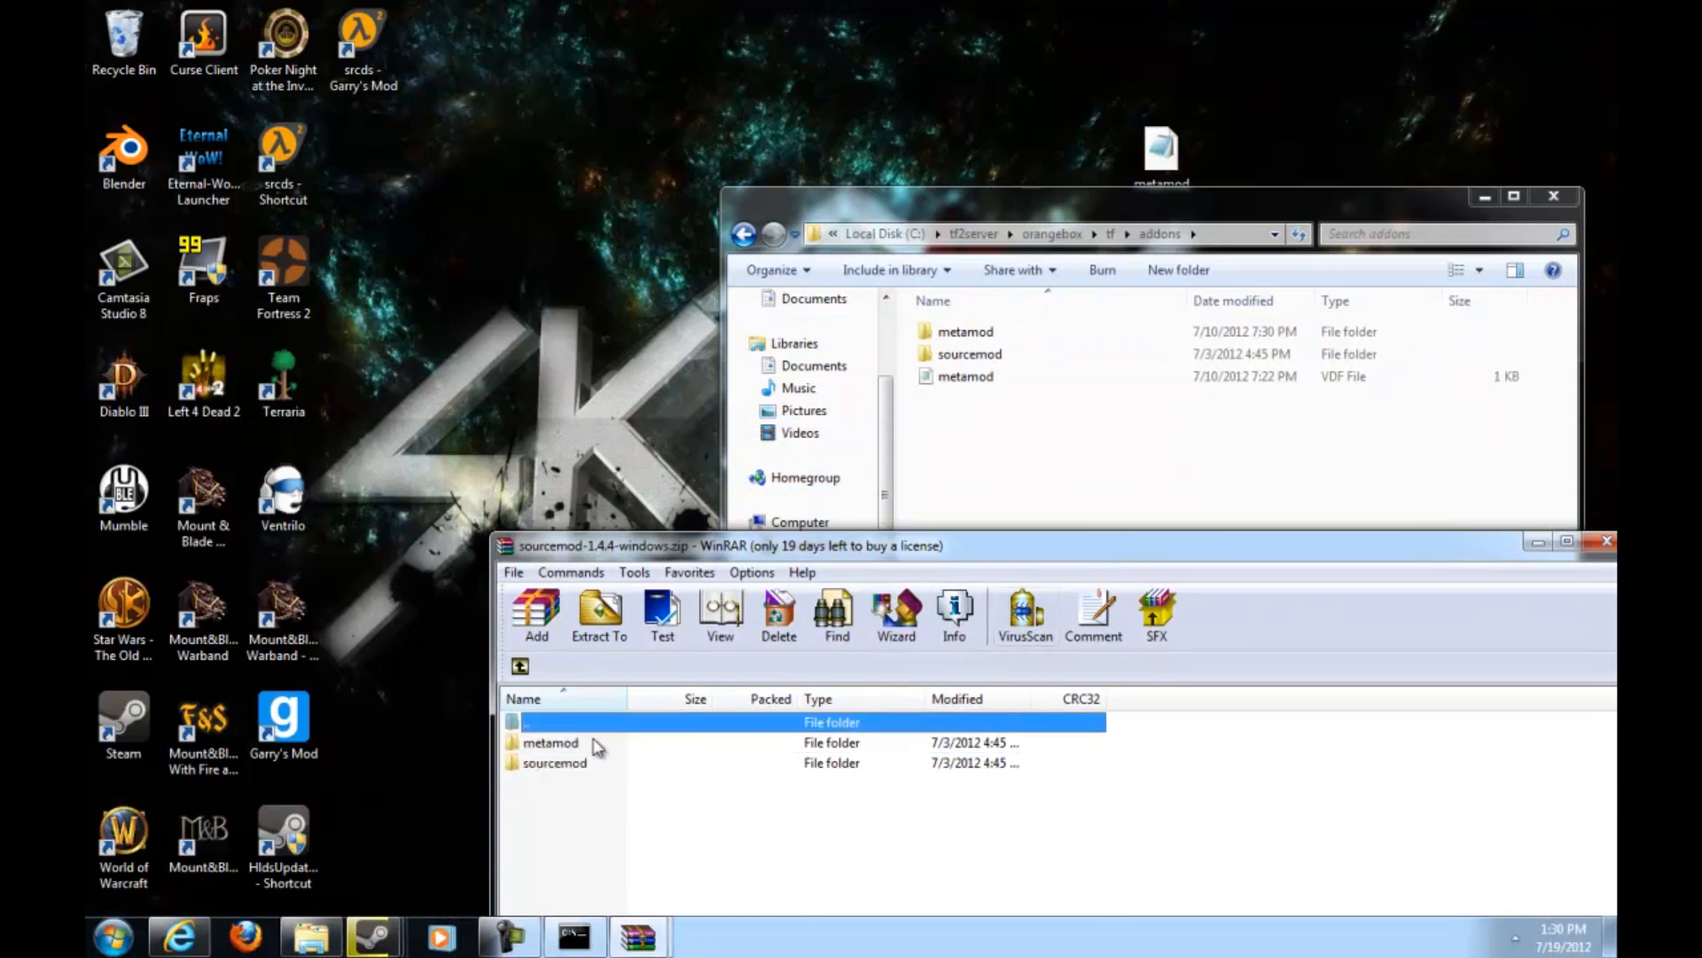
pyautogui.doubleClick(589, 745)
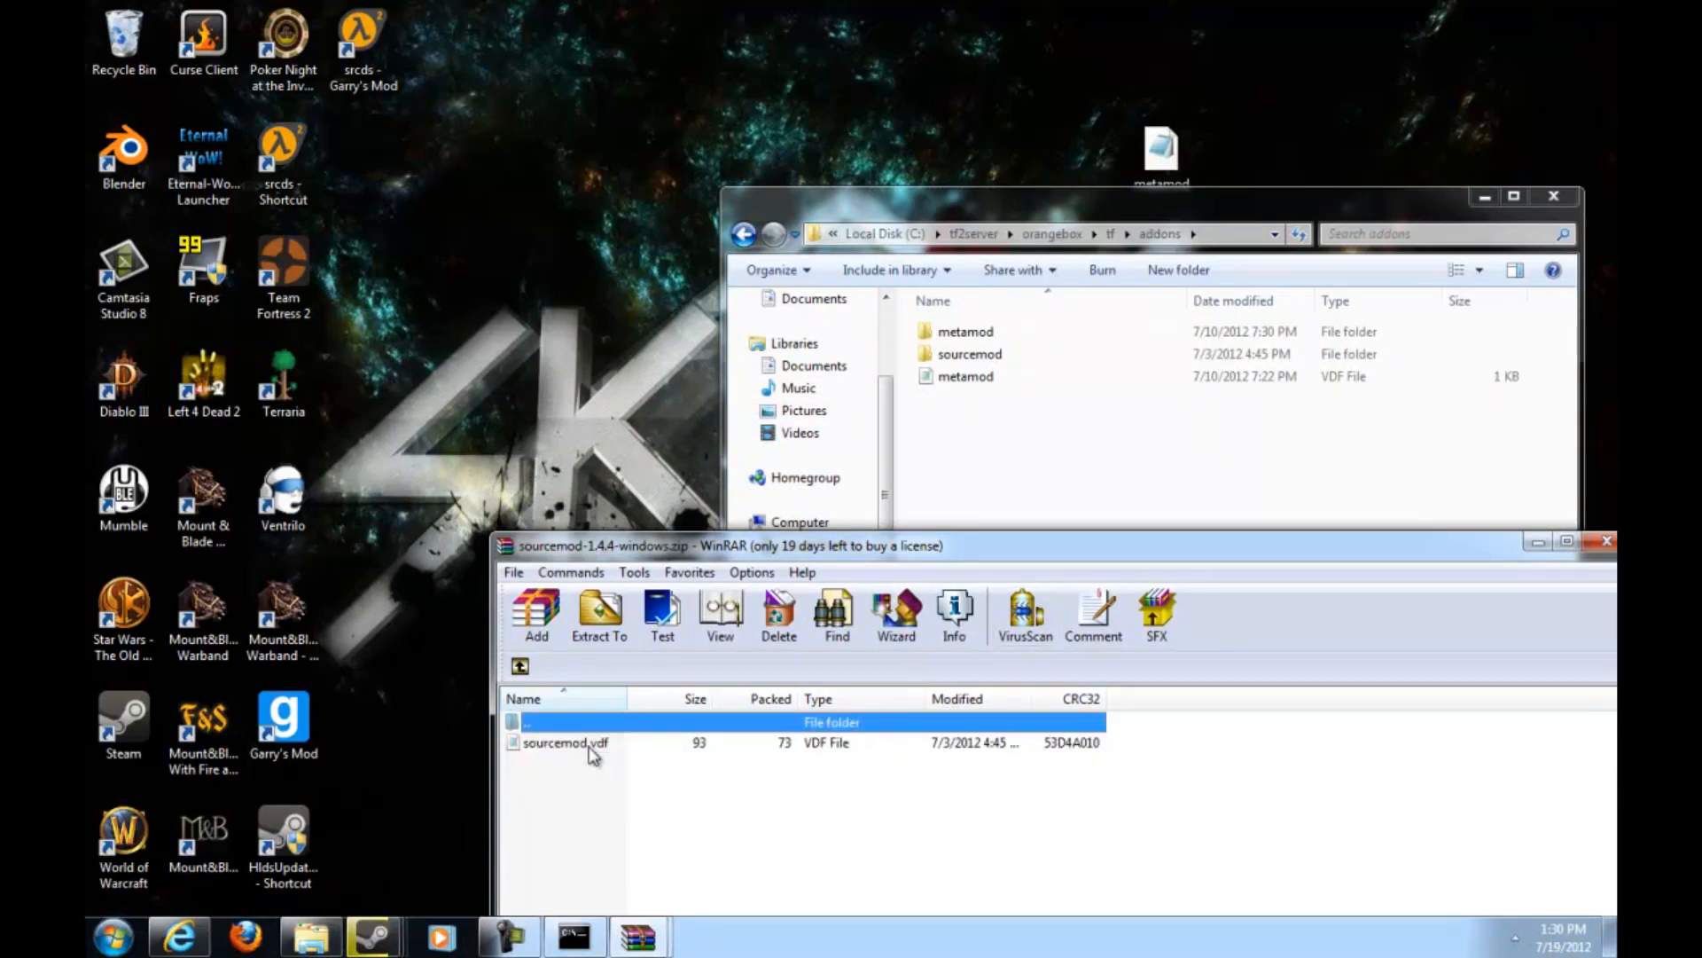
pyautogui.click(520, 669)
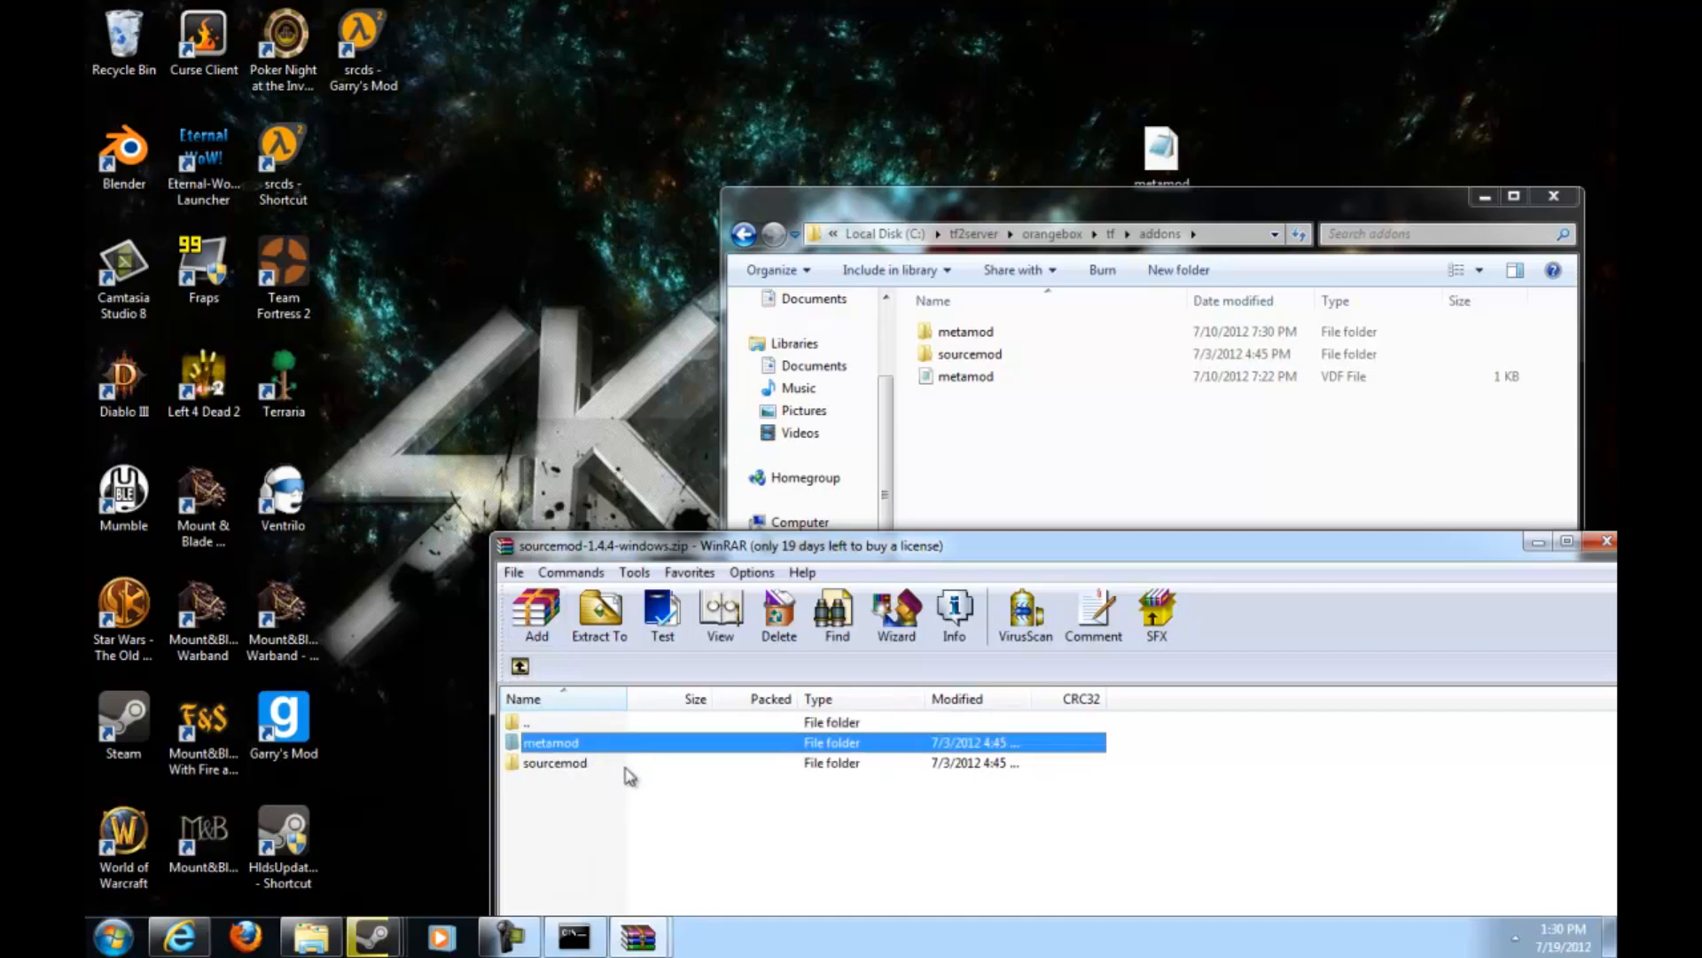
pyautogui.doubleClick(627, 766)
pyautogui.click(520, 667)
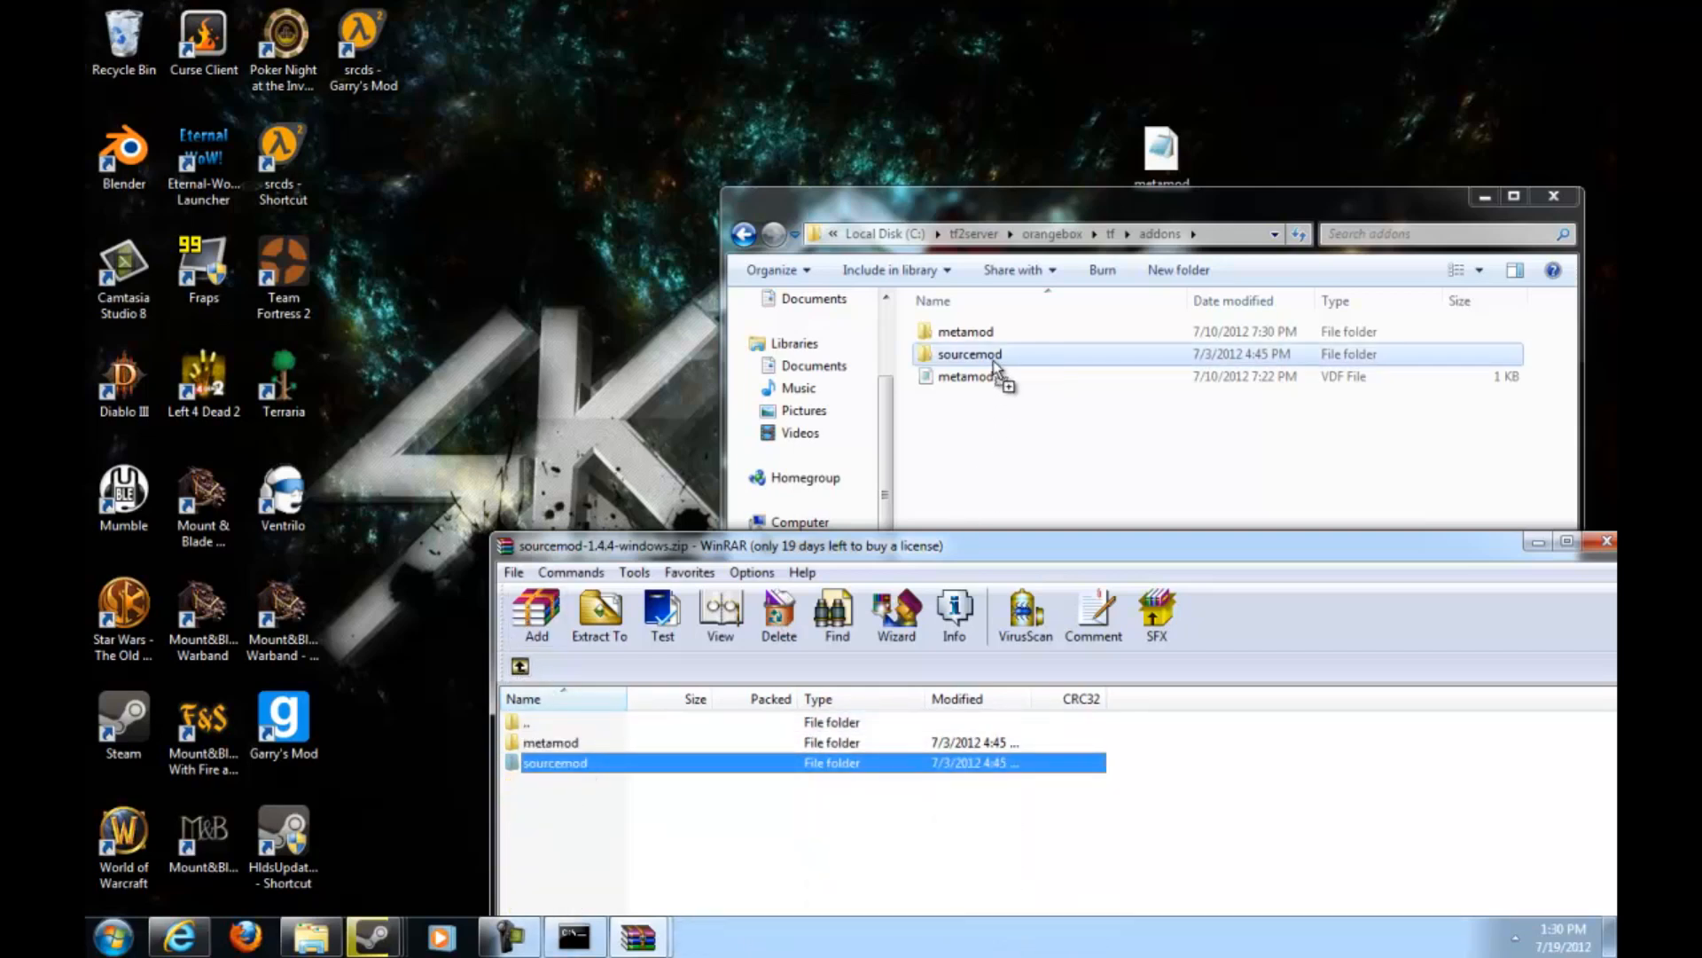
pyautogui.moveTo(609, 742)
pyautogui.mouseDown()
pyautogui.moveTo(987, 432)
pyautogui.moveTo(1084, 175)
pyautogui.moveTo(1022, 397)
pyautogui.mouseUp()
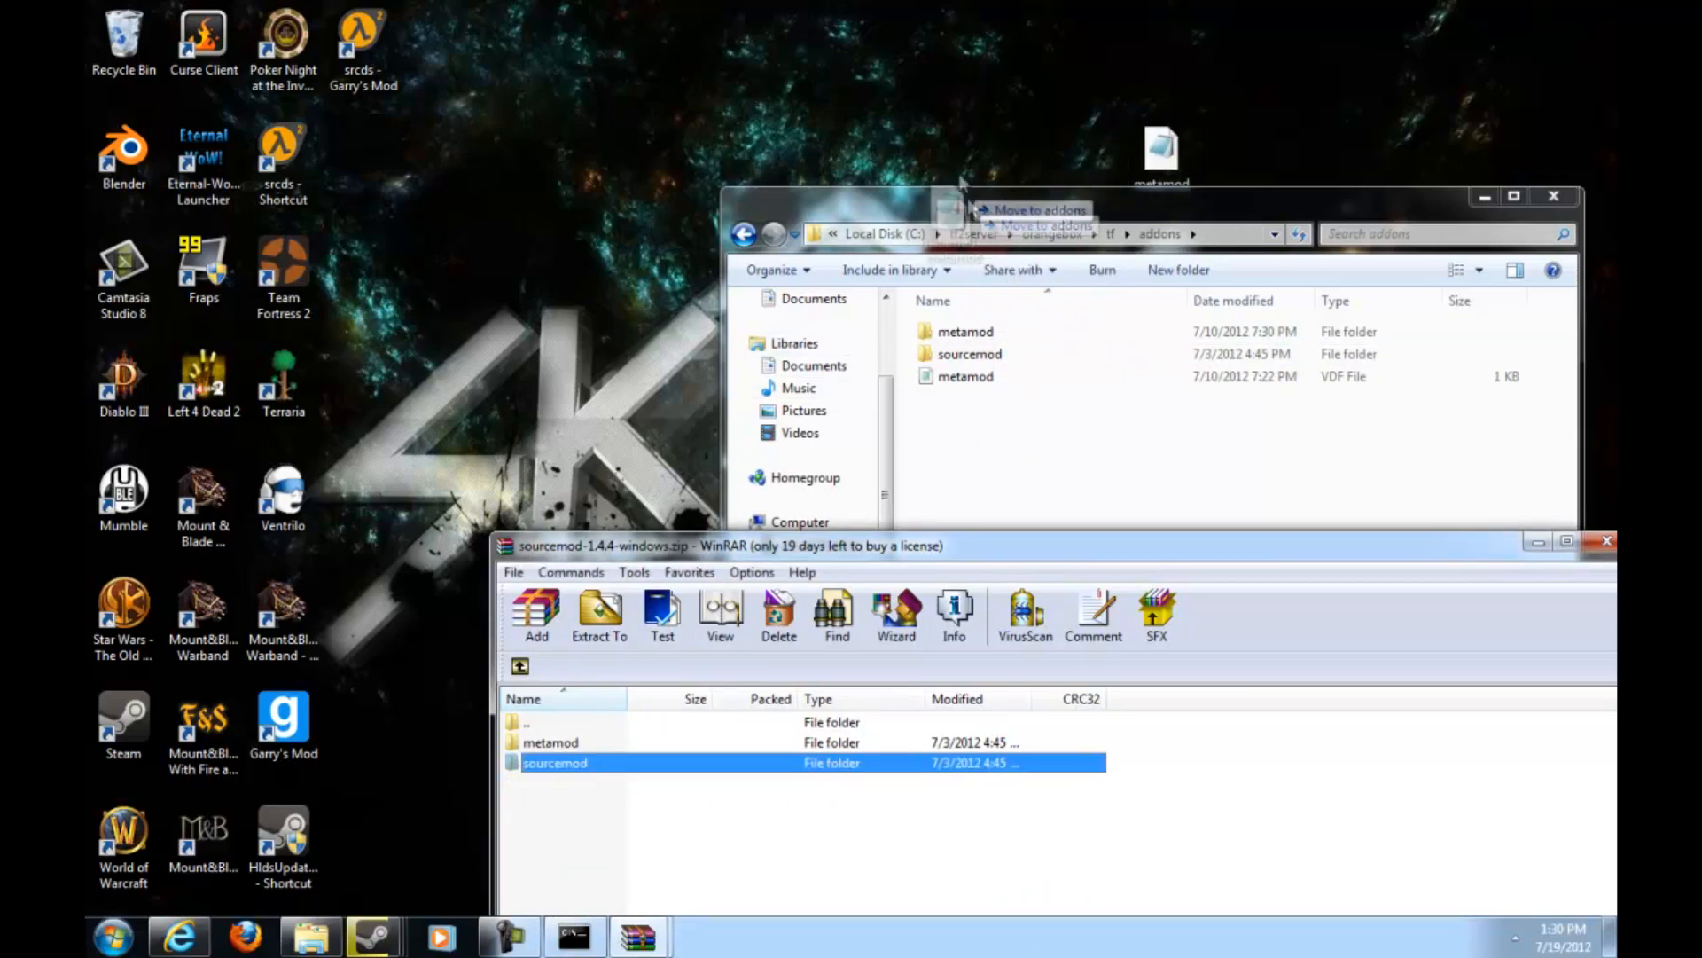
# Verify sourcemod.vdf is in addons\metamod matching the archive, then close the server folder.
pyautogui.doubleClick(599, 761)
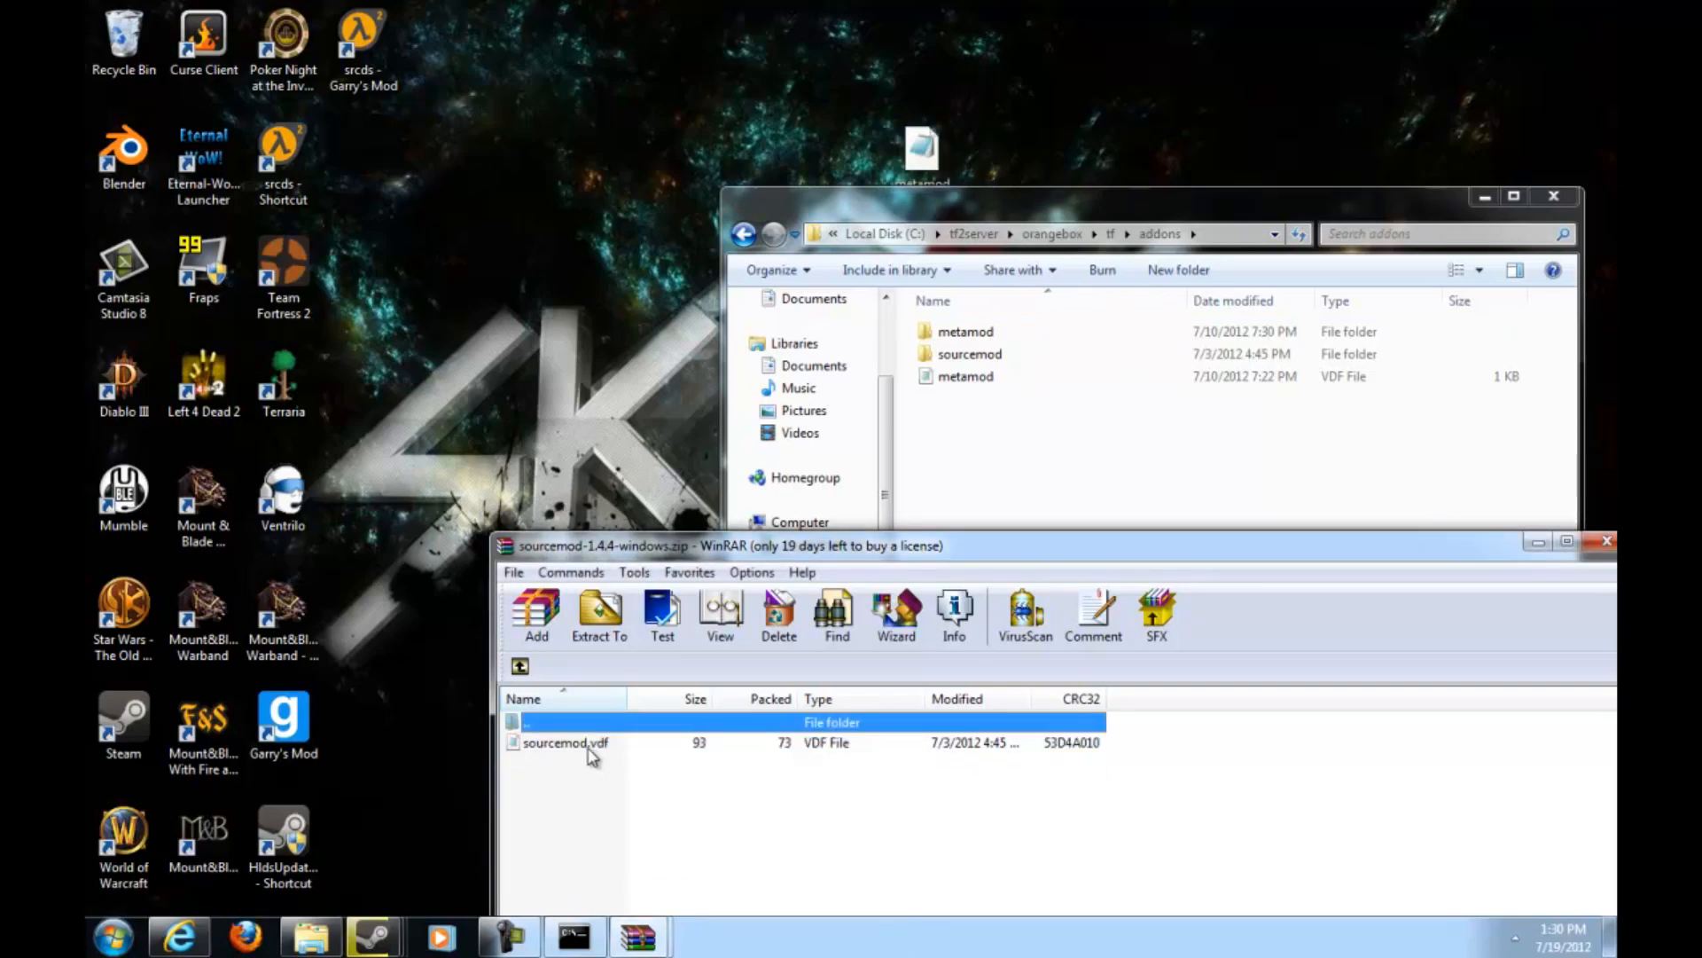
pyautogui.doubleClick(966, 331)
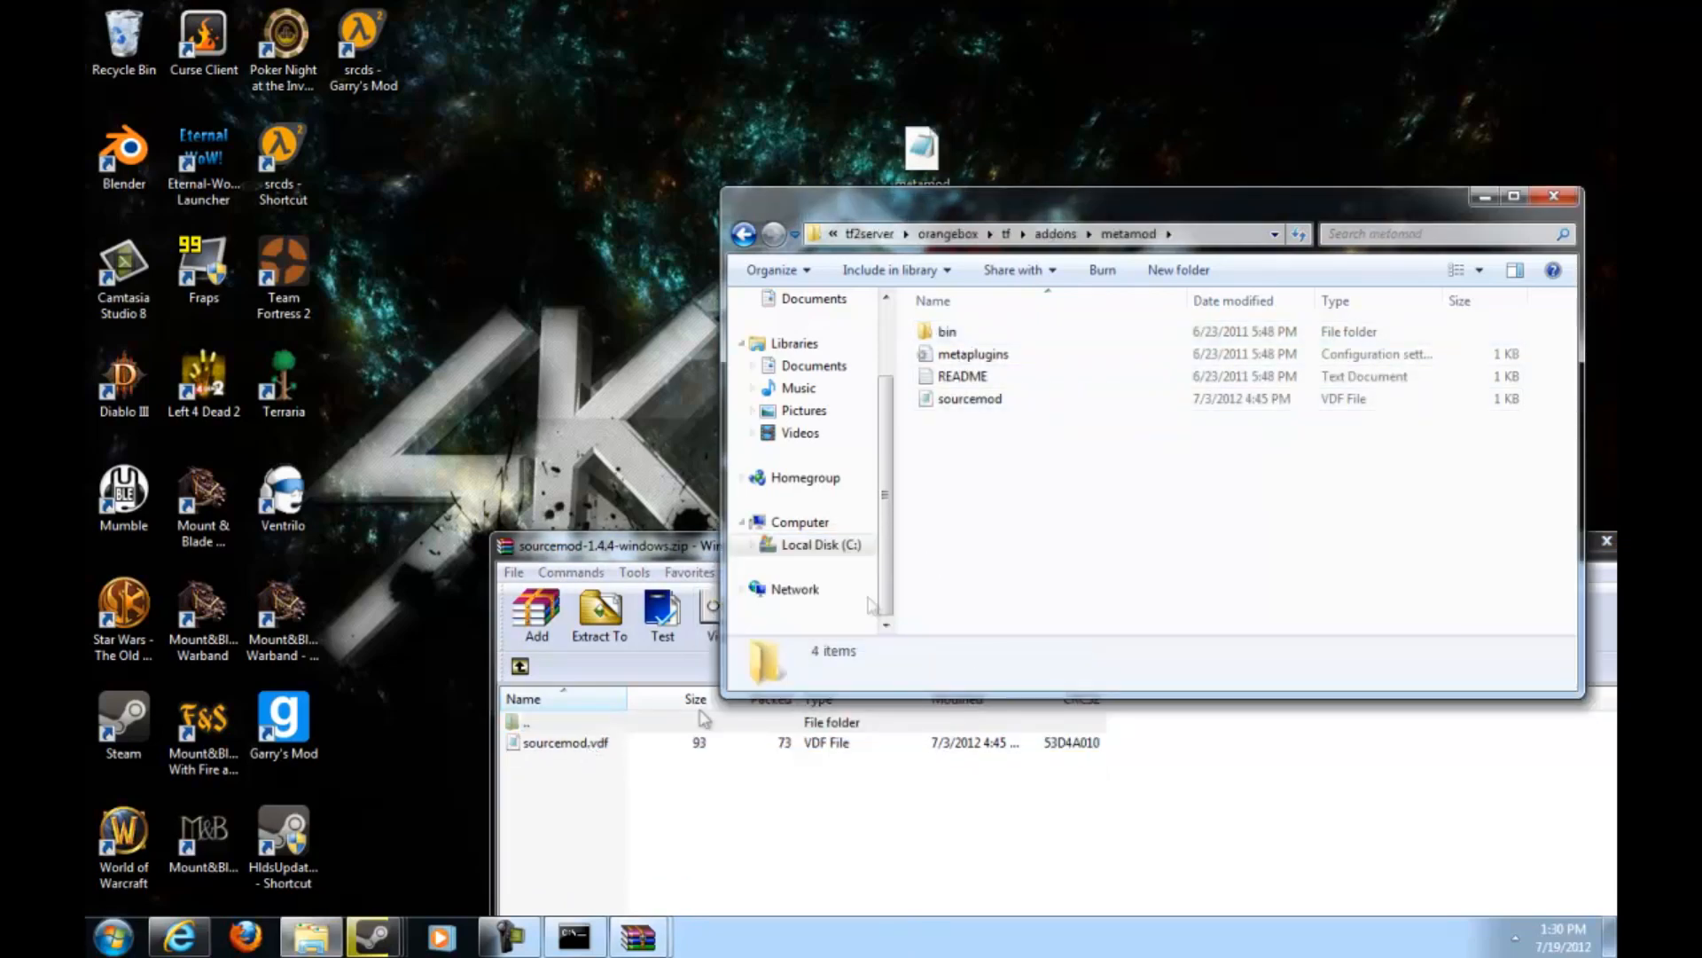
pyautogui.click(572, 748)
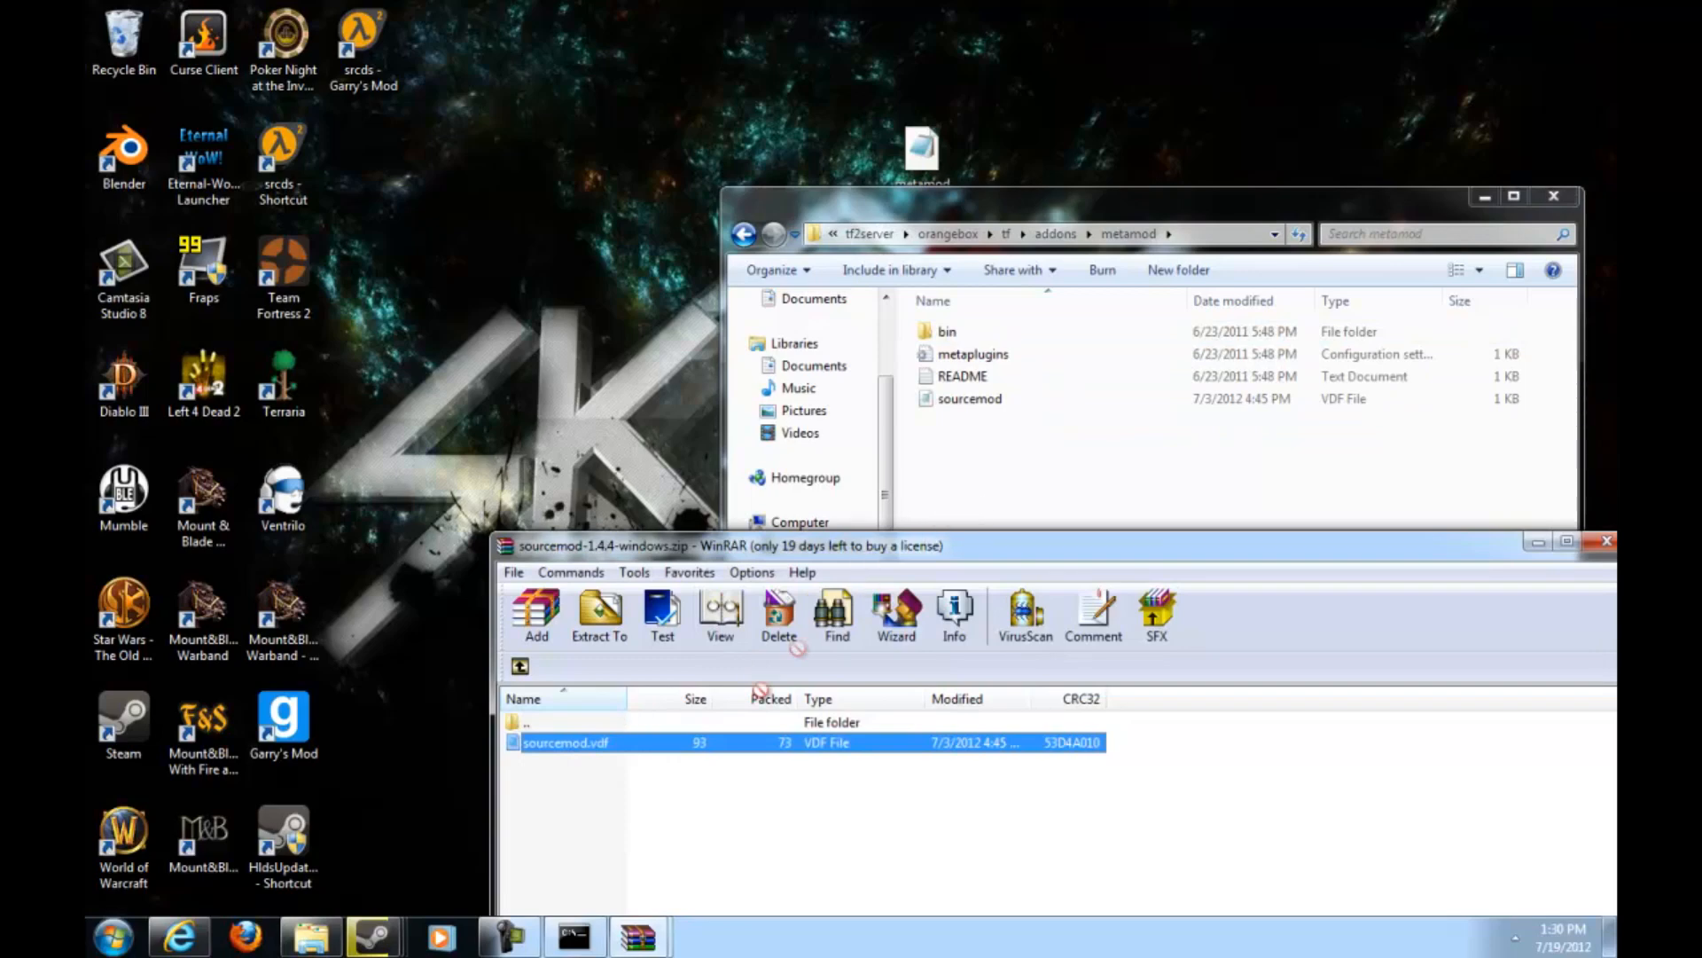
pyautogui.click(1553, 196)
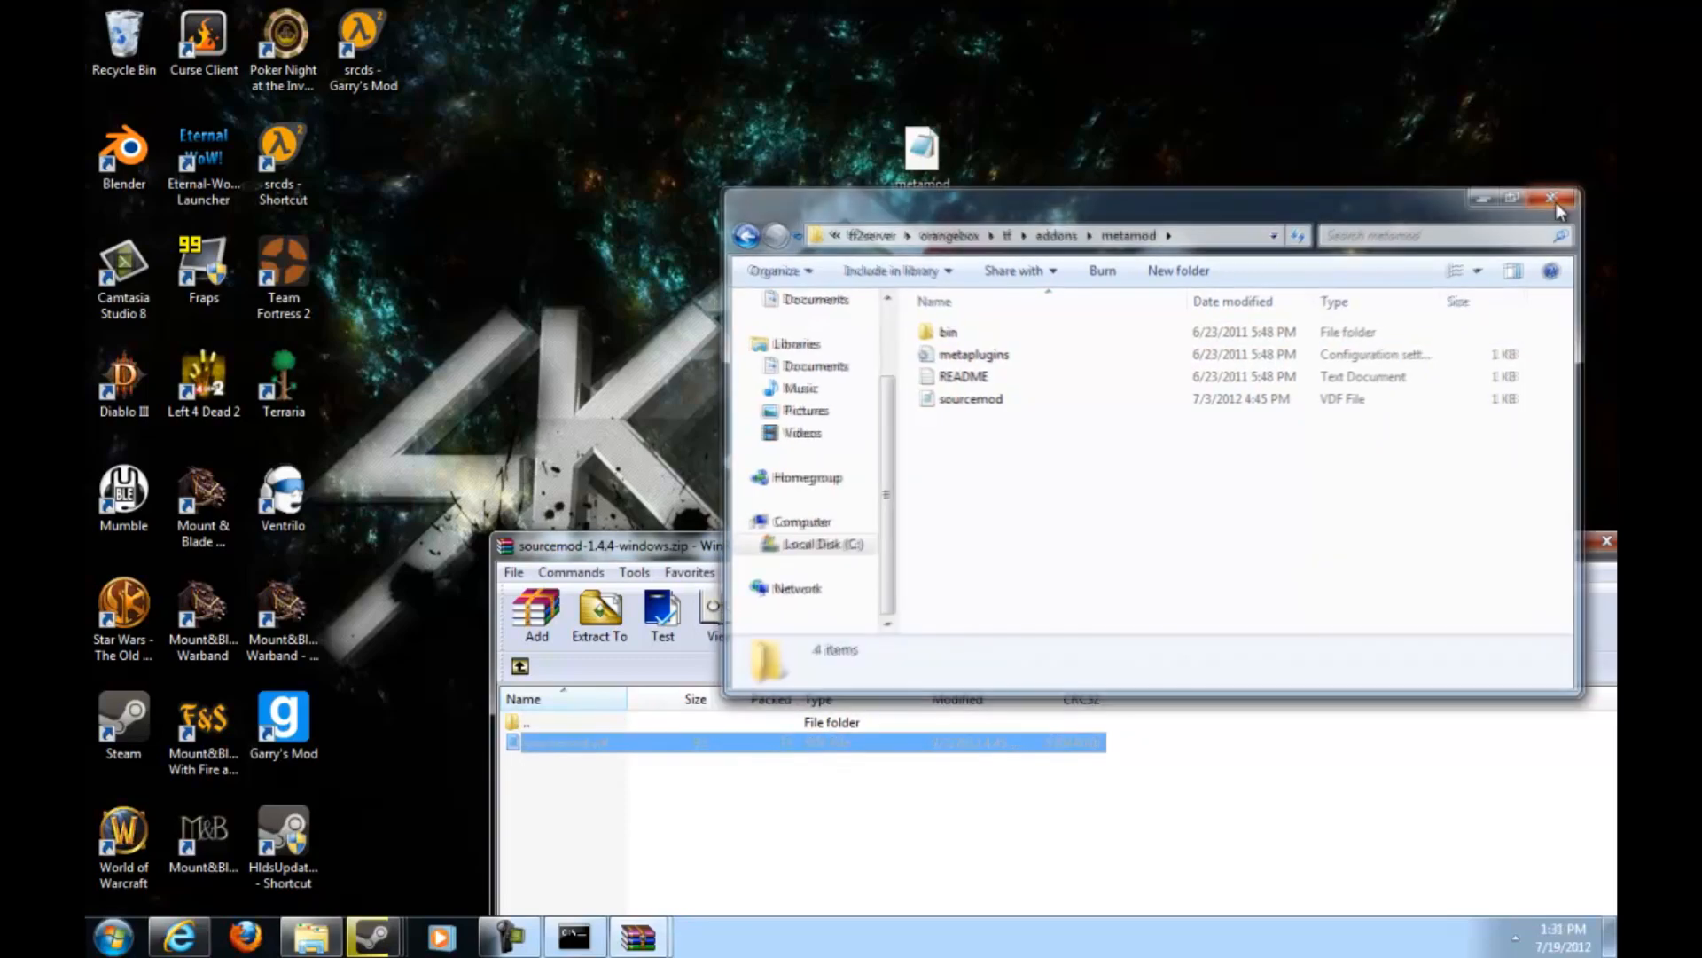
pyautogui.moveTo(1432, 562); pyautogui.dragTo(1235, 416)
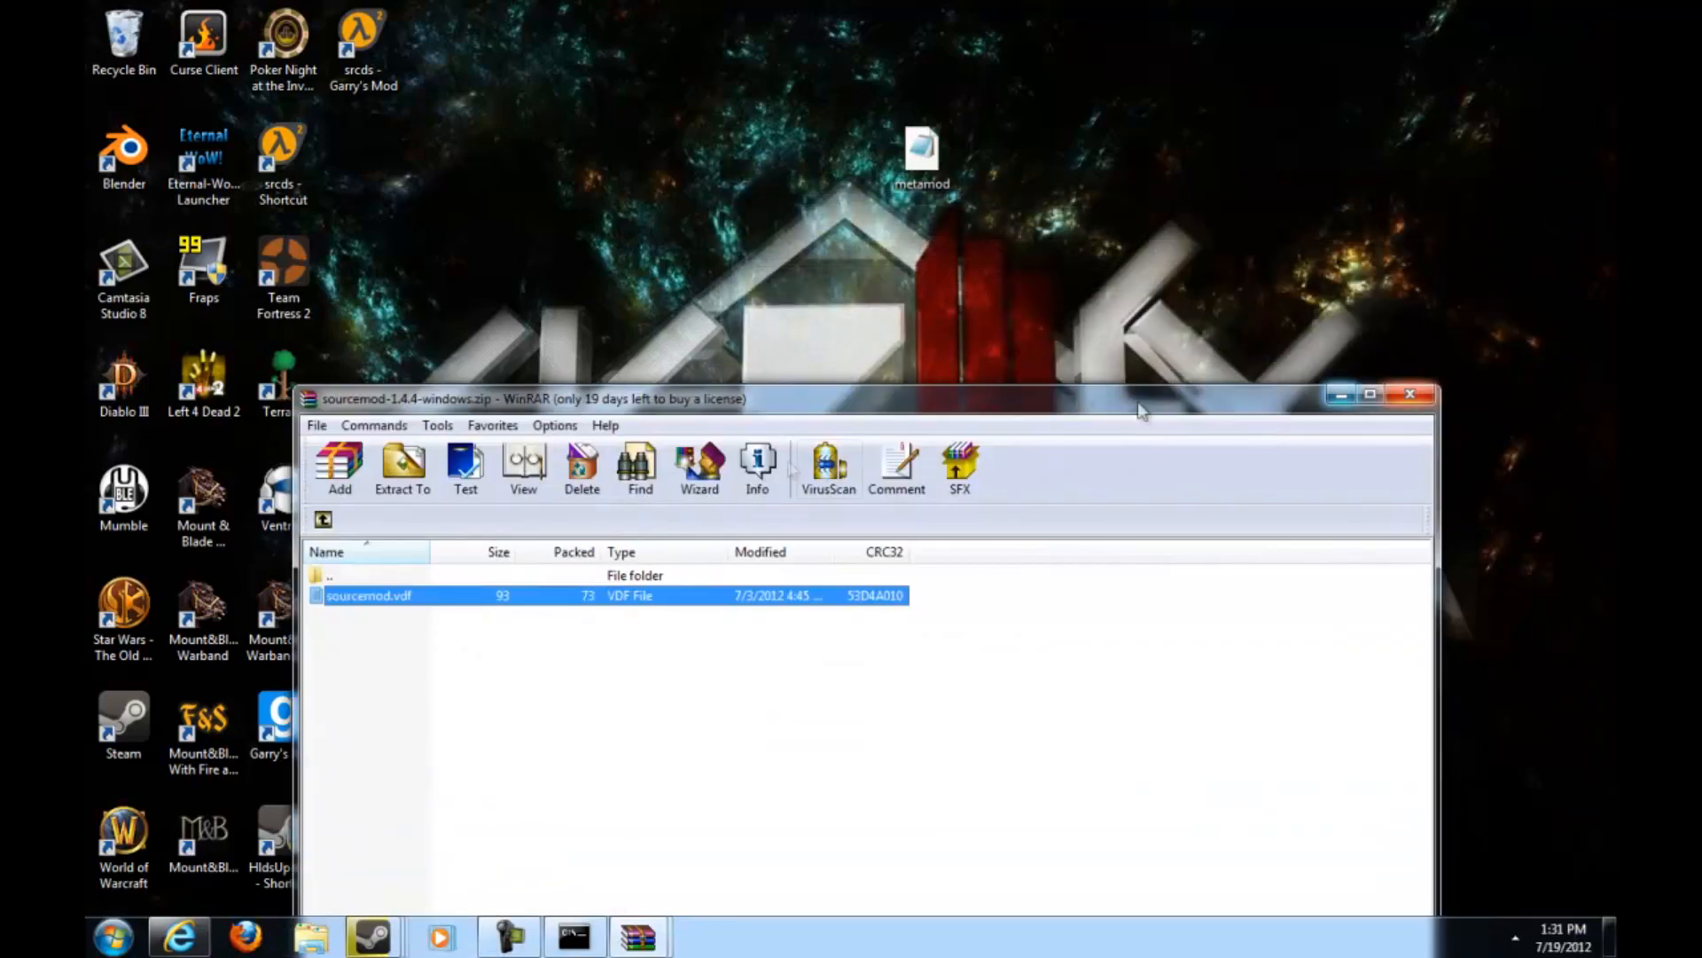
# Browse a new Explorer window to C:\tf2server\orangebox\tf\cfg.
pyautogui.click(322, 521)
pyautogui.click(311, 937)
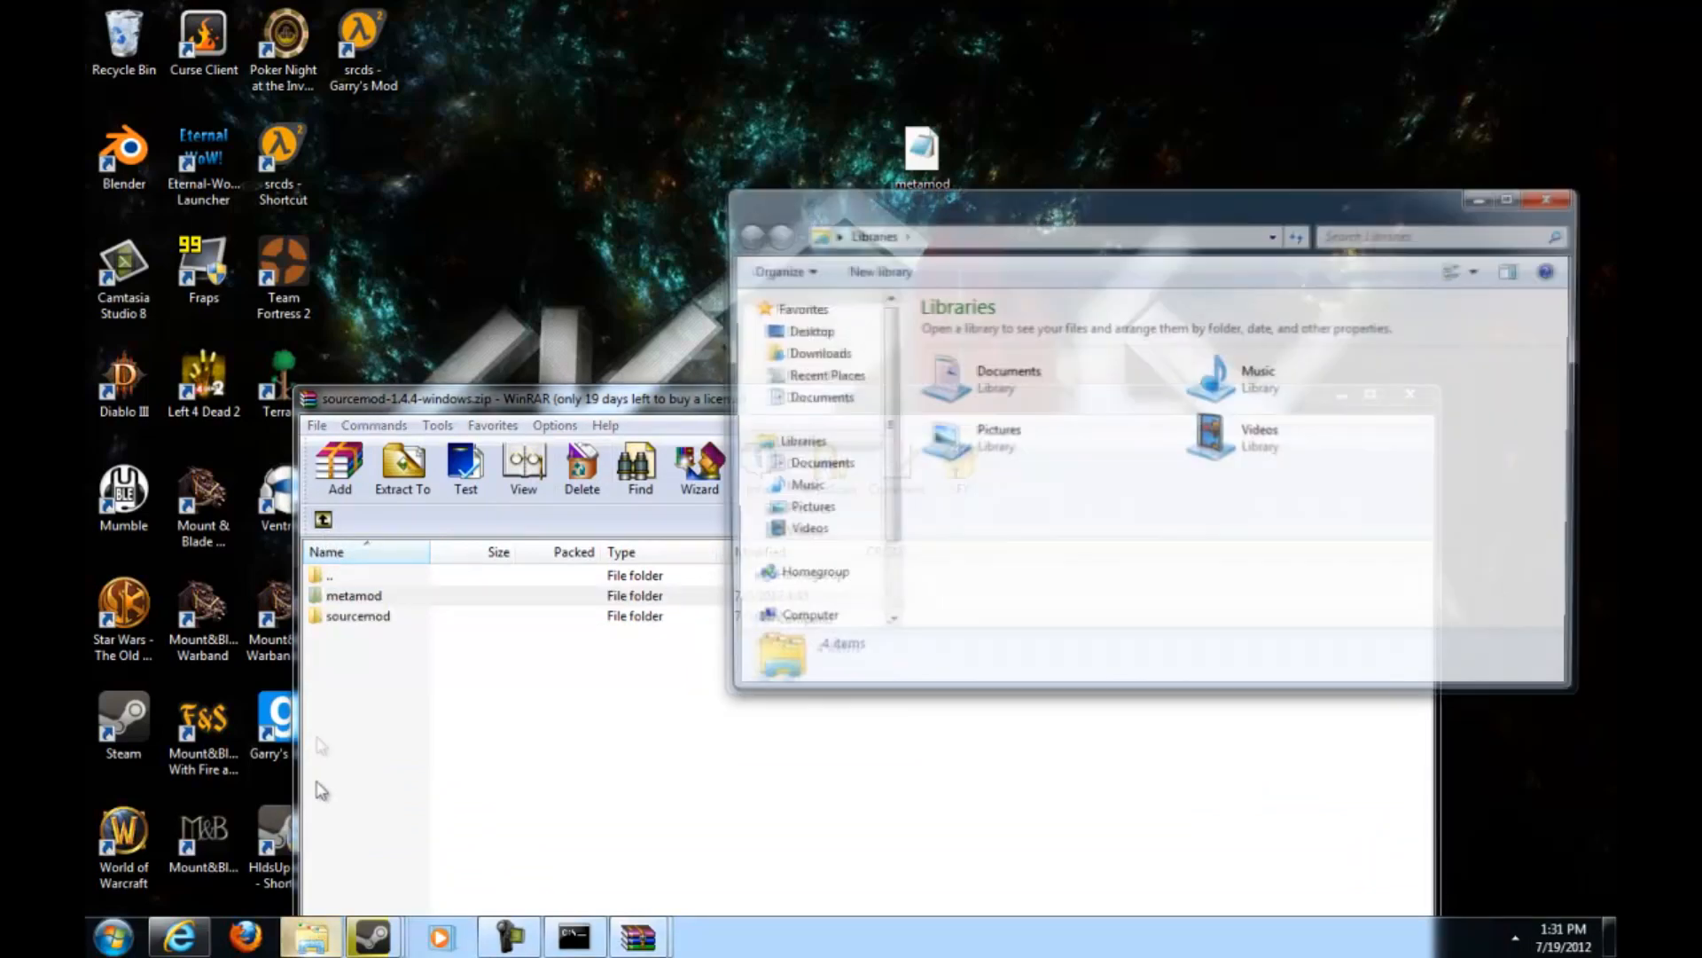
pyautogui.click(800, 620)
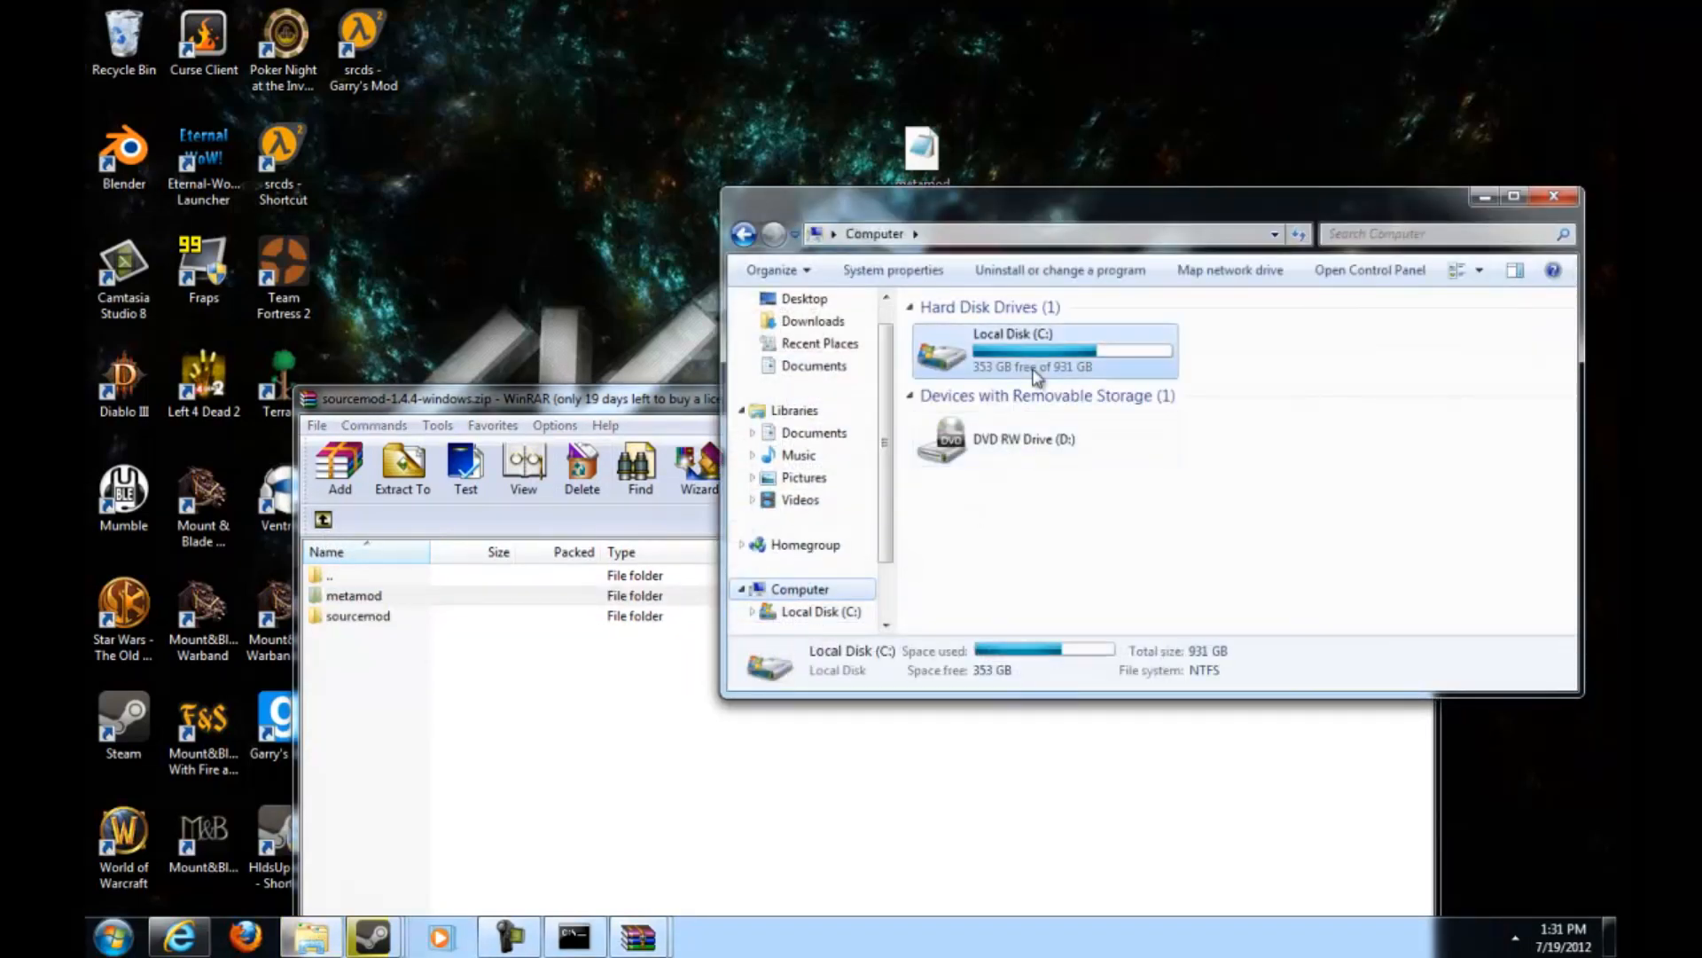
pyautogui.doubleClick(1011, 349)
pyautogui.scroll(-3, 974, 566)
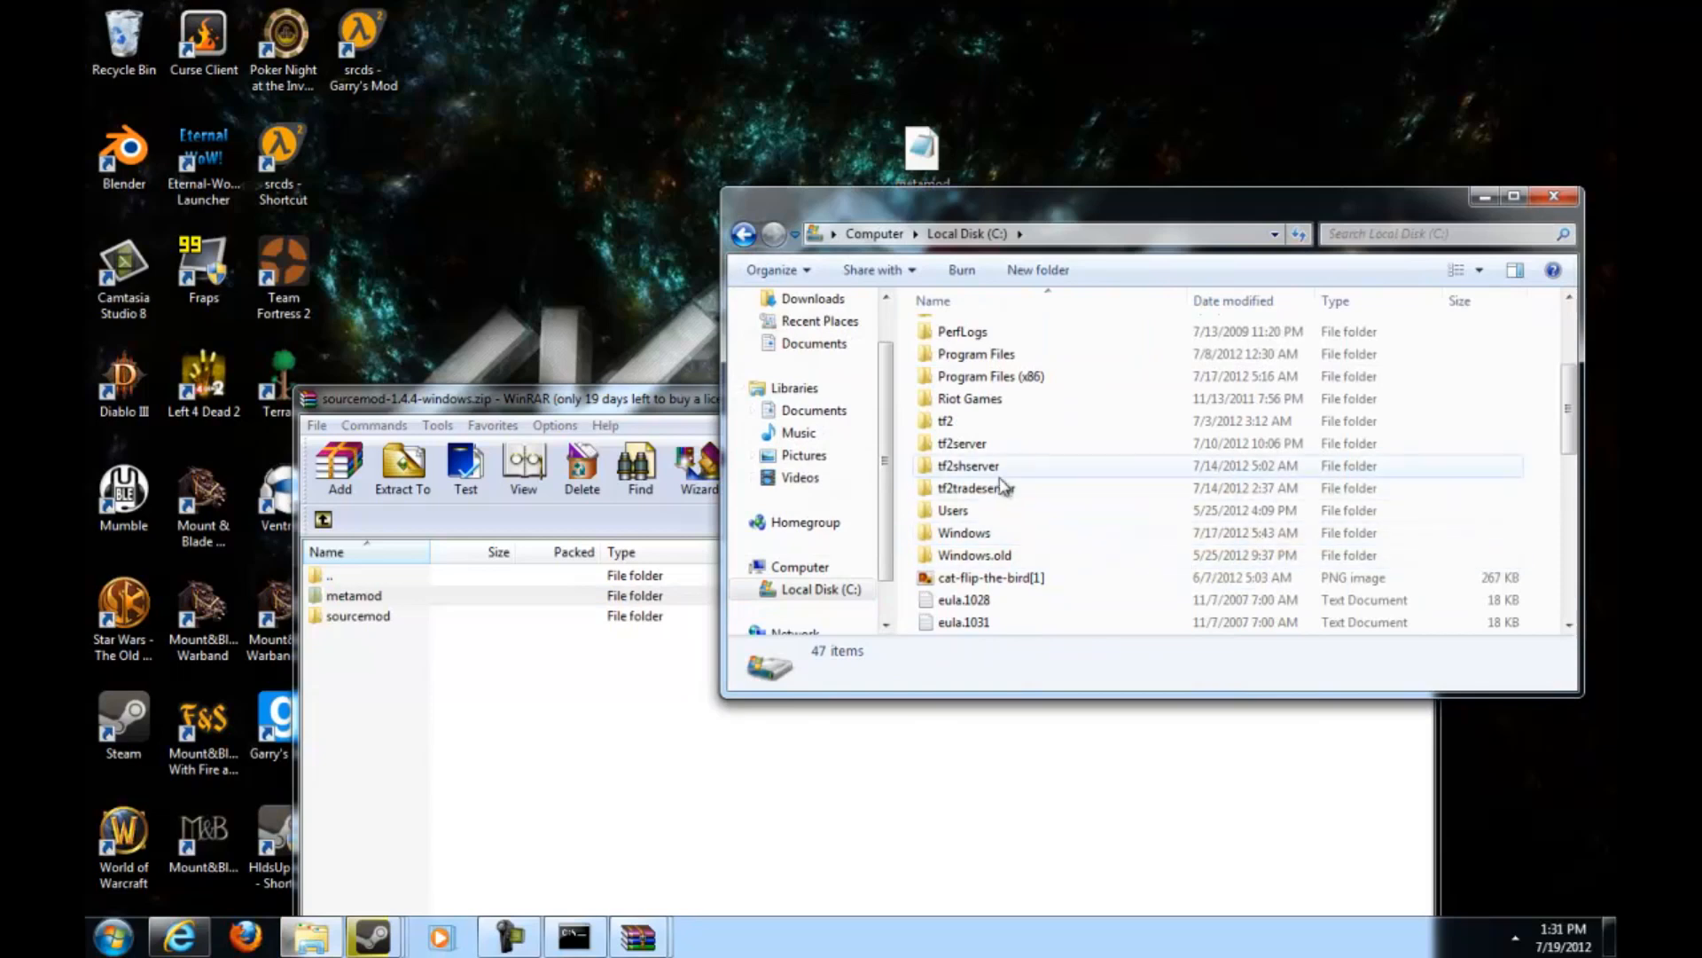
pyautogui.doubleClick(960, 457)
pyautogui.doubleClick(968, 354)
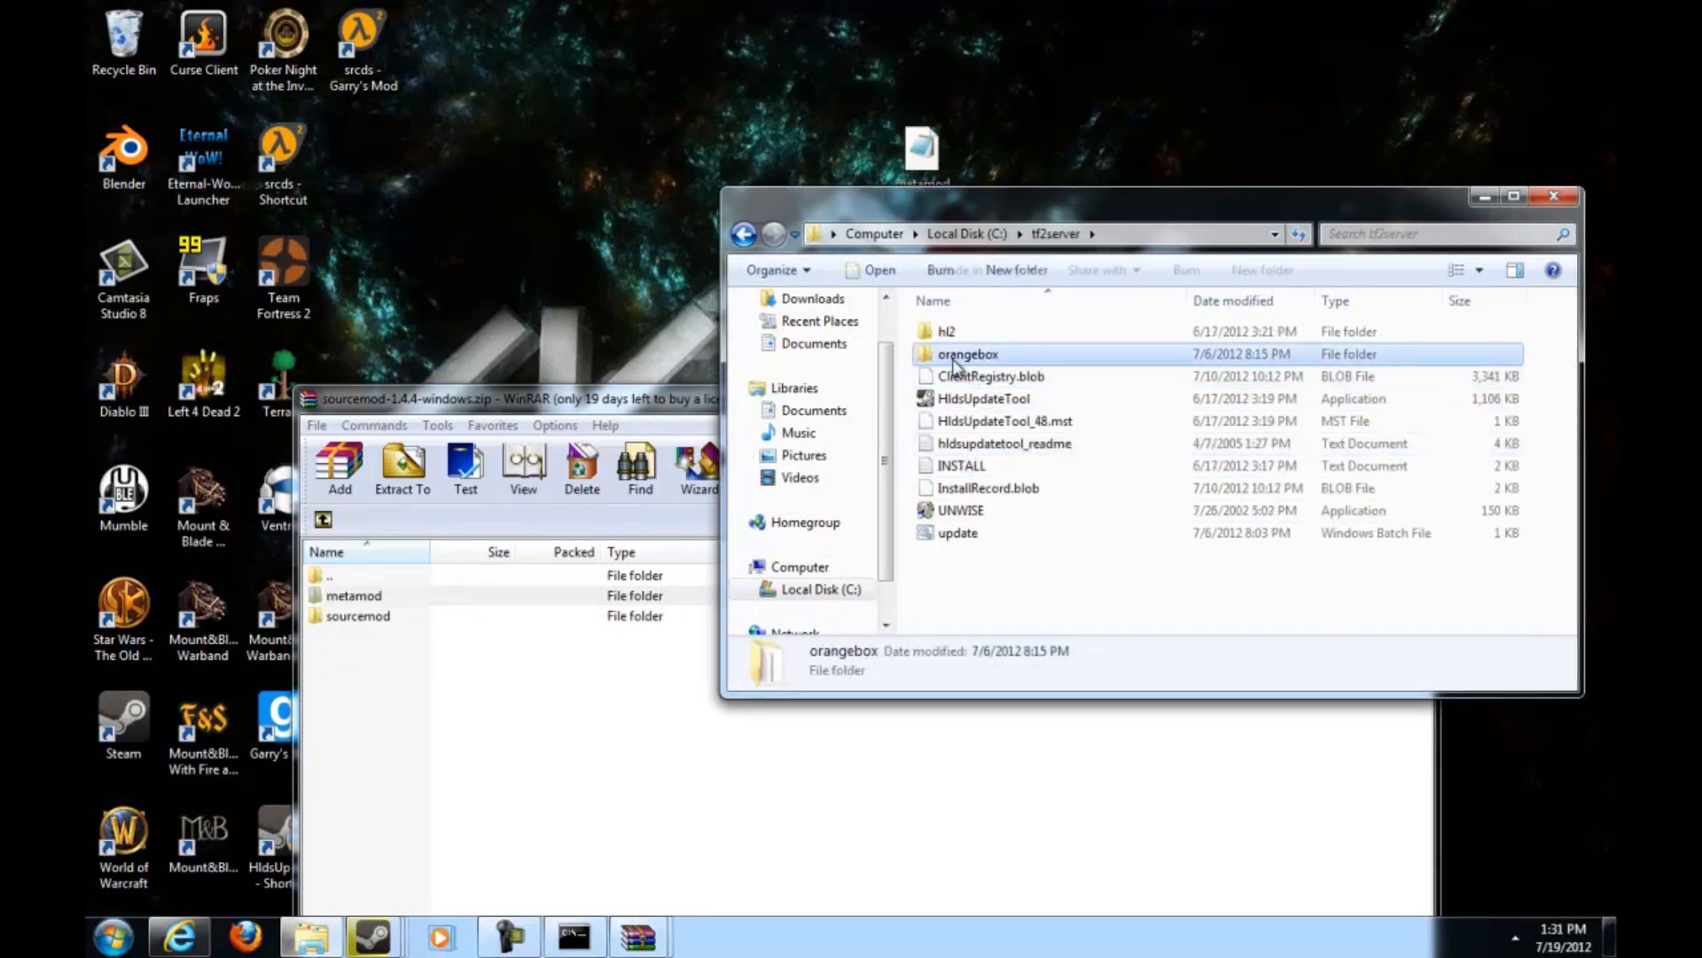
pyautogui.doubleClick(990, 397)
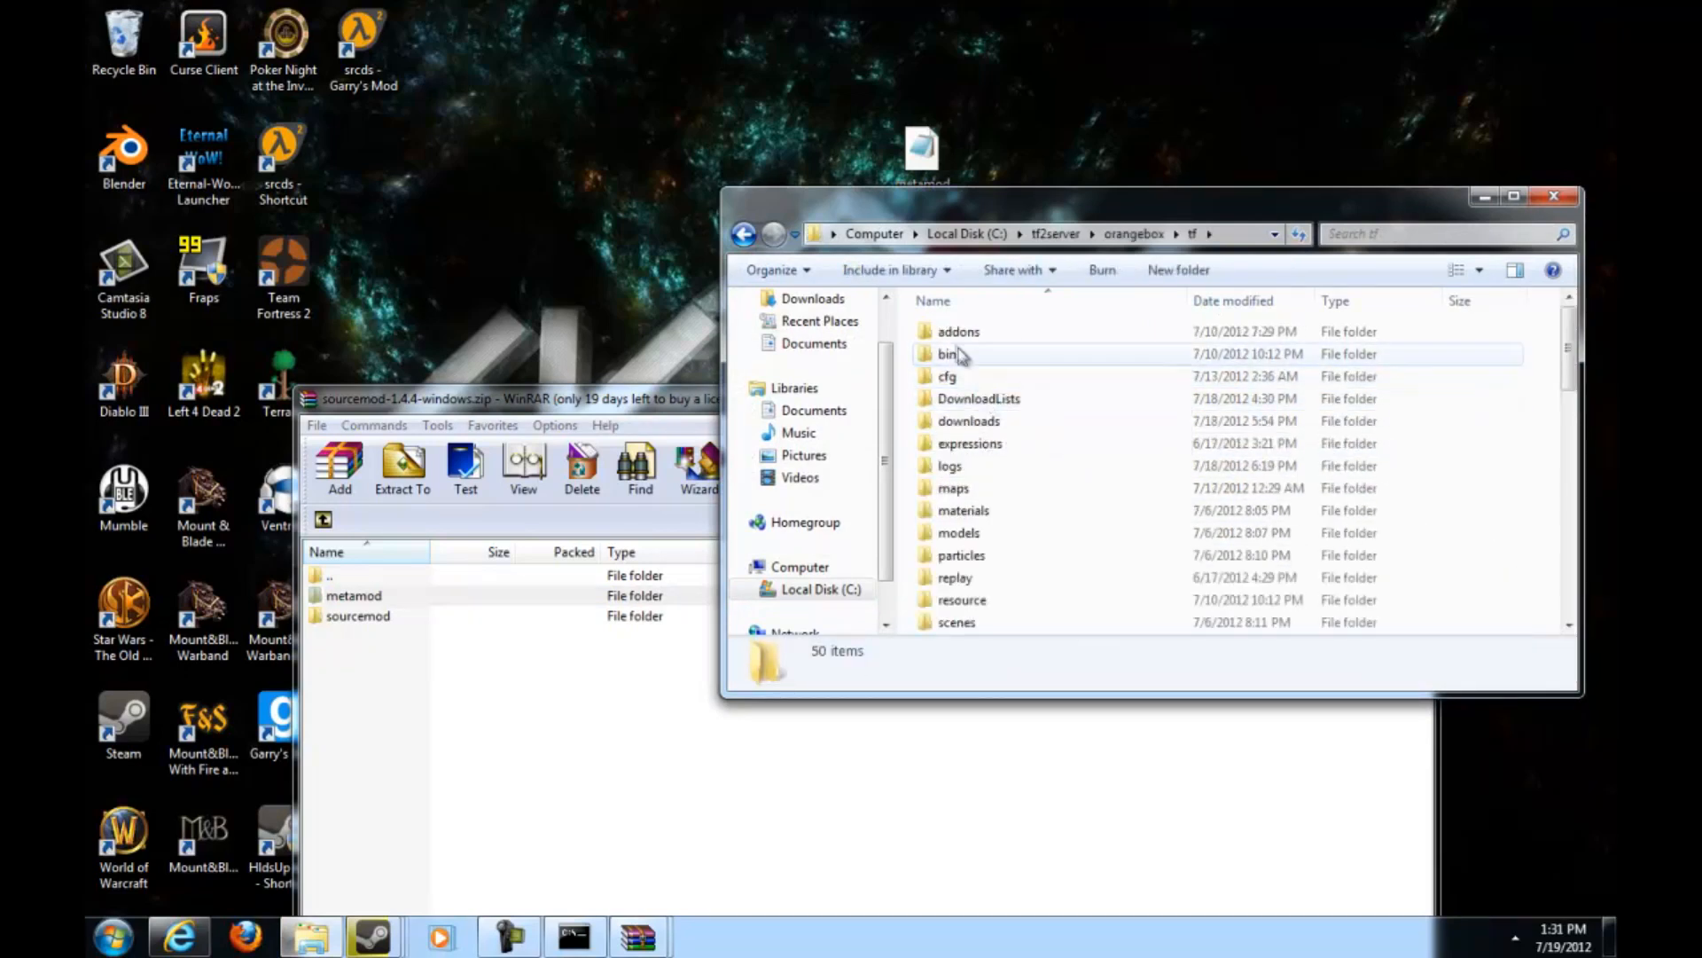
pyautogui.click(1002, 384)
pyautogui.doubleClick(1001, 383)
# Copy the archive's cfg sourcemod folder into the server's tf\cfg folder.
pyautogui.doubleClick(399, 620)
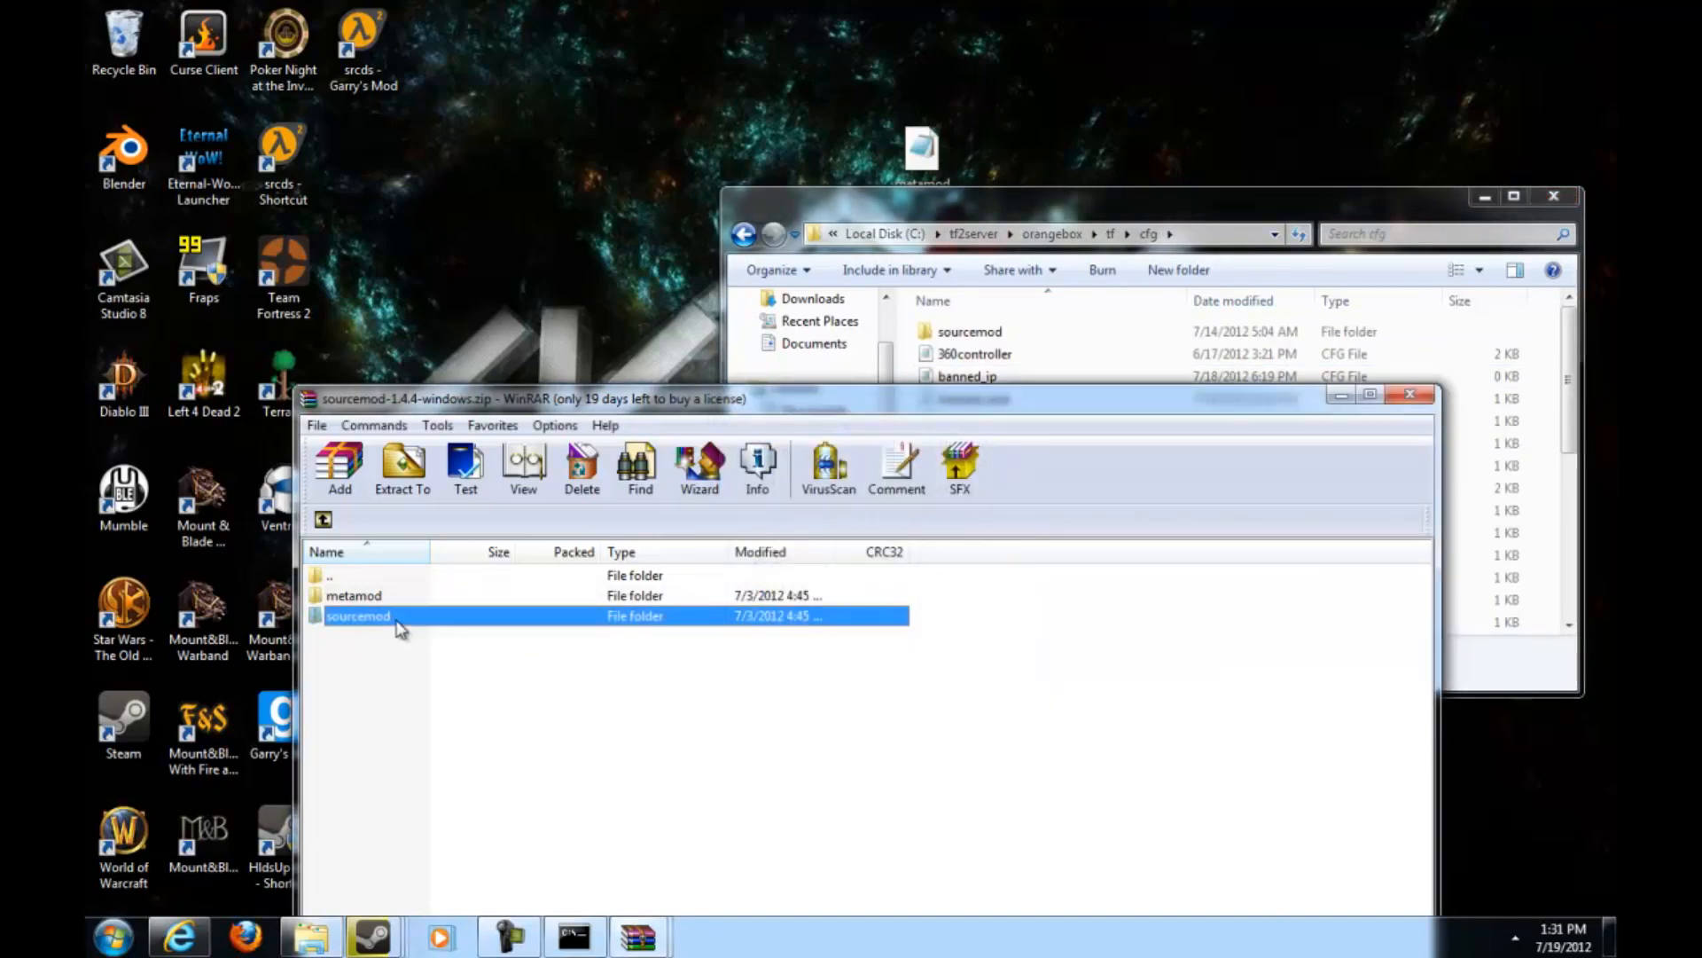
pyautogui.doubleClick(326, 520)
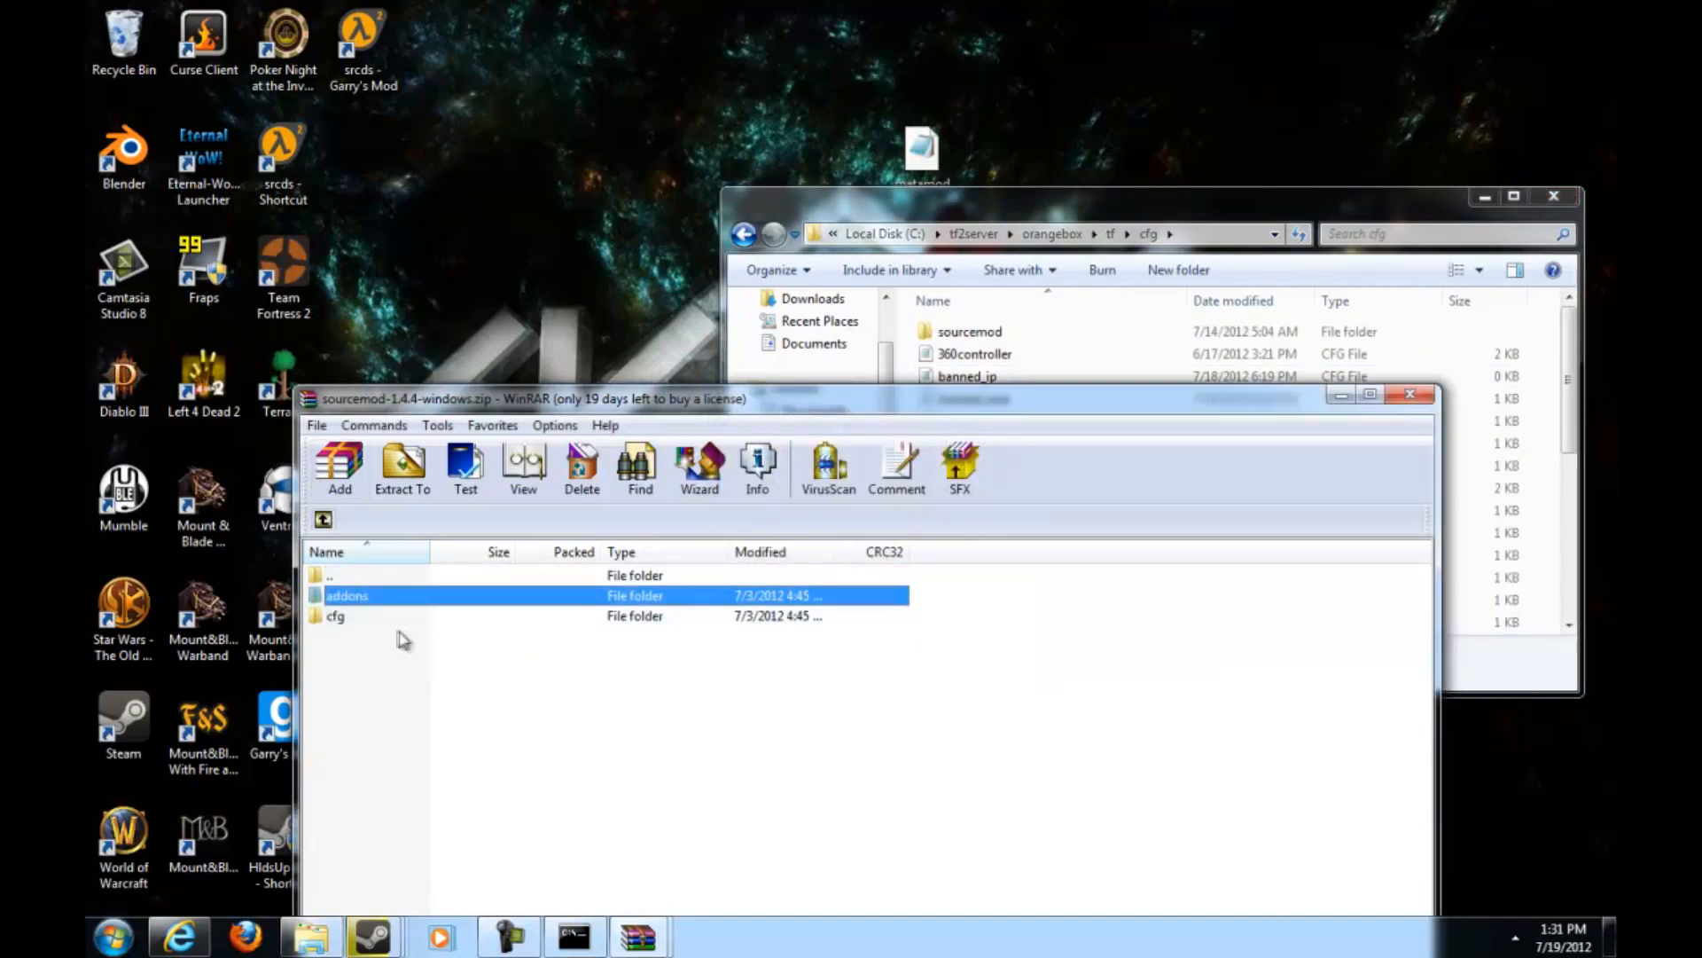
pyautogui.press('BackSpace')
pyautogui.moveTo(349, 597)
pyautogui.mouseDown()
pyautogui.moveTo(1061, 344)
pyautogui.moveTo(637, 568)
pyautogui.mouseUp()
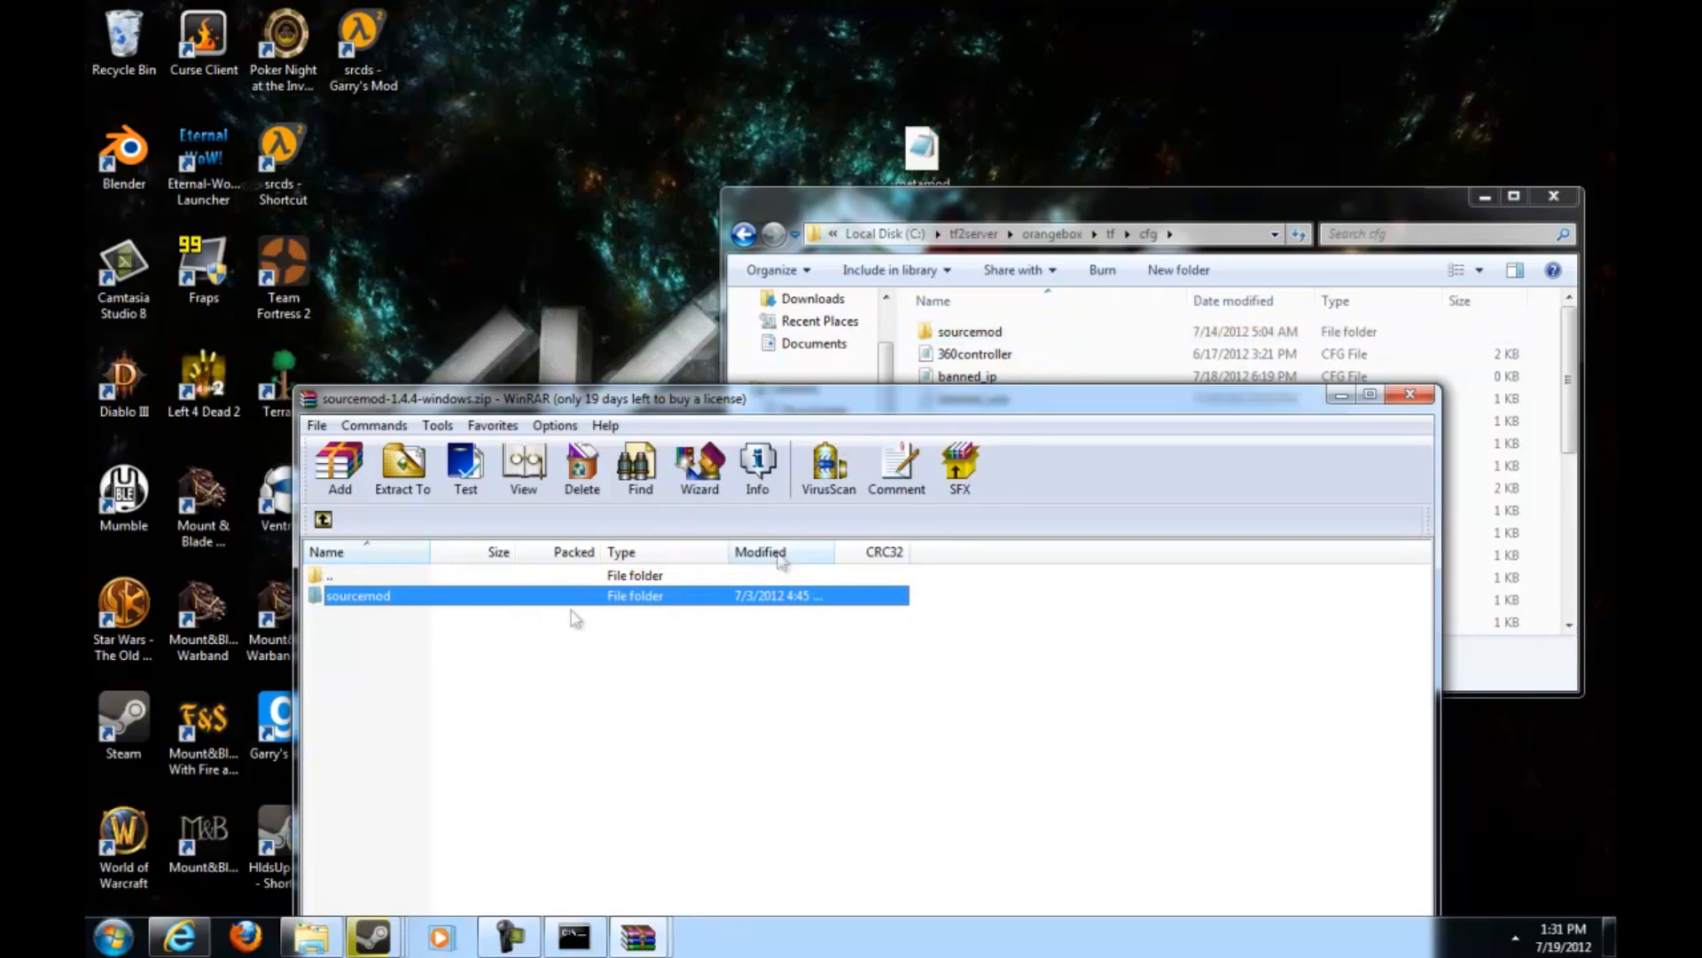
pyautogui.click(1341, 395)
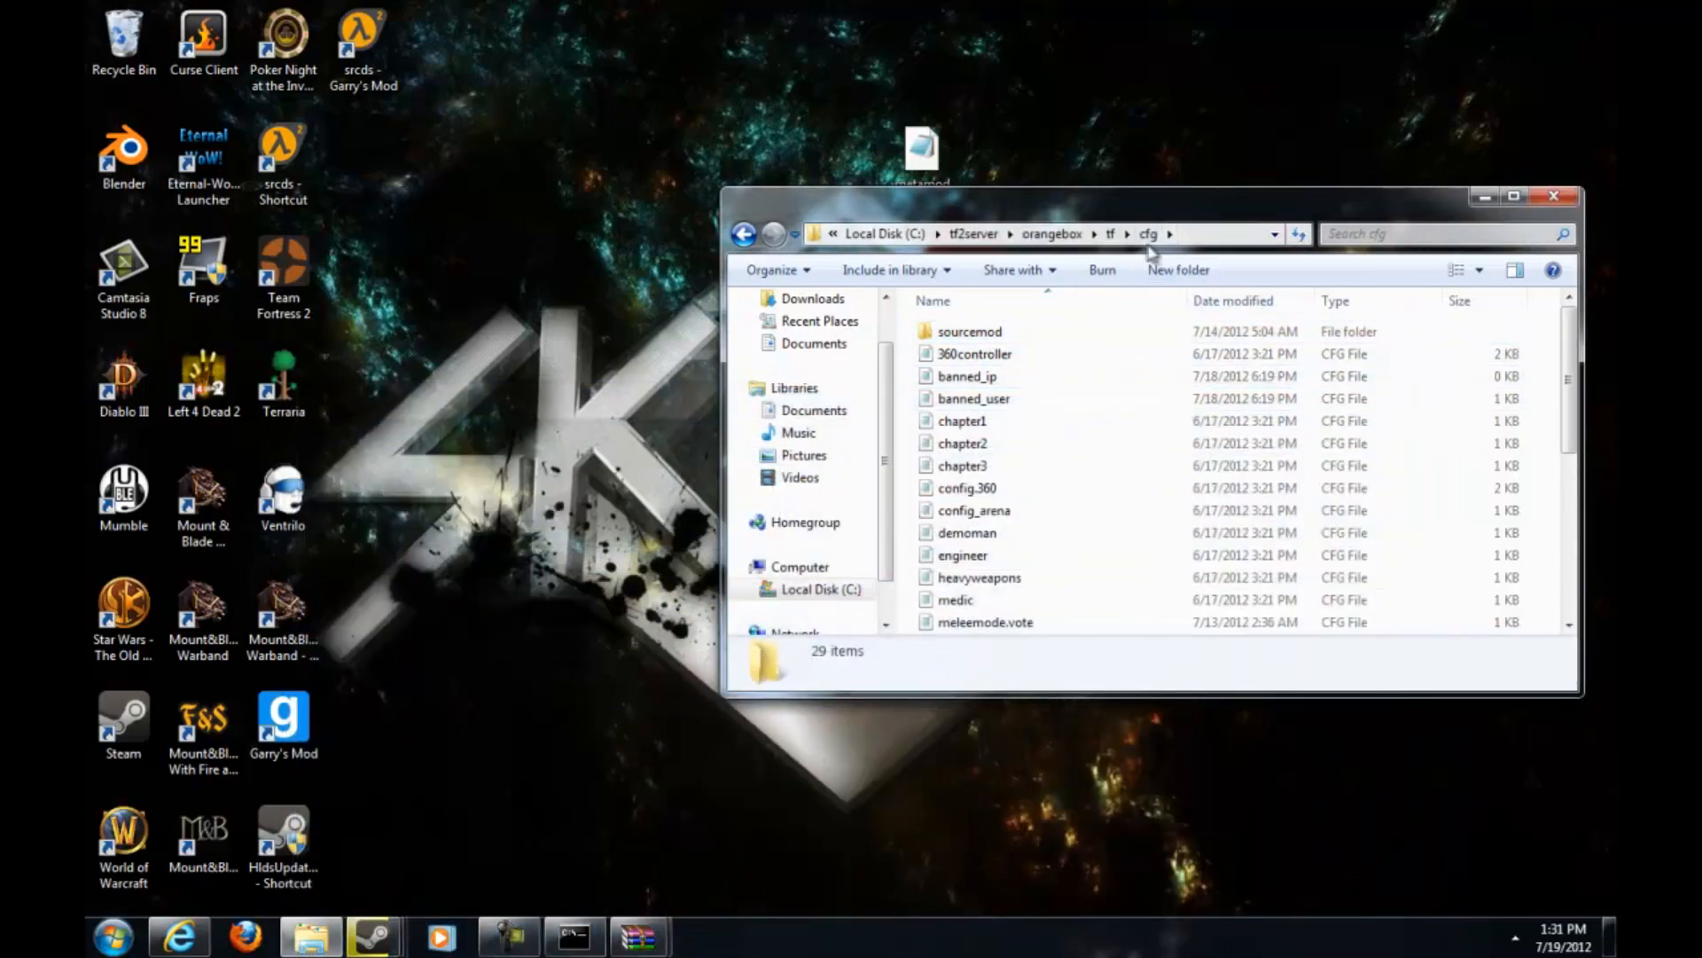
# Navigate to addons\sourcemod\configs and open the admins file in Notepad.
pyautogui.click(974, 235)
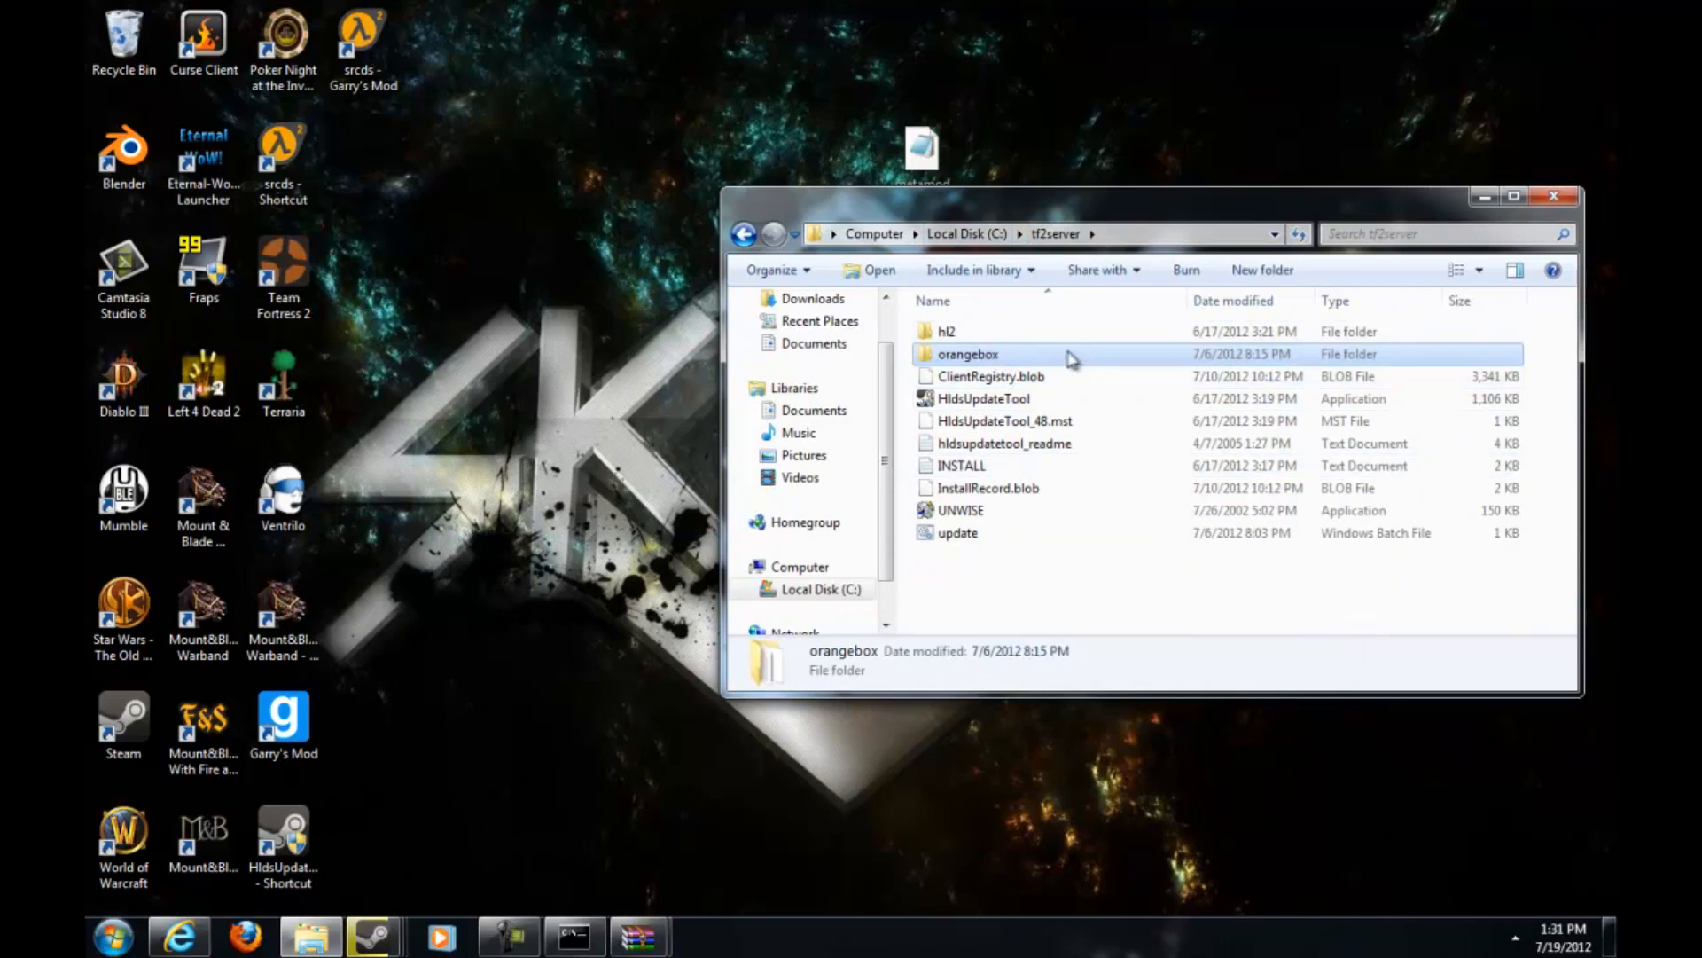
pyautogui.doubleClick(1038, 353)
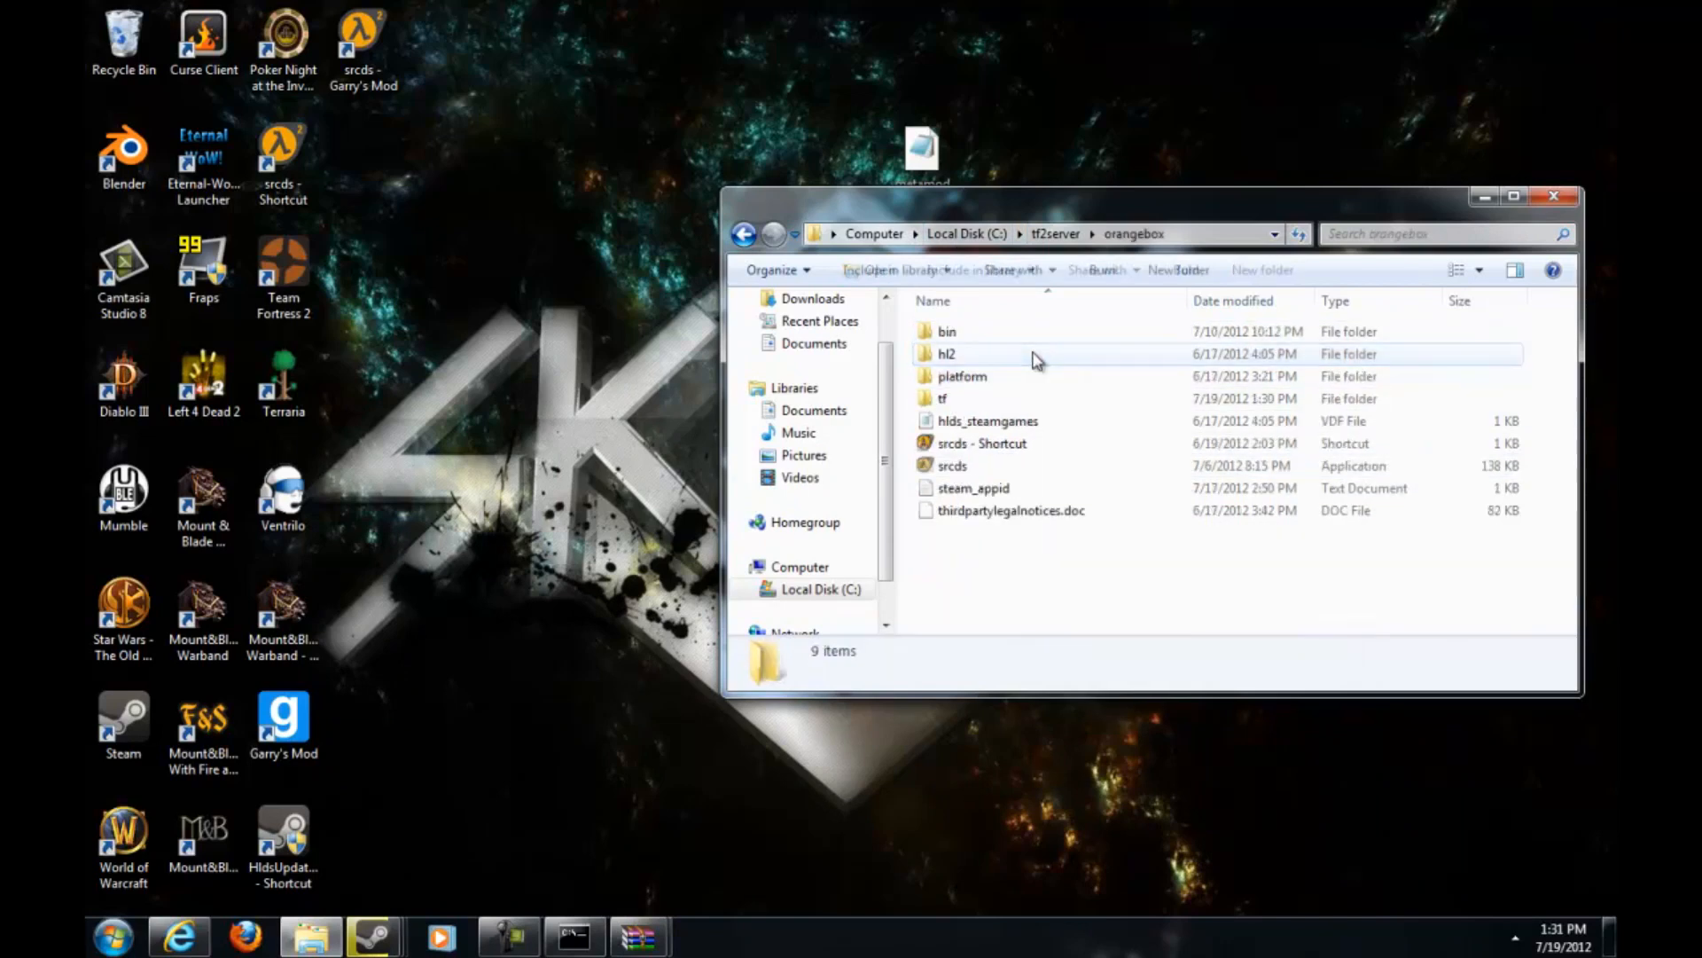
pyautogui.doubleClick(1018, 398)
pyautogui.doubleClick(991, 333)
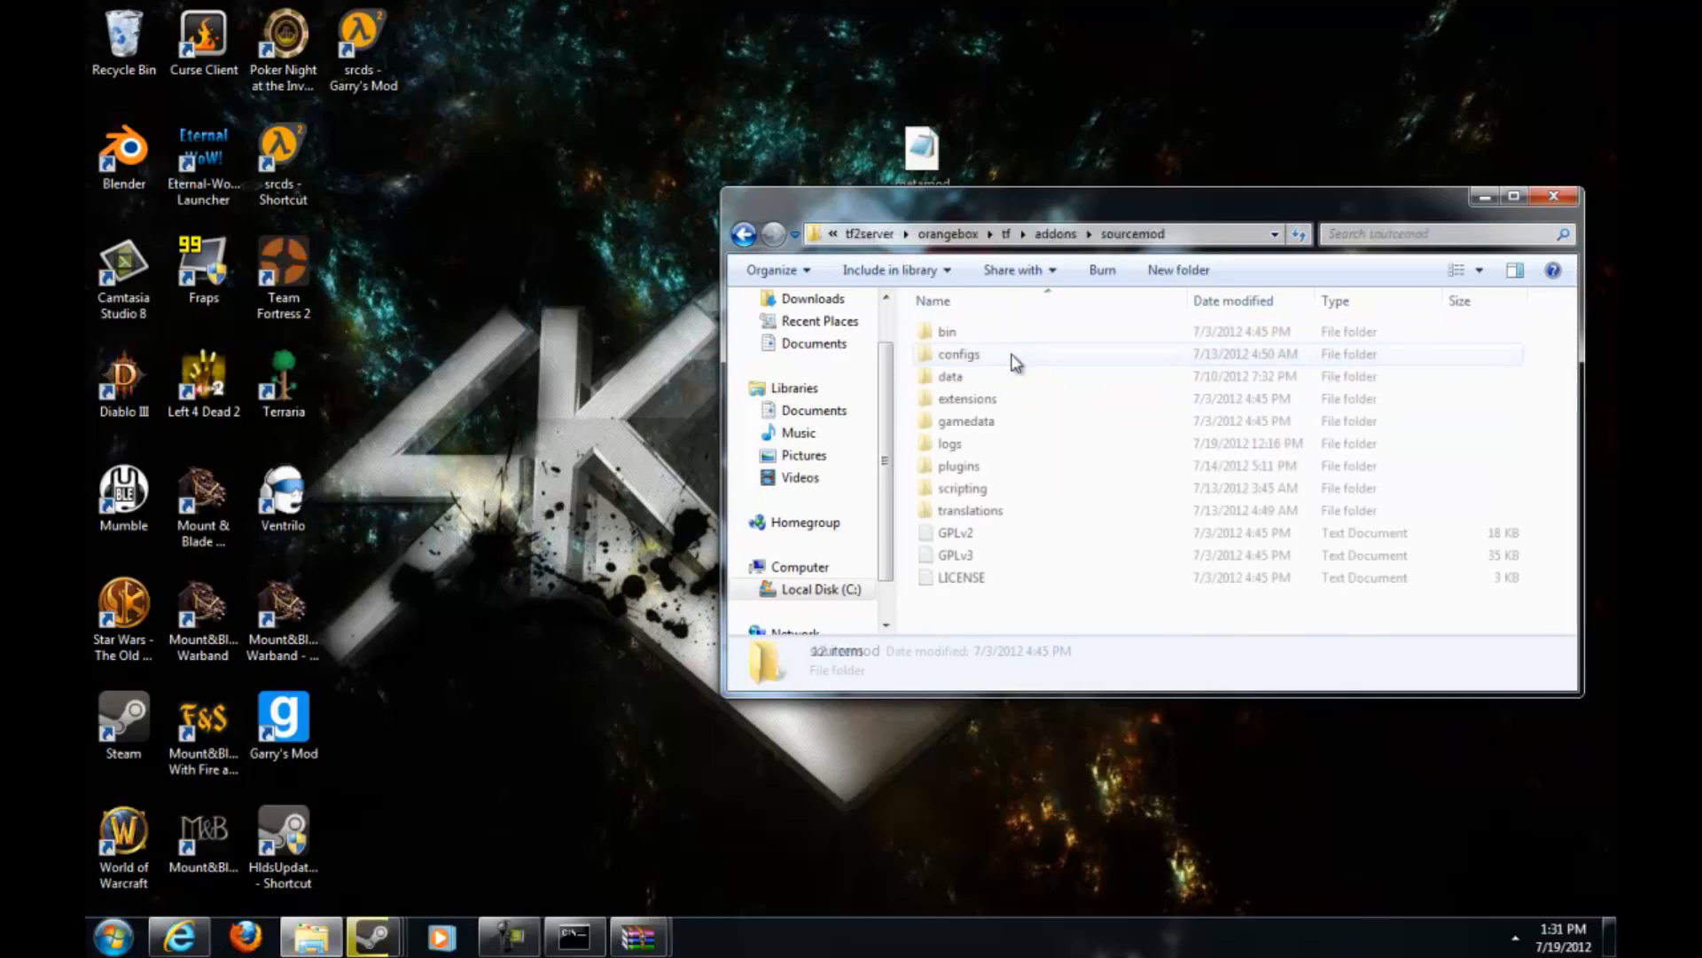
pyautogui.doubleClick(983, 357)
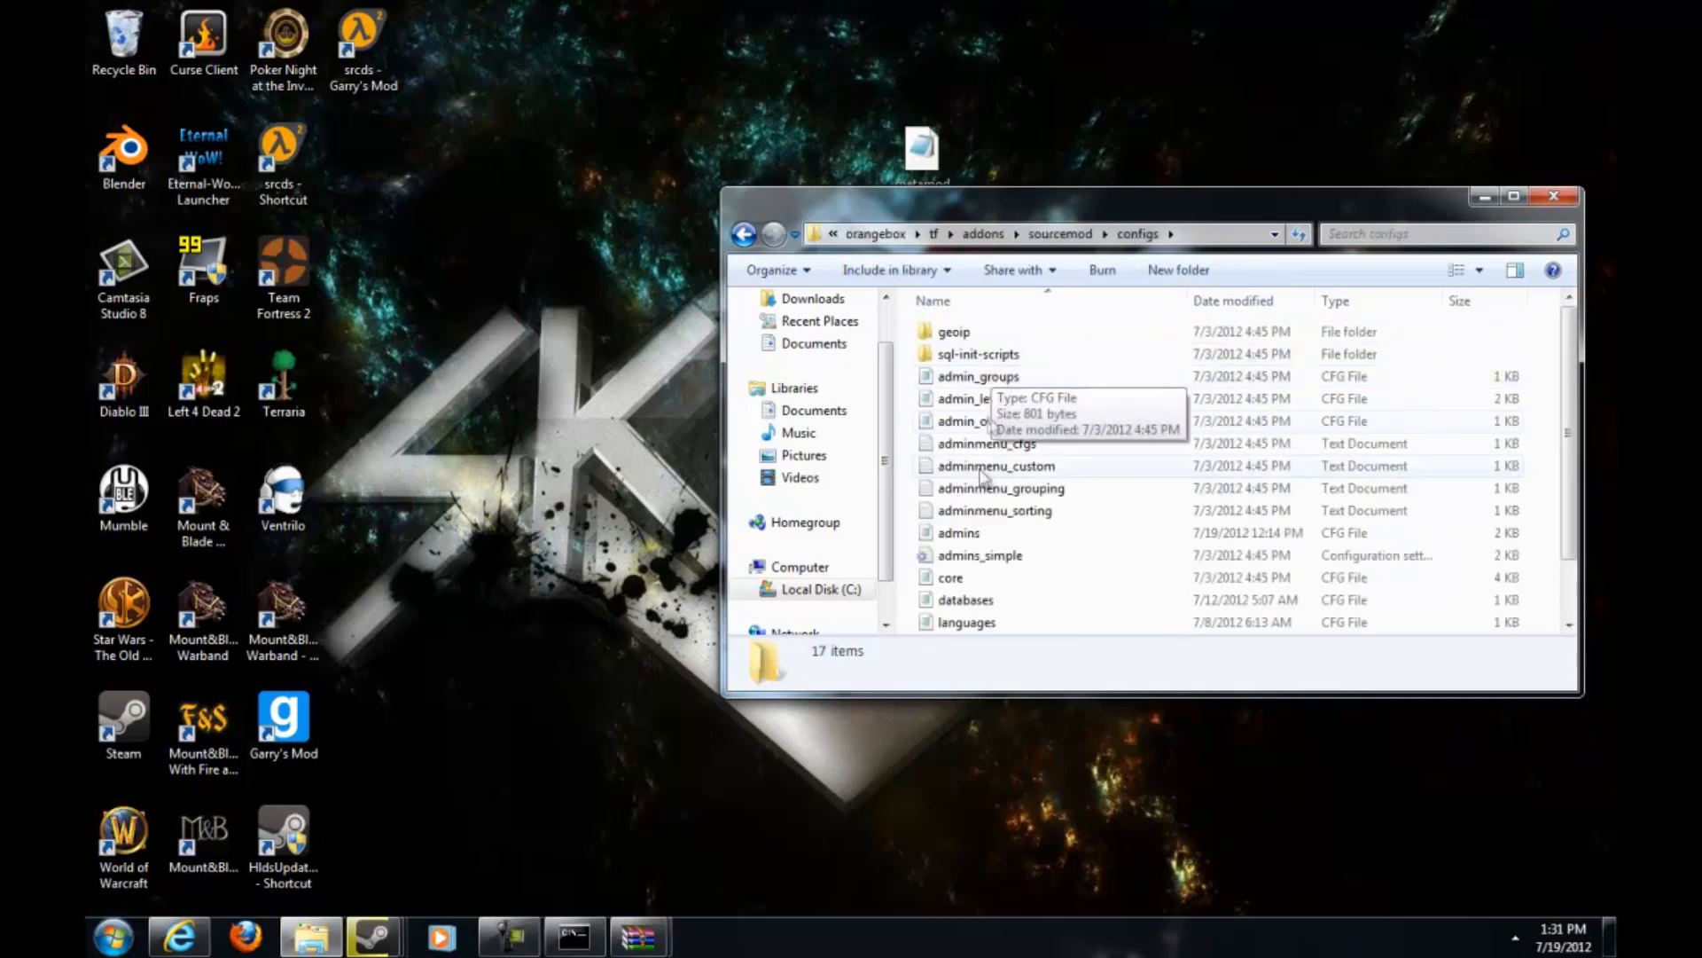
pyautogui.doubleClick(959, 533)
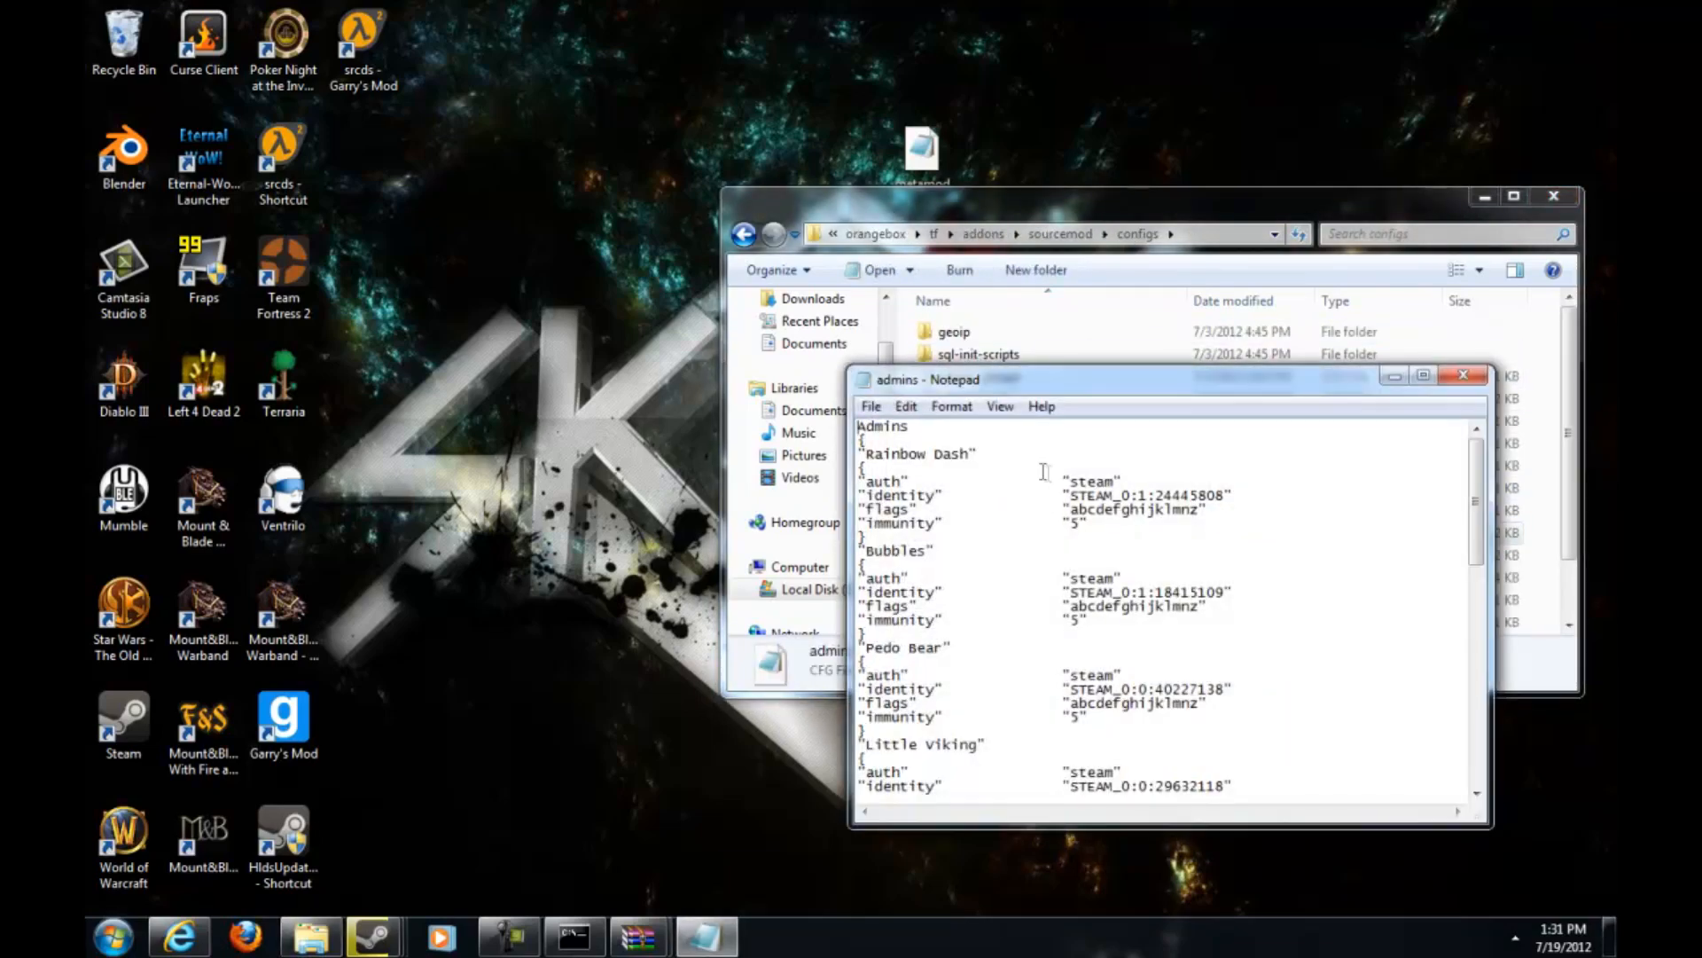
pyautogui.scroll(-4, 1047, 472)
pyautogui.scroll(-5, 1051, 526)
pyautogui.scroll(-5, 1310, 772)
pyautogui.scroll(-3, 1310, 773)
pyautogui.hotkey('ctrl', 'a')
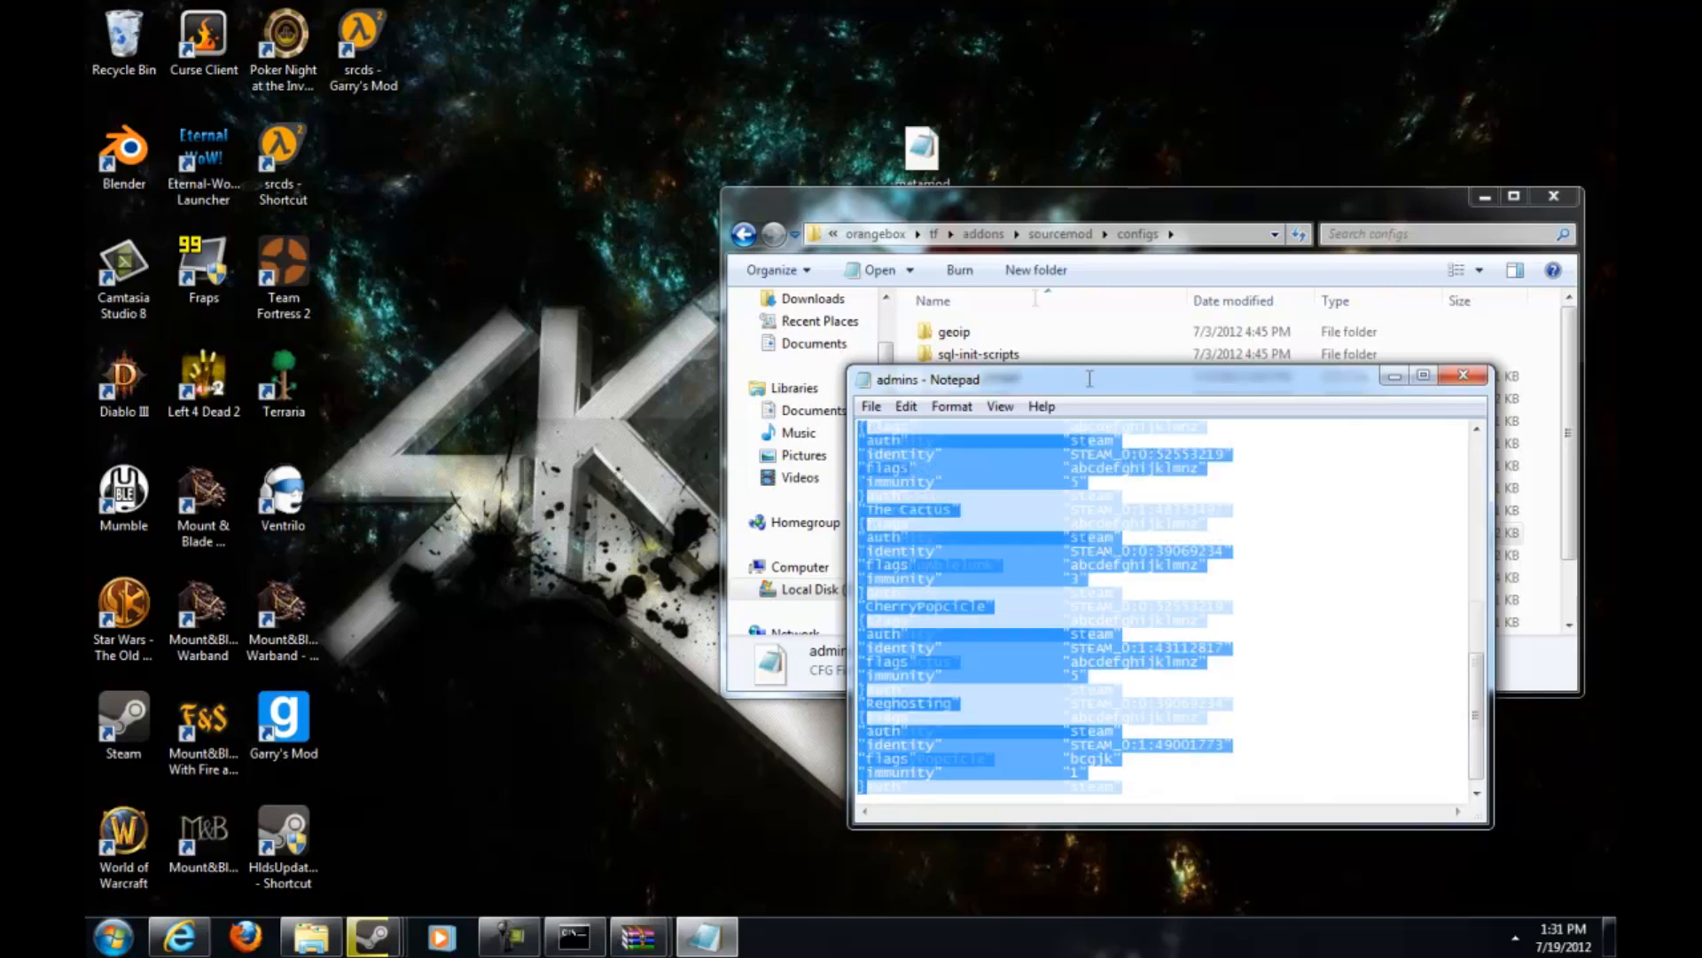
pyautogui.click(1176, 614)
pyautogui.scroll(5, 1175, 614)
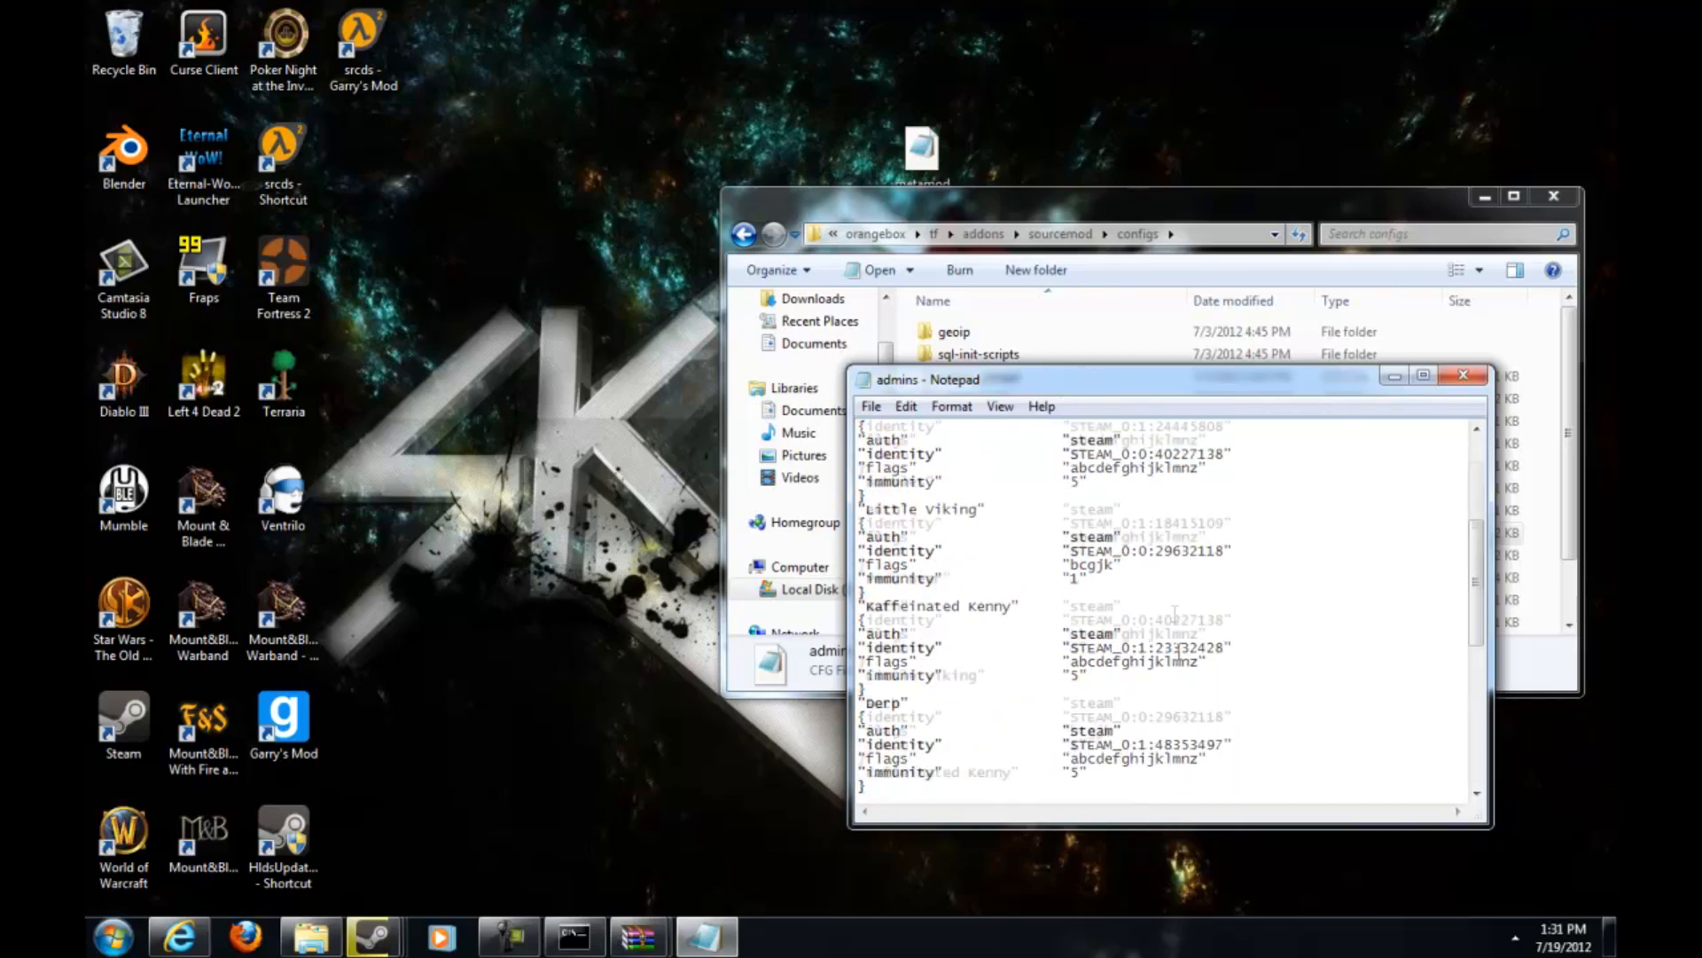
pyautogui.scroll(5, 1176, 615)
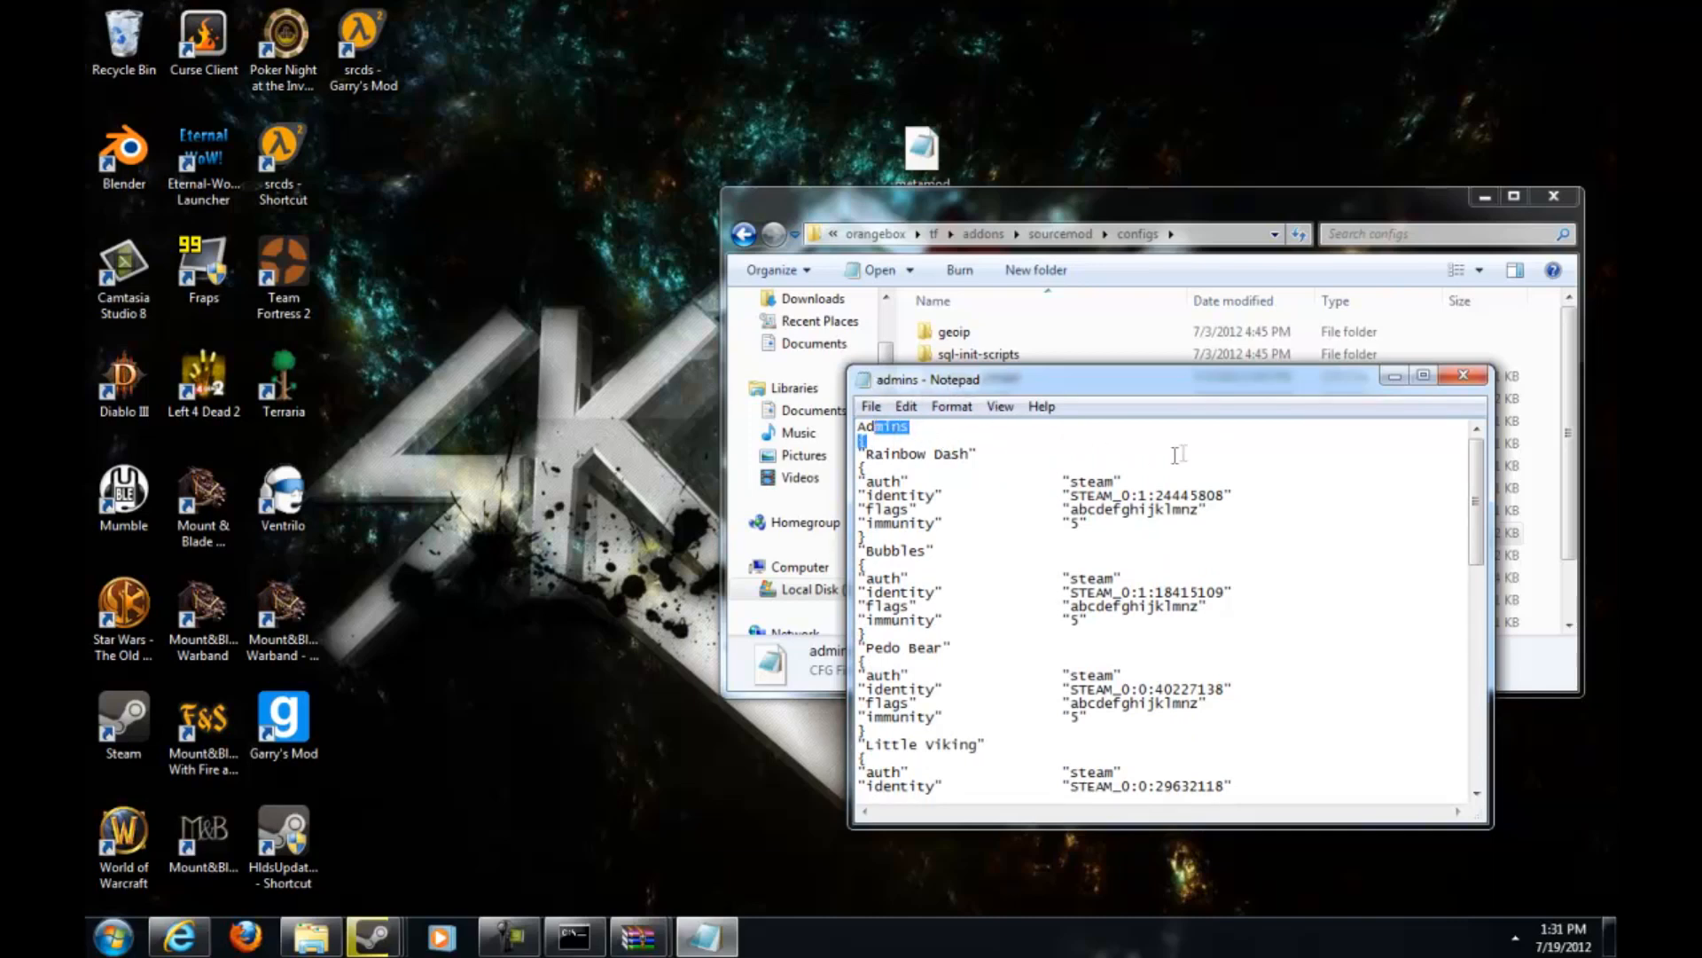
pyautogui.click(1180, 455)
# Read the admin_levels flag reference in Notepad, then close it.
pyautogui.click(1463, 375)
pyautogui.doubleClick(1037, 400)
pyautogui.scroll(-2, 1118, 612)
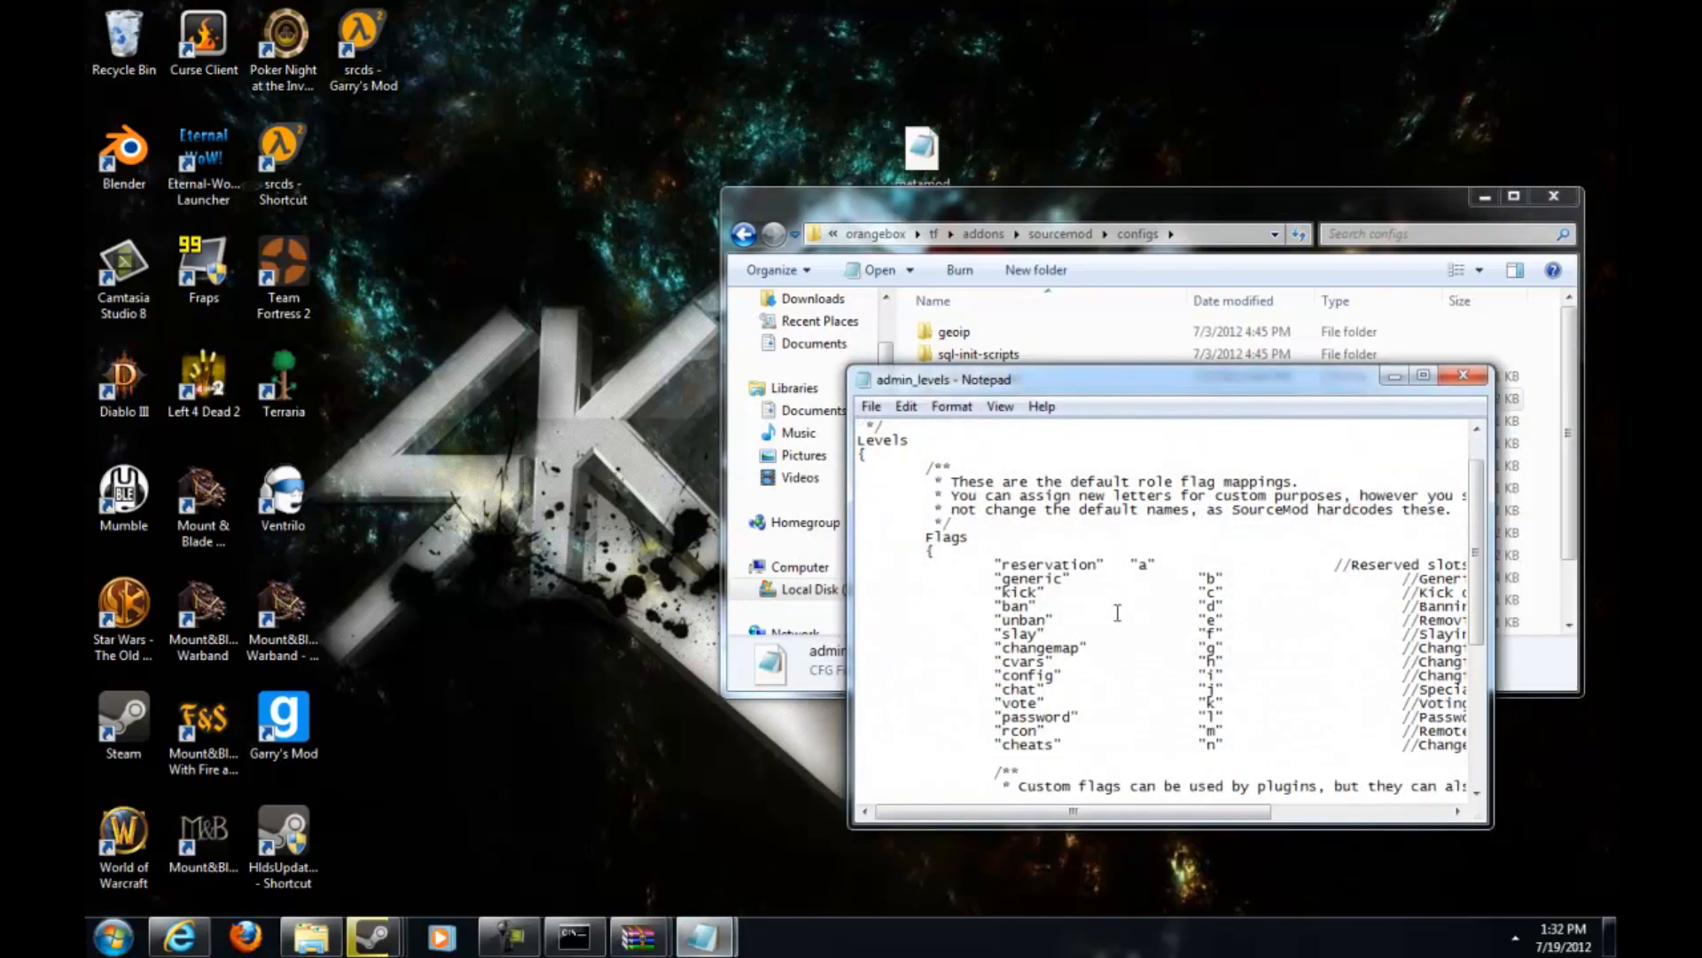
pyautogui.scroll(-1, 1118, 613)
pyautogui.moveTo(1141, 813); pyautogui.dragTo(1265, 813)
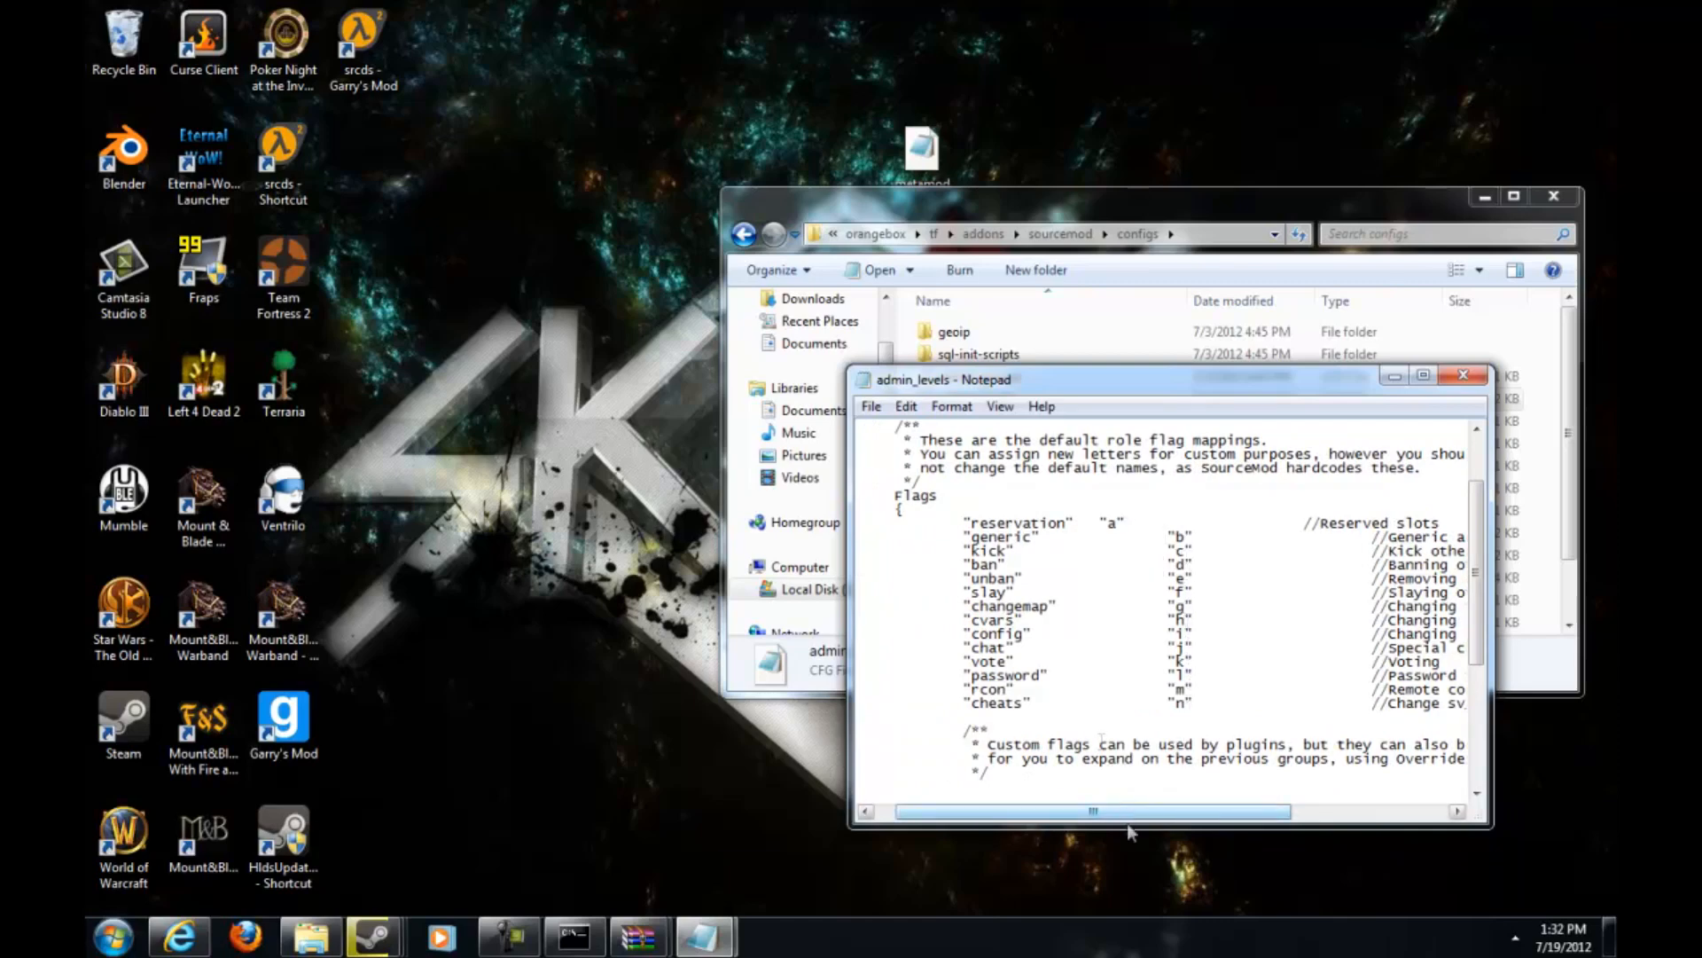
pyautogui.scroll(-3, 1134, 740)
pyautogui.scroll(-3, 1144, 739)
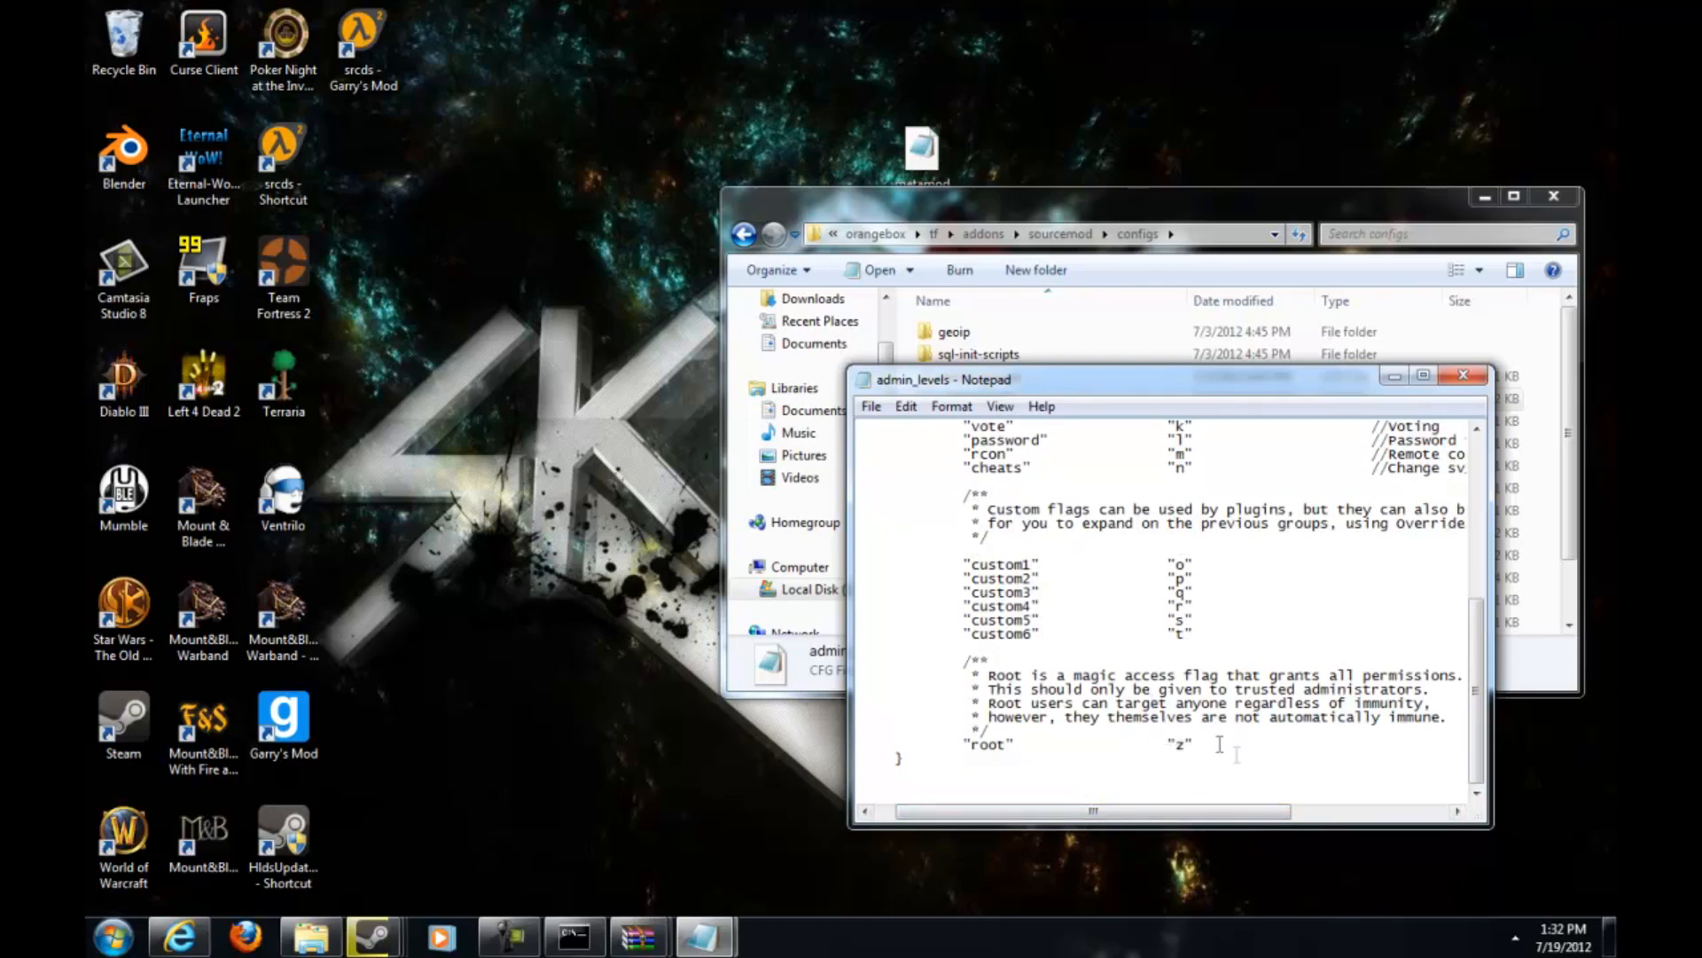
pyautogui.click(1468, 378)
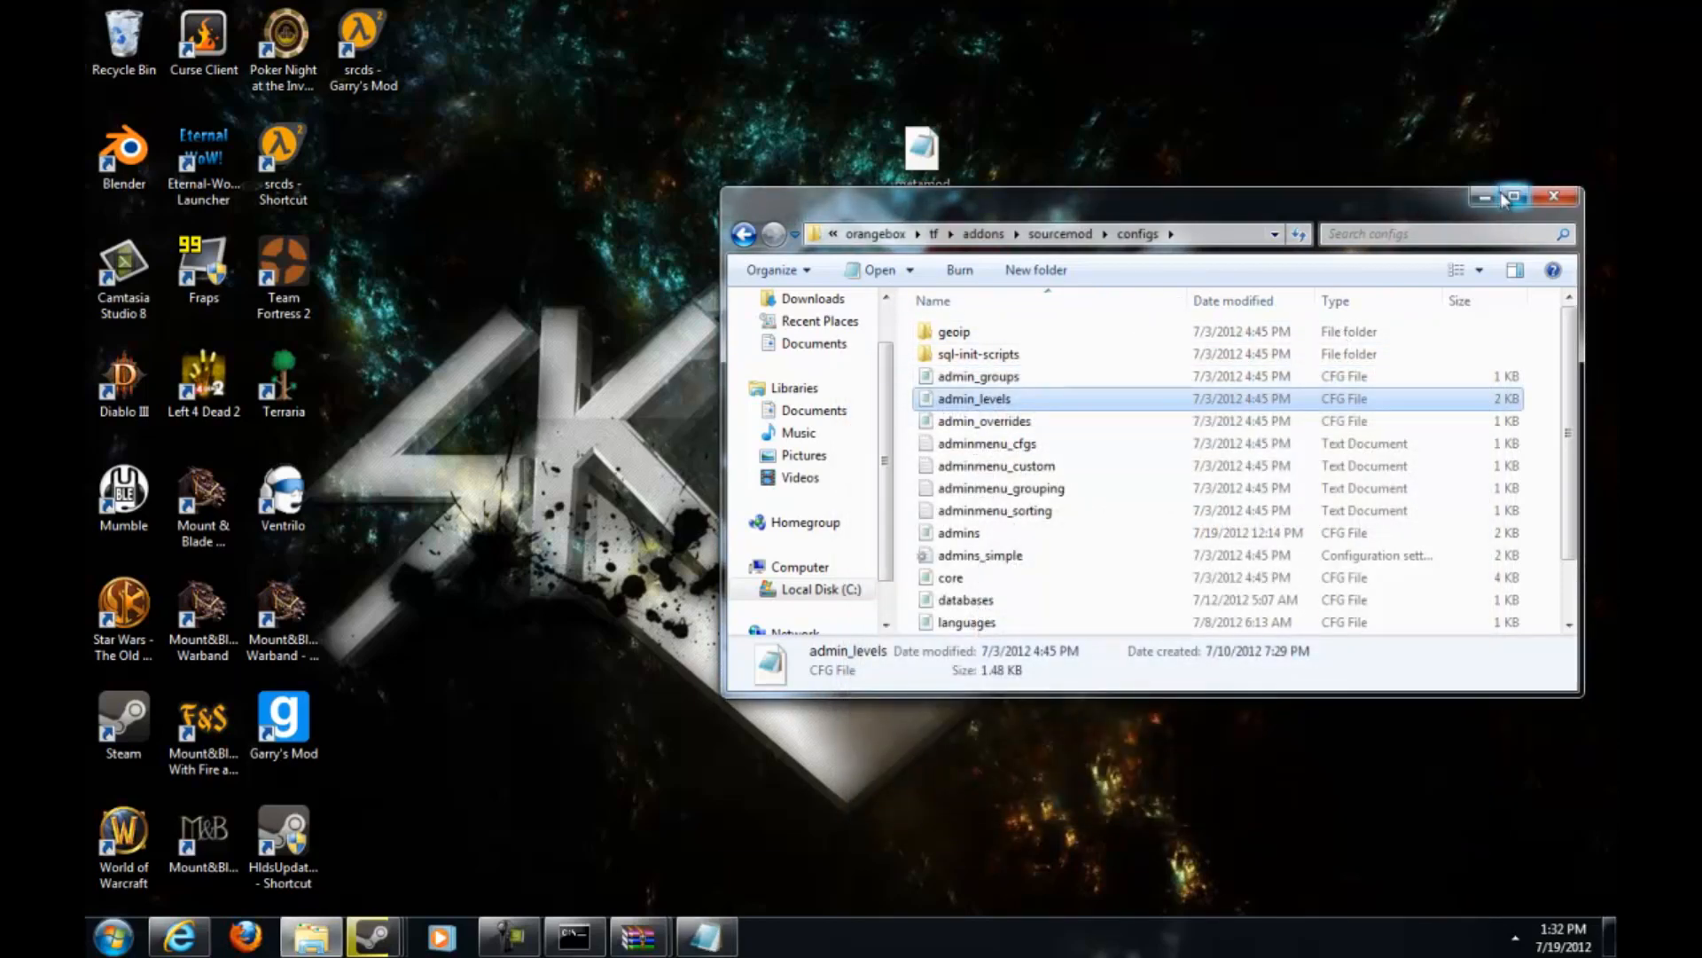
# Close the admins Notepad and both WinRAR windows, and launch Team Fortress 2 from the desktop.
pyautogui.click(1486, 197)
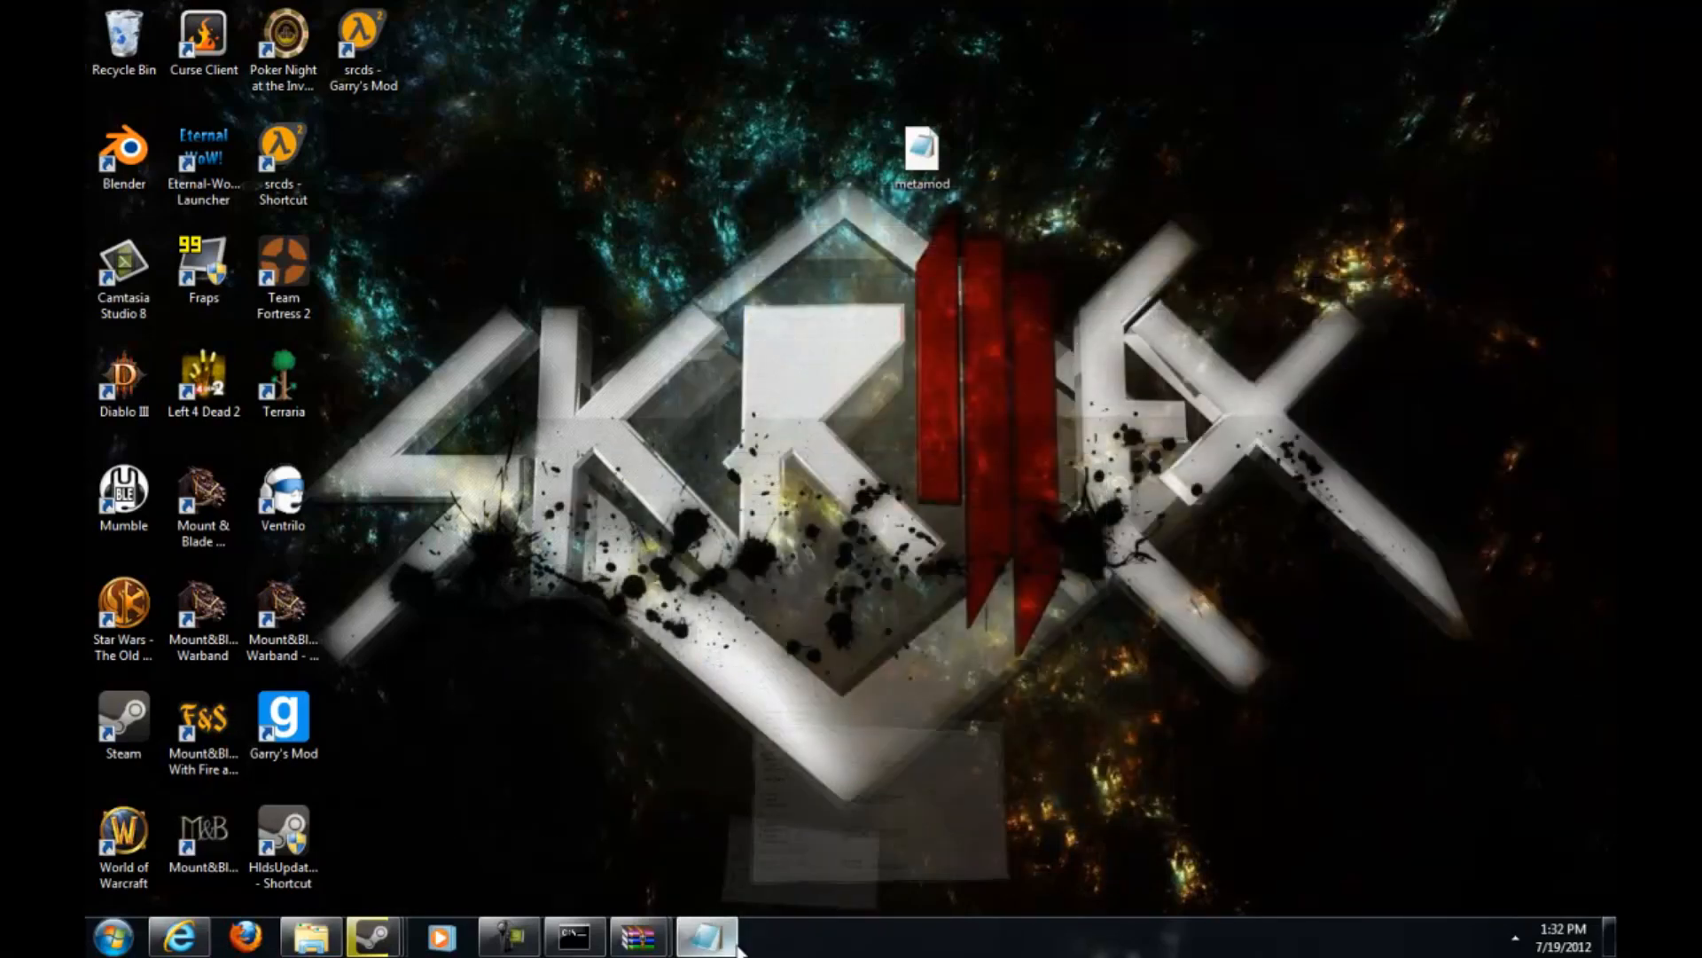
pyautogui.click(707, 937)
pyautogui.click(1467, 378)
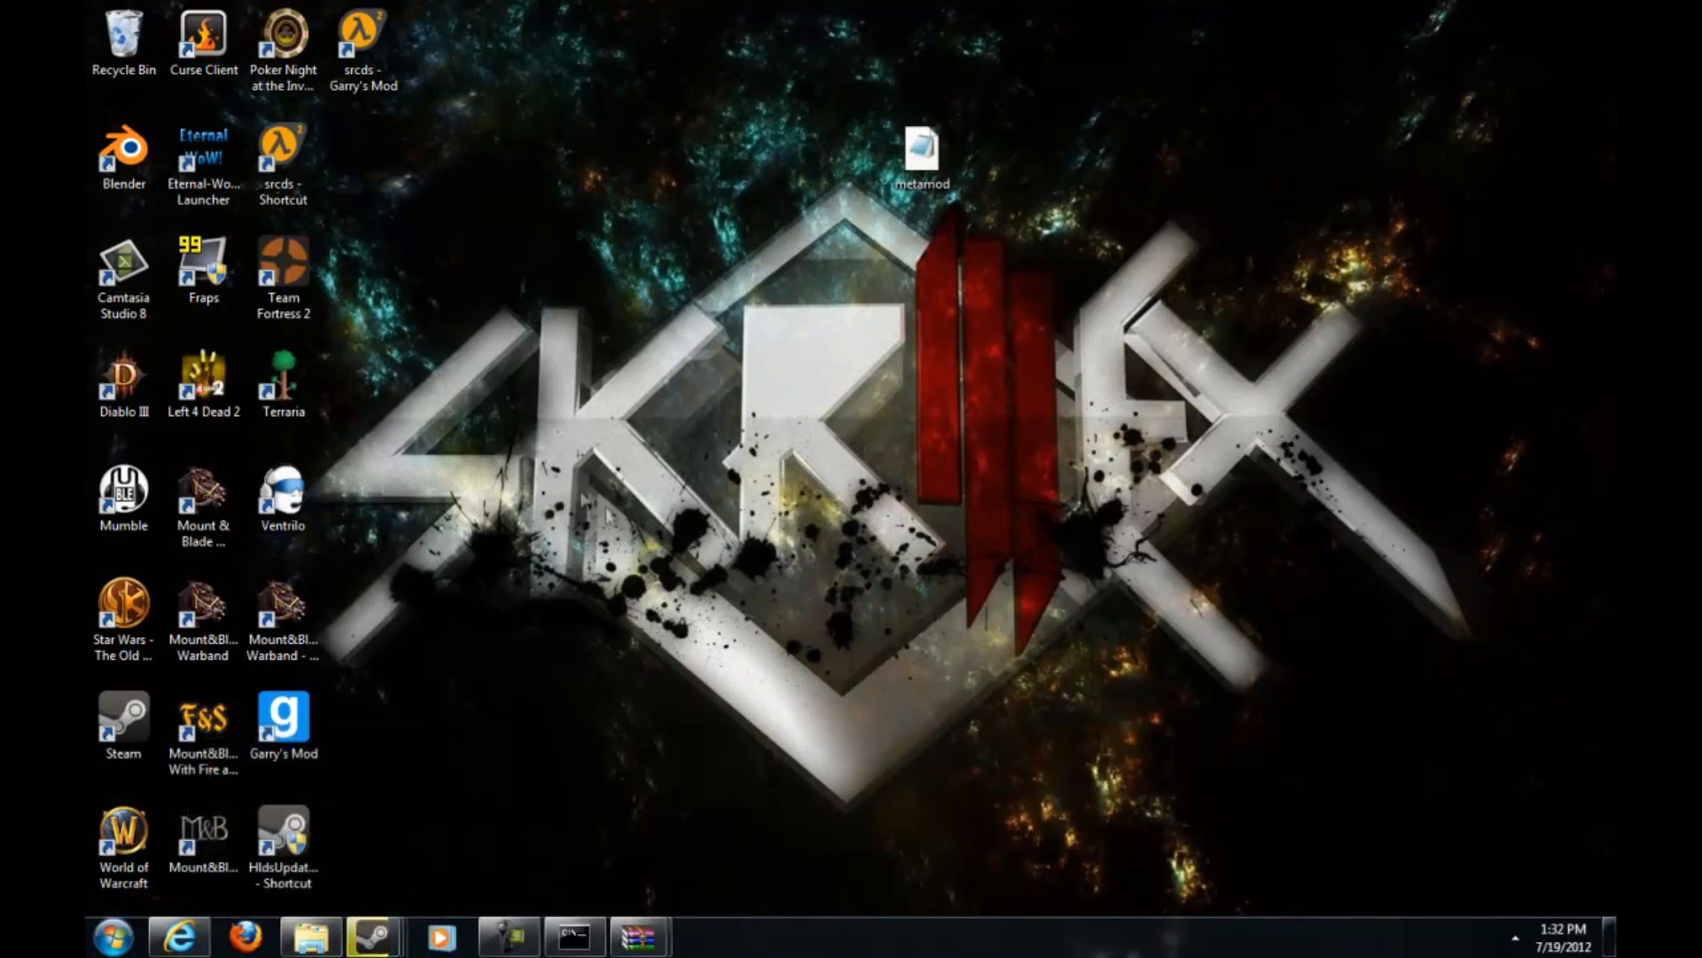
pyautogui.doubleClick(313, 303)
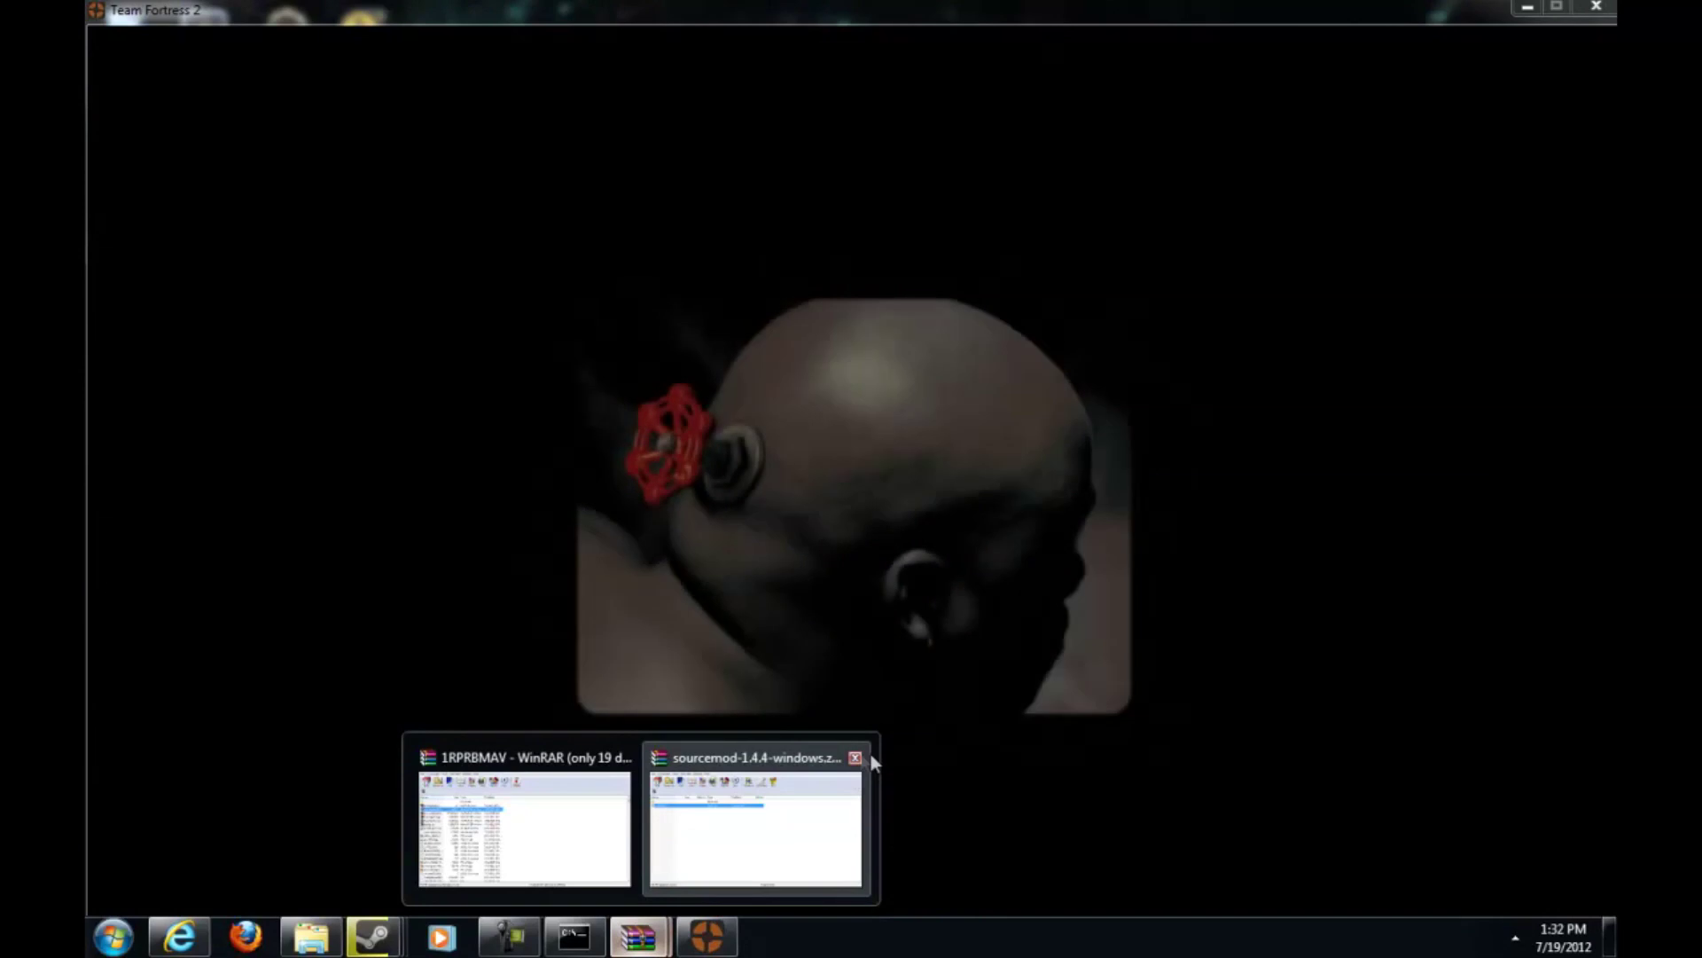
pyautogui.click(854, 757)
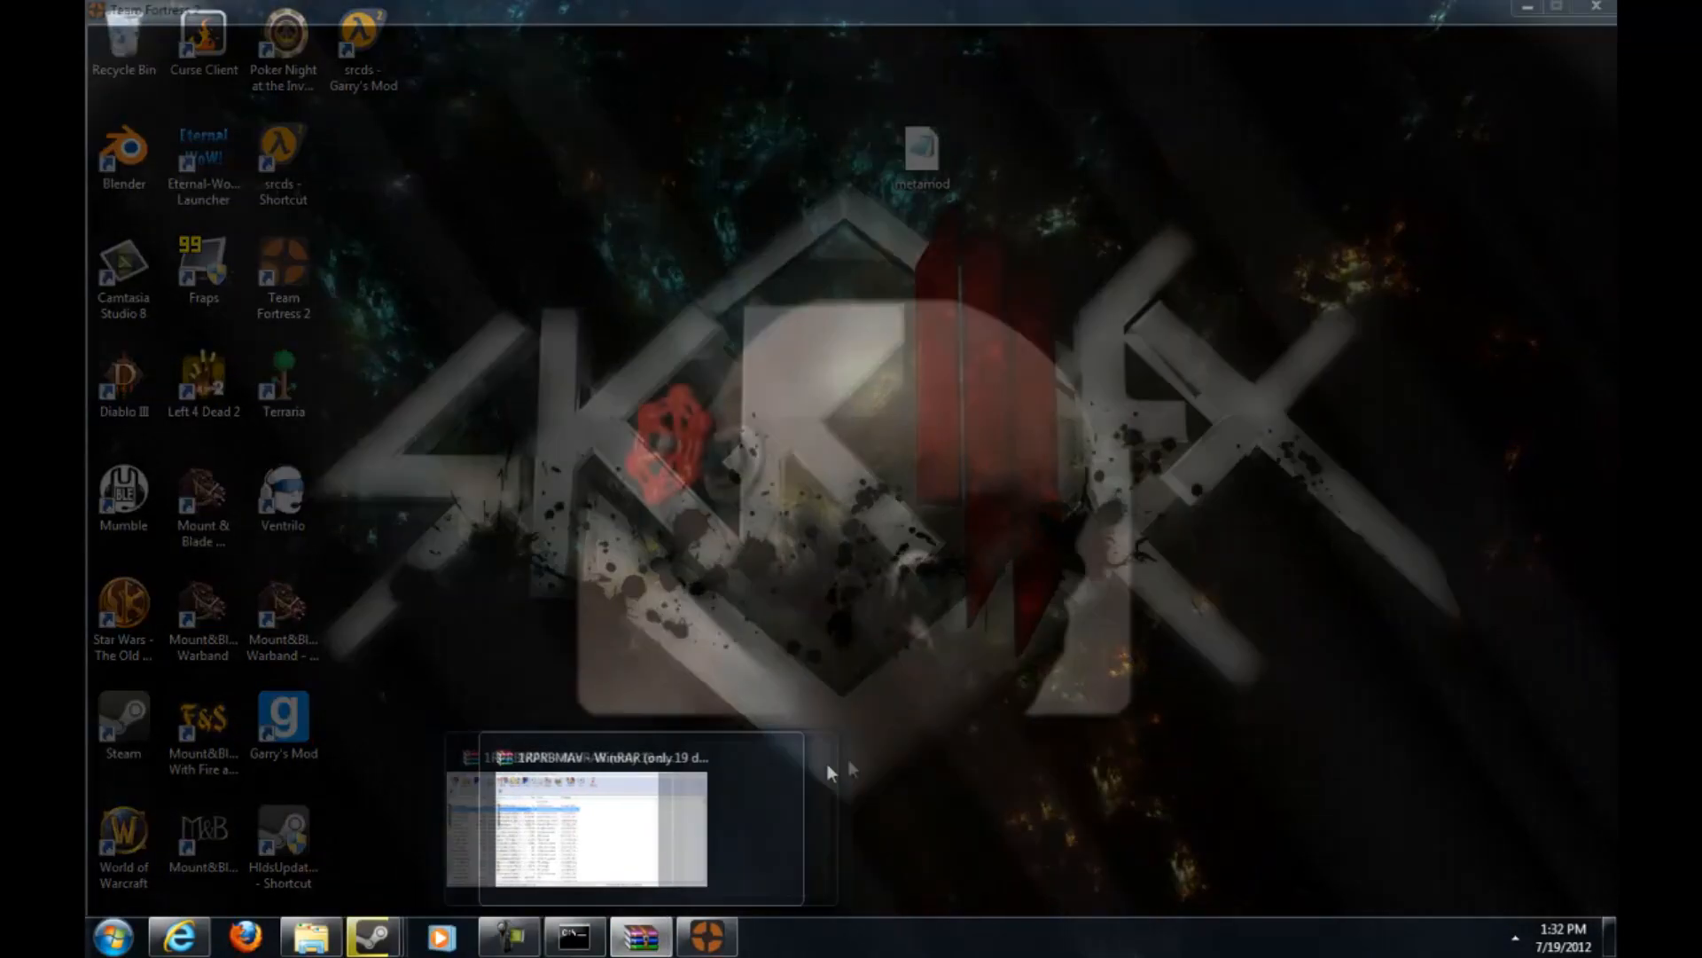
pyautogui.click(739, 758)
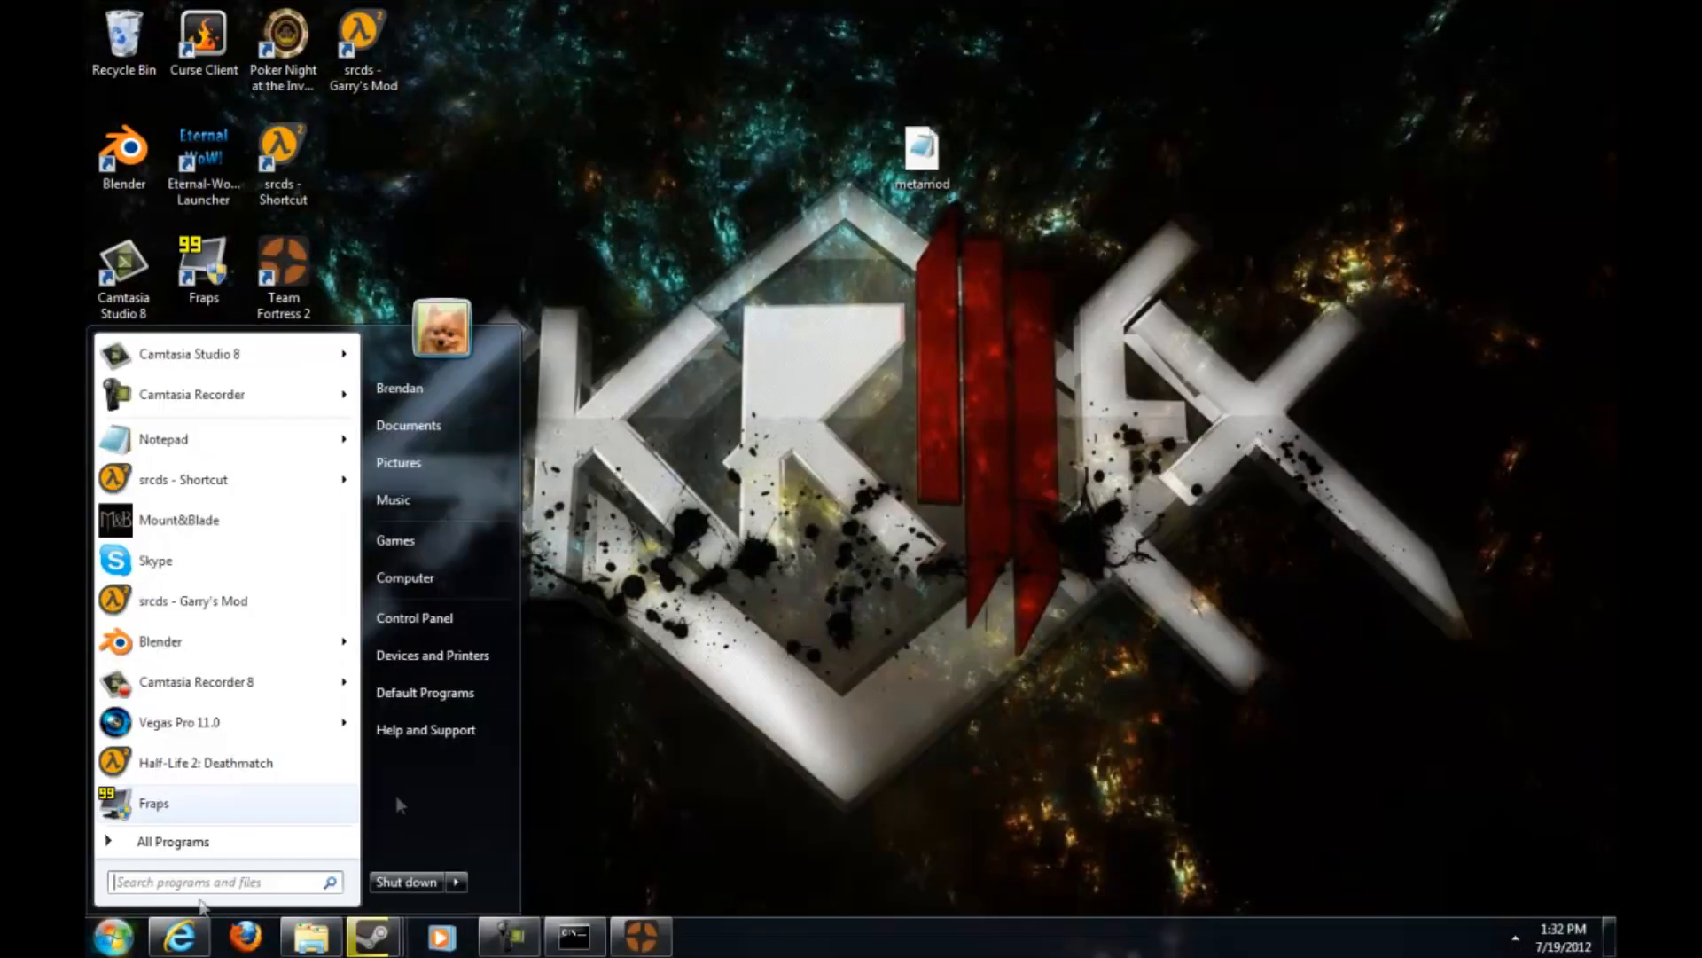
# Start the dedicated server from the srcds shortcut in orangebox and check its properties.
pyautogui.click(310, 938)
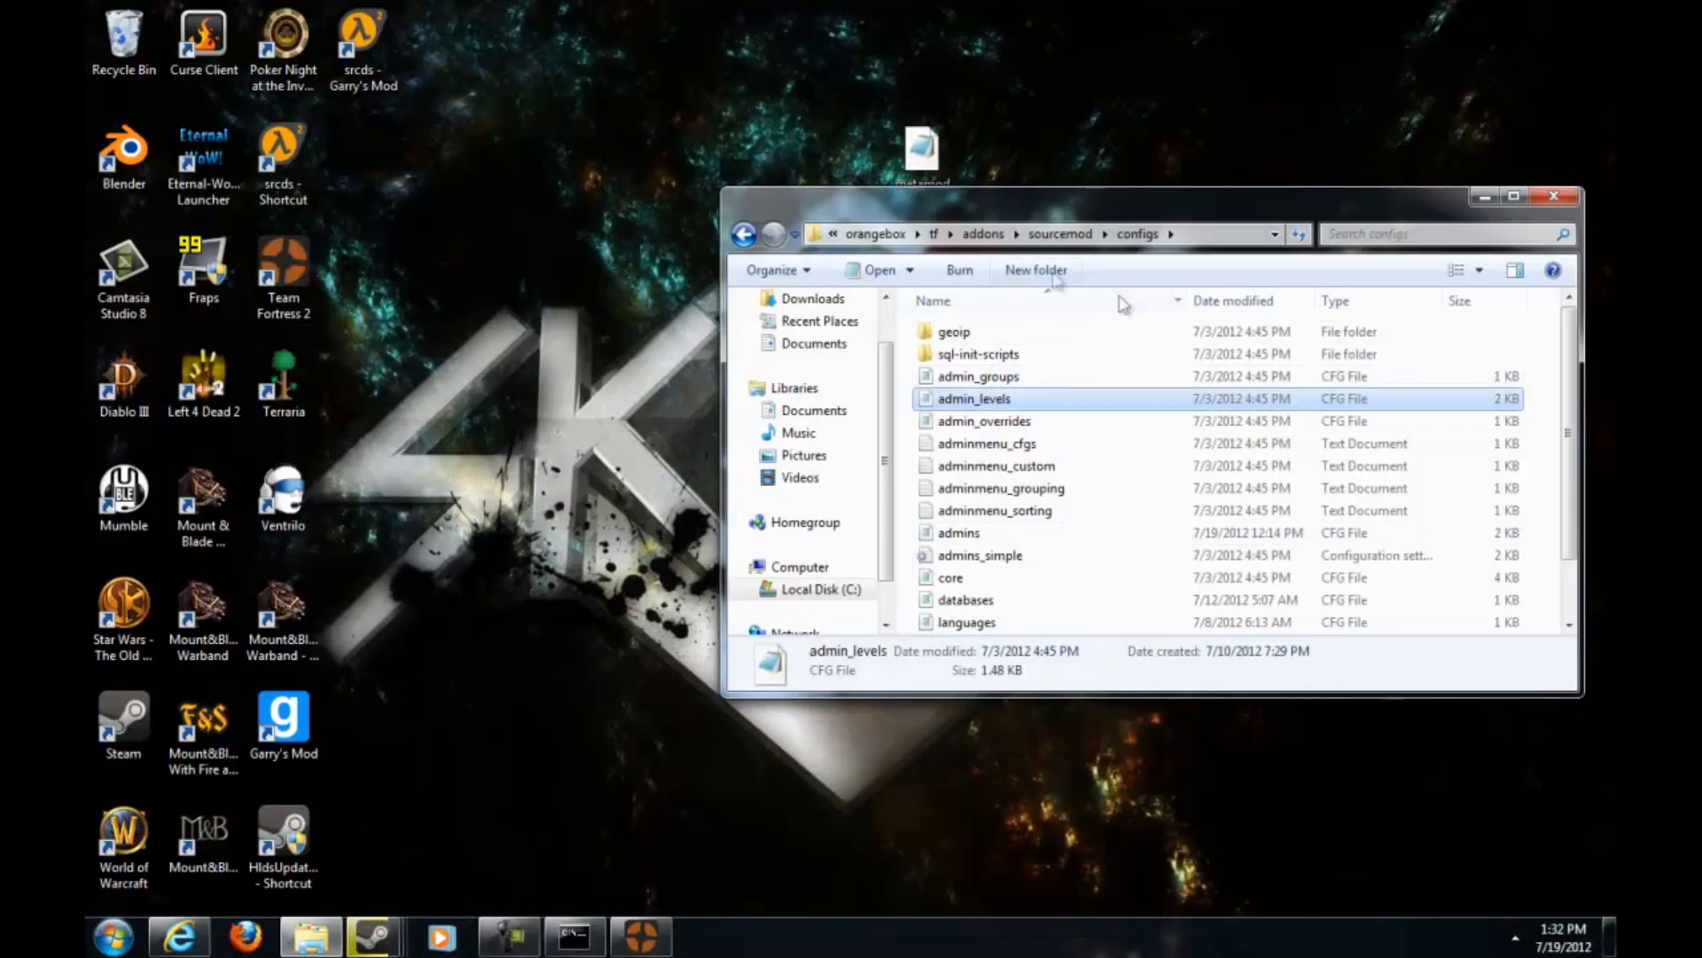
pyautogui.click(874, 235)
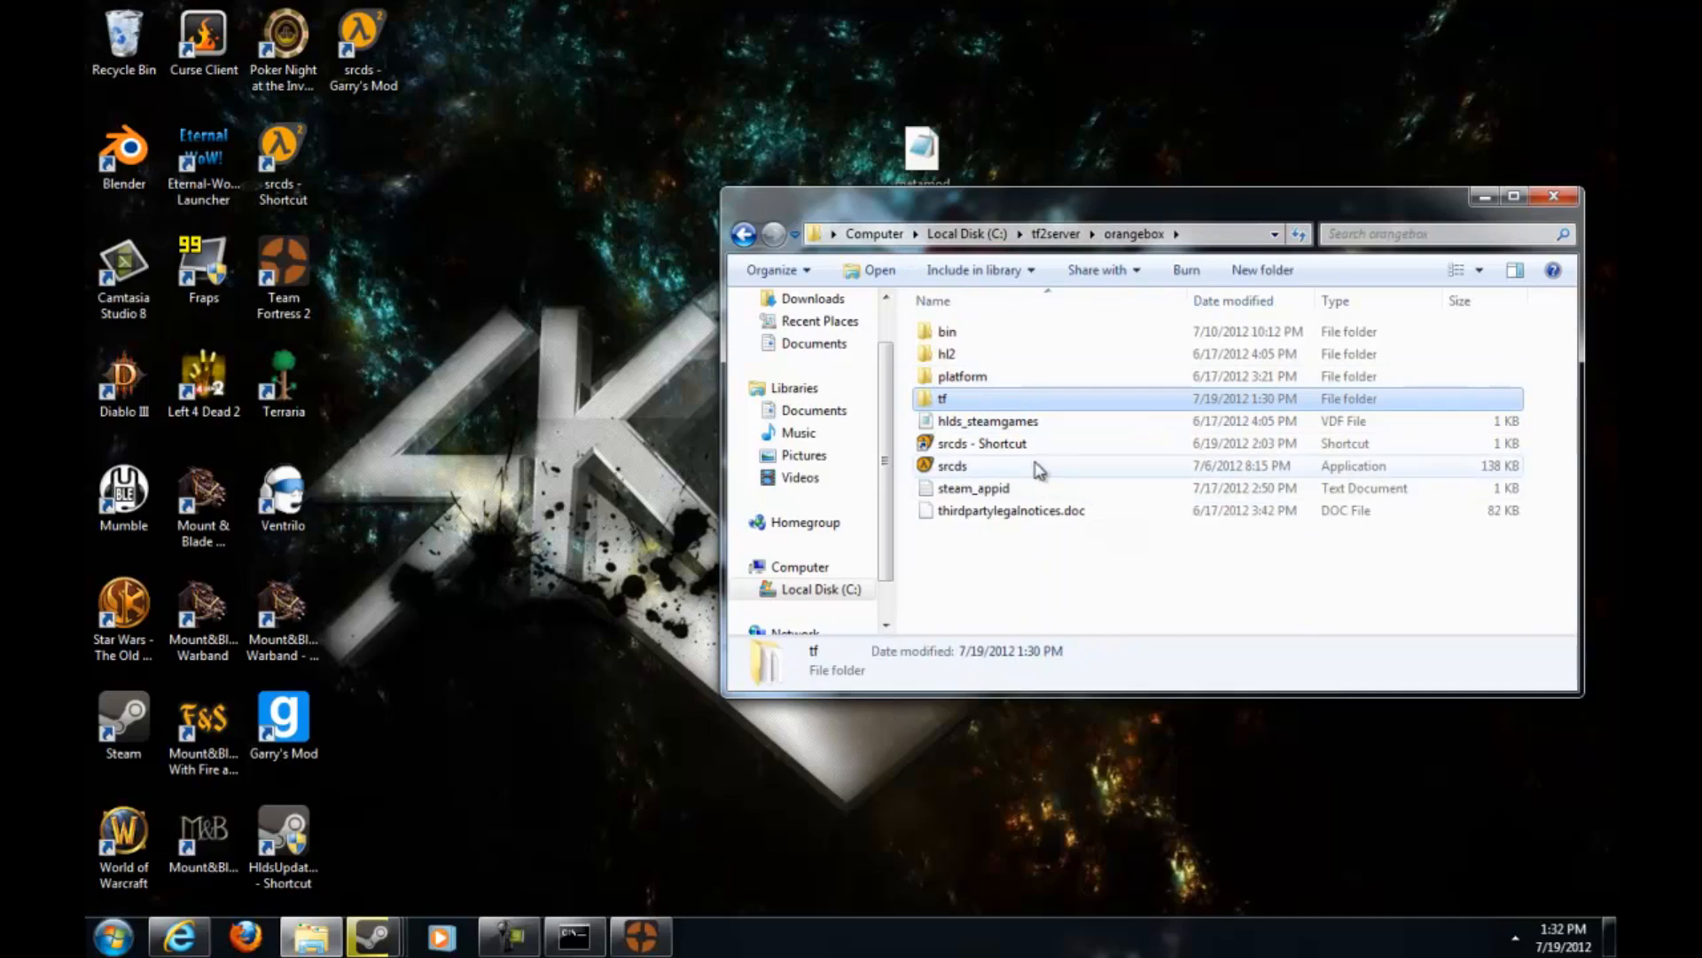
pyautogui.doubleClick(1029, 449)
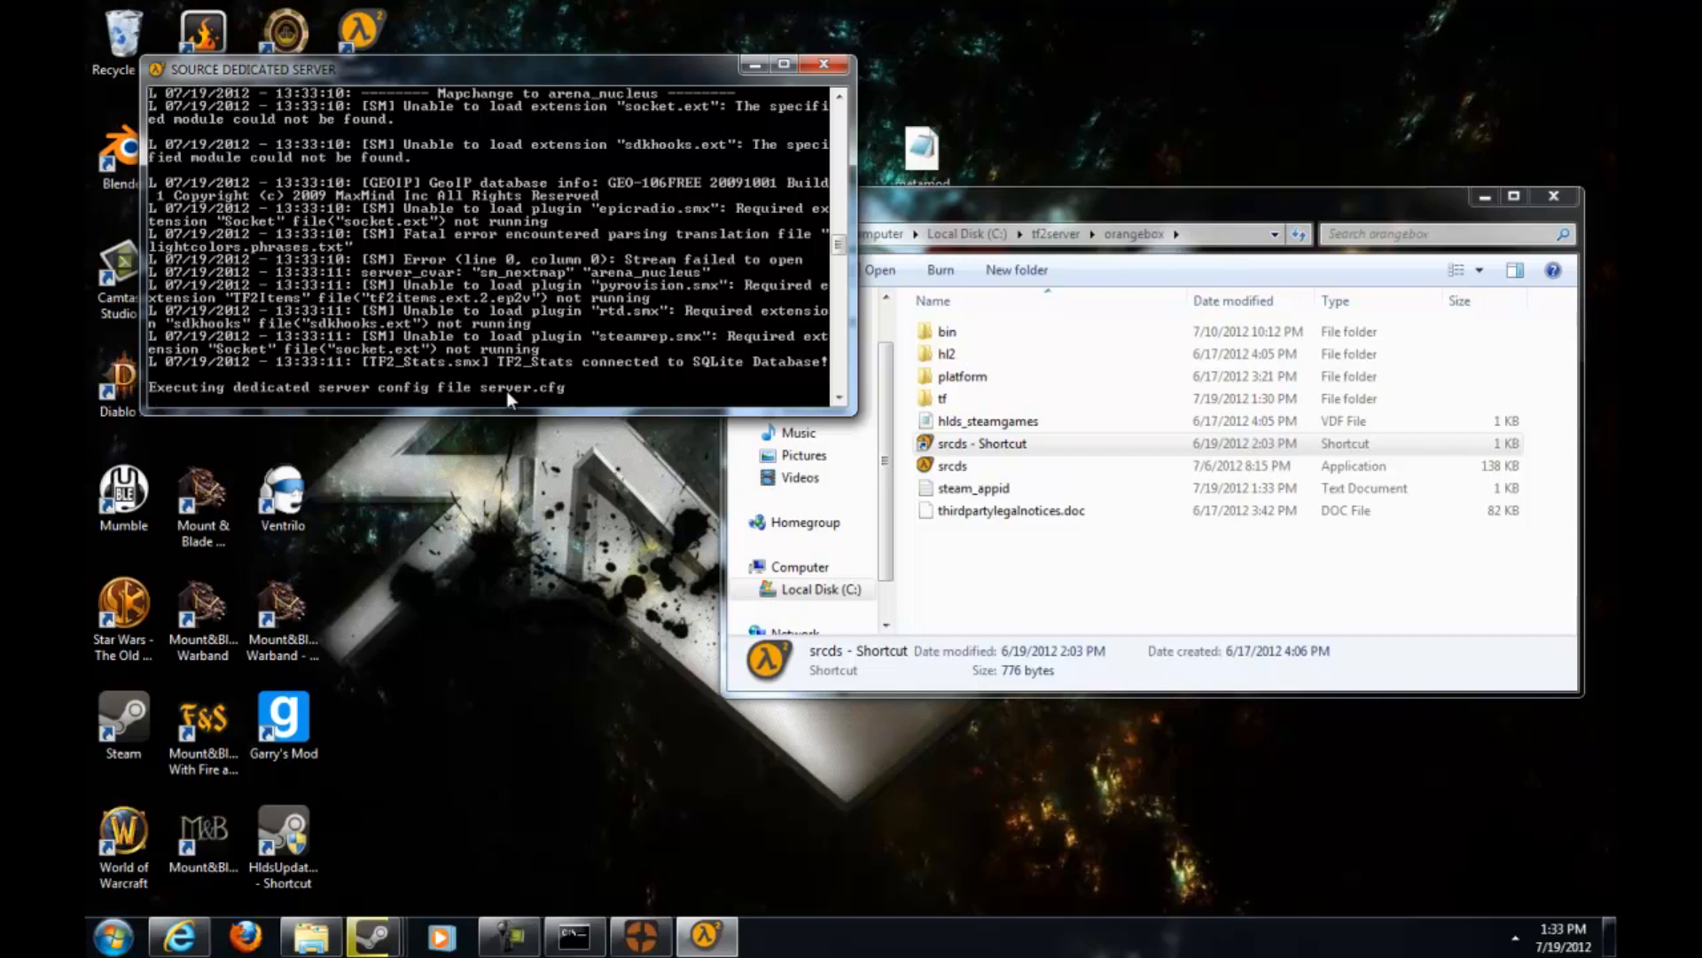
pyautogui.click(1045, 453)
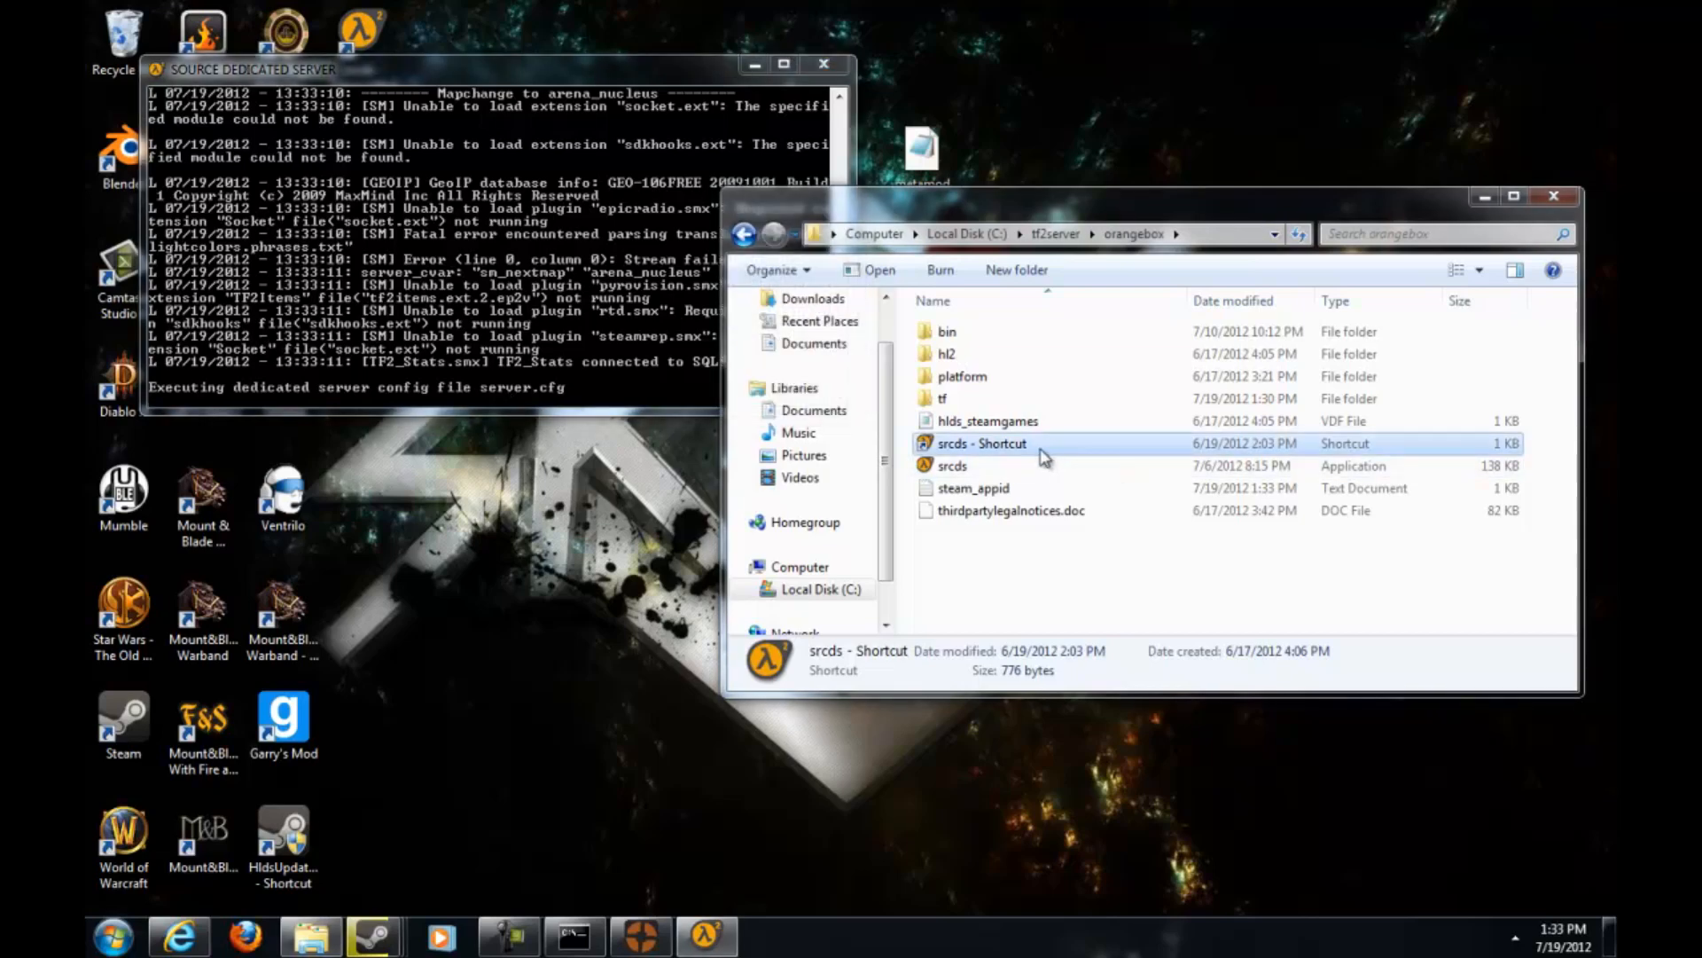
pyautogui.rightClick(1044, 456)
pyautogui.click(1171, 896)
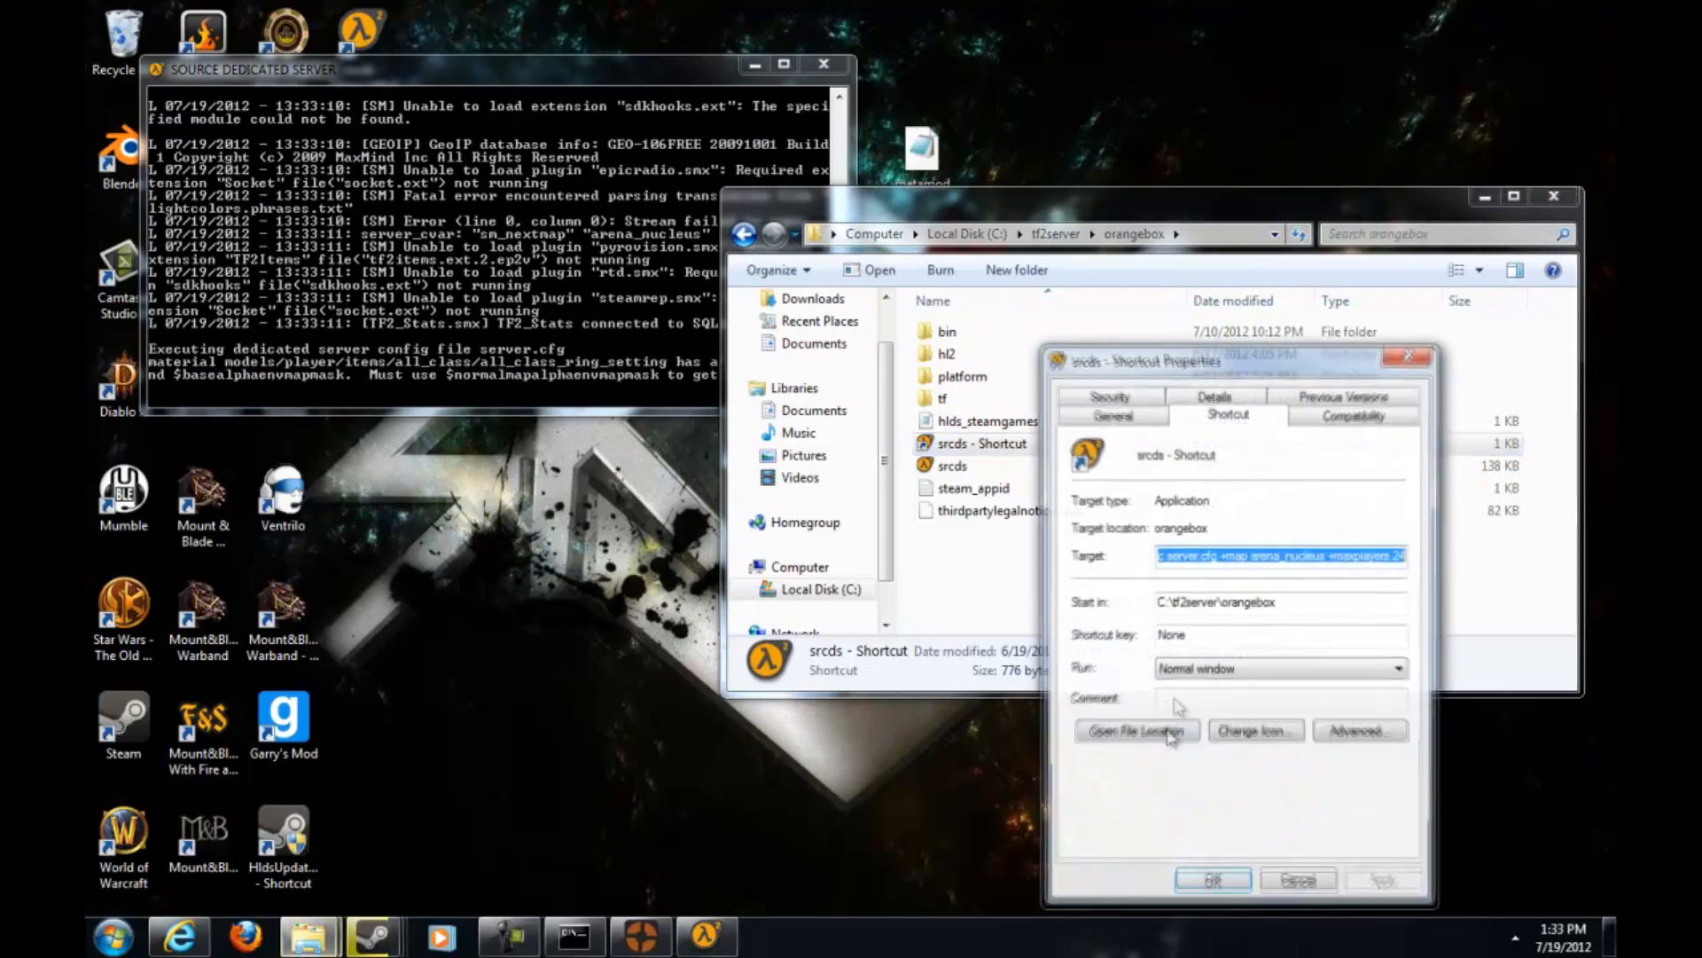
pyautogui.click(1409, 360)
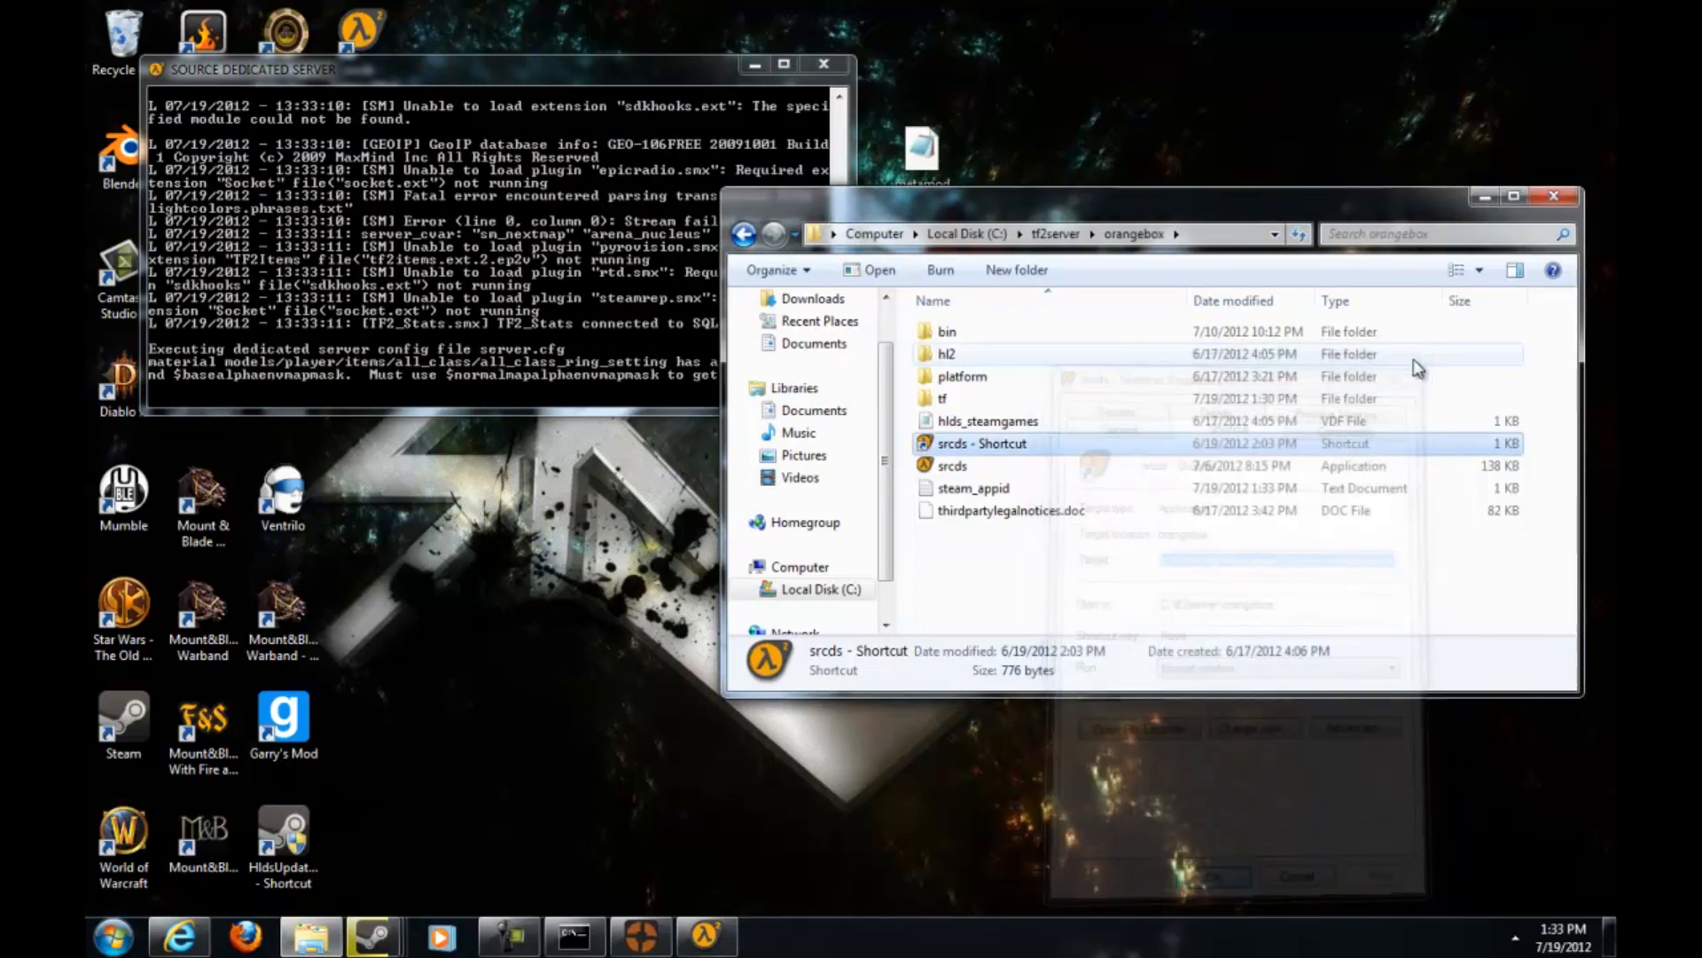
# Close the old console, cancel the Garry's Mod launcher, and relaunch the TF2 dedicated server.
pyautogui.click(823, 65)
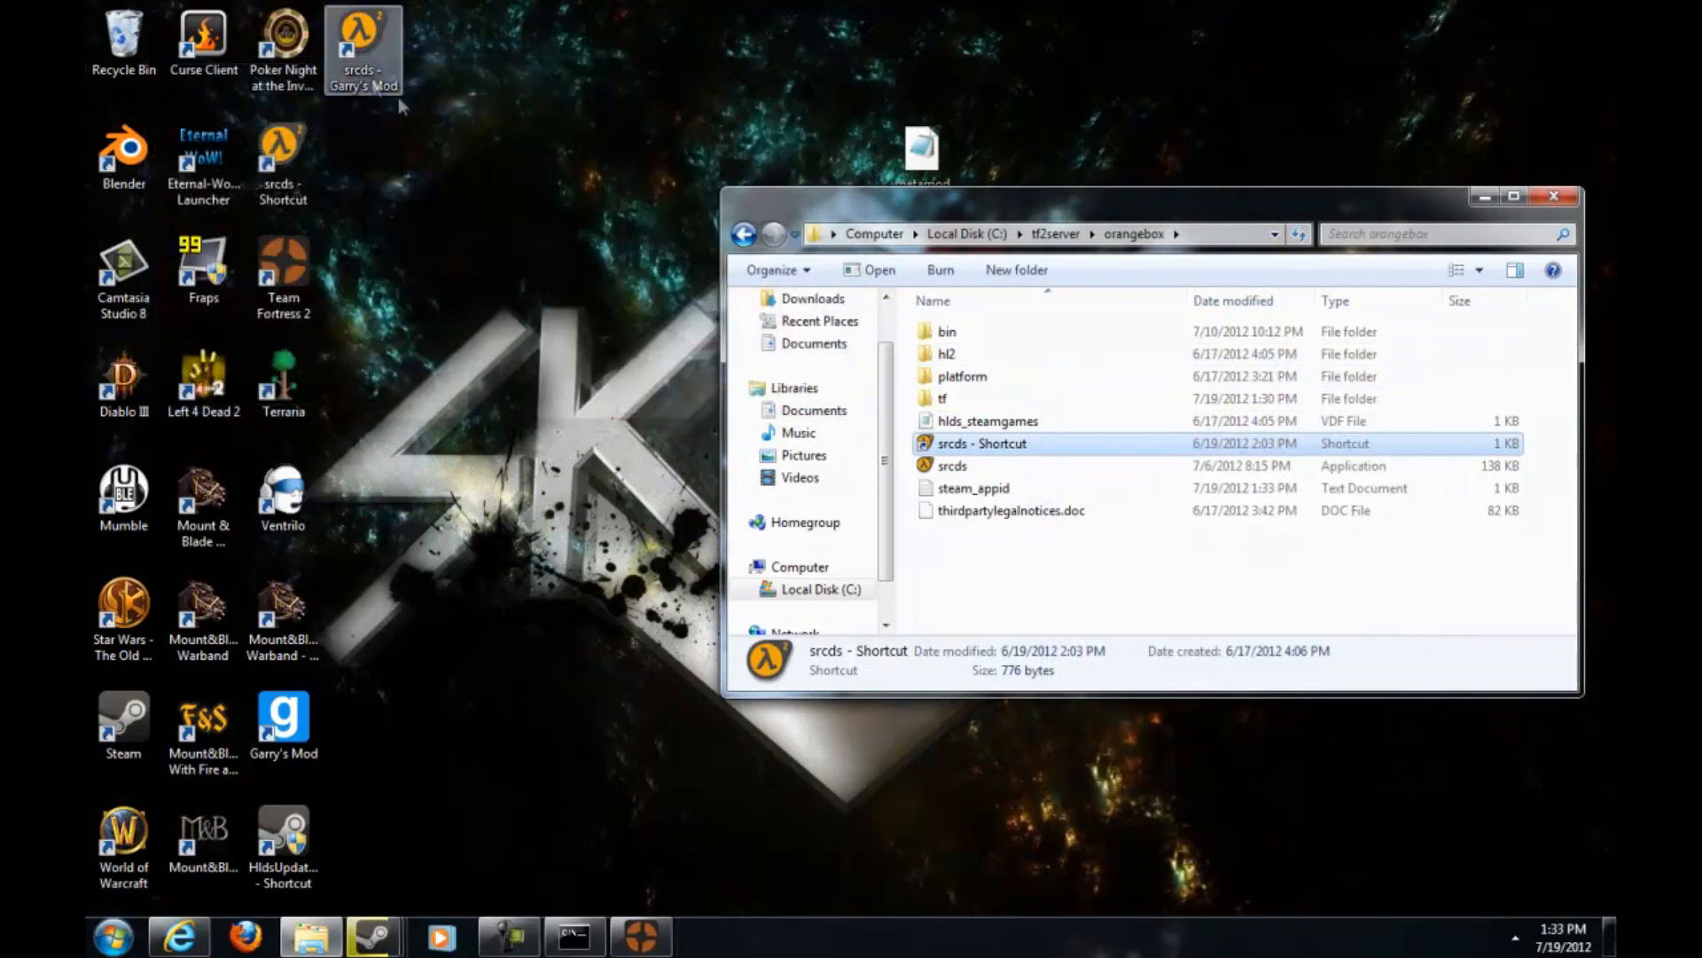
pyautogui.doubleClick(366, 54)
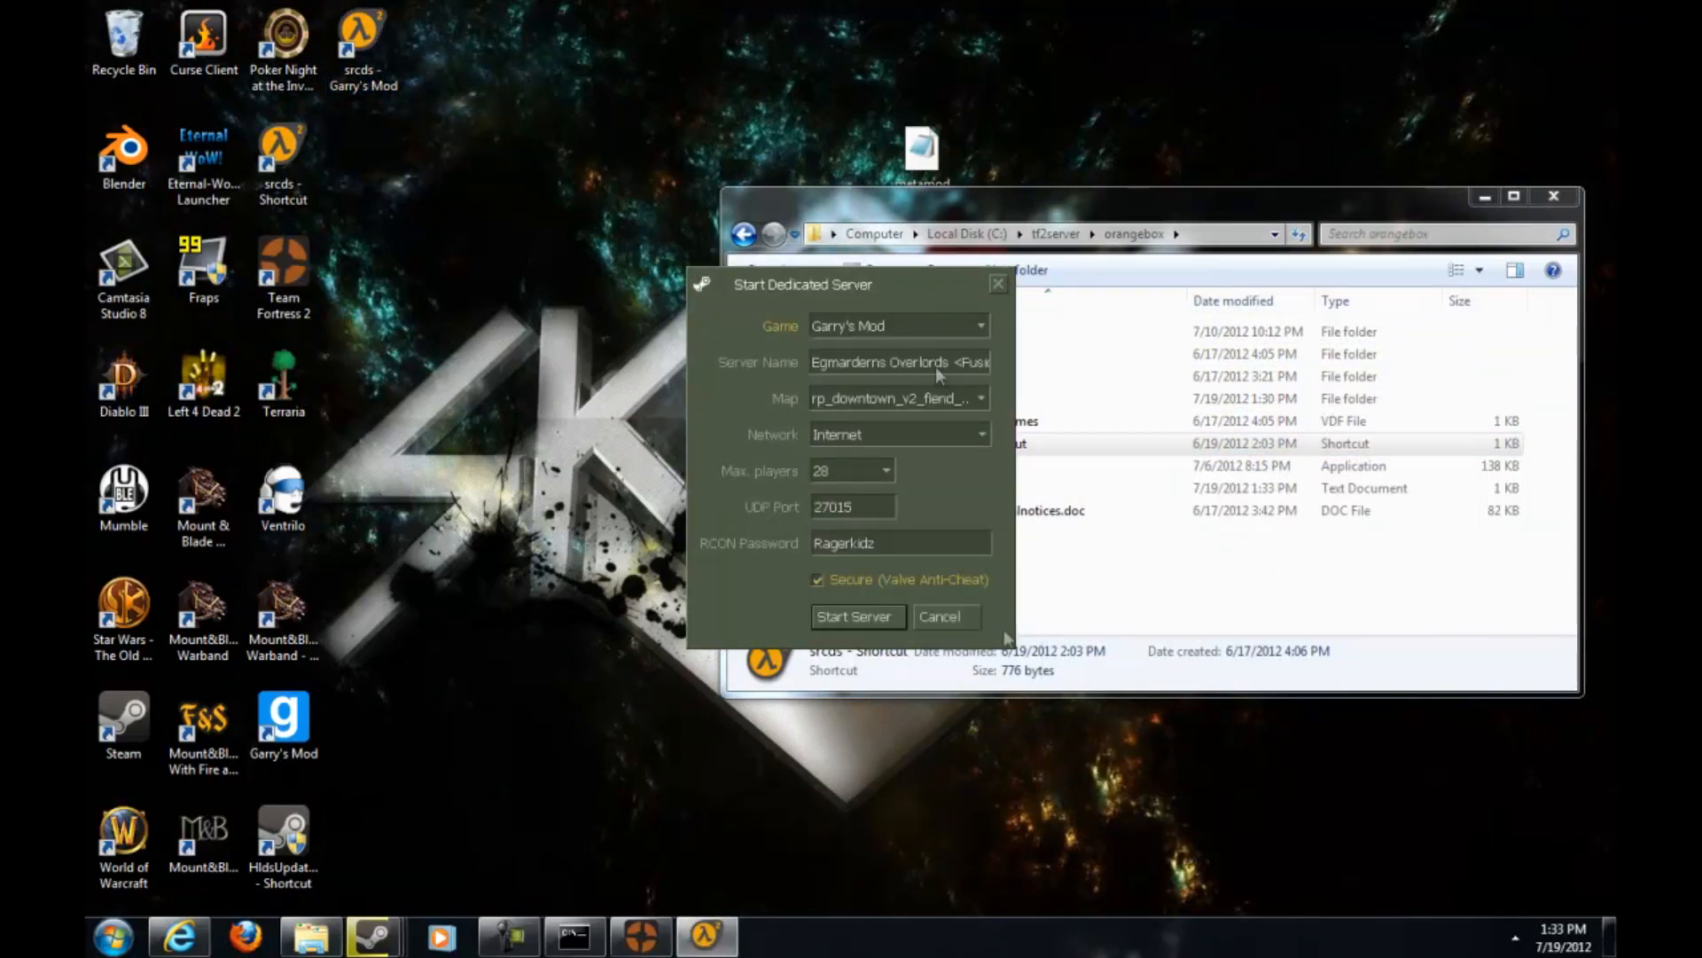
pyautogui.click(939, 617)
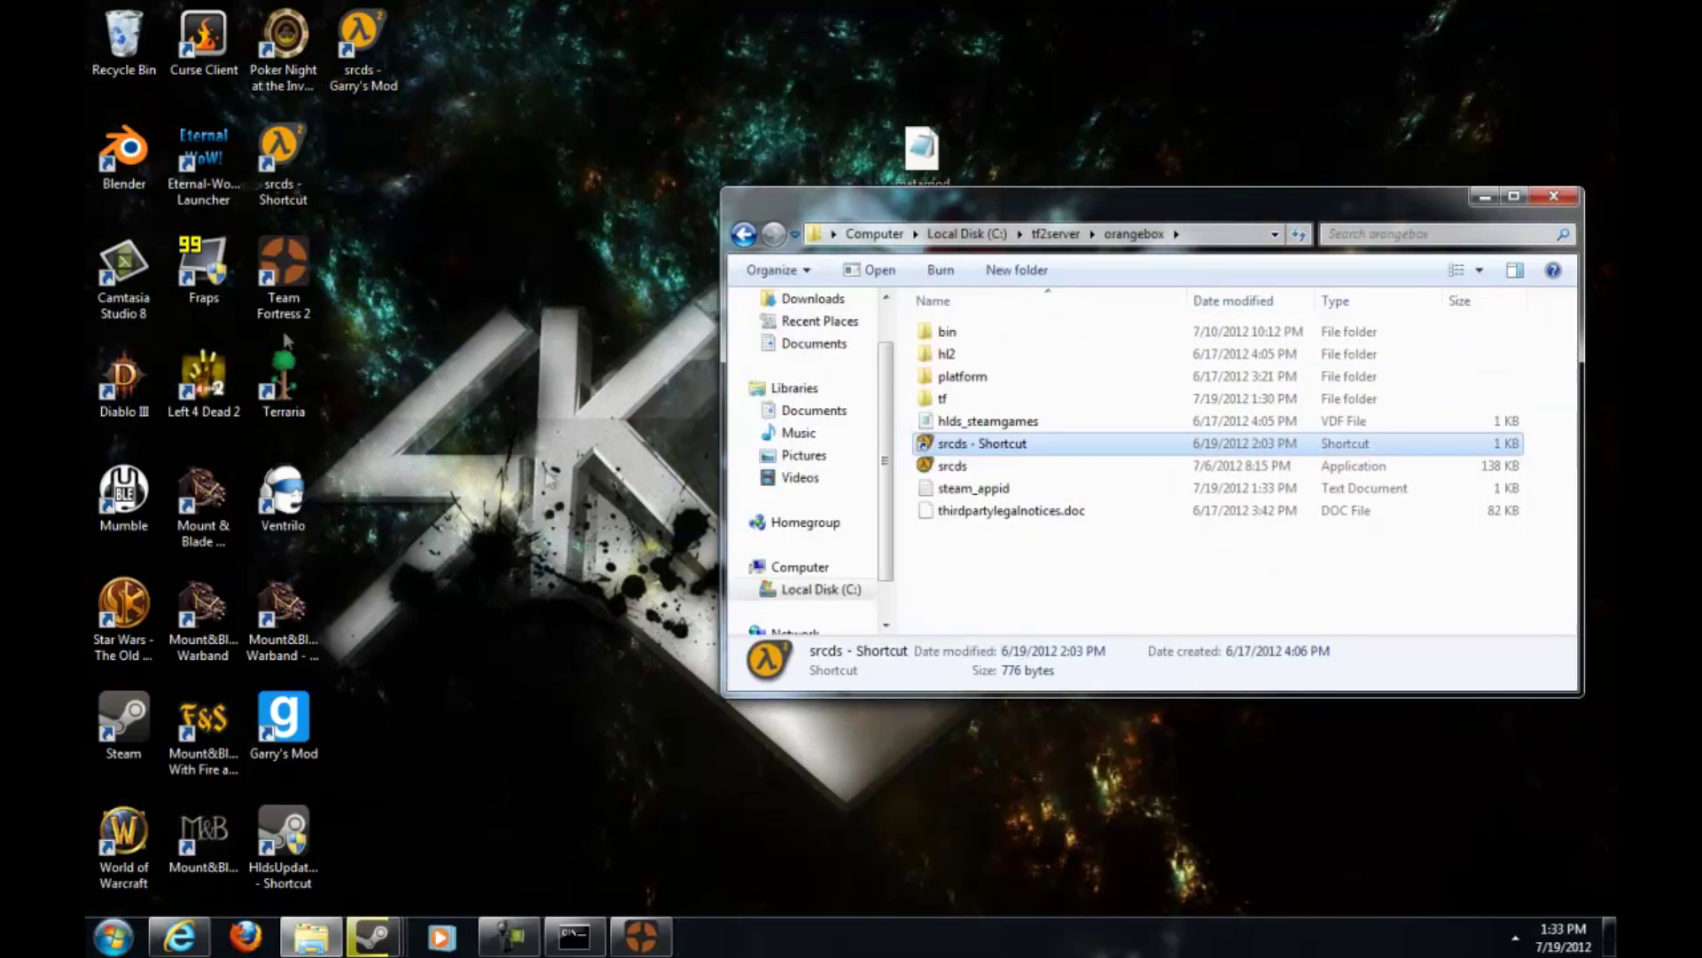
pyautogui.doubleClick(264, 191)
pyautogui.click(1483, 198)
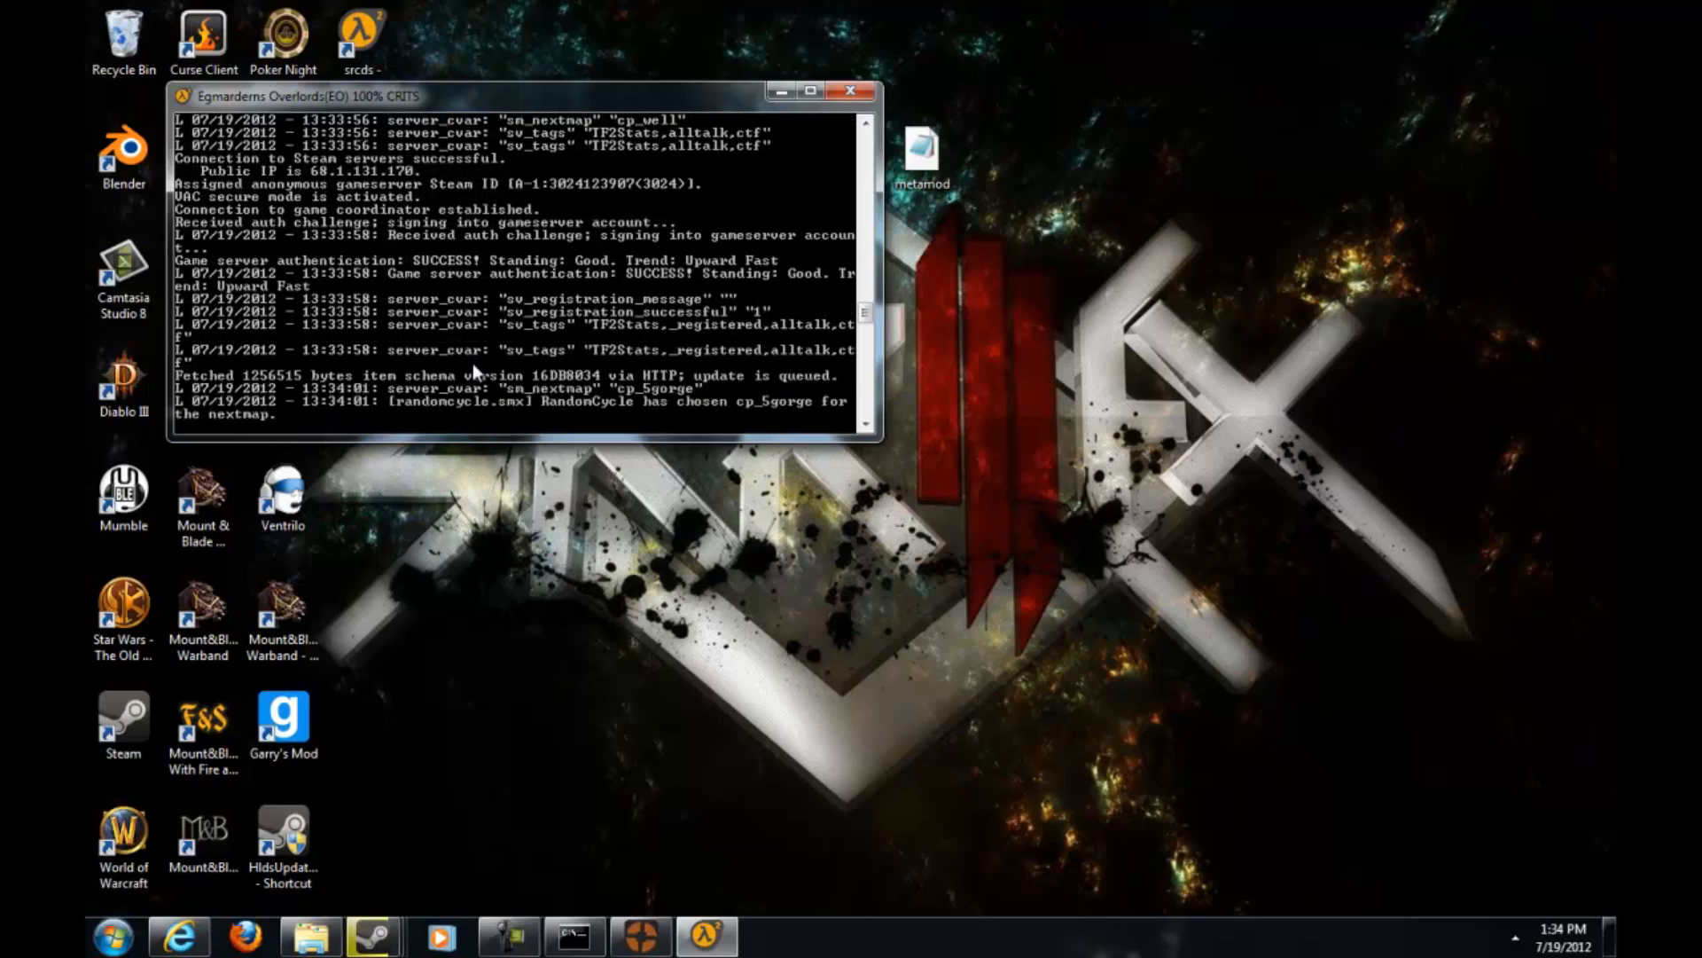
pyautogui.write('meta version')
# Run 'meta version' and 'meta list' to confirm Metamod:Source 1.8.7 with SourceMod plugins loaded.
pyautogui.press('Return')
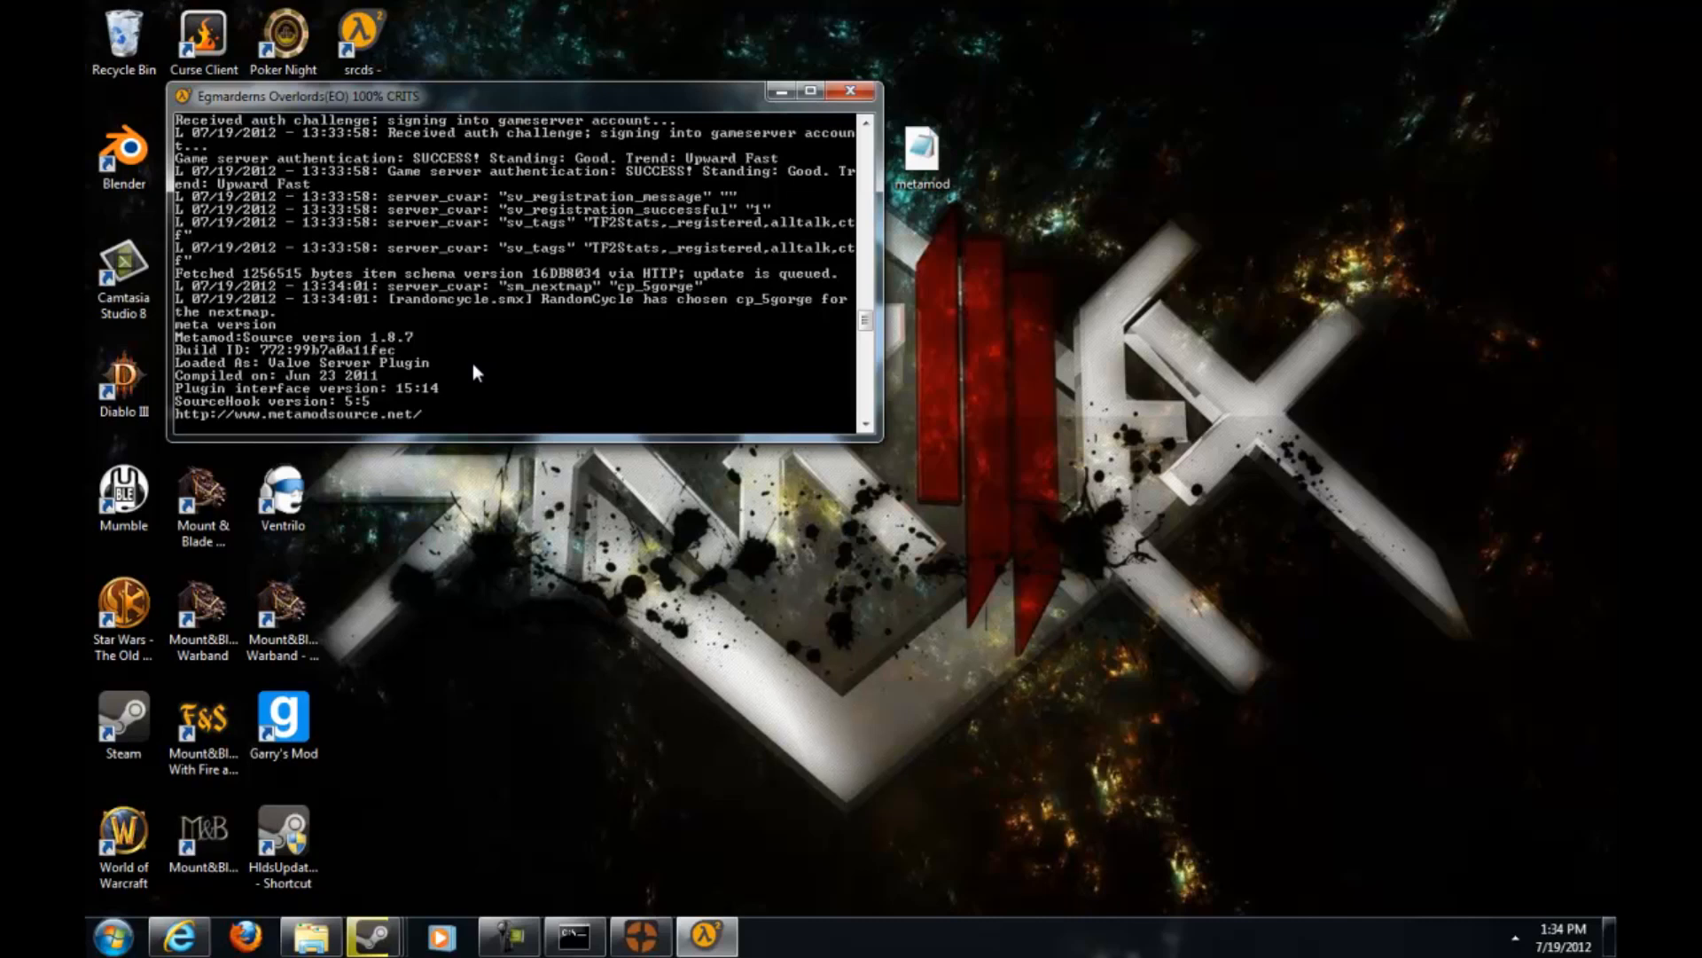
pyautogui.write('meta list')
pyautogui.press('Return')
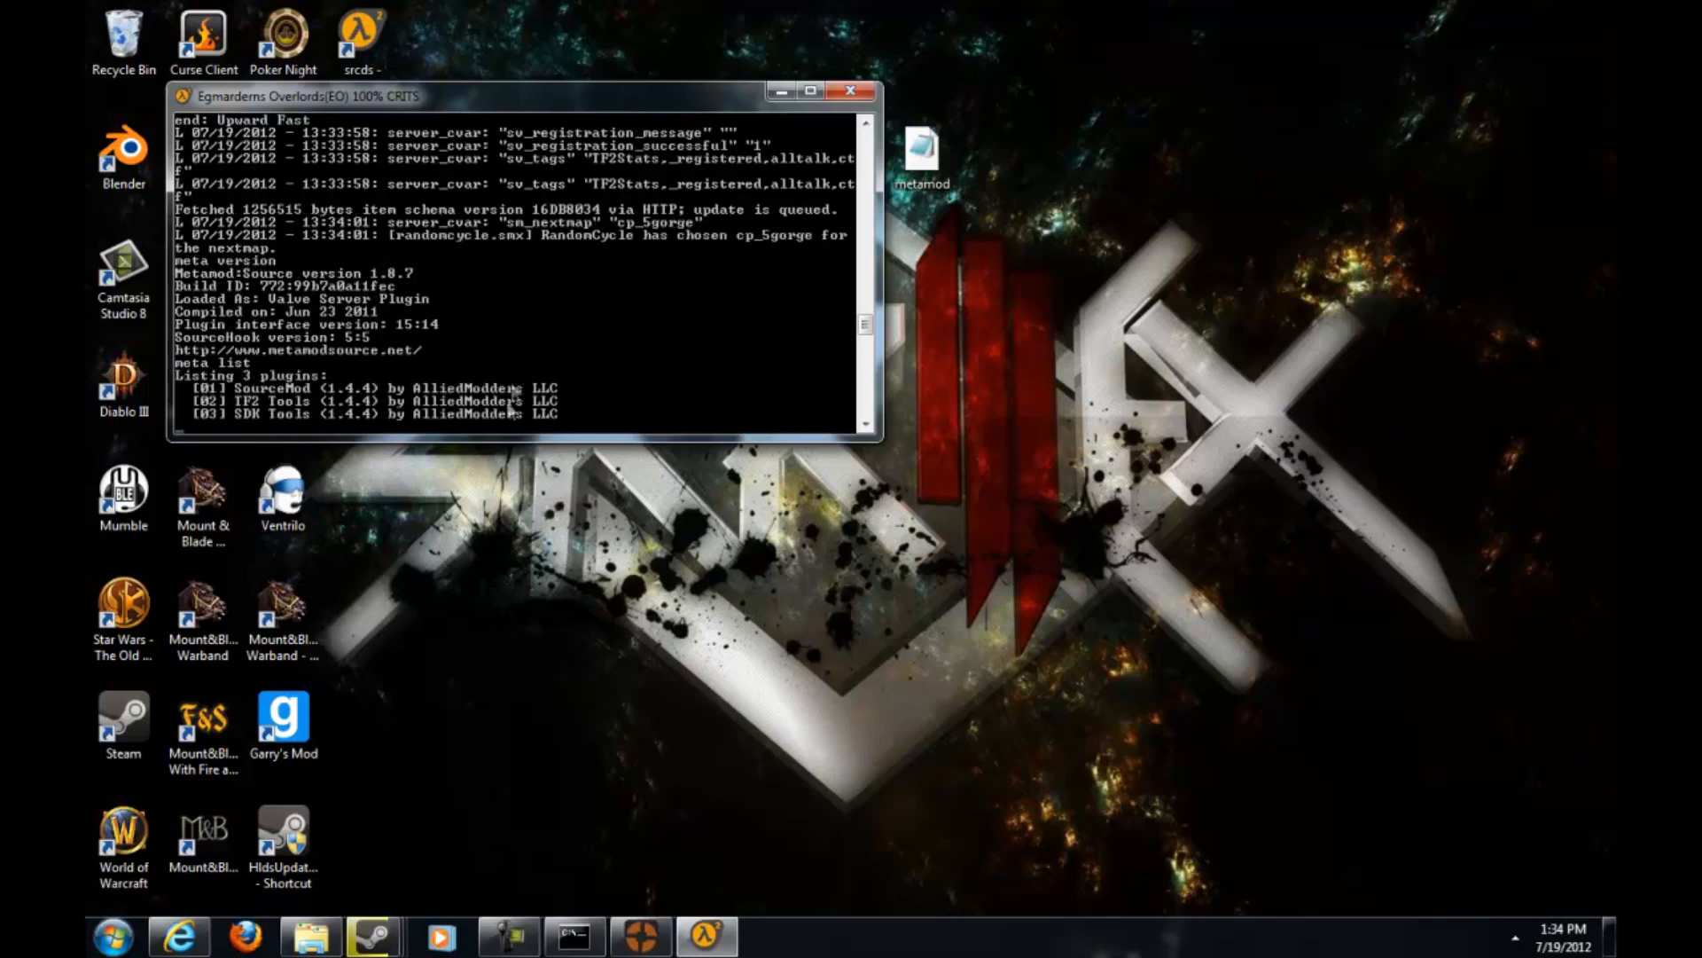
# Join the Egmarderns Overlords server from the LAN tab of the server browser.
pyautogui.click(662, 940)
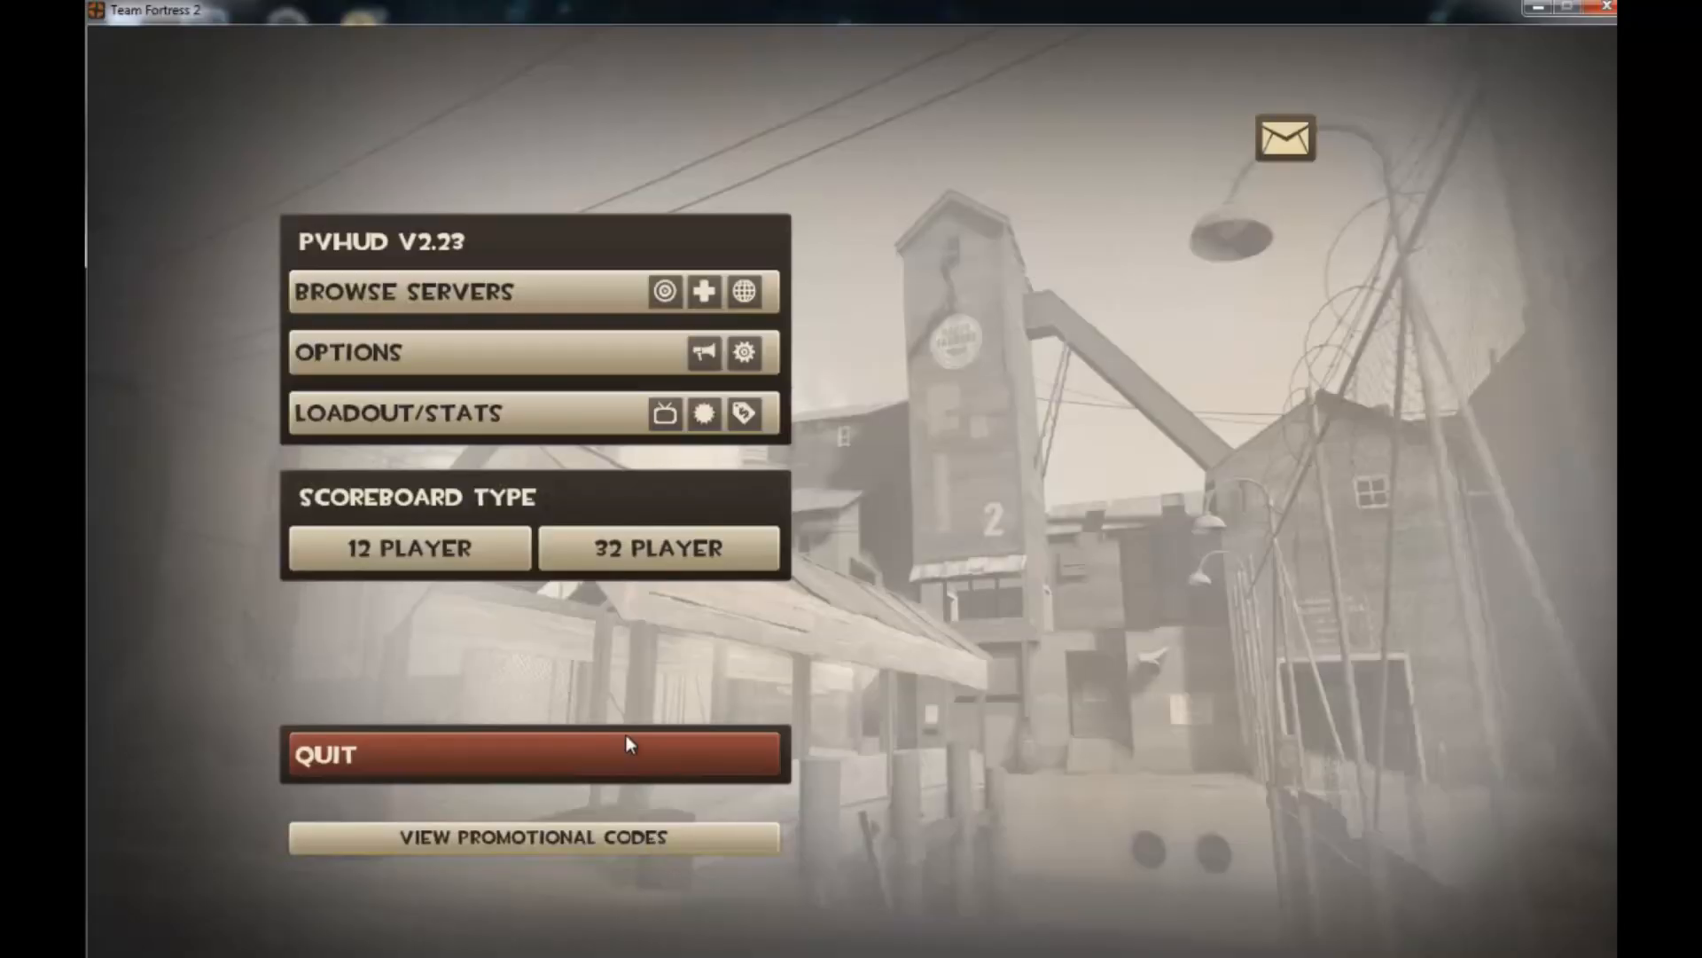
pyautogui.click(496, 295)
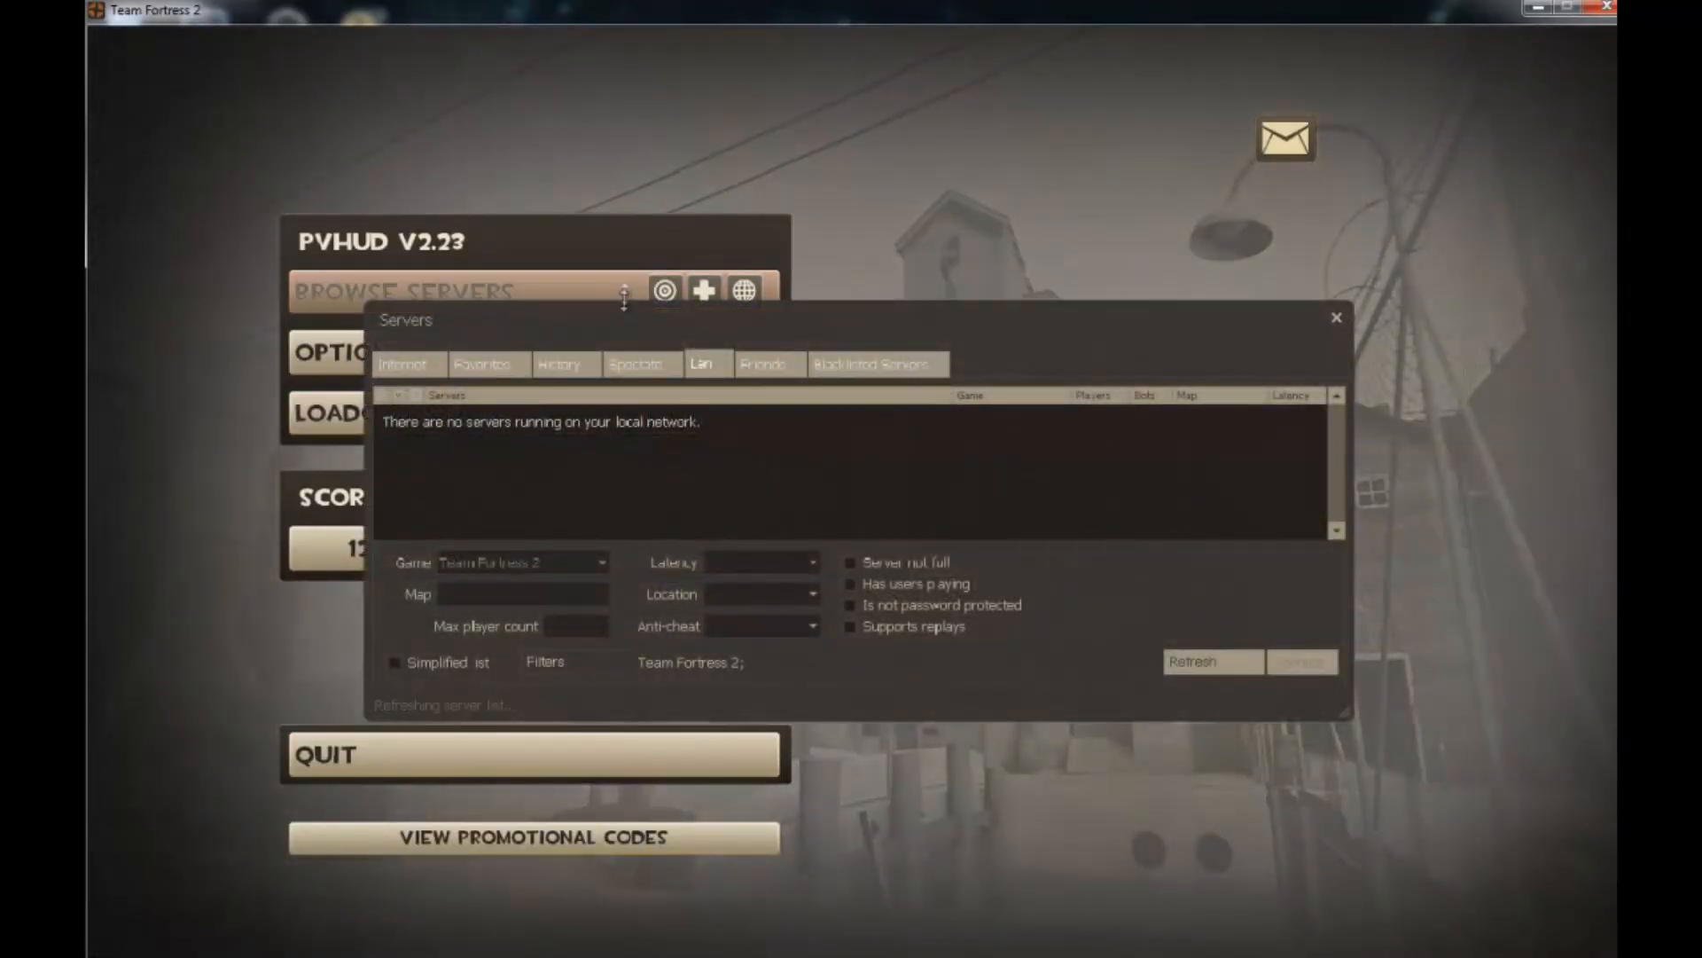
pyautogui.click(1180, 661)
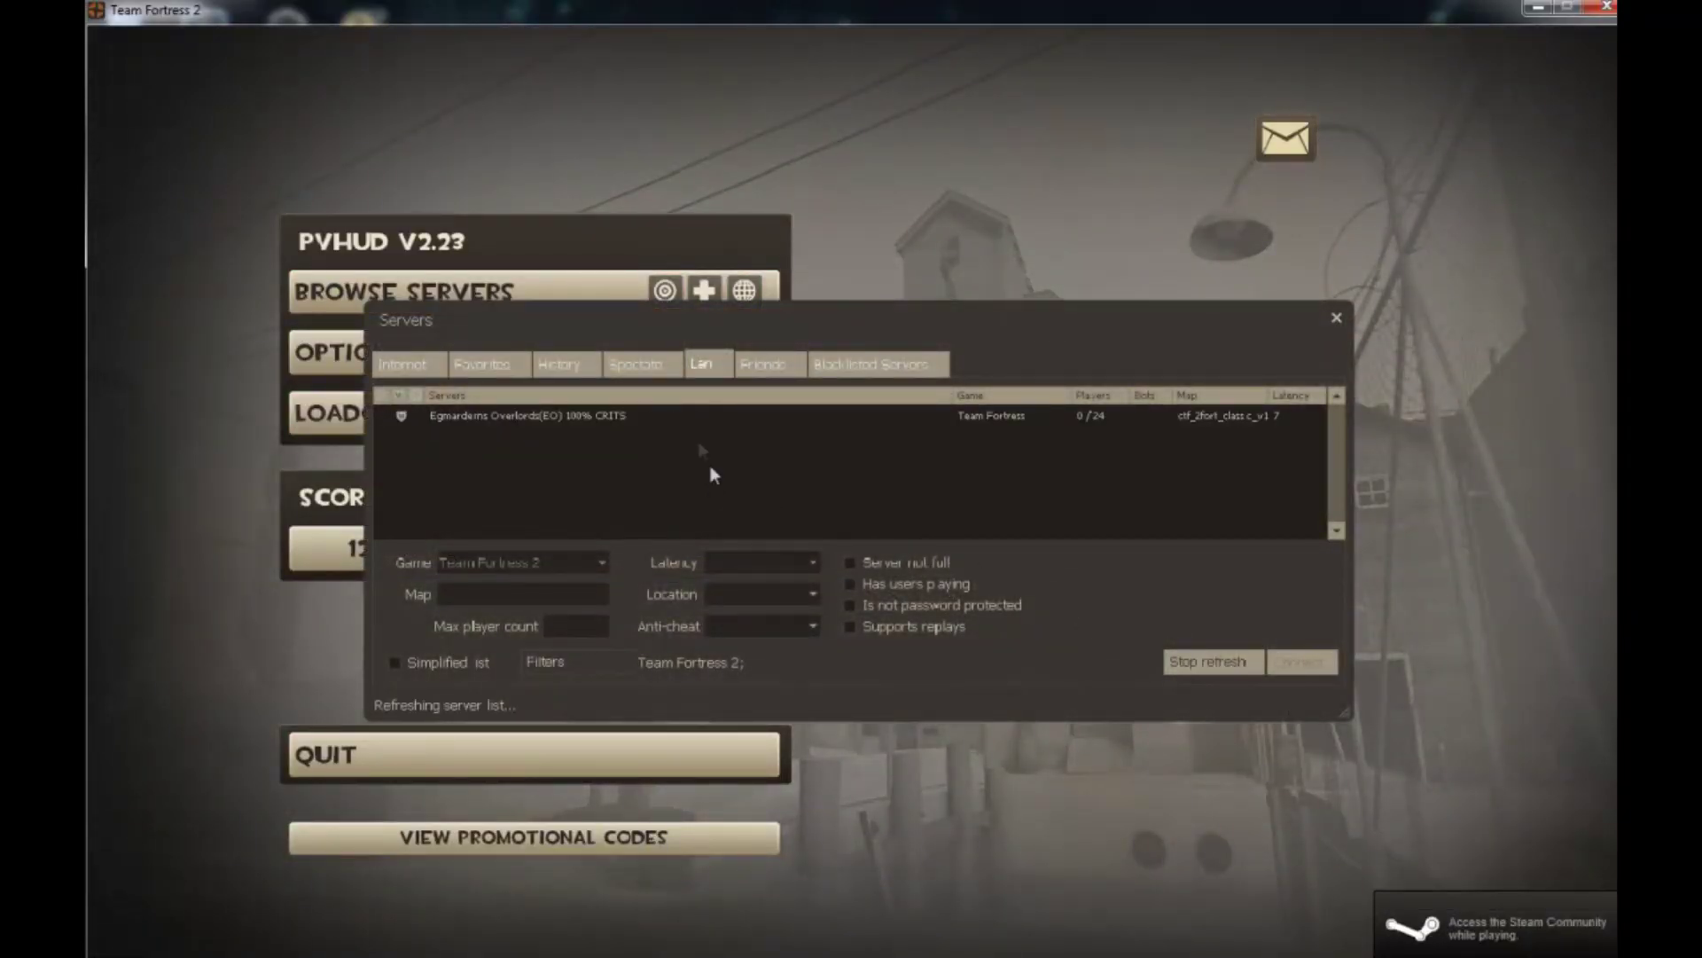
pyautogui.doubleClick(645, 418)
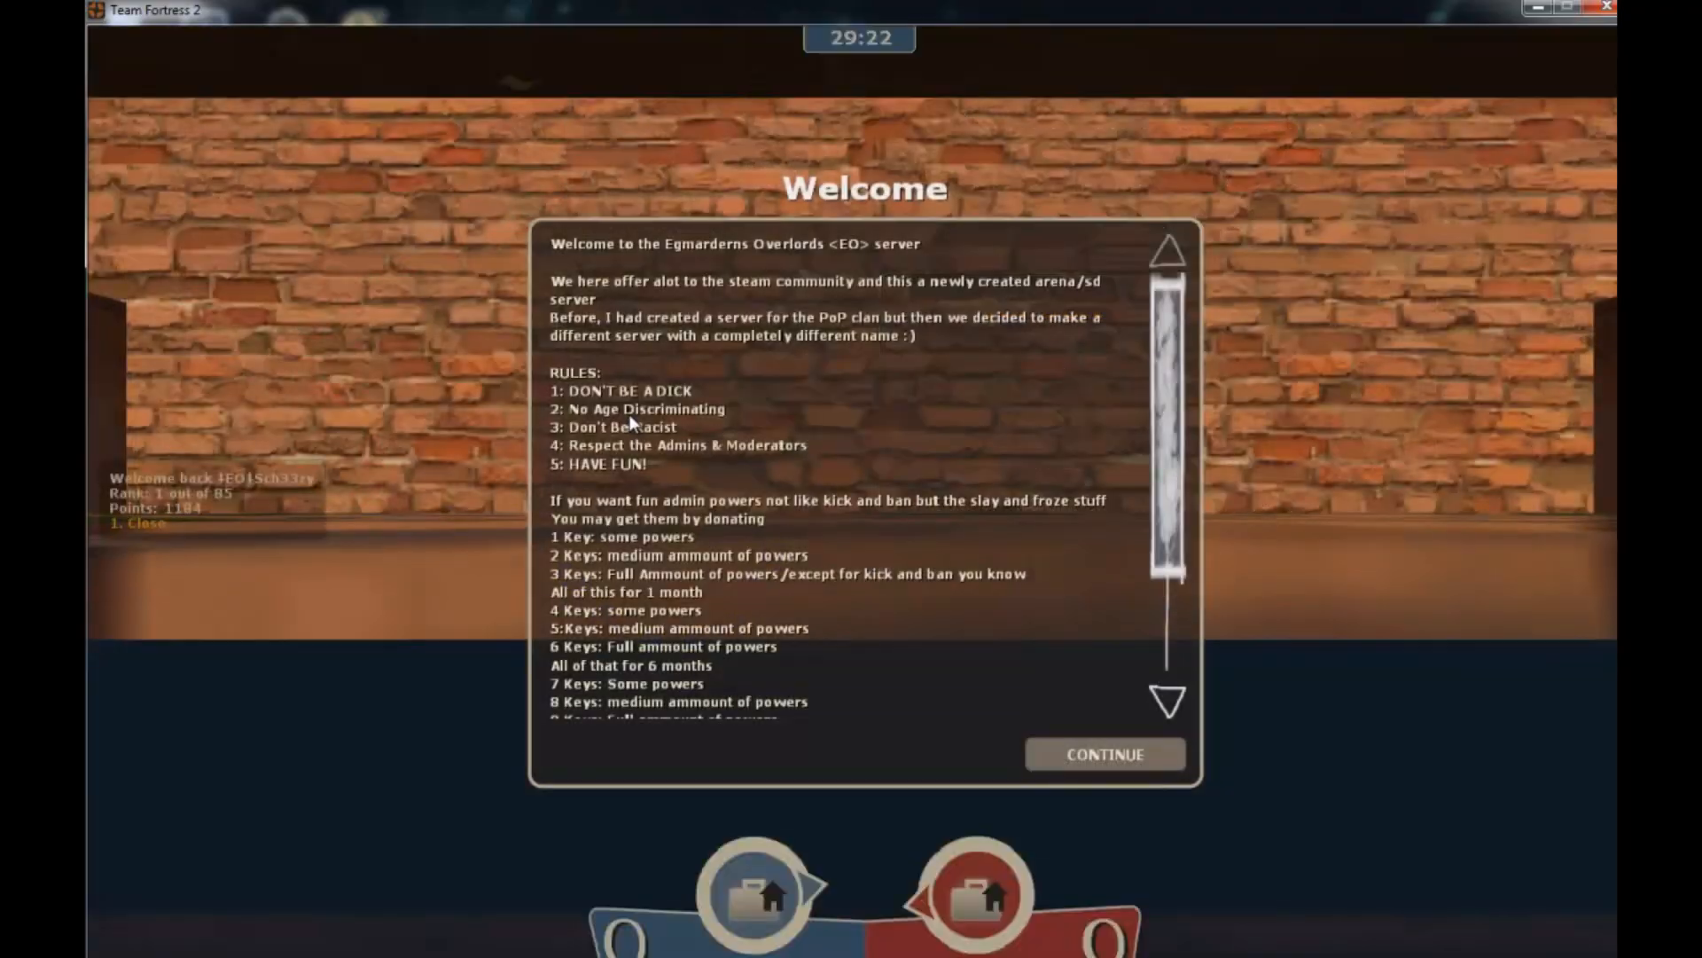
# Dismiss the server welcome message, join BLU and spawn as a class.
pyautogui.click(1141, 755)
pyautogui.click(745, 617)
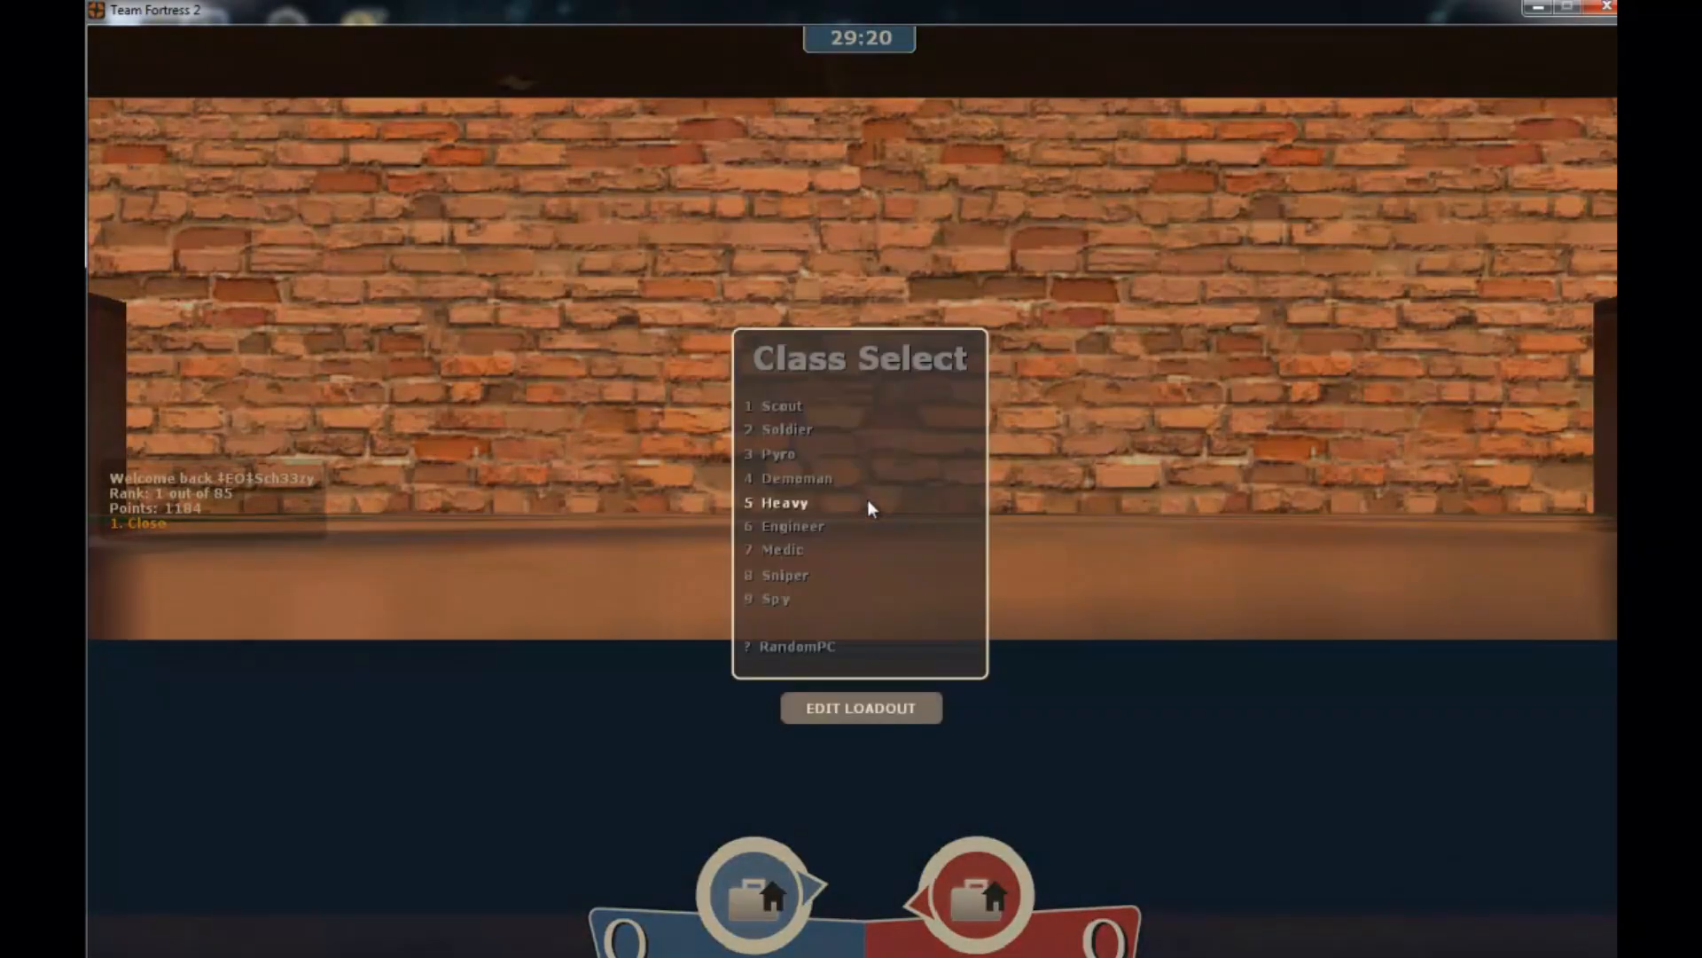
pyautogui.click(792, 404)
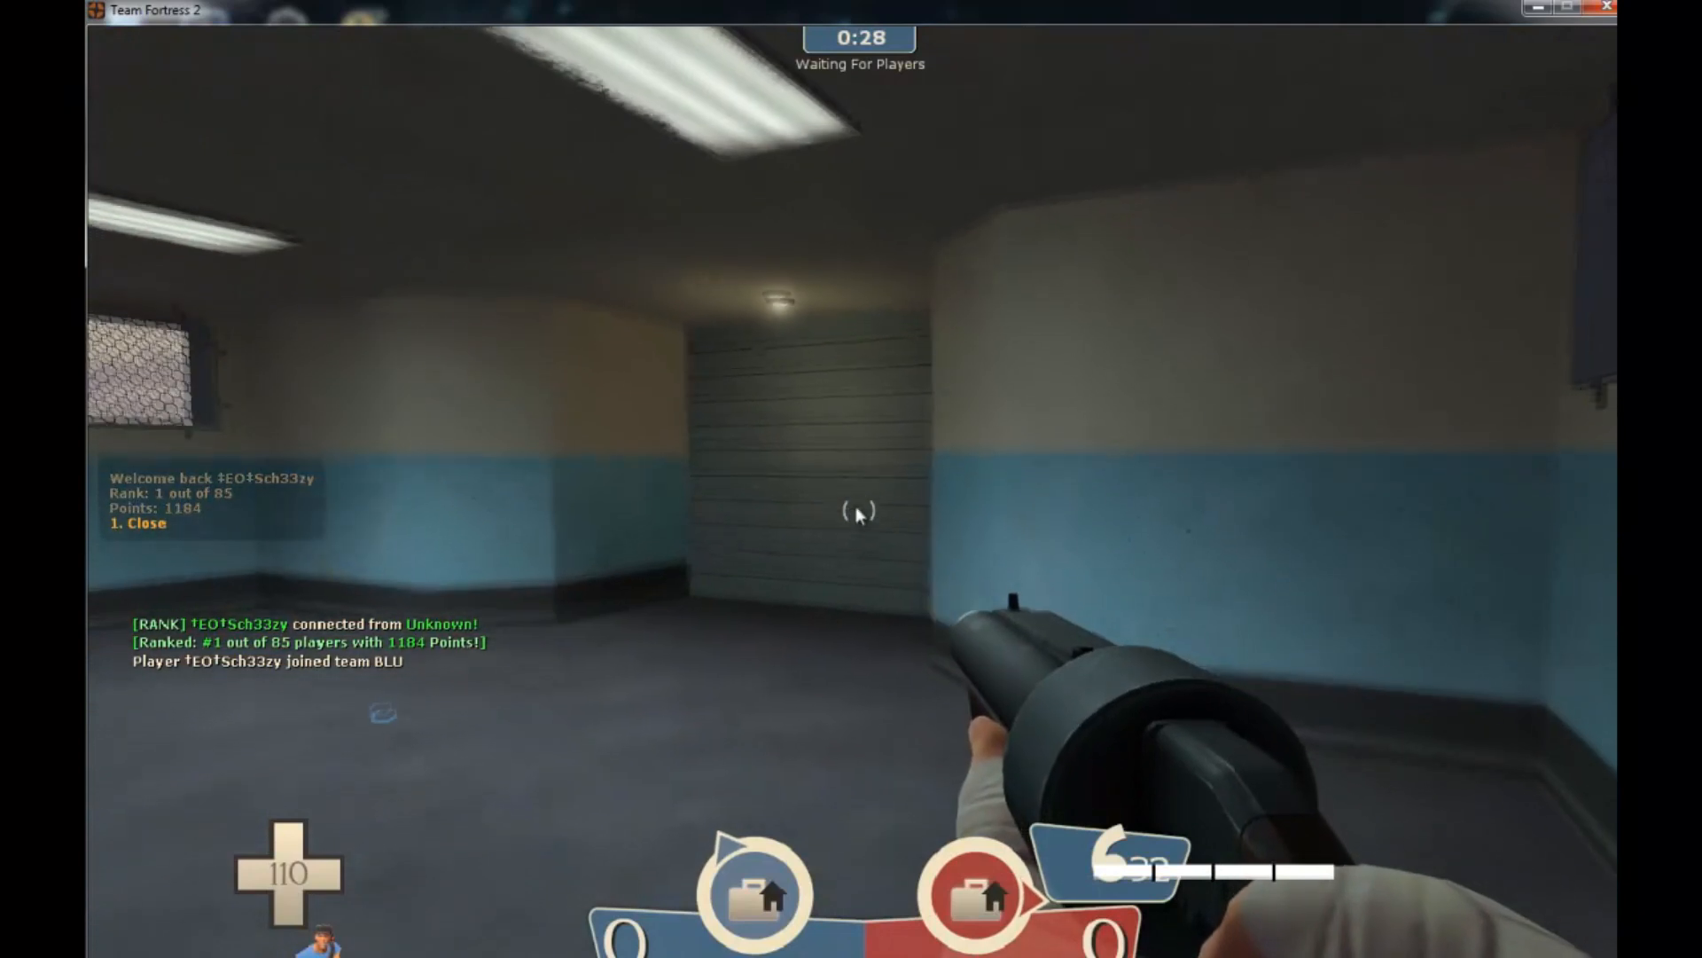
# Slay your own player through /admin > Player Commands > Slay player.
pyautogui.press('y')
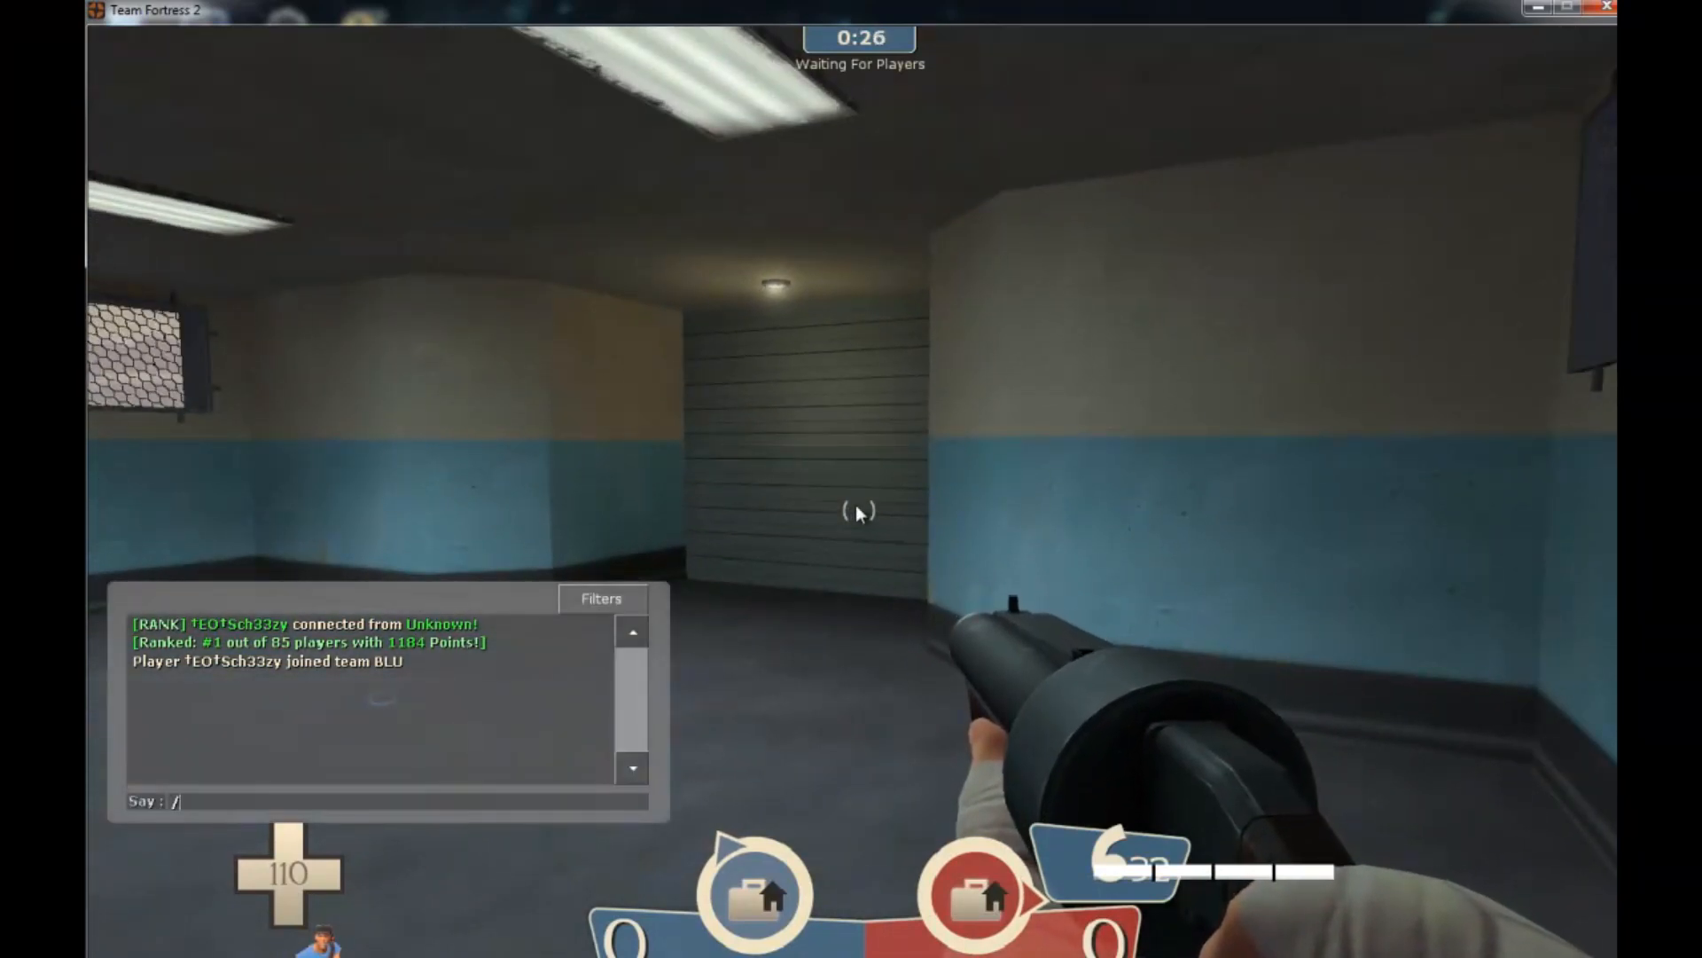
pyautogui.write('/admin')
pyautogui.press('Return')
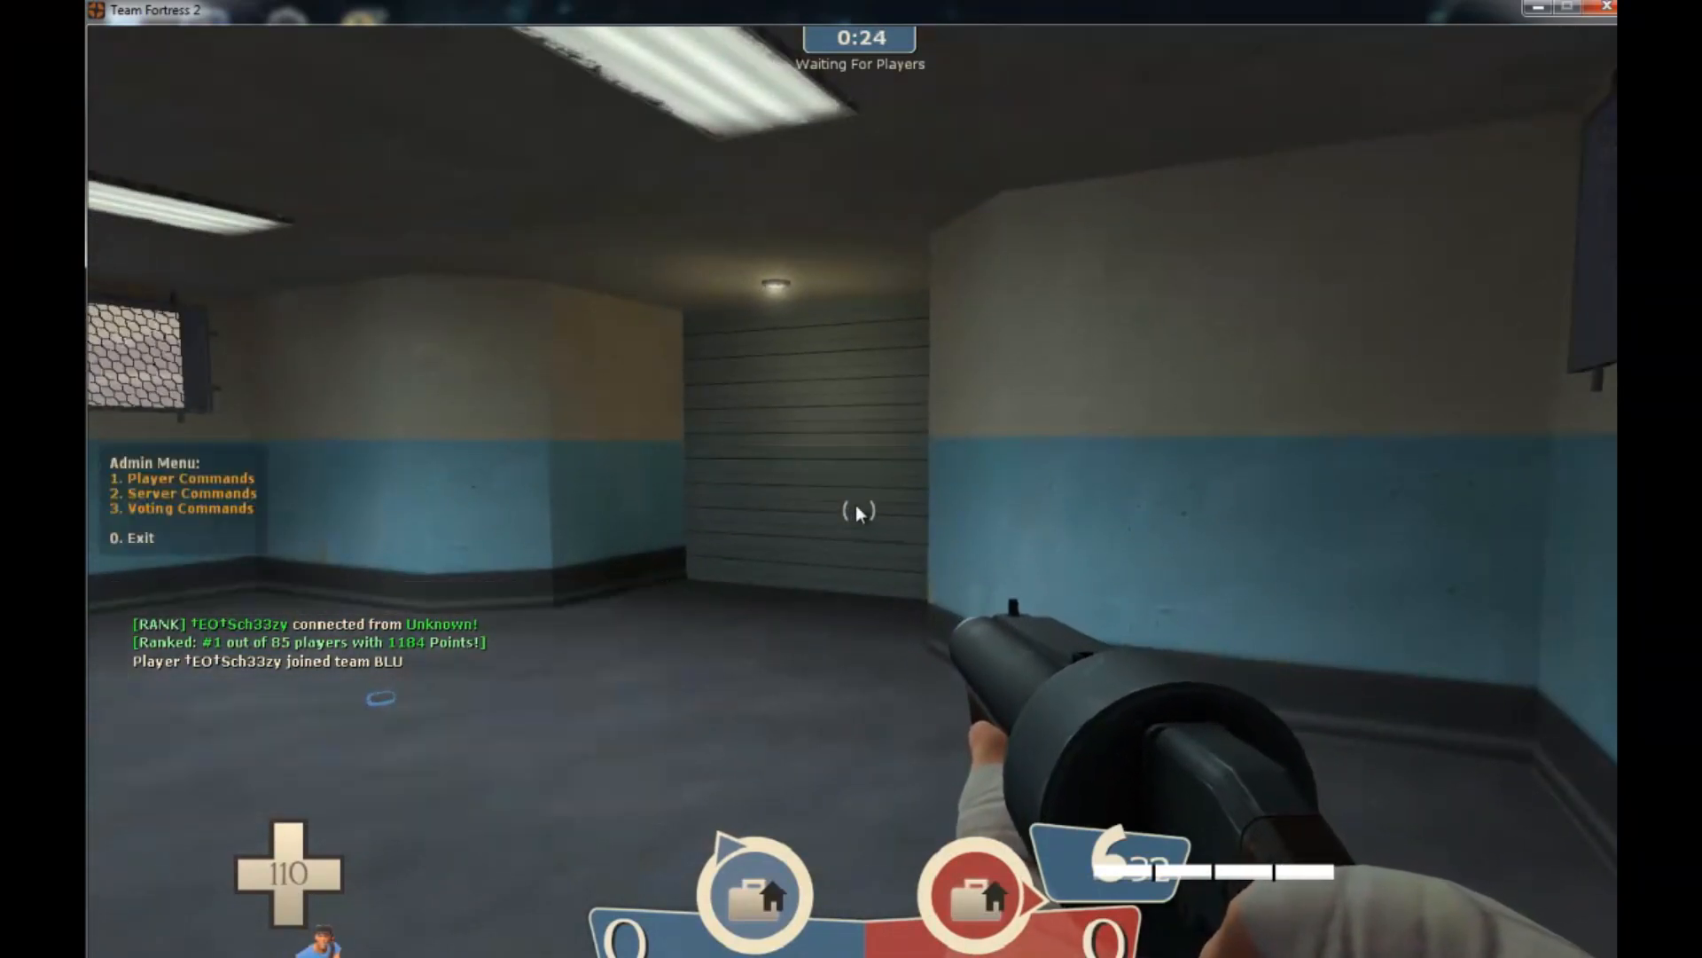
pyautogui.press('1')
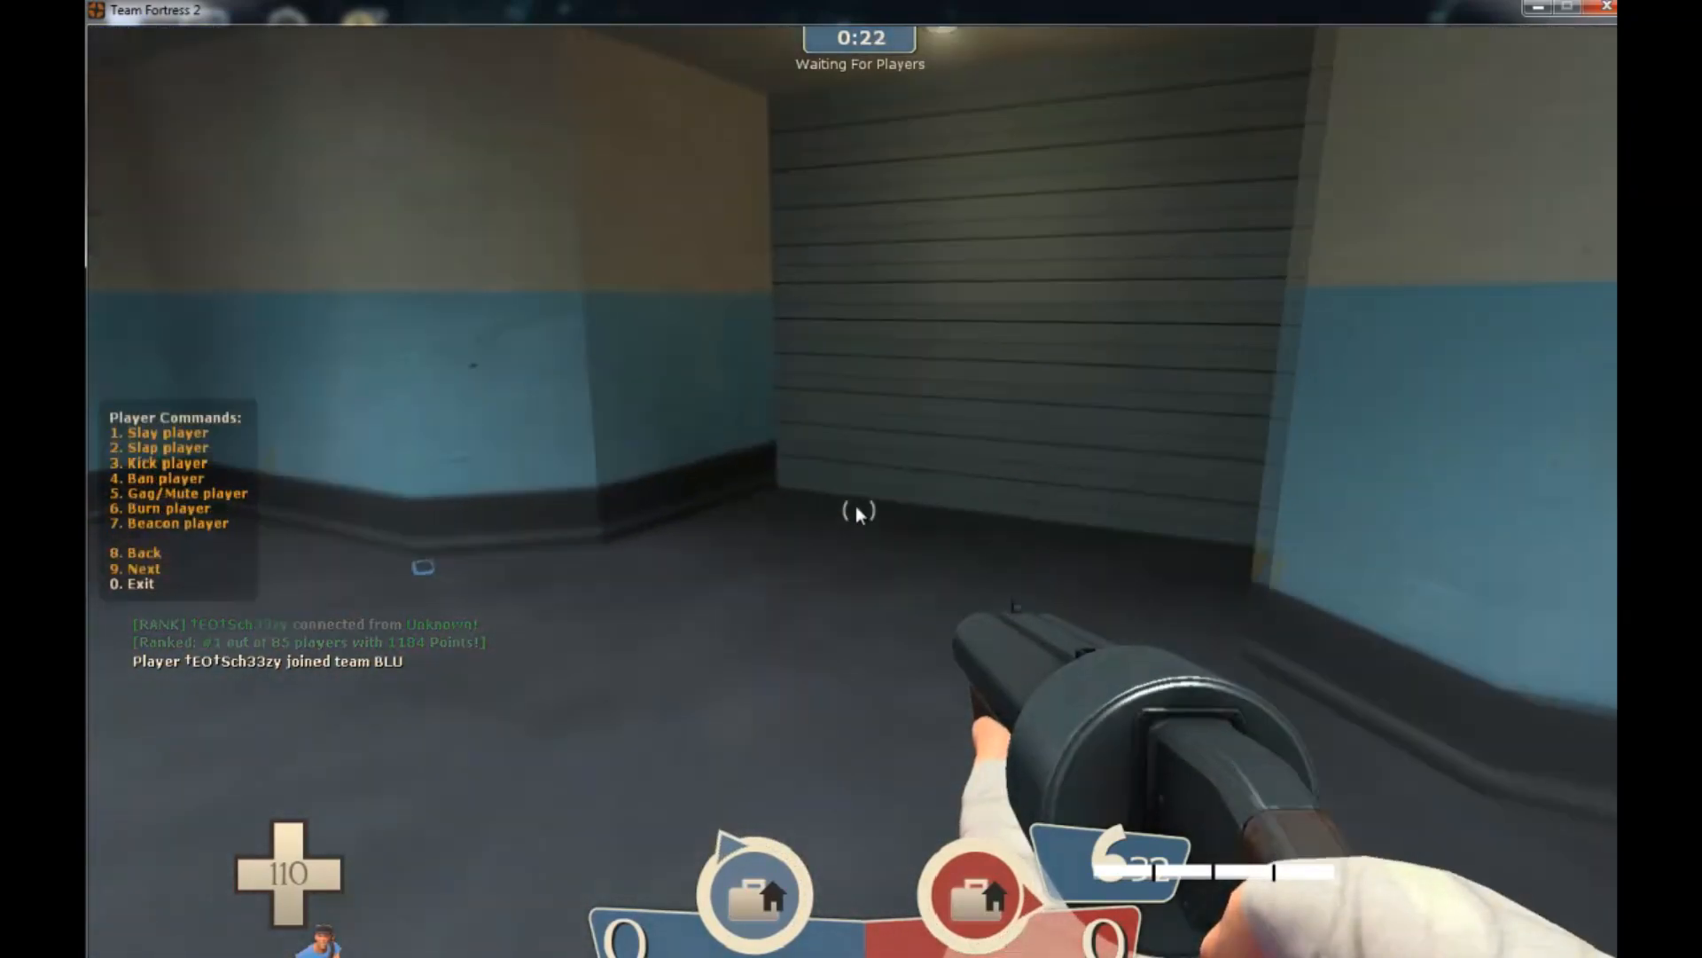
pyautogui.press('1')
pyautogui.press('1')
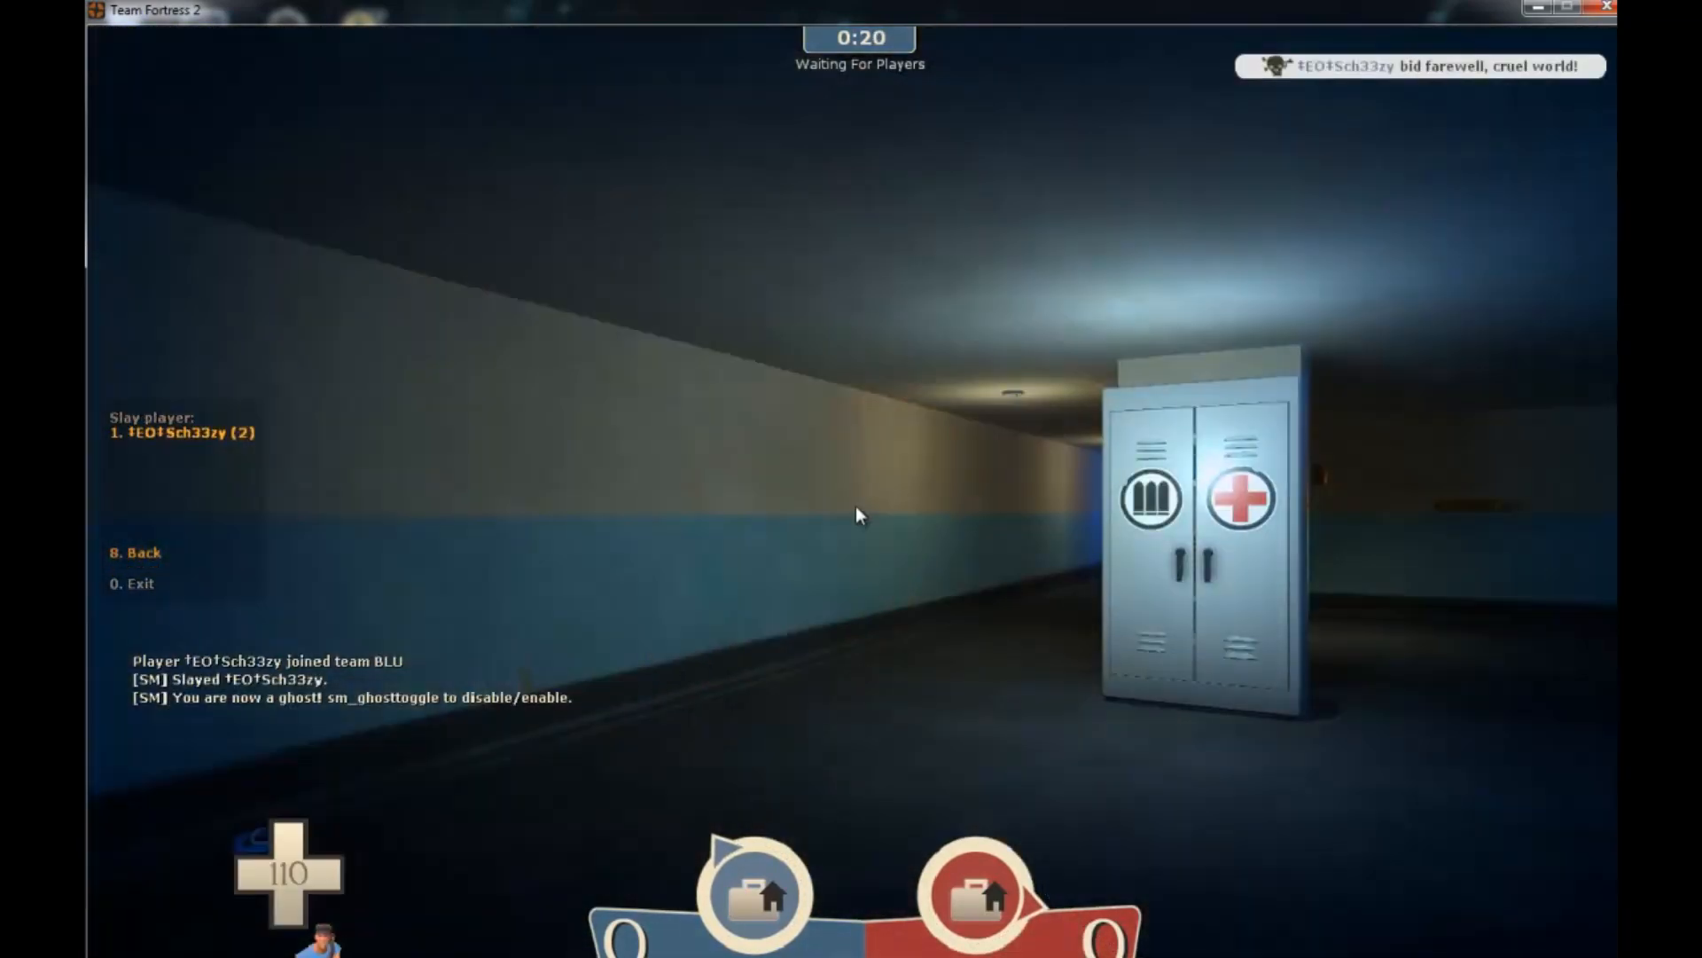
pyautogui.press('0')
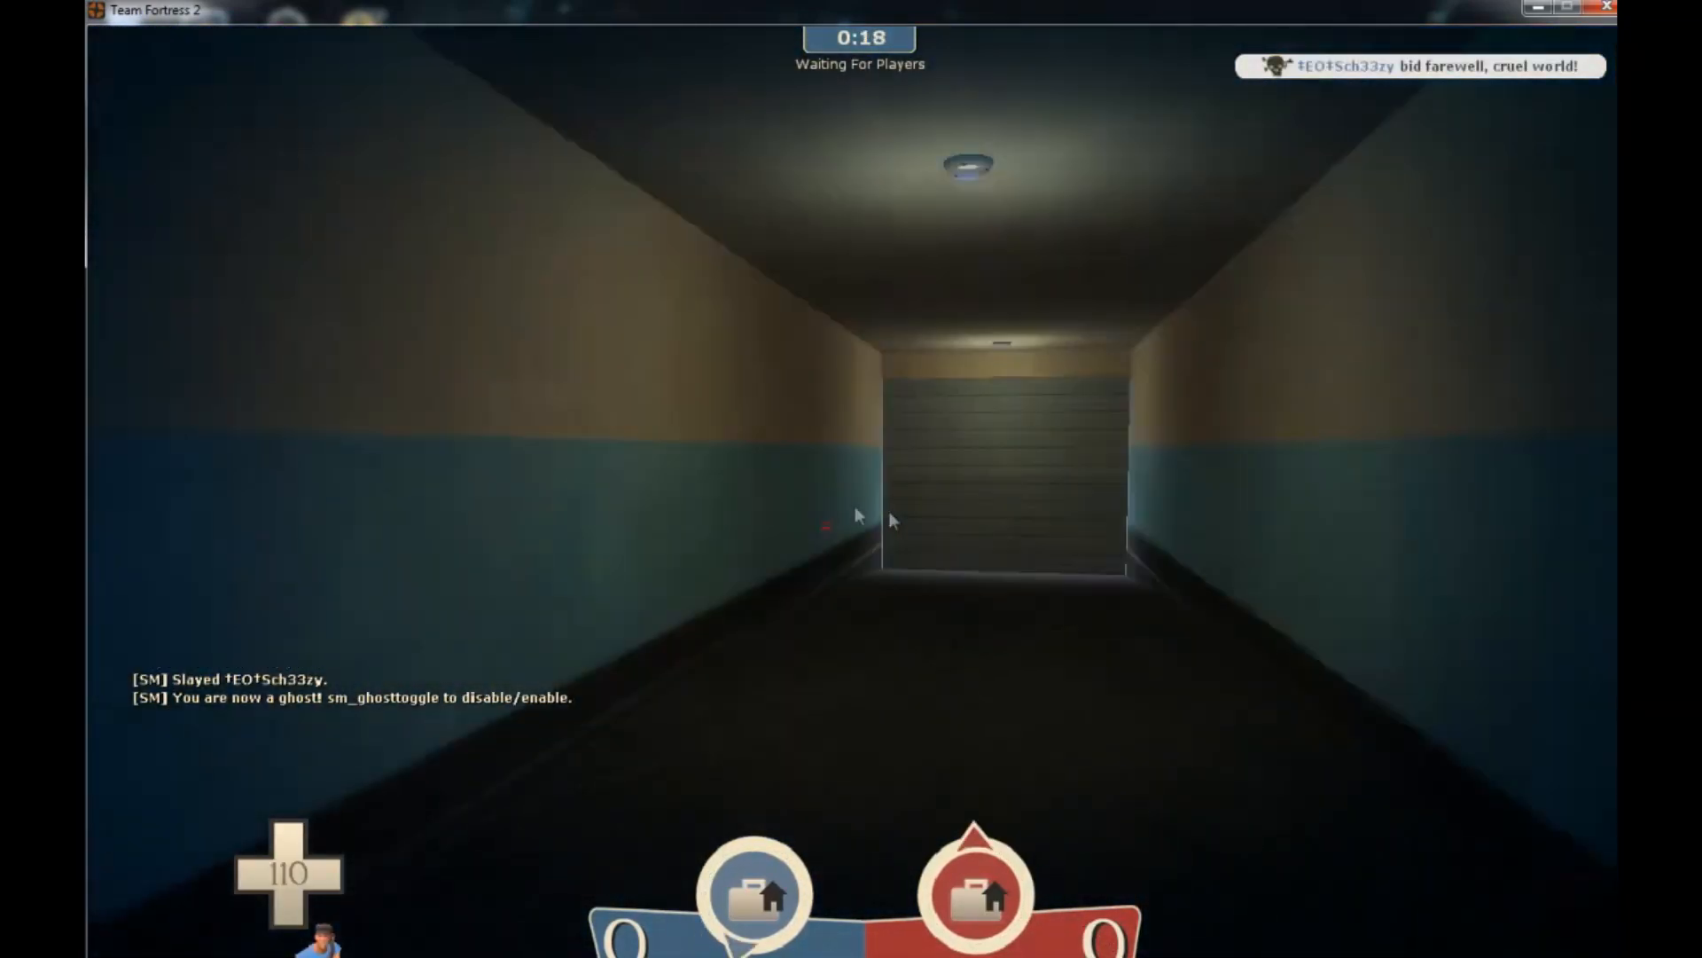
pyautogui.write('y/admi')
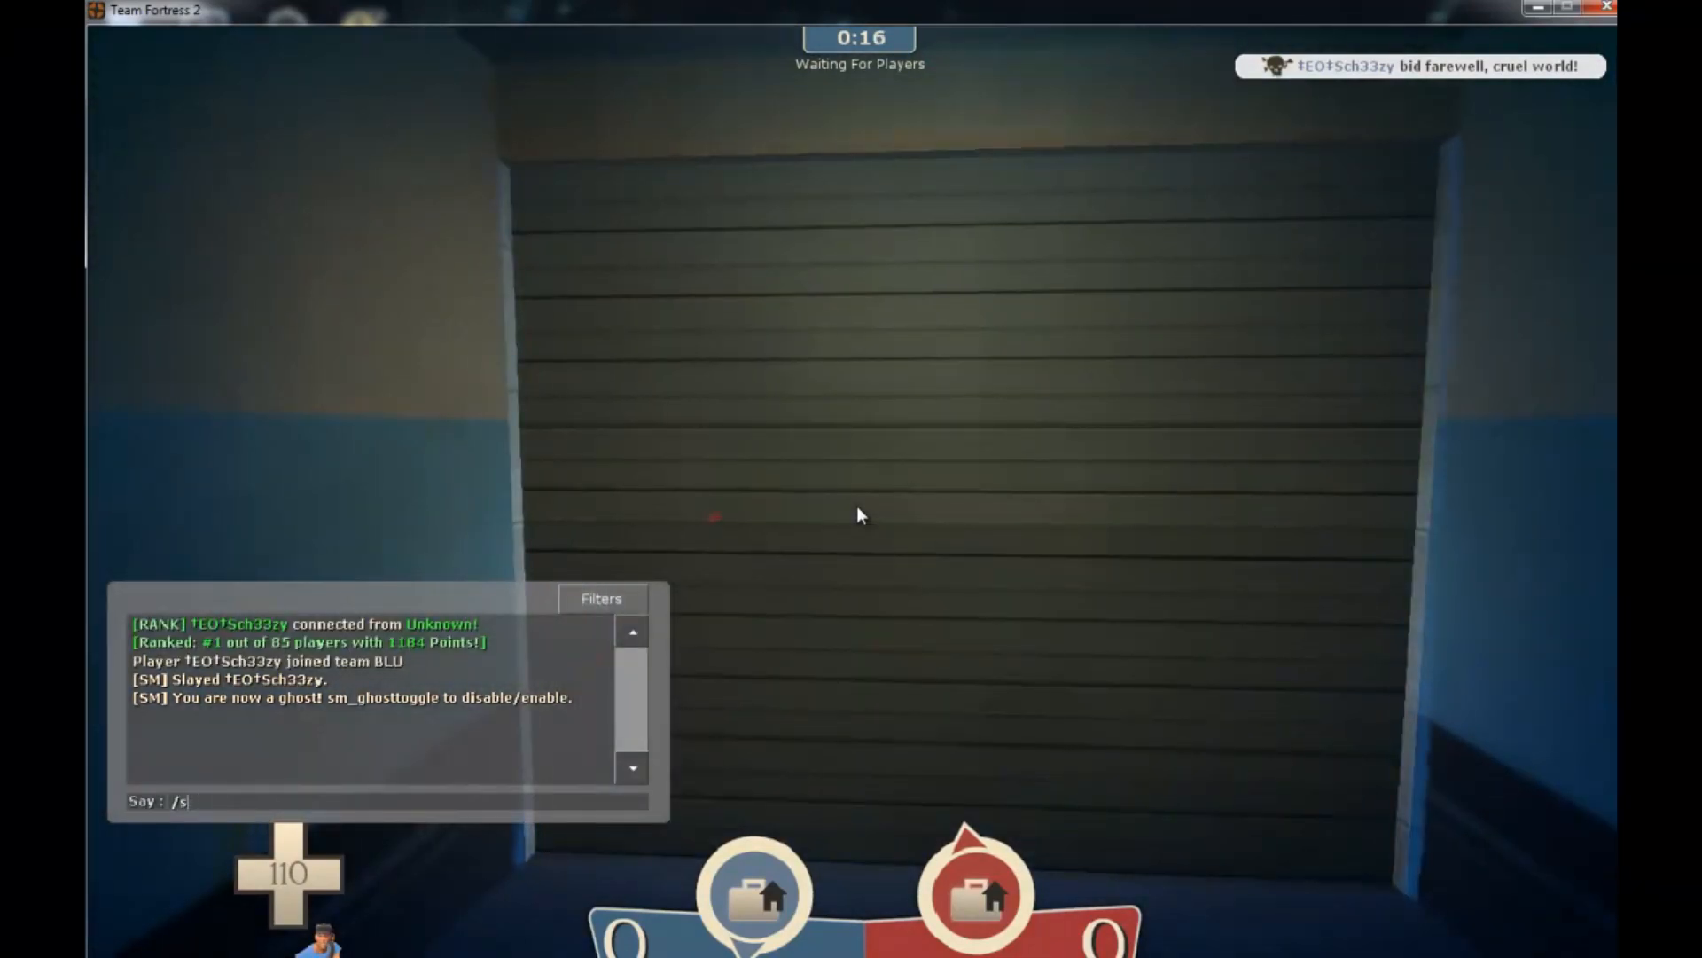
pyautogui.write('n')
# Reopen the admin menu and browse the player, server and voting command pages.
pyautogui.press('Return')
pyautogui.press('1')
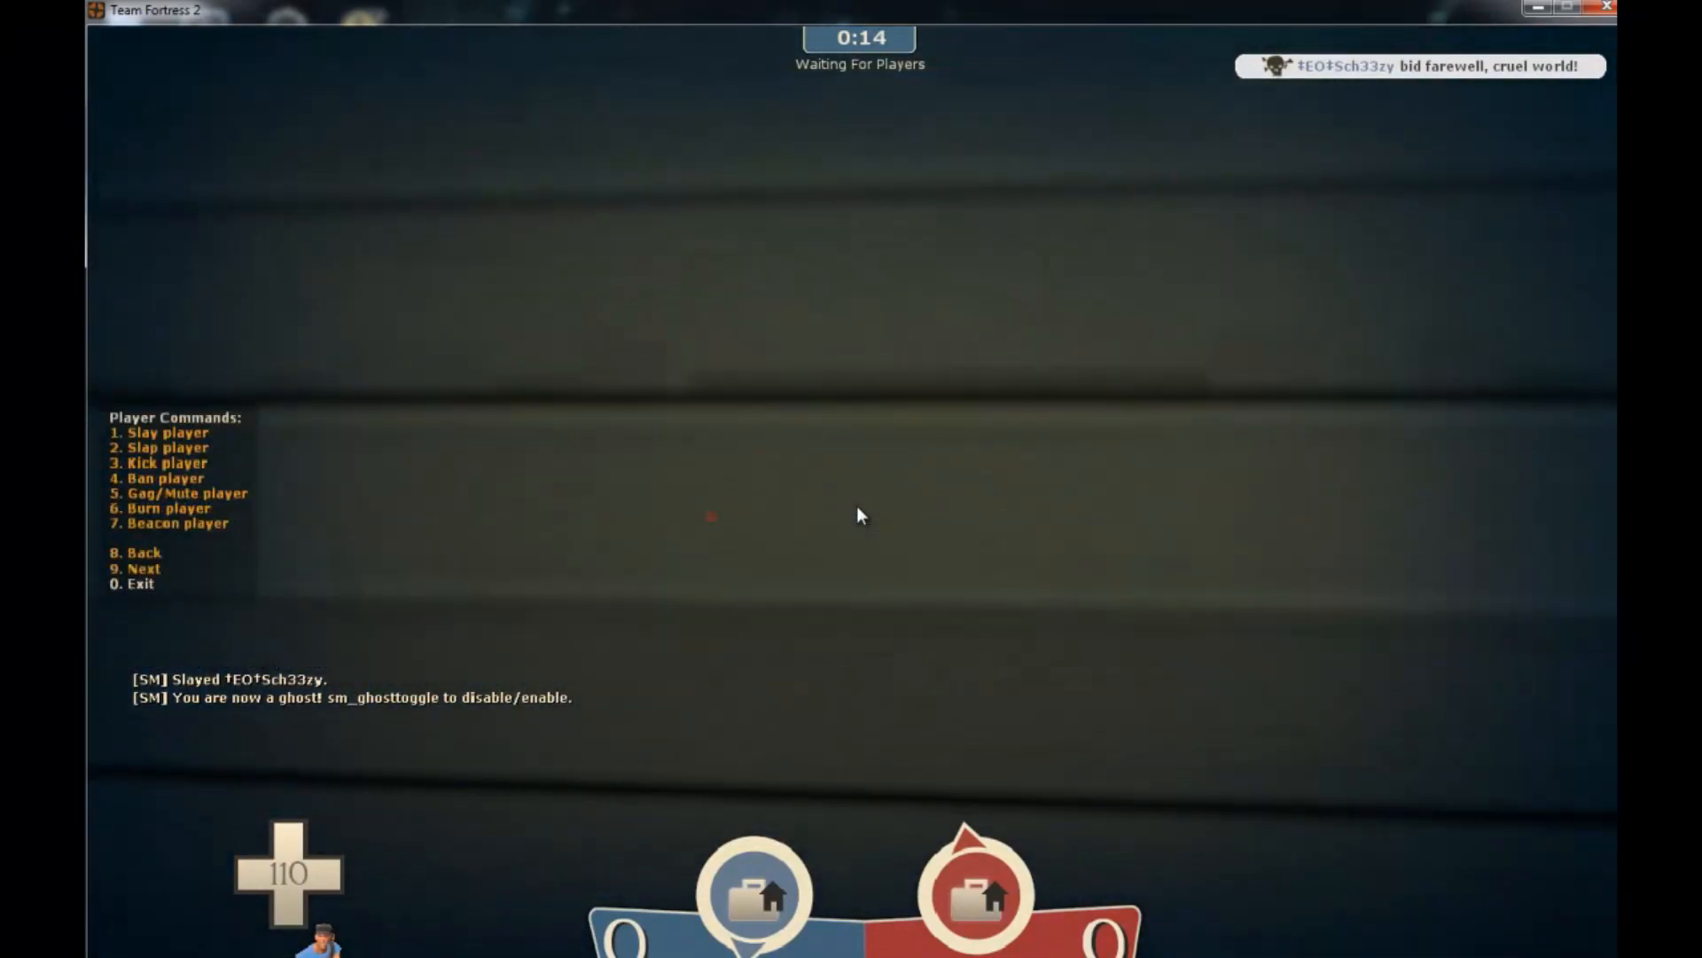
pyautogui.press('9')
pyautogui.press('9')
pyautogui.press('8')
pyautogui.press('8')
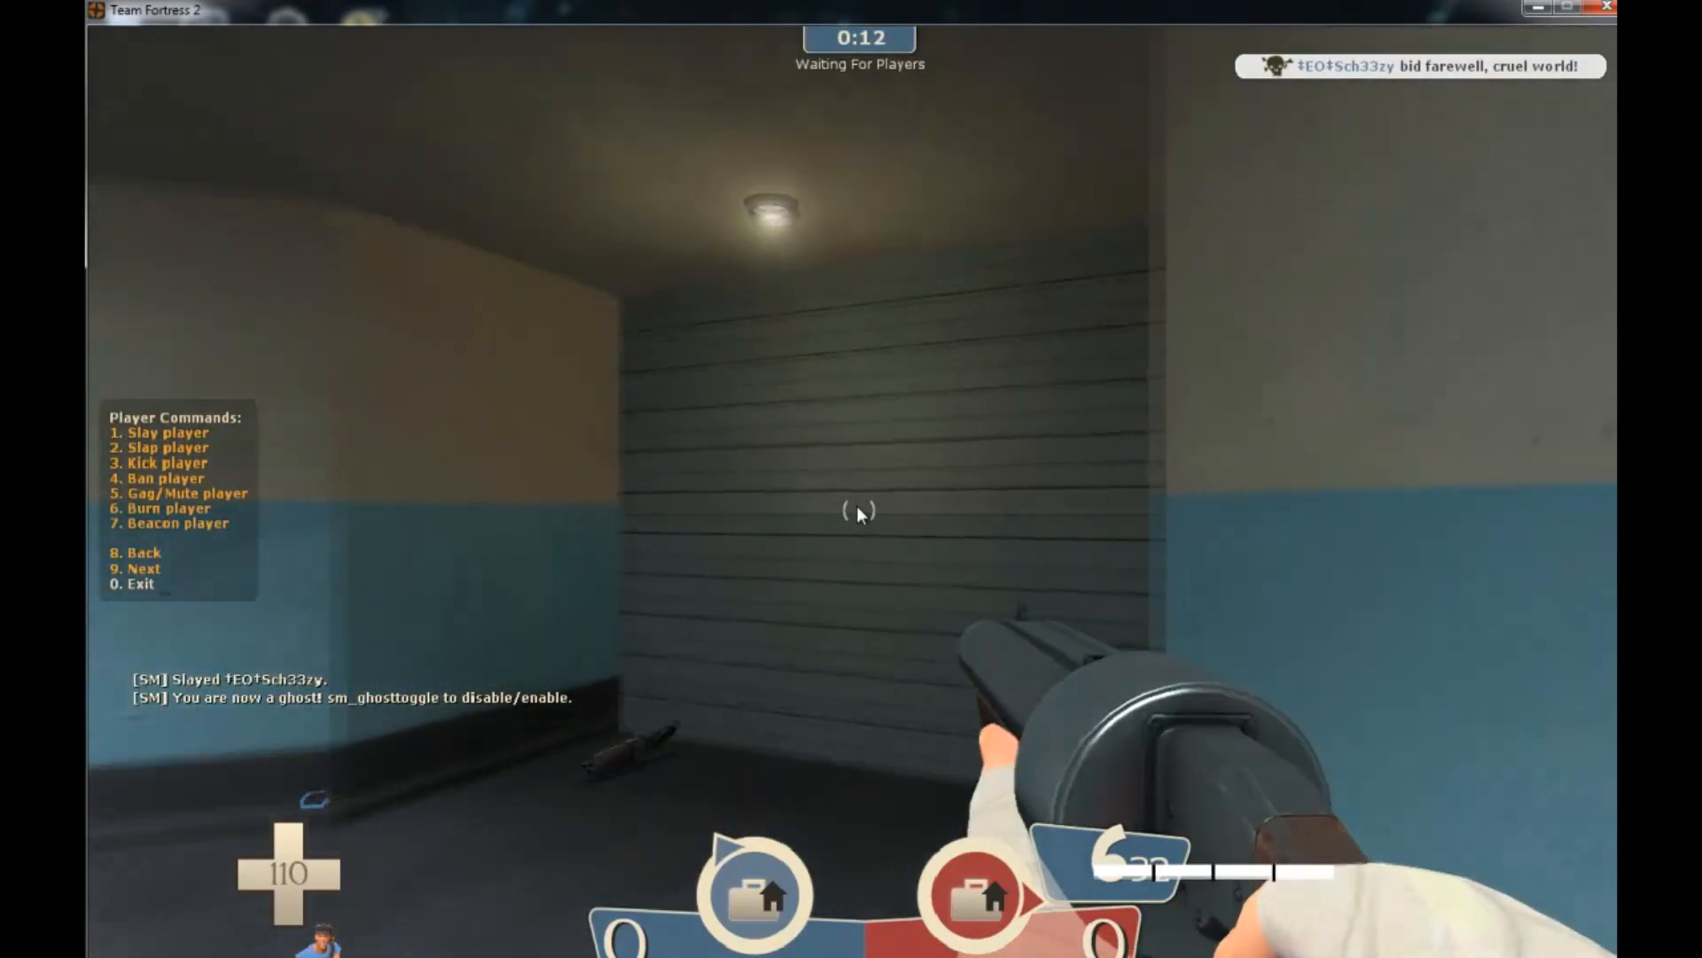
pyautogui.press('8')
pyautogui.press('2')
pyautogui.press('8')
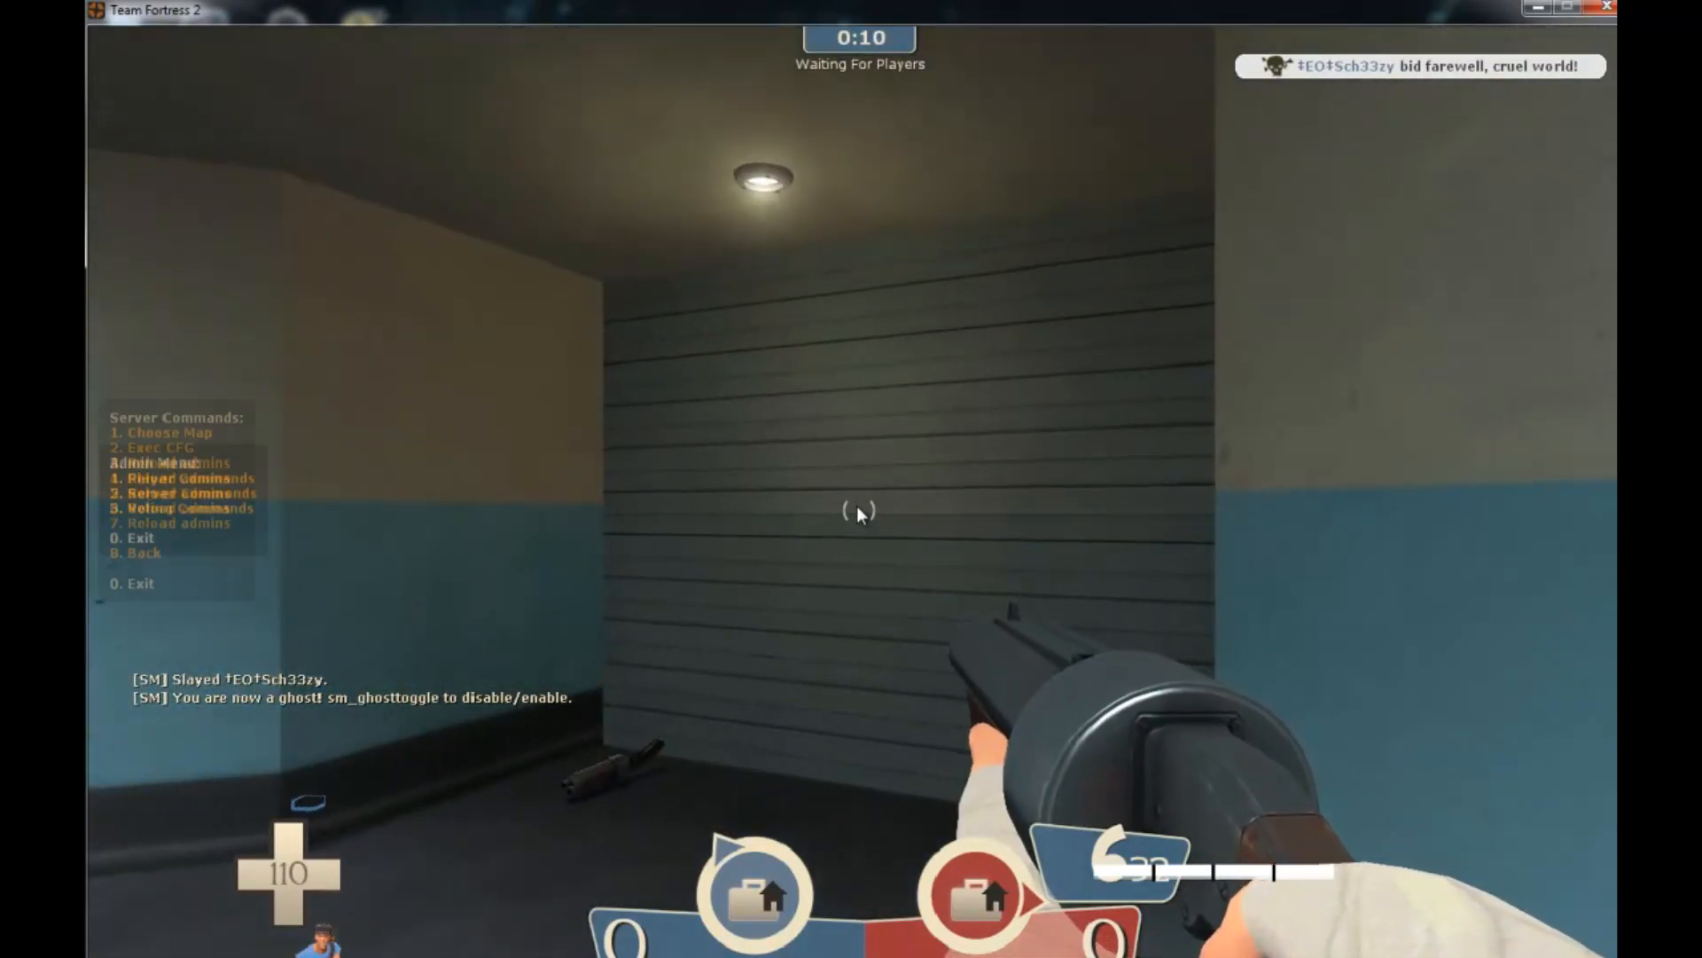
pyautogui.press('3')
pyautogui.press('9')
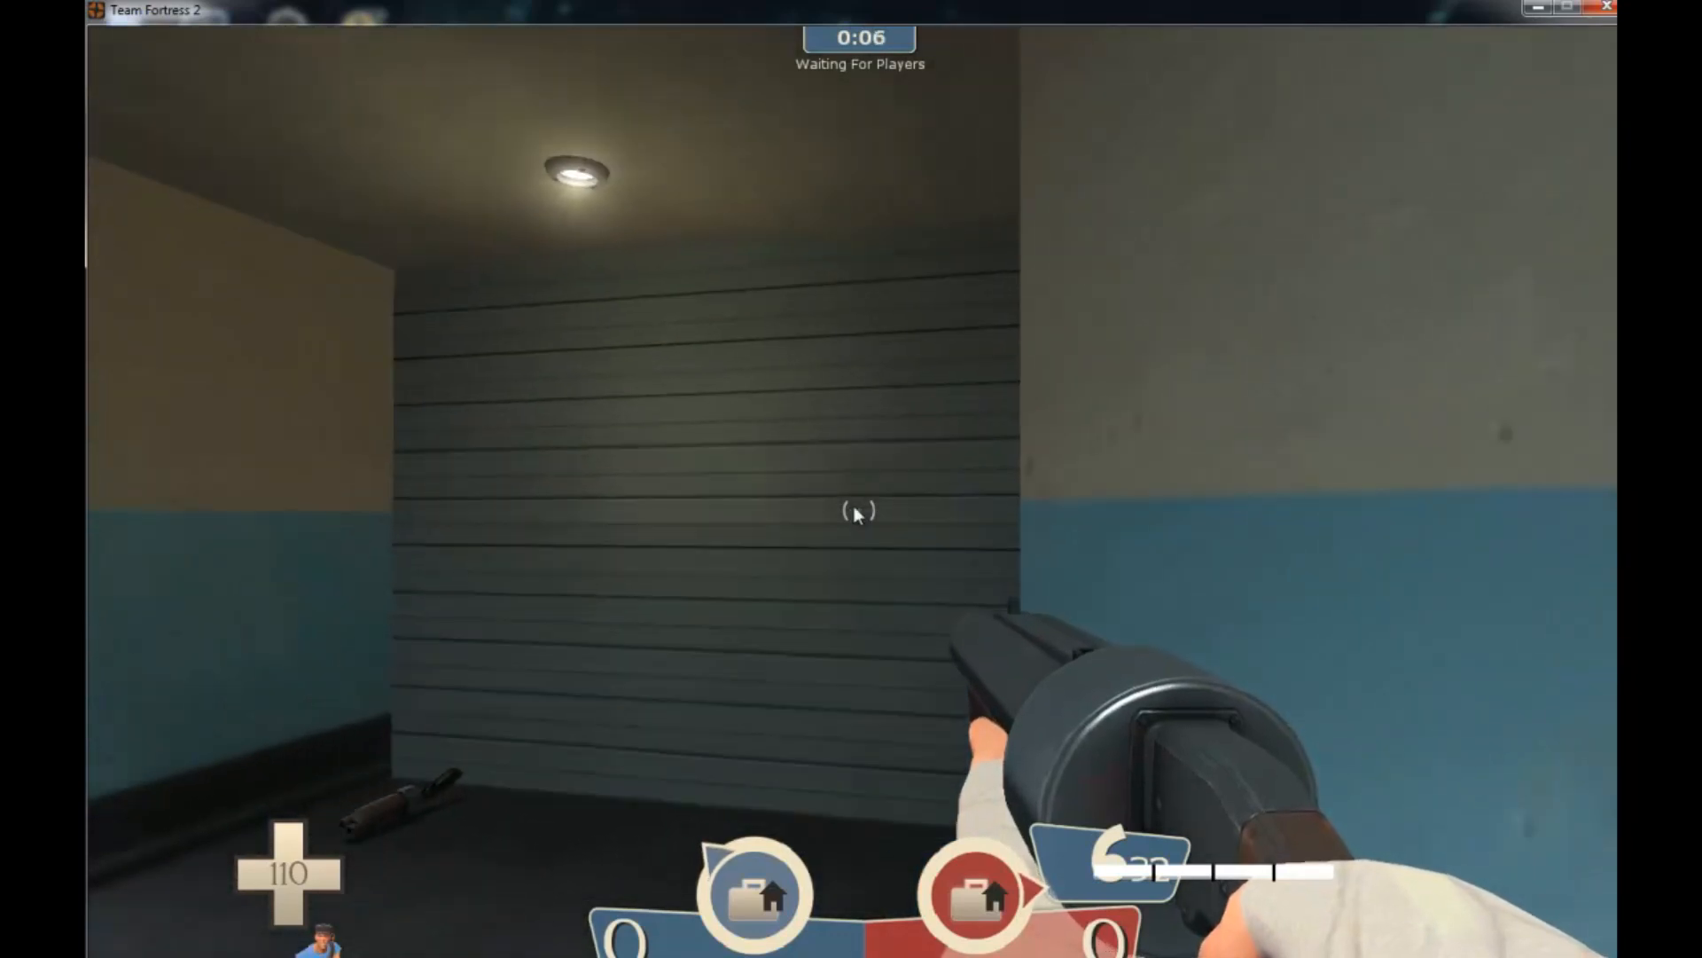
# Walk down the corridor toward the shutter at its end.
pyautogui.press('w')
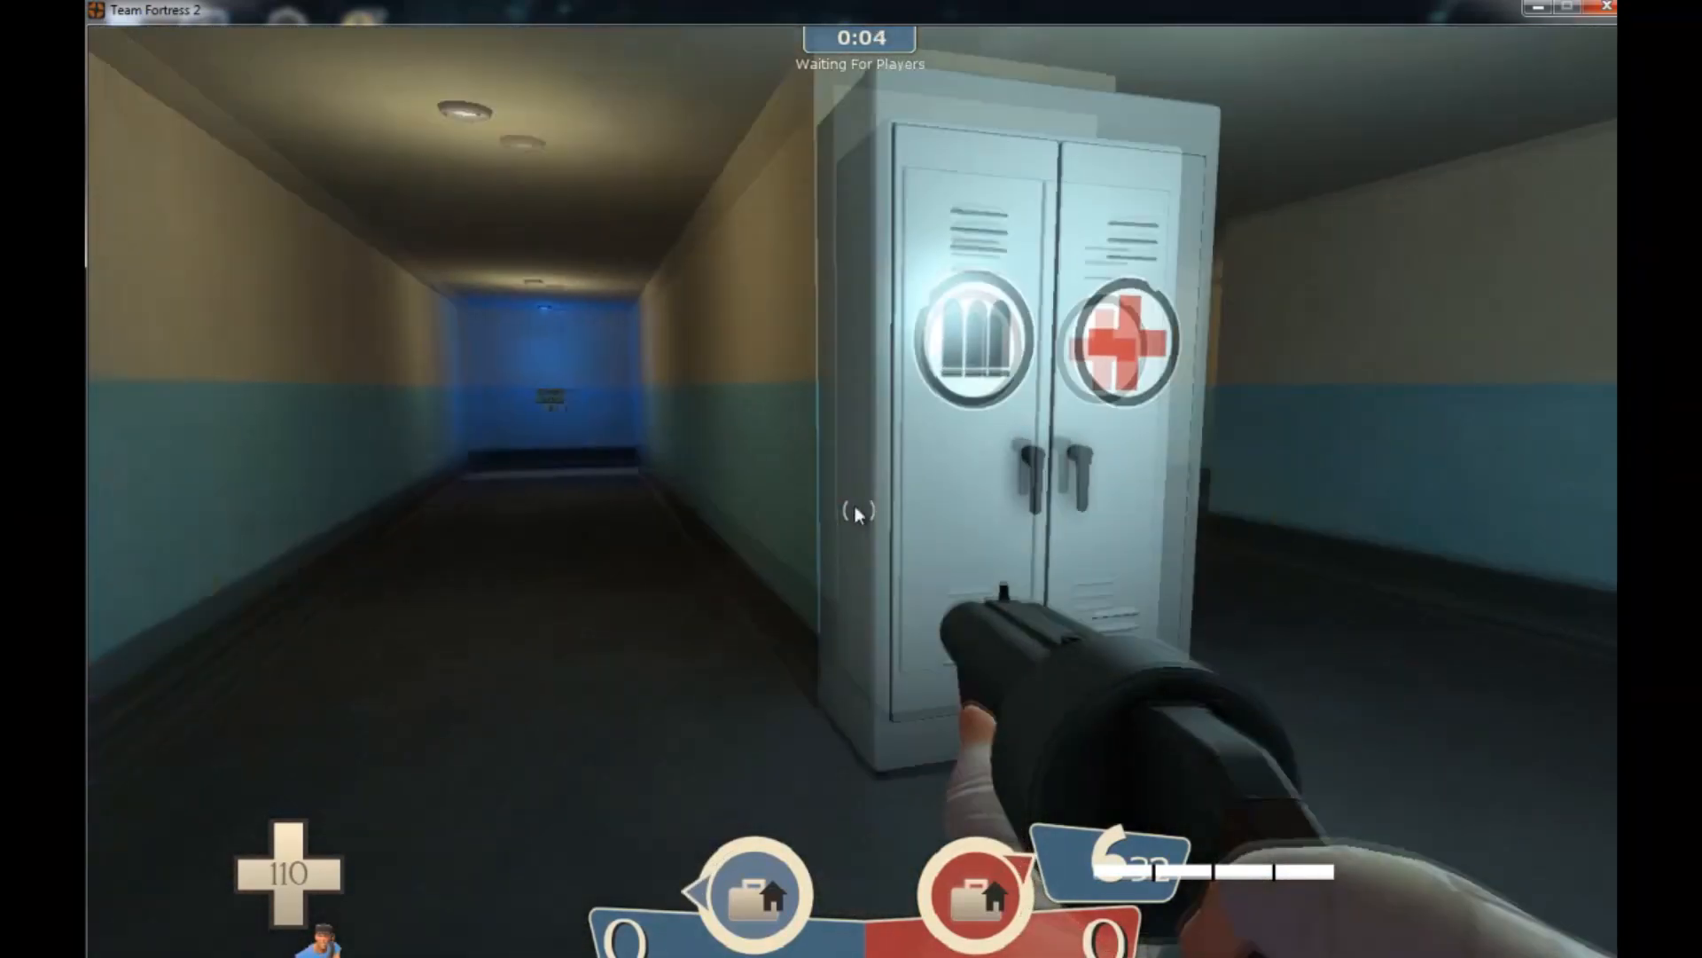
pyautogui.press('w')
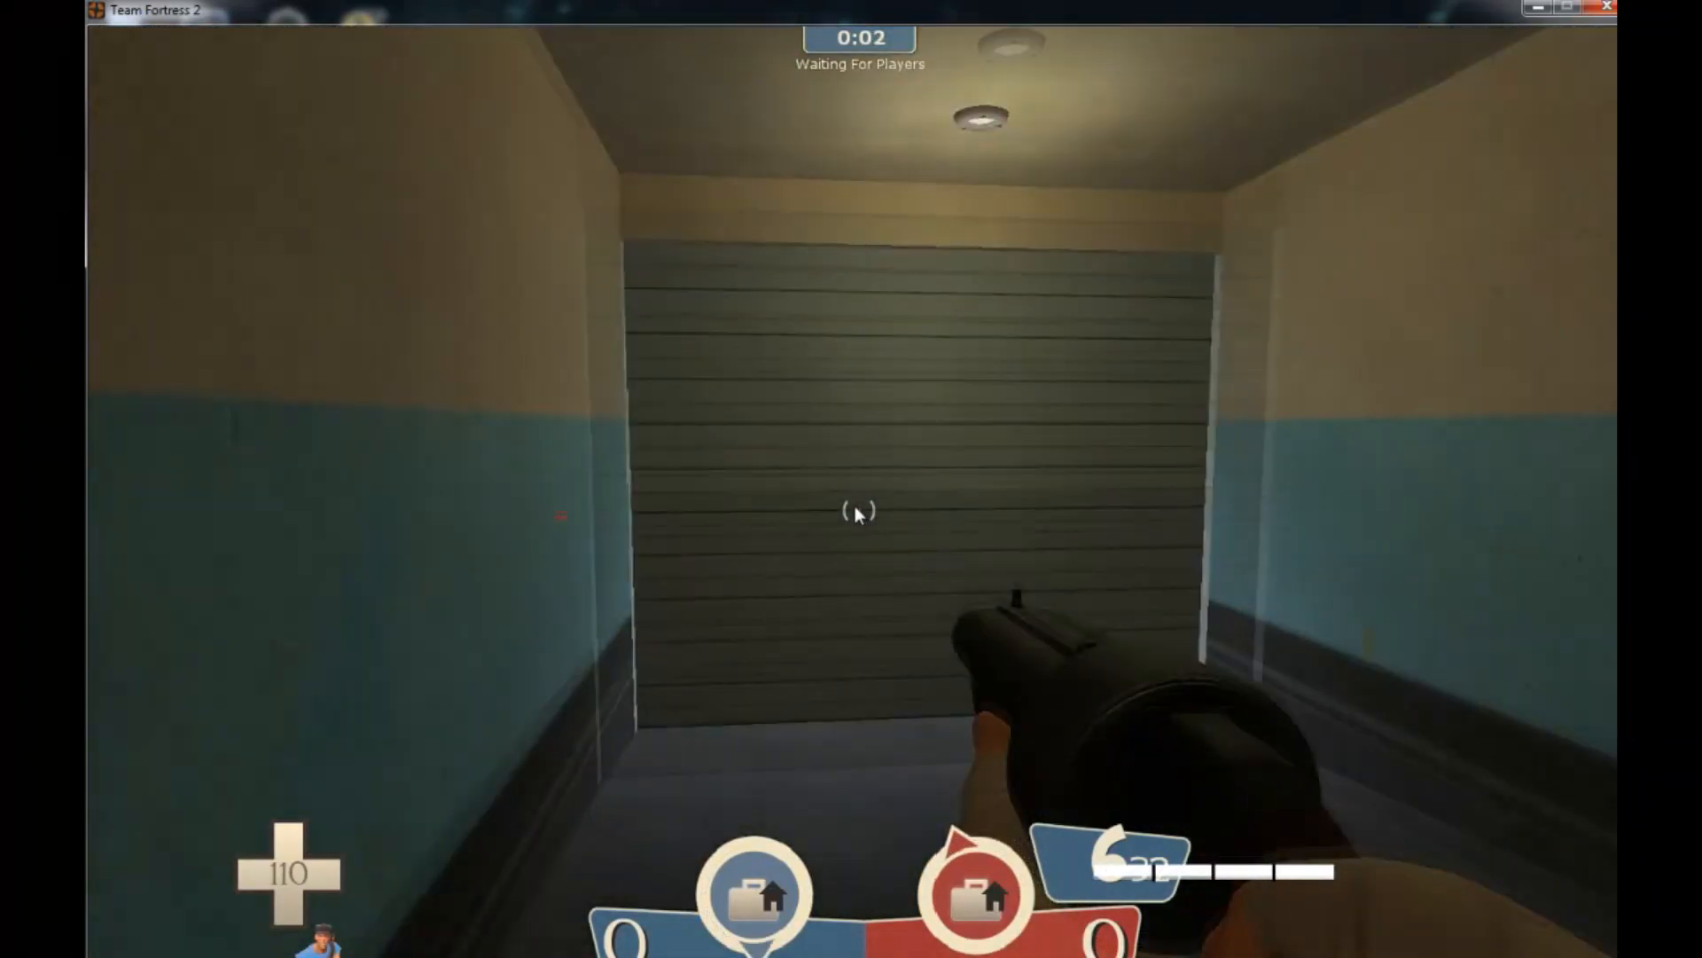
pyautogui.write('y')
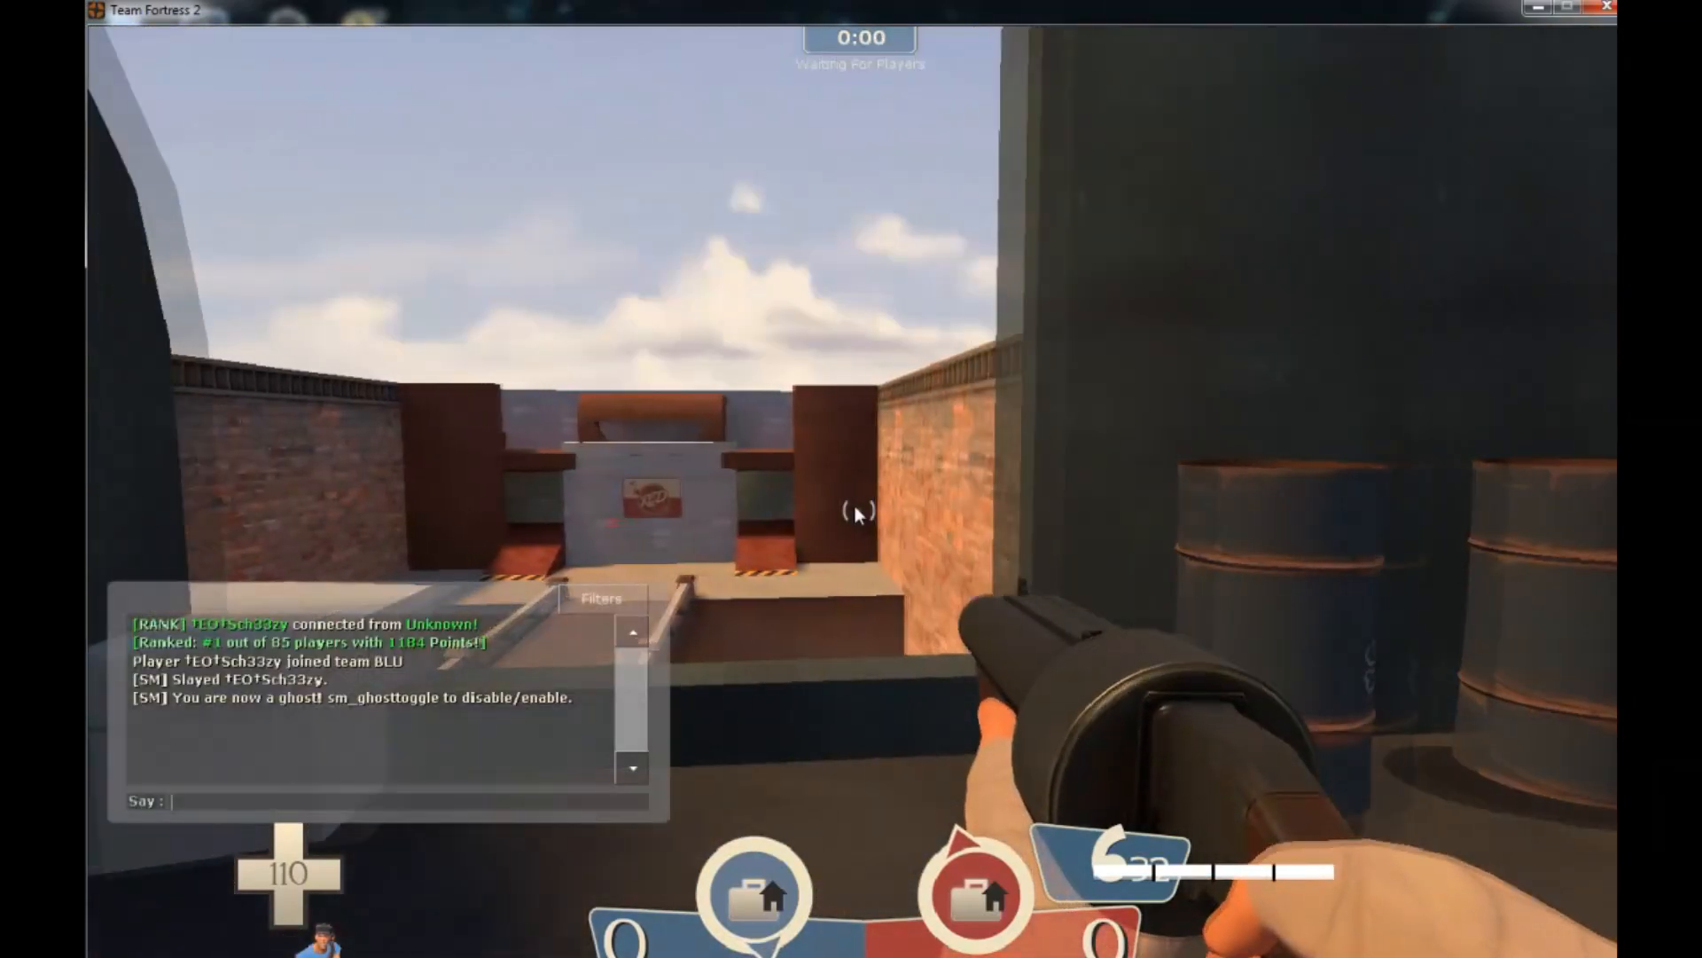
pyautogui.write('/d')
pyautogui.write('rug @a')
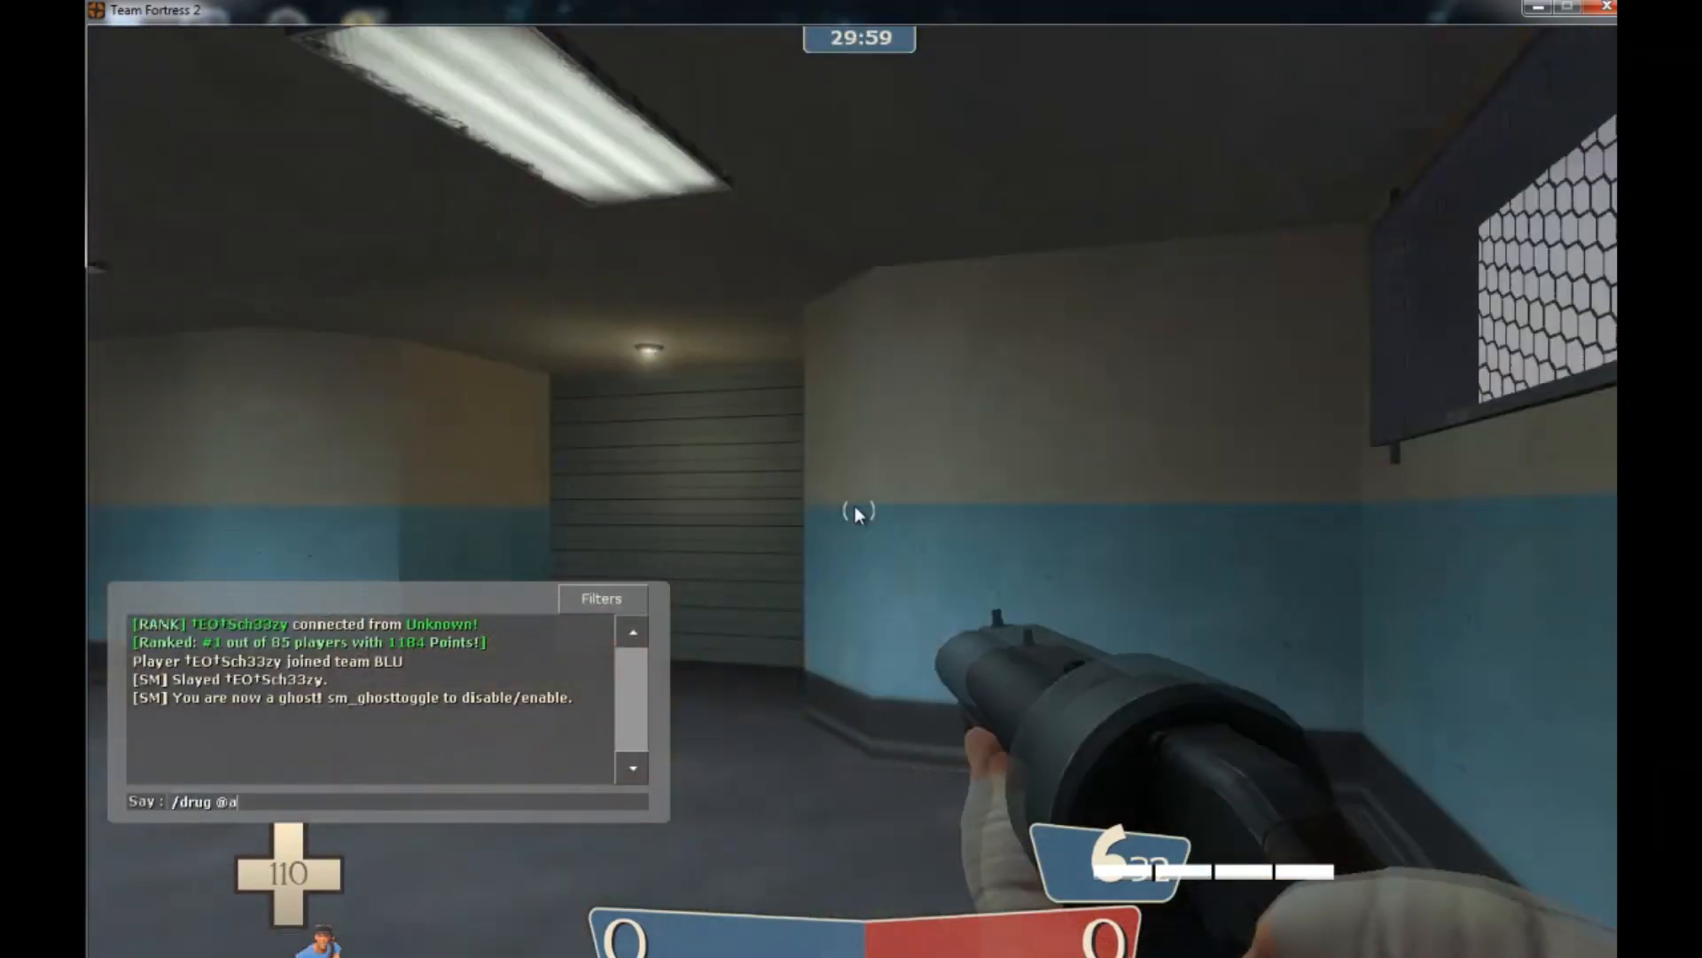